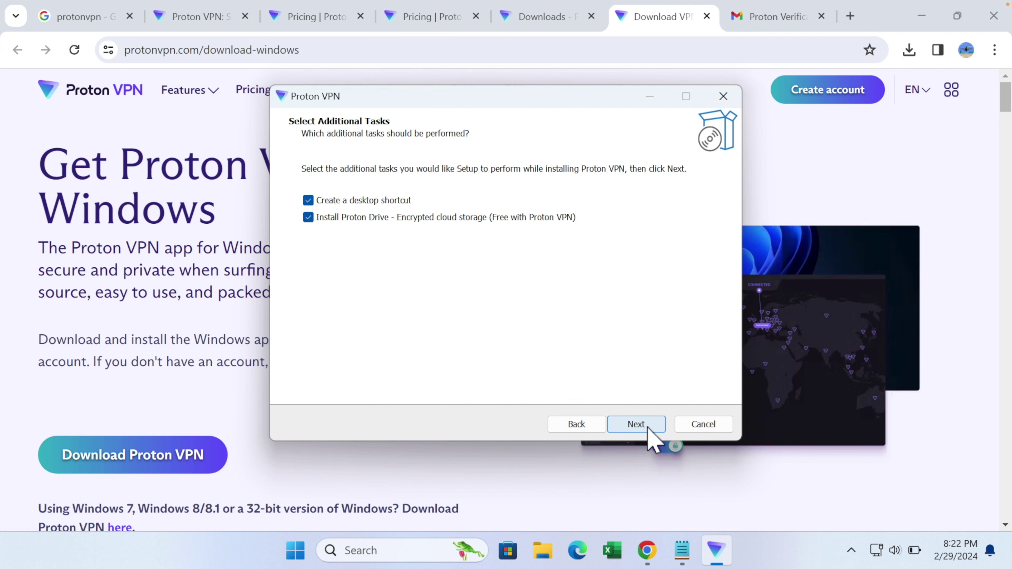
- Install Proton VPN with the desktop shortcut and Proton Drive tasks selected
{"action": "left_click", "coordinate": [648, 428]}
{"action": "left_click", "coordinate": [649, 428]}
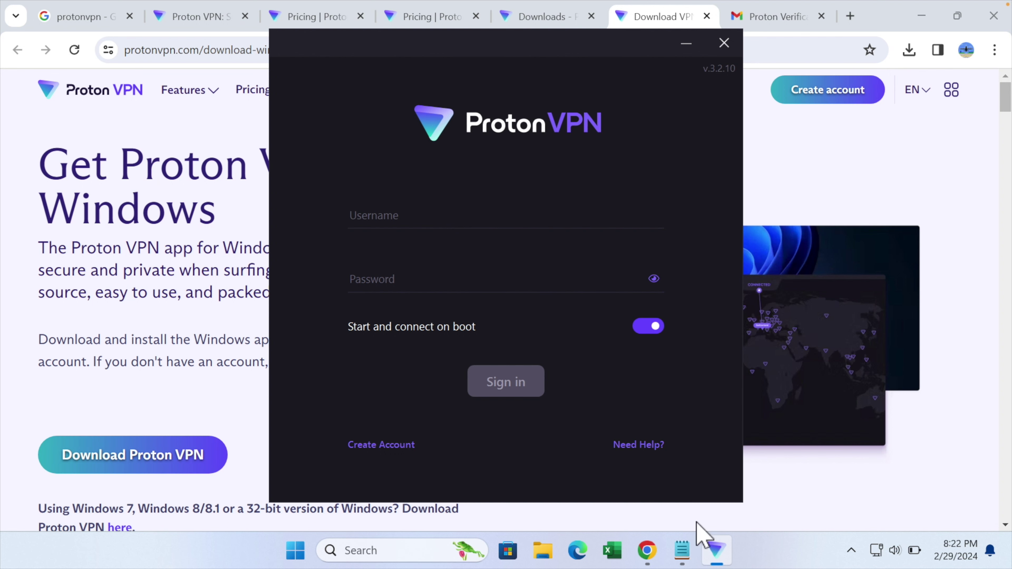
- Copy the account e-mail from the Notepad note into the username field of the Proton VPN sign-in form
{"action": "left_click", "coordinate": [683, 549]}
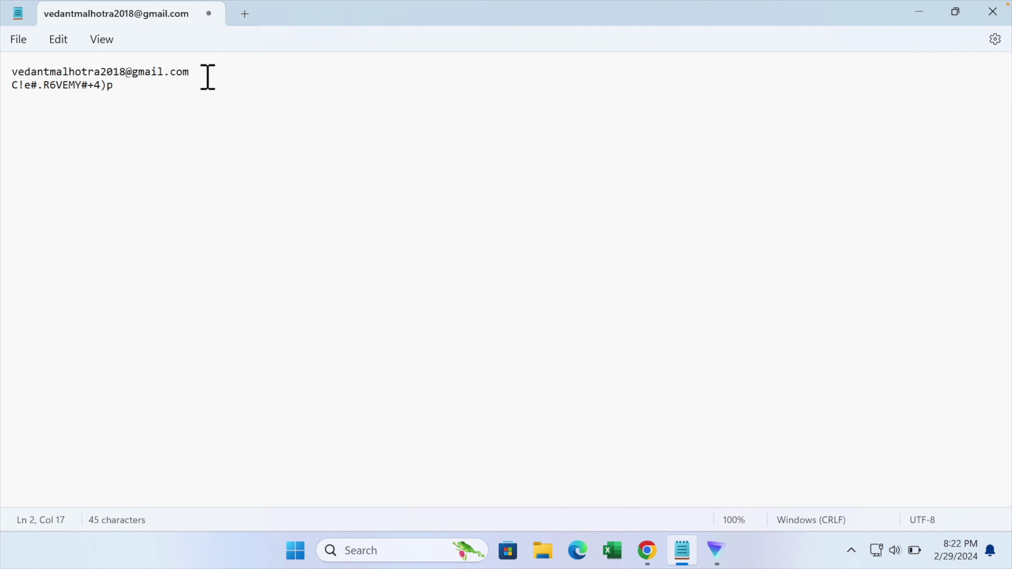
{"action": "left_click_drag", "start_coordinate": [208, 77], "coordinate": [9, 70]}
{"action": "key", "text": "ctrl+c"}
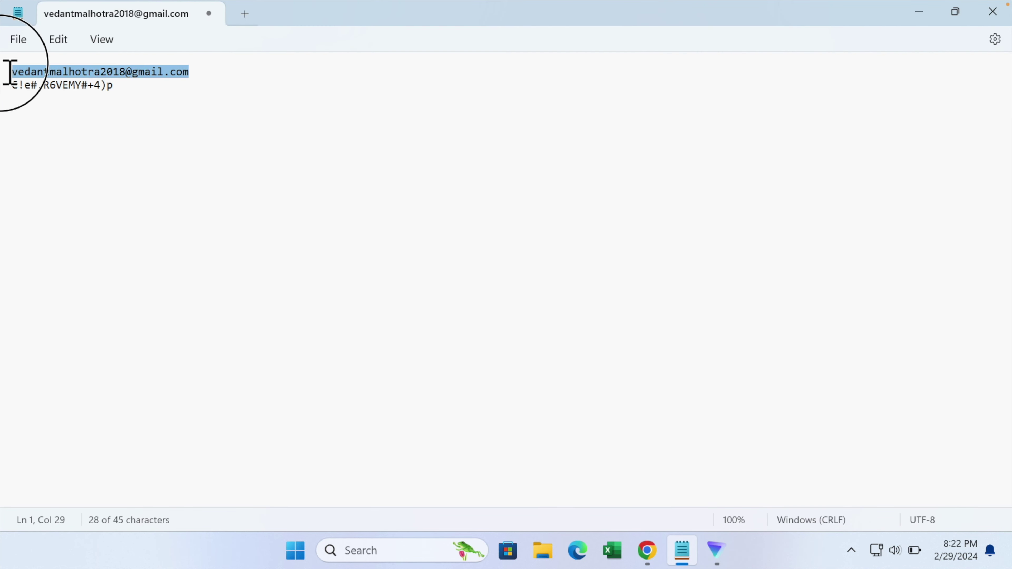
{"action": "left_click", "coordinate": [716, 550]}
{"action": "left_click", "coordinate": [418, 223]}
{"action": "key", "text": "ctrl+v"}
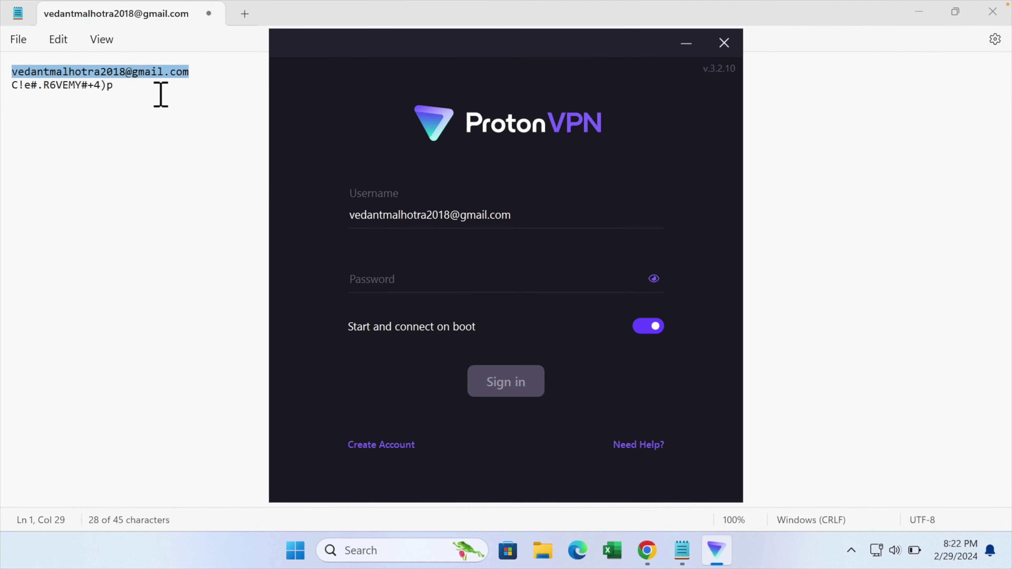
- Sign in to Proton VPN with the account password copied from Notepad, then skip the welcome tour and maximize the window
{"action": "left_click_drag", "start_coordinate": [161, 94], "coordinate": [16, 102]}
{"action": "key", "text": "ctrl+c"}
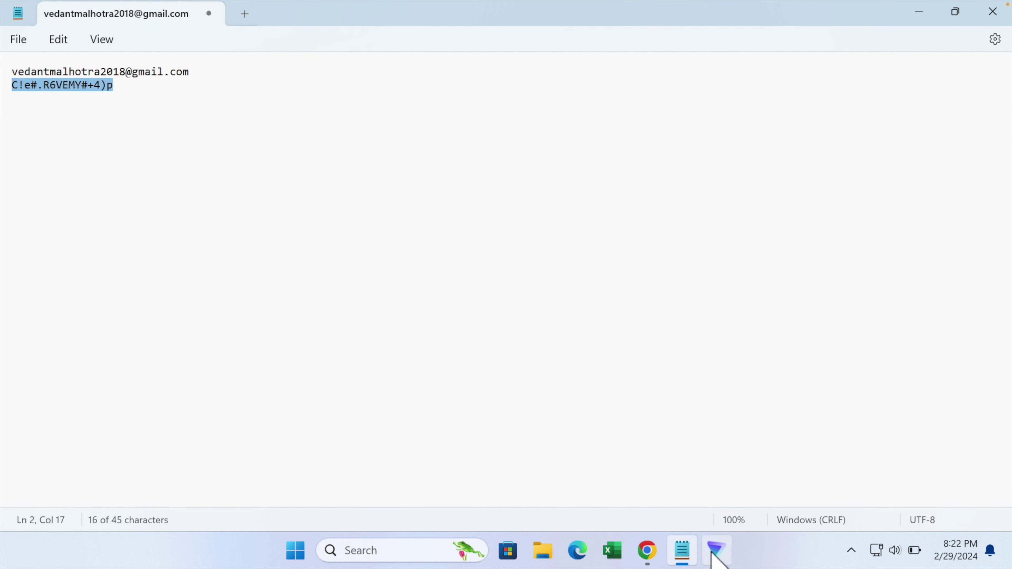
{"action": "left_click", "coordinate": [716, 553]}
{"action": "left_click", "coordinate": [464, 284]}
{"action": "key", "text": "ctrl+v"}
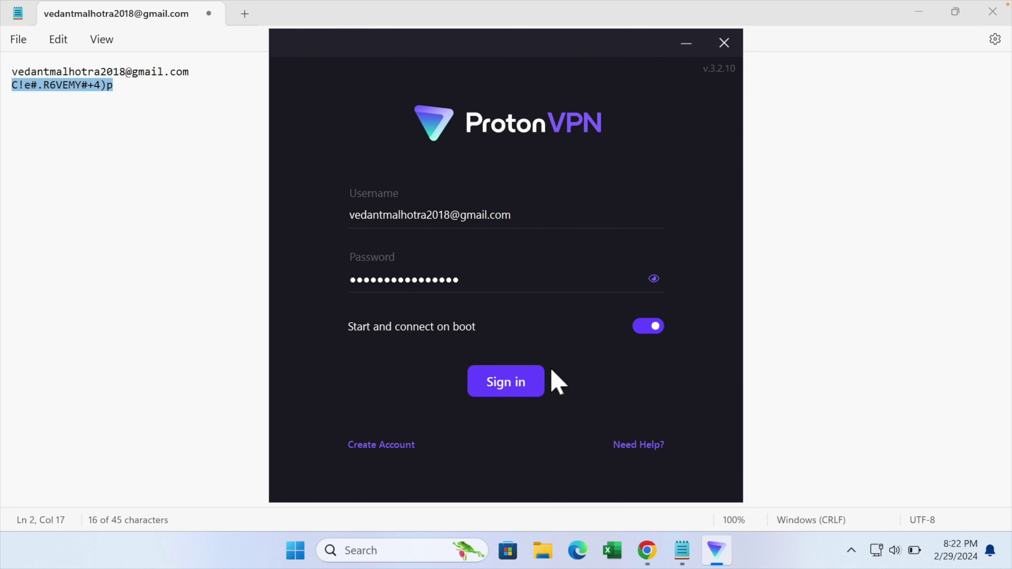
{"action": "left_click", "coordinate": [514, 385]}
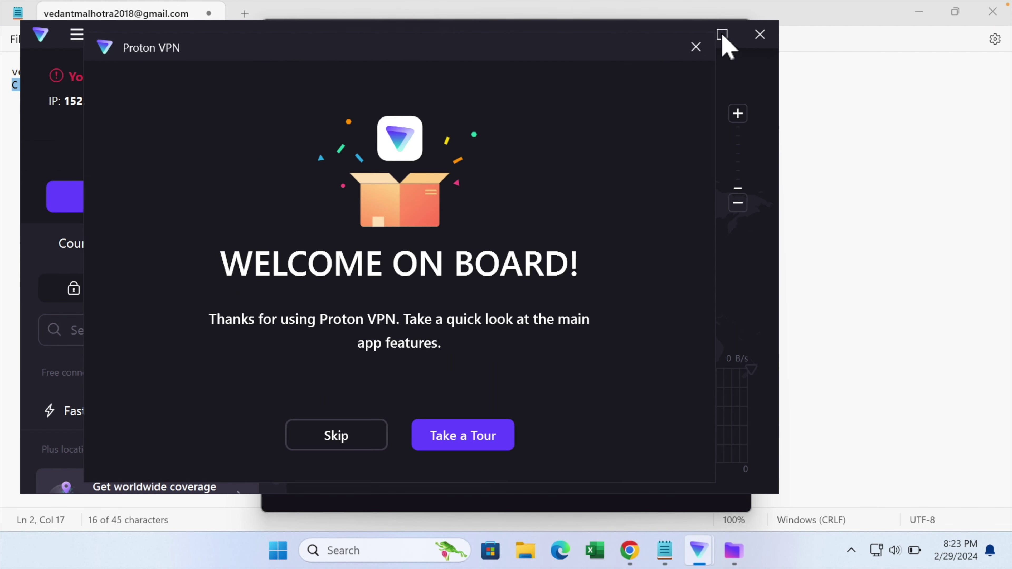
{"action": "left_click", "coordinate": [336, 436]}
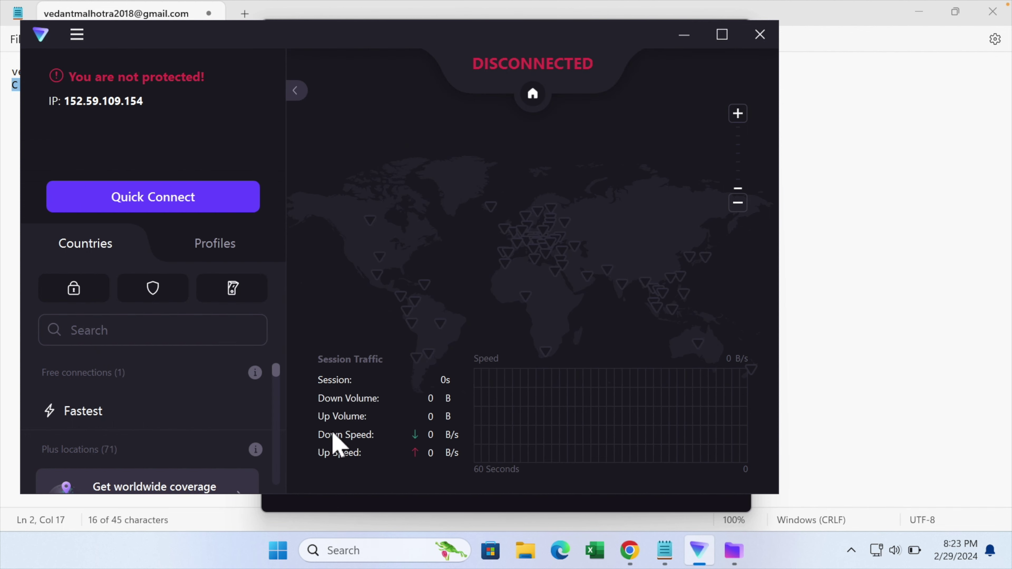
{"action": "left_click", "coordinate": [720, 36]}
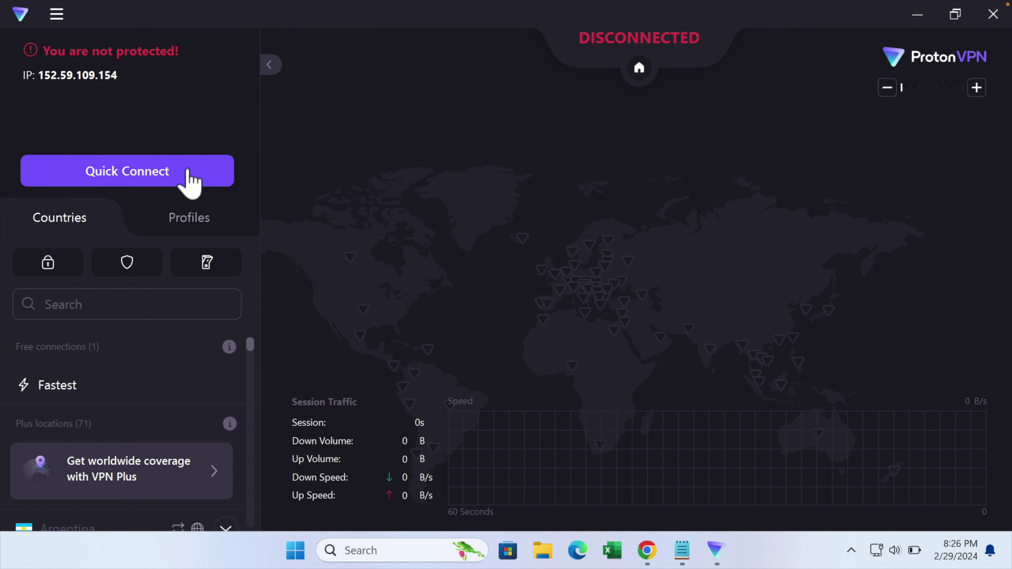
- Switch to Chrome and open the official CapCut website from the search results in a new tab
{"action": "left_click", "coordinate": [647, 550]}
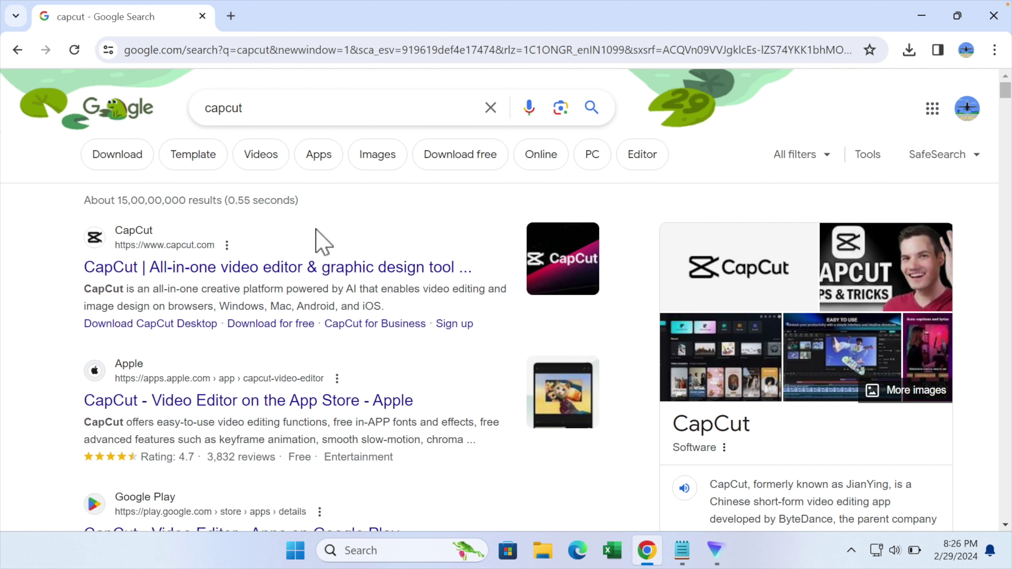
{"action": "right_click", "coordinate": [225, 266]}
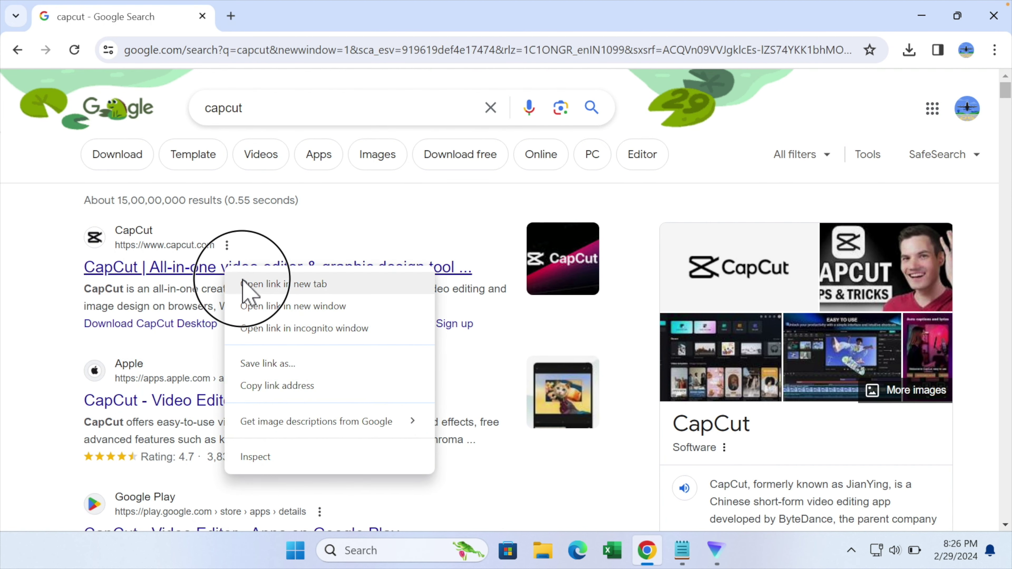
{"action": "left_click", "coordinate": [243, 283]}
{"action": "left_click", "coordinate": [307, 23]}
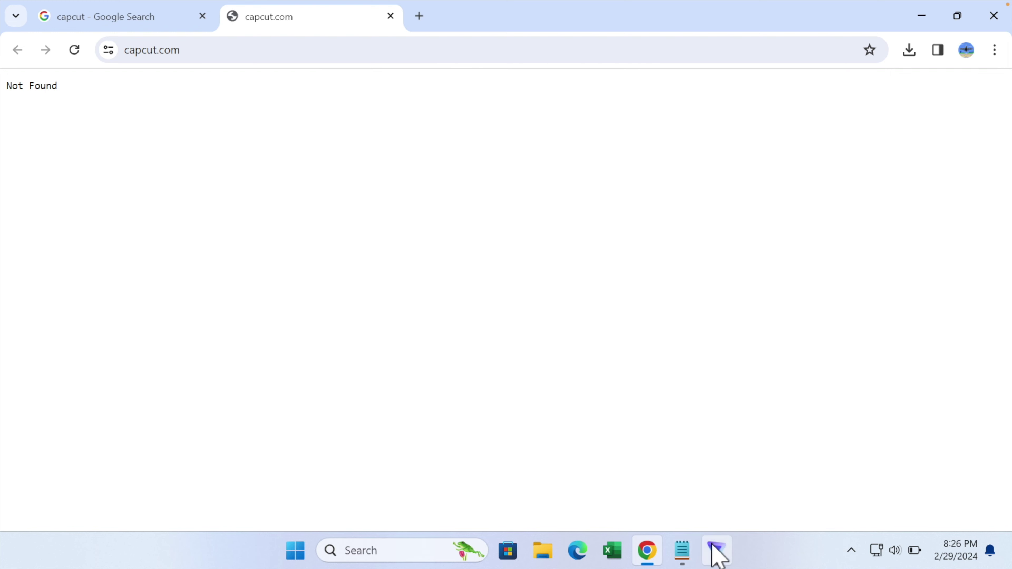
- Switch to Proton VPN and start a quick connection to a VPN server
{"action": "left_click", "coordinate": [717, 553]}
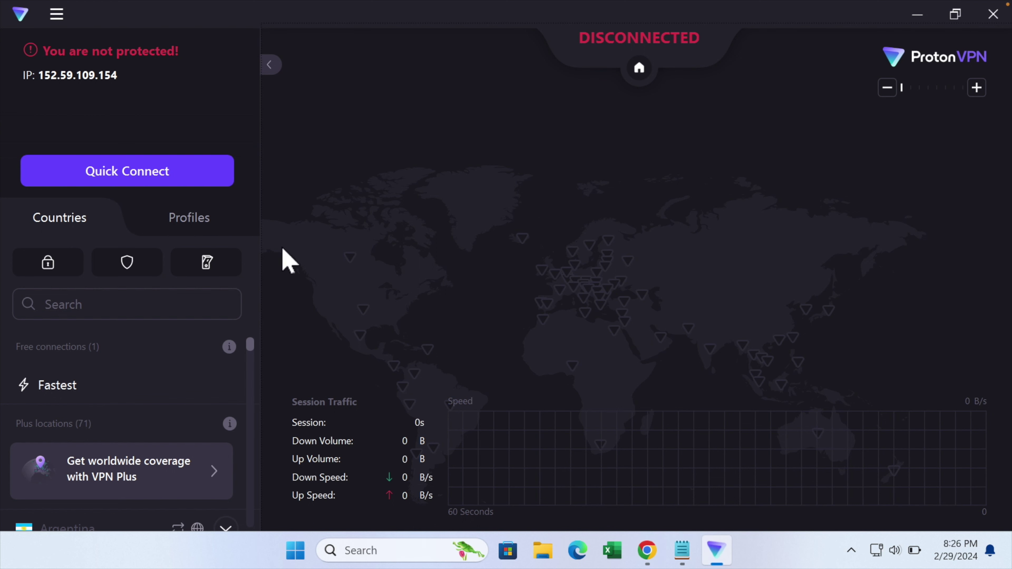
{"action": "left_click", "coordinate": [141, 172]}
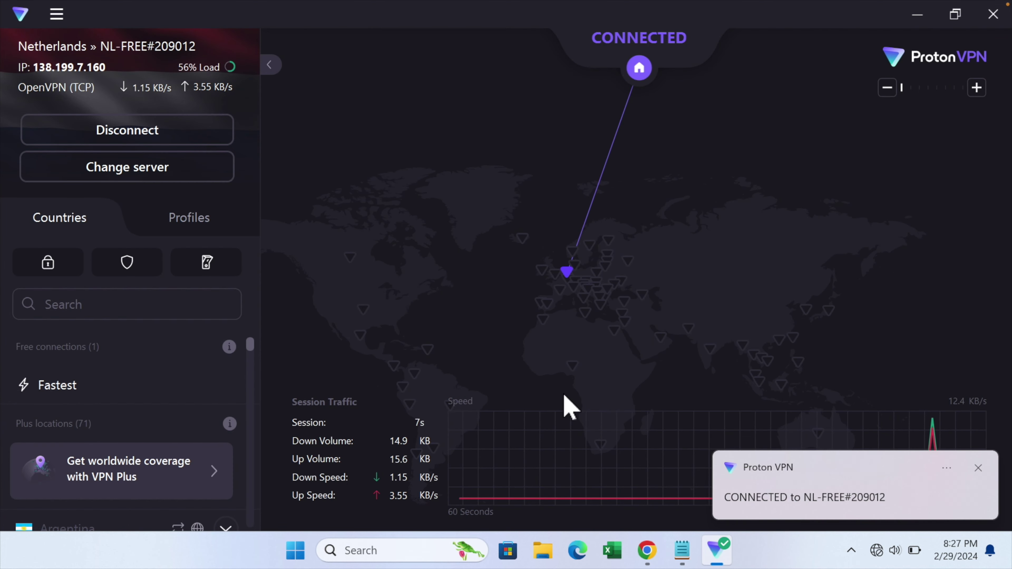
- Return to Chrome, reload the capcut.com page and accept all cookies
{"action": "left_click", "coordinate": [647, 552]}
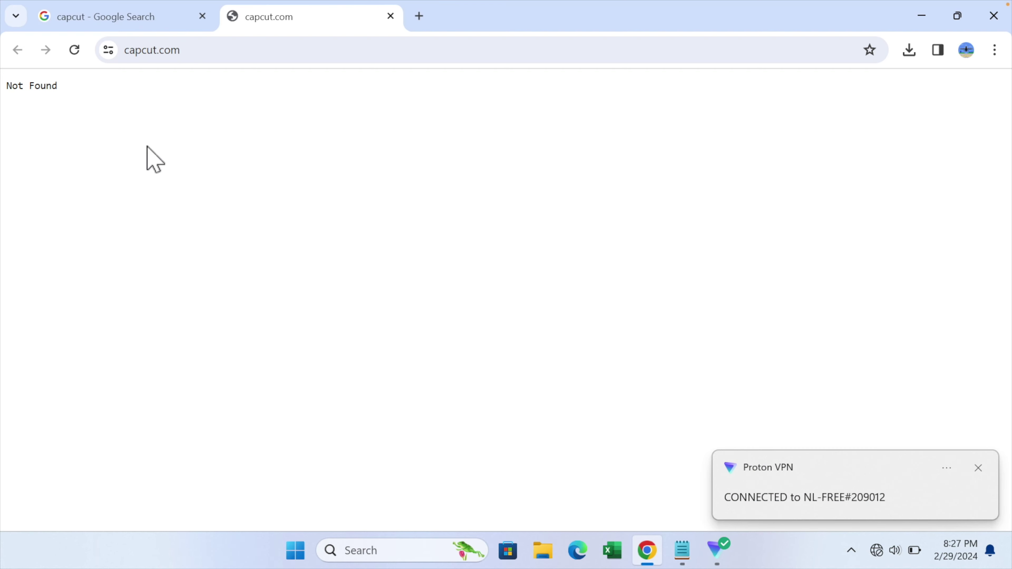
{"action": "left_click", "coordinate": [115, 20]}
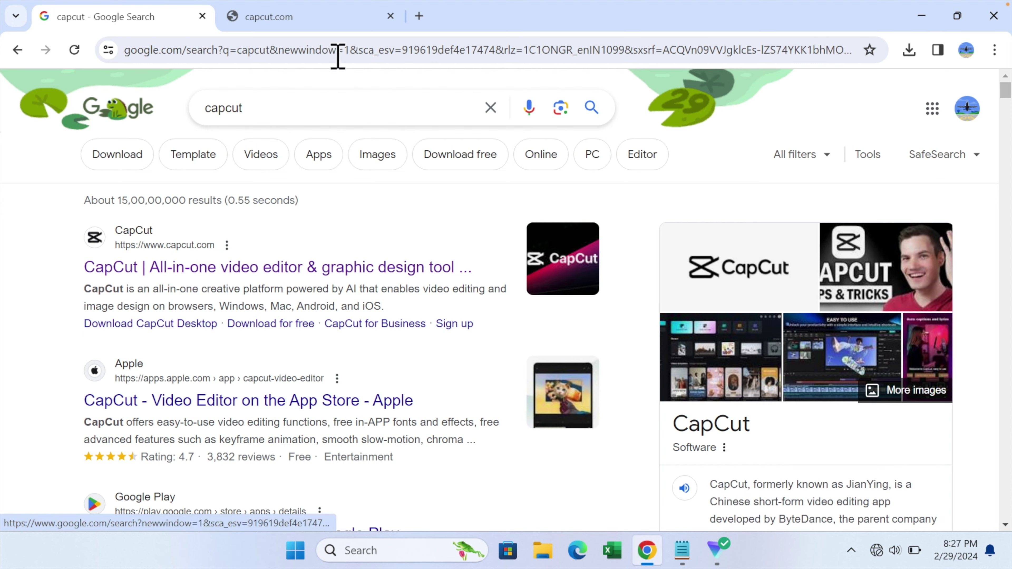
{"action": "left_click", "coordinate": [323, 23]}
{"action": "left_click", "coordinate": [79, 54]}
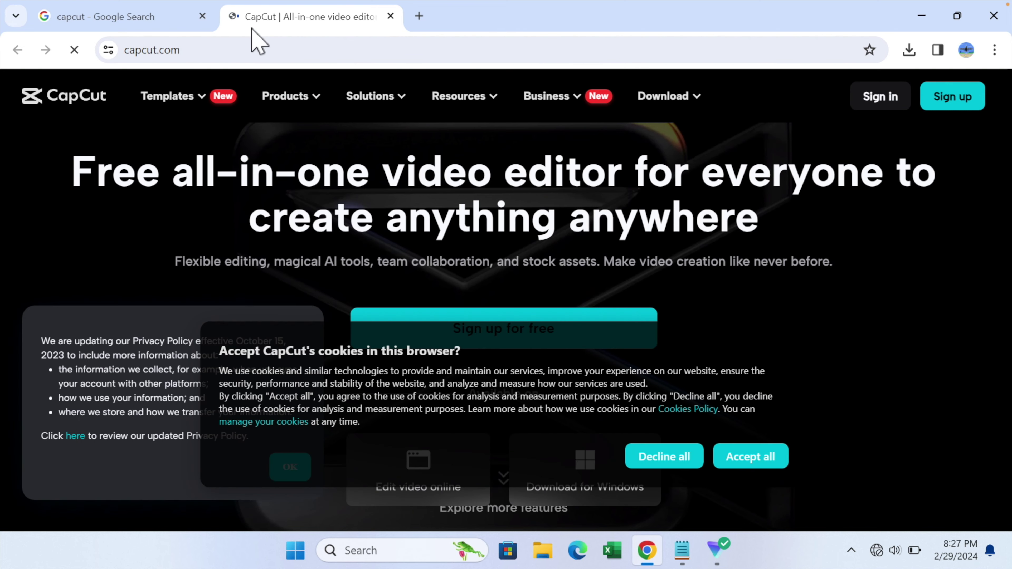
{"action": "left_click", "coordinate": [755, 462]}
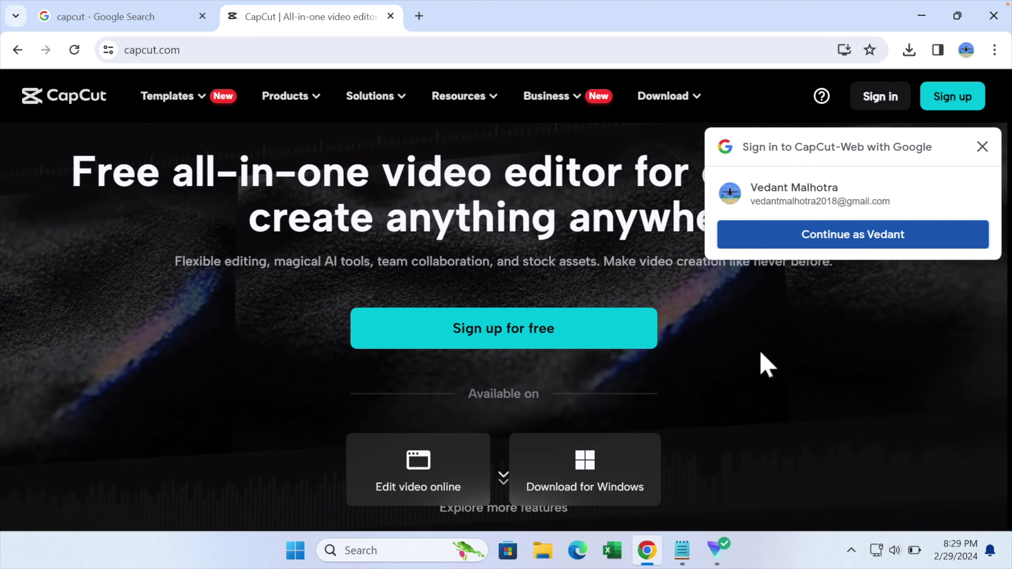
- Download CapCut for Windows and run the downloaded installer, allowing it to make changes to the device
{"action": "scroll", "coordinate": [761, 355], "scroll_direction": "down", "scroll_amount": 3}
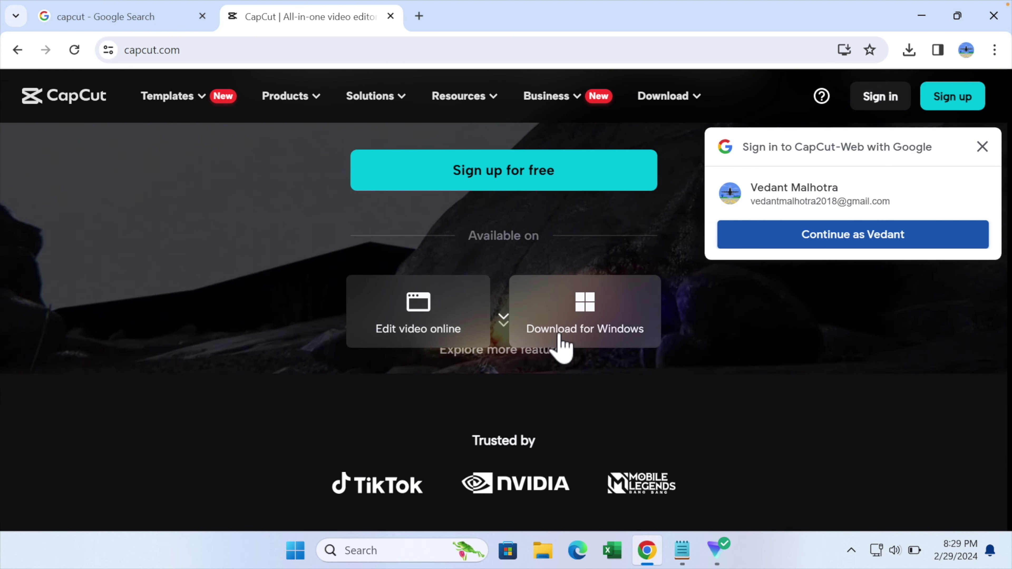
{"action": "left_click", "coordinate": [594, 323]}
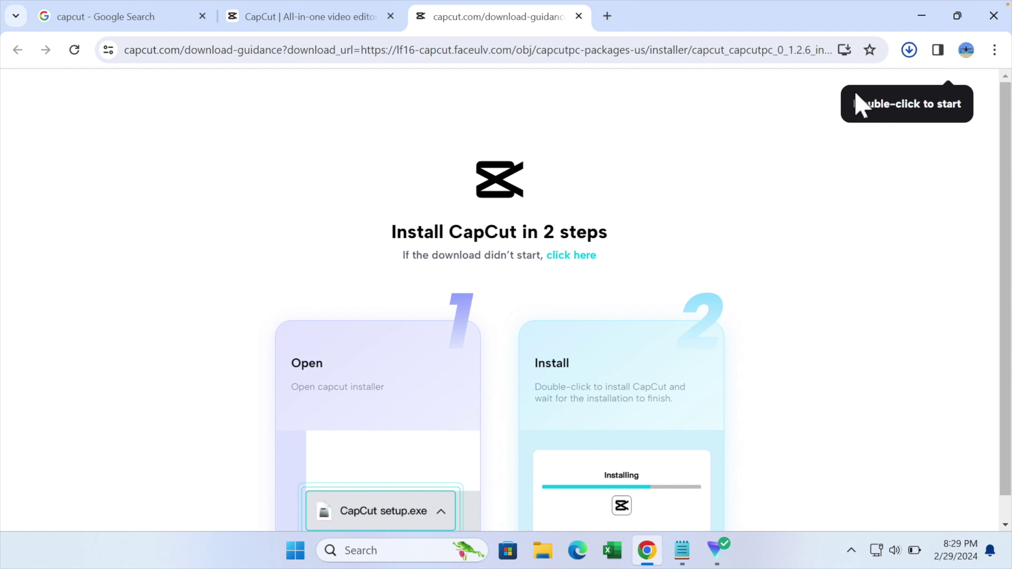
{"action": "left_click", "coordinate": [908, 52]}
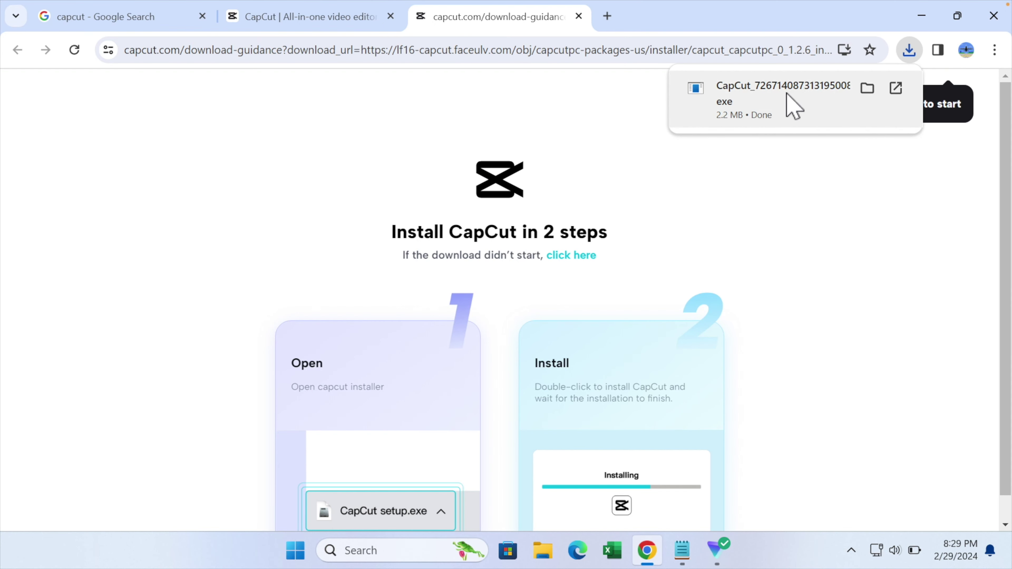
{"action": "left_click", "coordinate": [776, 90]}
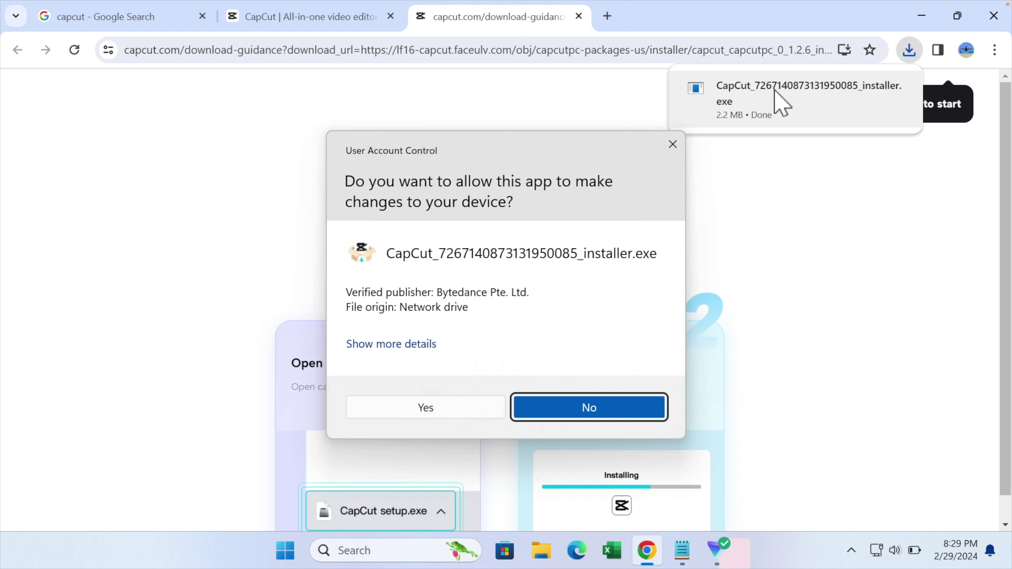
{"action": "left_click", "coordinate": [426, 410]}
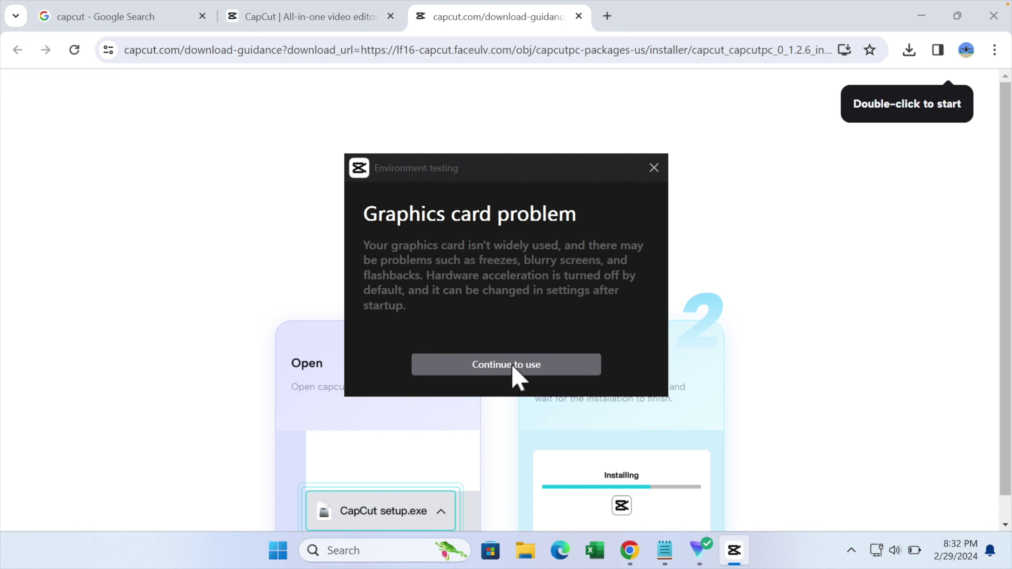
- Continue past CapCut's graphics card warning and agree to the Terms of Service and Privacy Policy
{"action": "left_click", "coordinate": [529, 368]}
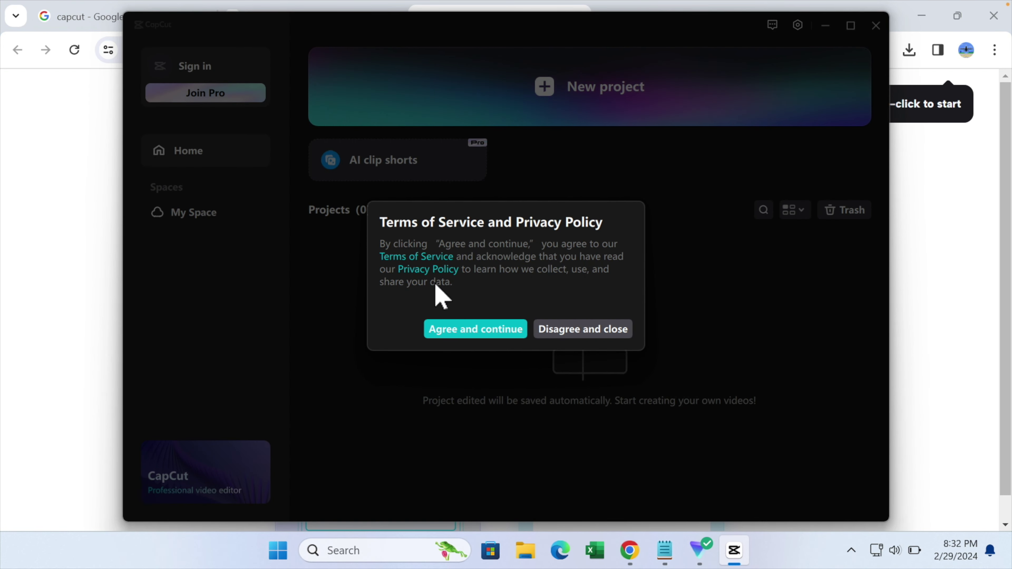
{"action": "left_click", "coordinate": [487, 330]}
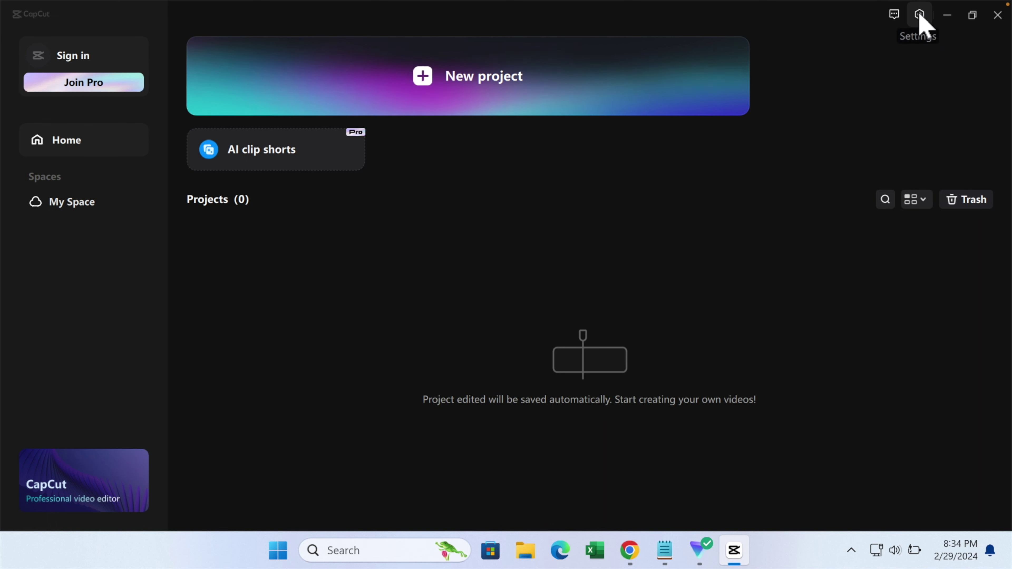
- Set the default frame rate to 24.00 fps in CapCut's edit settings
{"action": "left_click", "coordinate": [920, 15]}
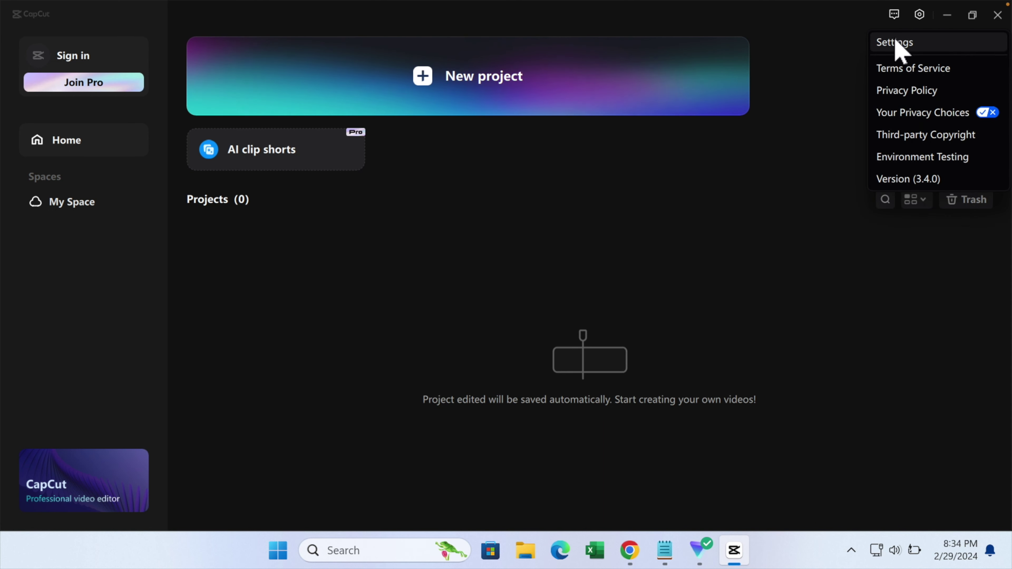
{"action": "left_click", "coordinate": [911, 45]}
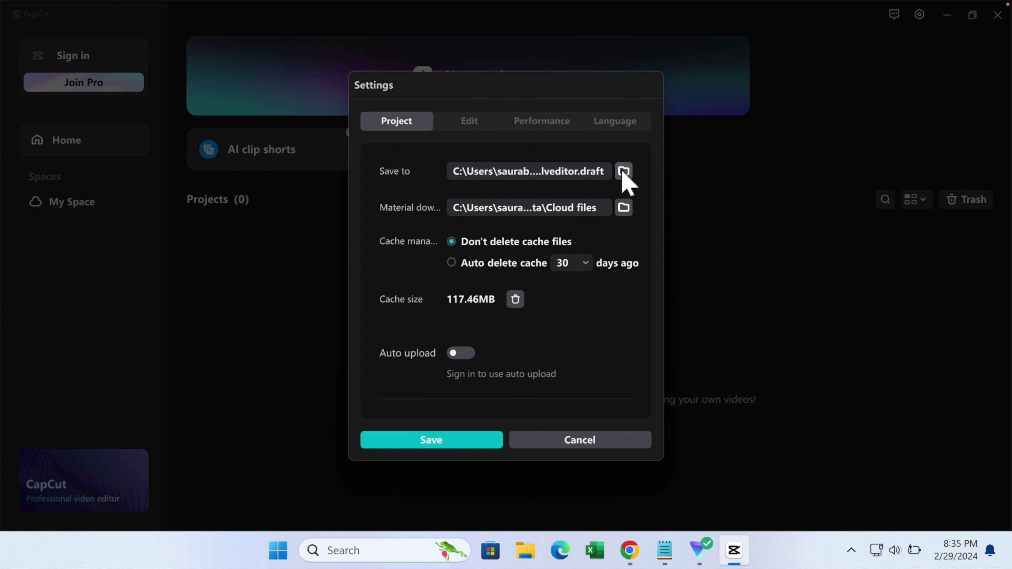
{"action": "left_click", "coordinate": [471, 125]}
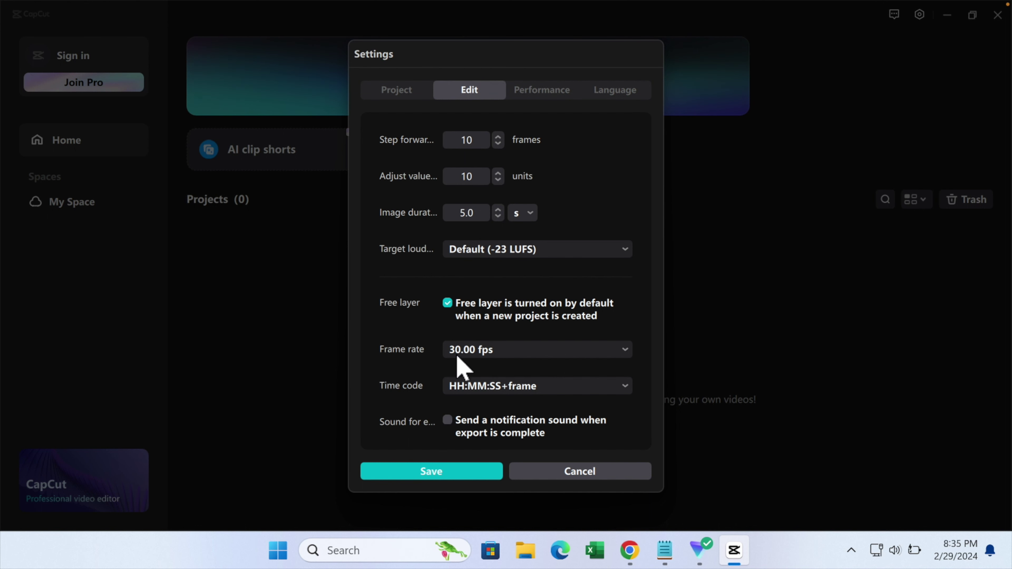
{"action": "left_click", "coordinate": [516, 348]}
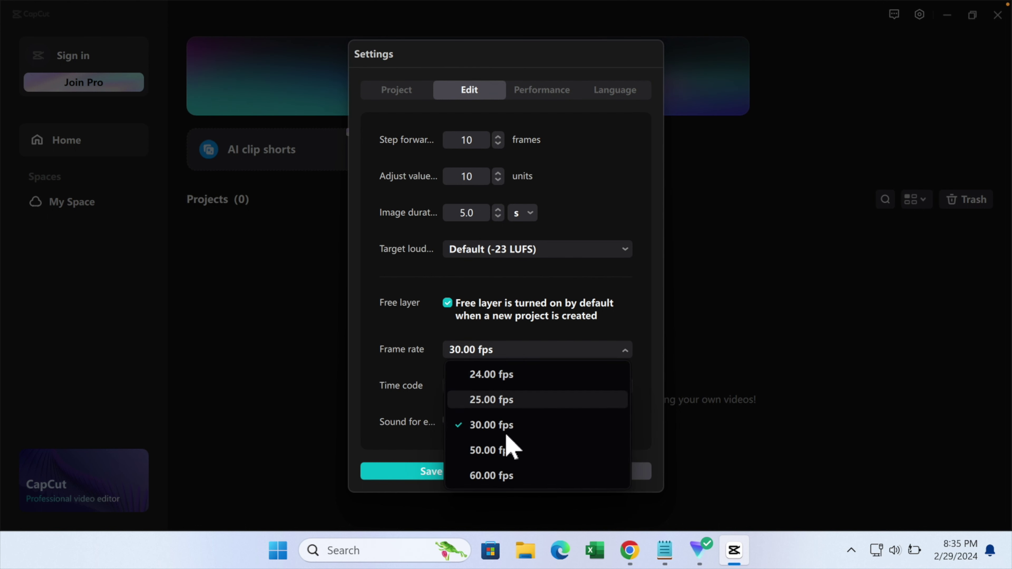
{"action": "left_click", "coordinate": [492, 377]}
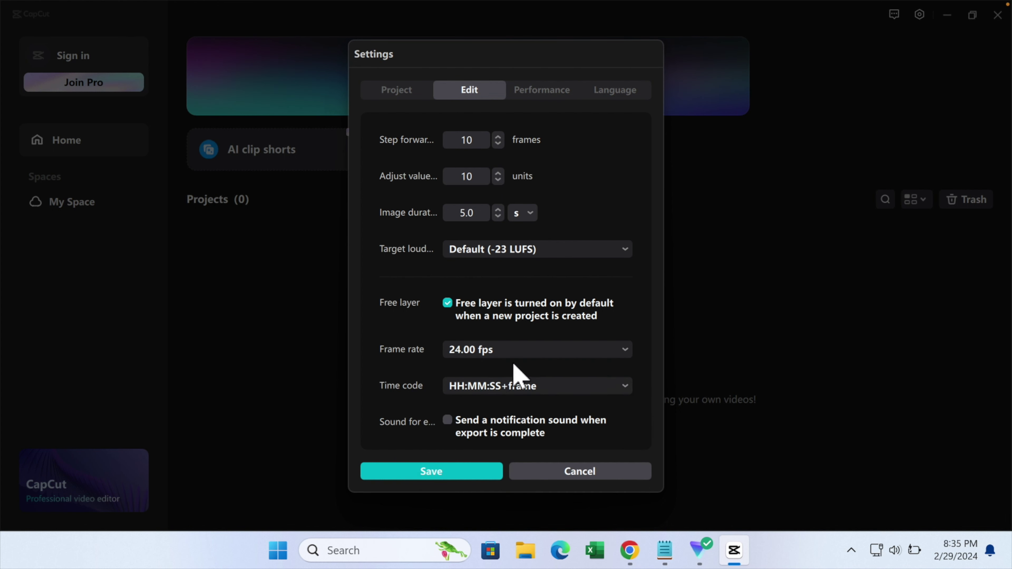
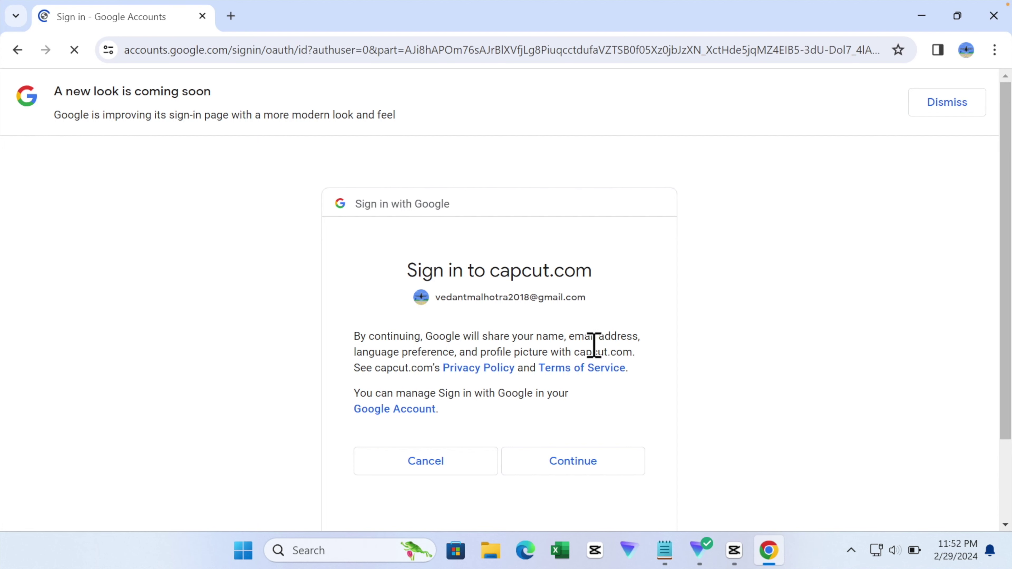
- Approve the Google sign-in to capcut.com and return to the CapCut desktop app
{"action": "left_click", "coordinate": [568, 466]}
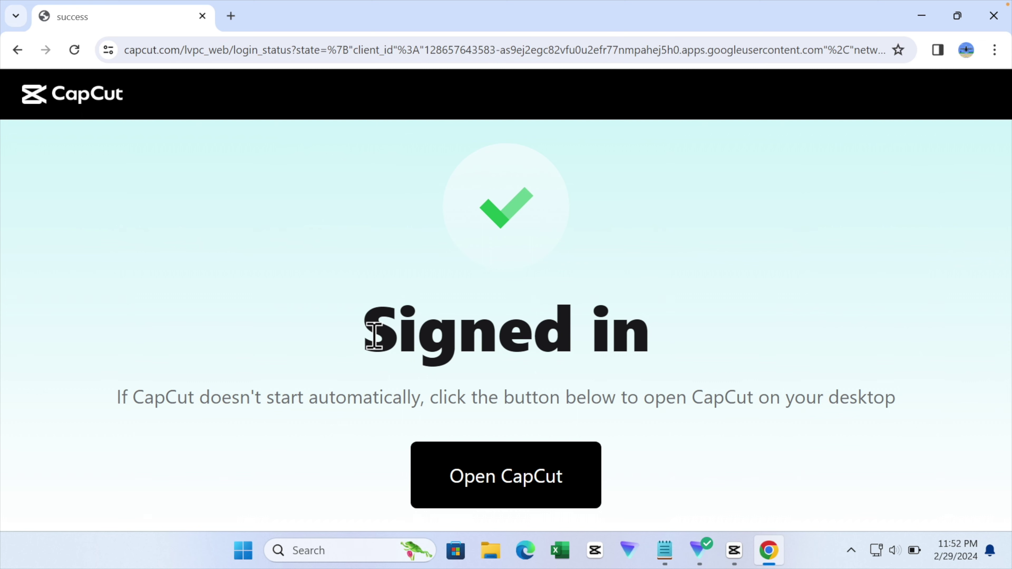
{"action": "left_click_drag", "start_coordinate": [374, 337], "coordinate": [665, 339]}
{"action": "left_click", "coordinate": [734, 551]}
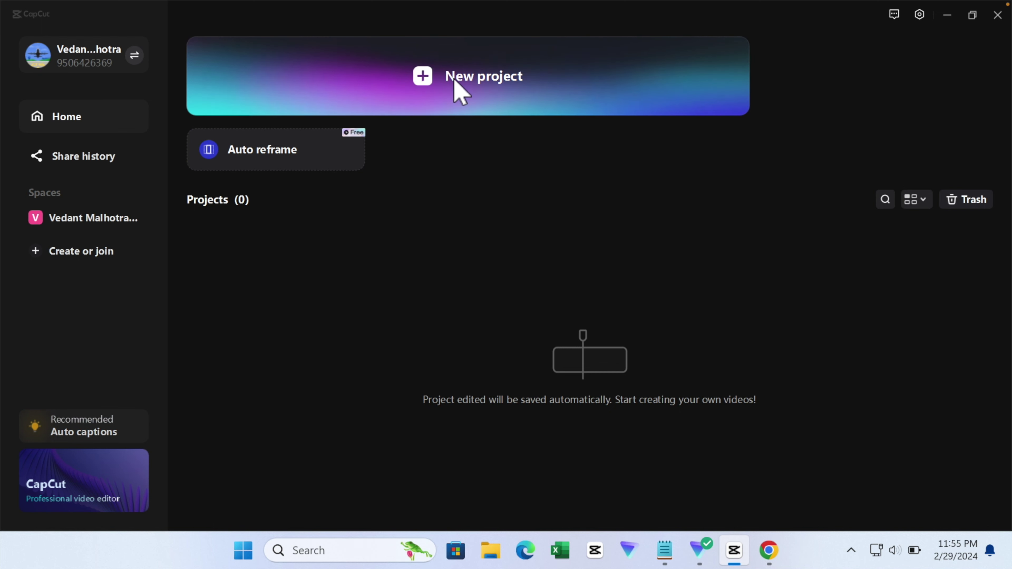
- Create a new project and add the Google Gemini video from the File Explorer folder to its timeline
{"action": "left_click", "coordinate": [455, 81]}
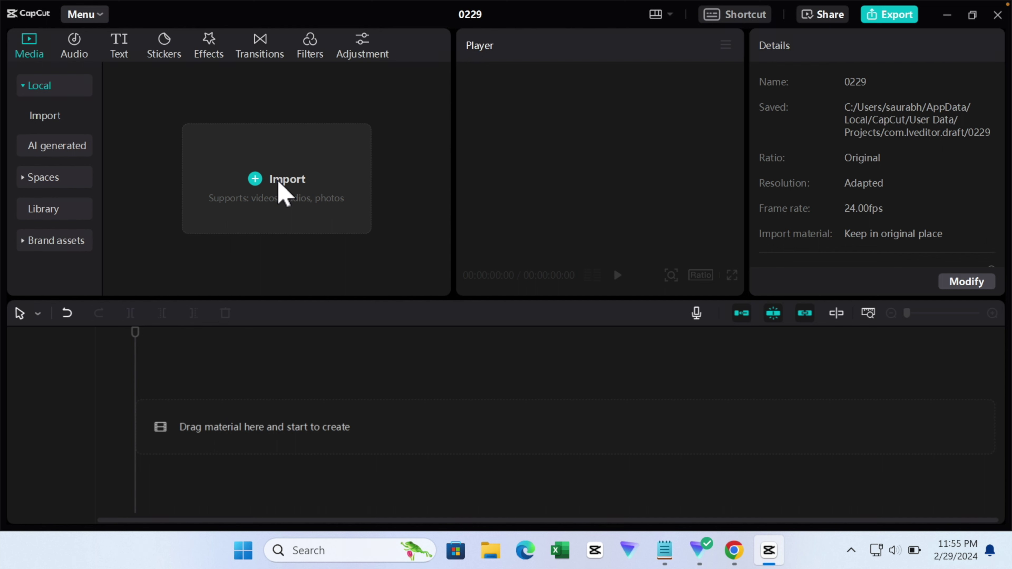
{"action": "left_click", "coordinate": [490, 550]}
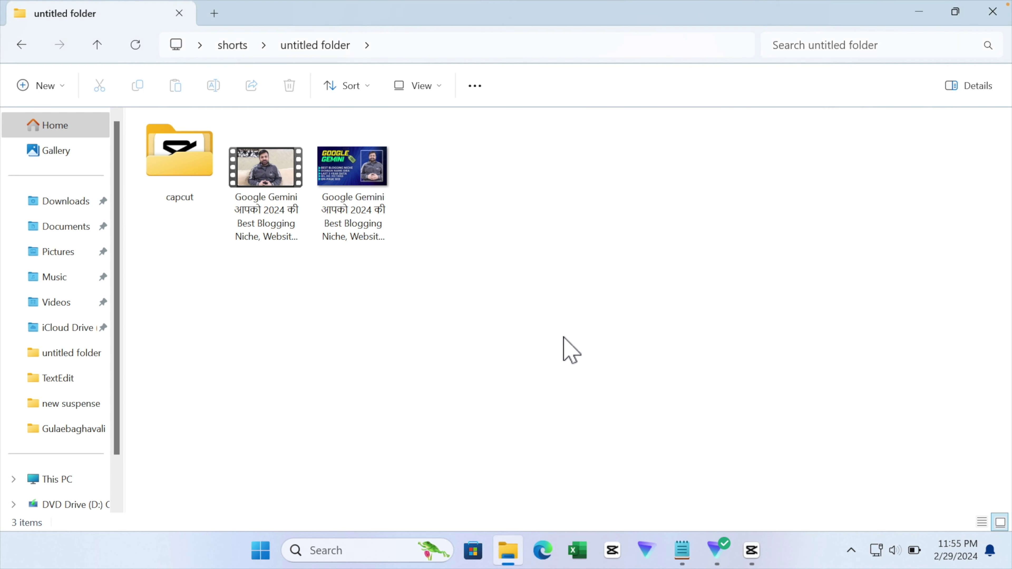
{"action": "left_click", "coordinate": [958, 16]}
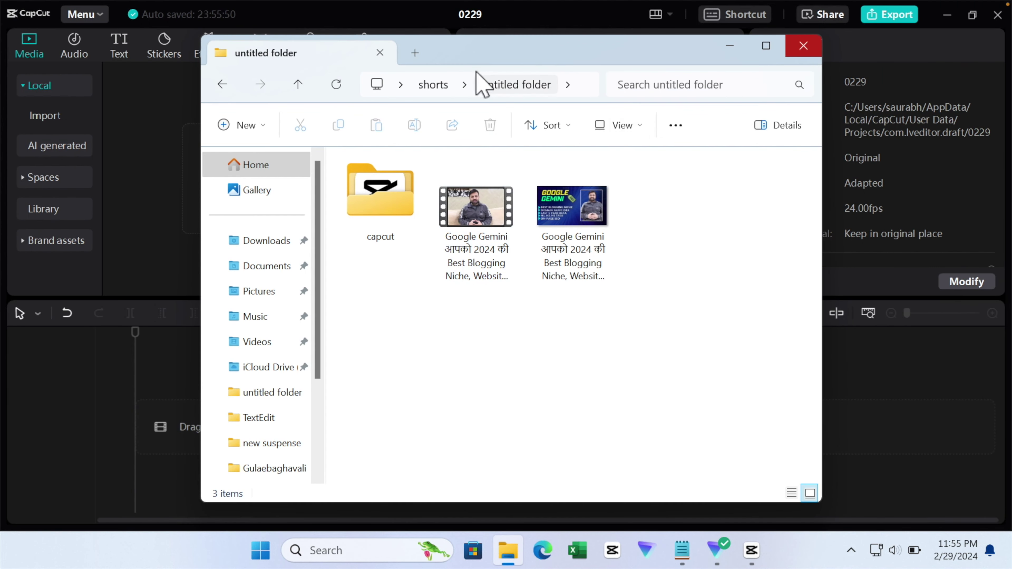
{"action": "left_click_drag", "start_coordinate": [503, 49], "coordinate": [734, 46]}
{"action": "left_click_drag", "start_coordinate": [715, 196], "coordinate": [183, 460]}
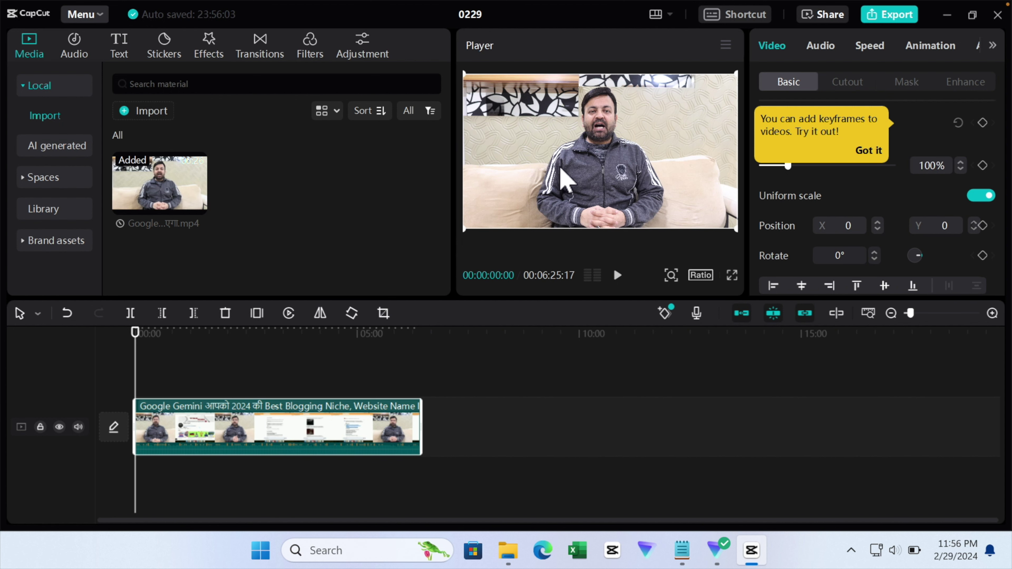
- Set the project's proxy resolution to 540P, save the settings and close the project
{"action": "left_click", "coordinate": [243, 365]}
{"action": "left_click", "coordinate": [188, 363]}
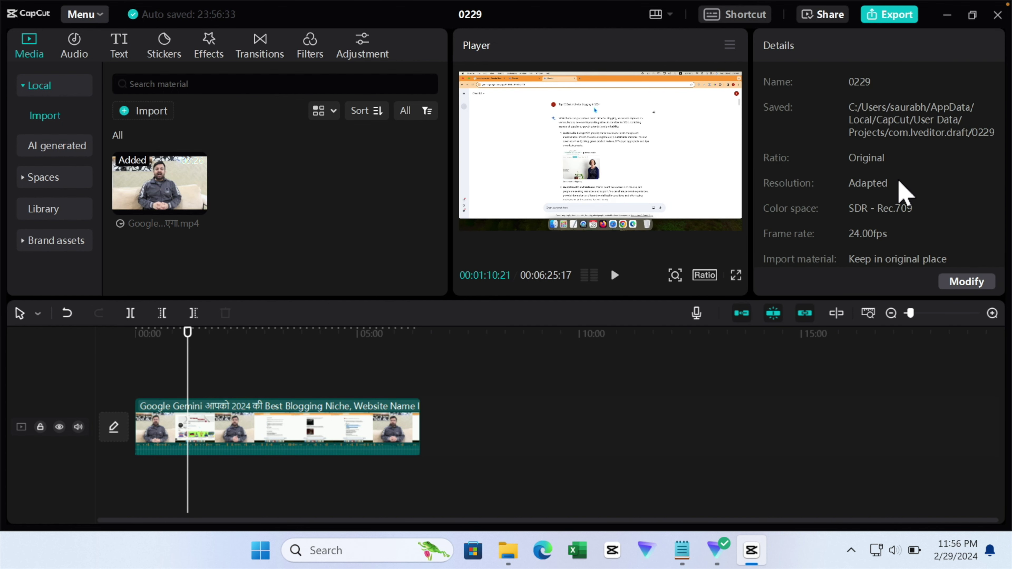
{"action": "scroll", "coordinate": [900, 192], "scroll_direction": "down", "scroll_amount": 3}
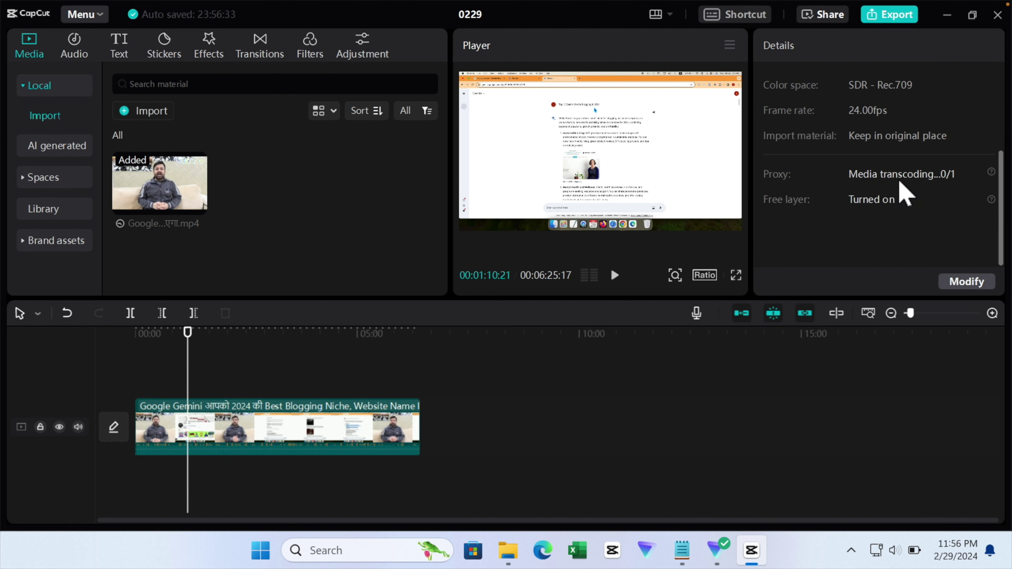
{"action": "left_click", "coordinate": [968, 282]}
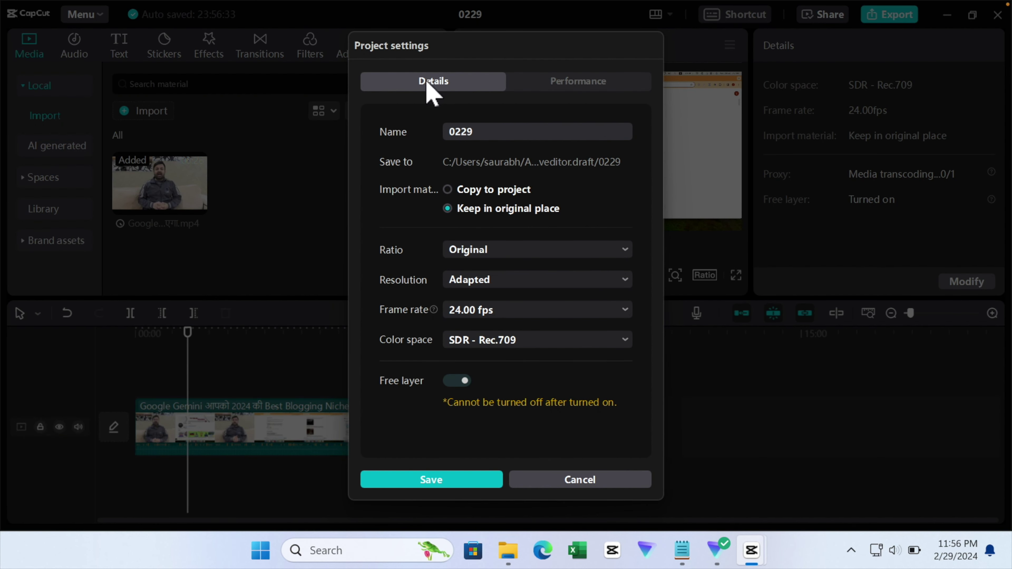
{"action": "left_click", "coordinate": [578, 81]}
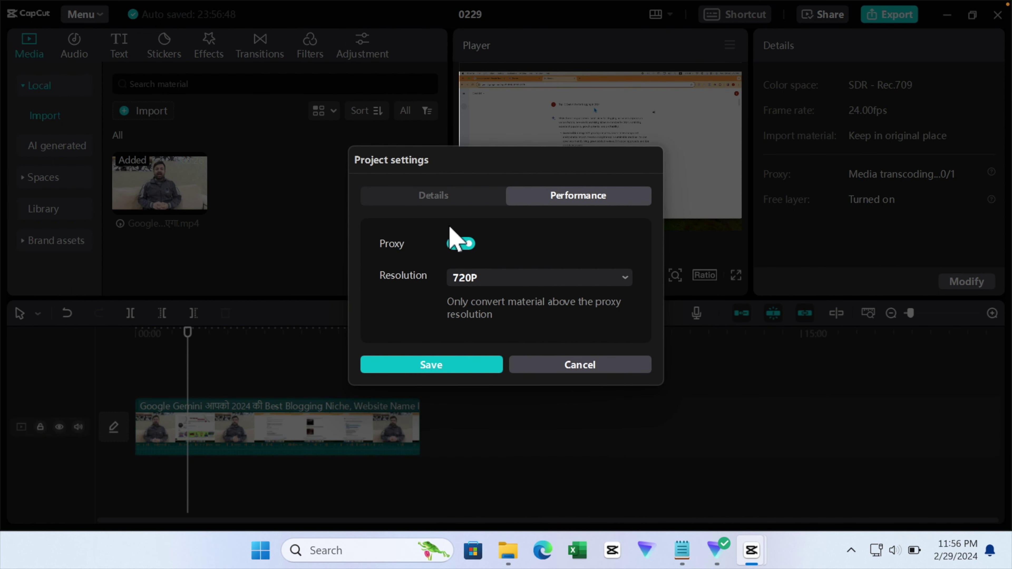
{"action": "left_click", "coordinate": [490, 279]}
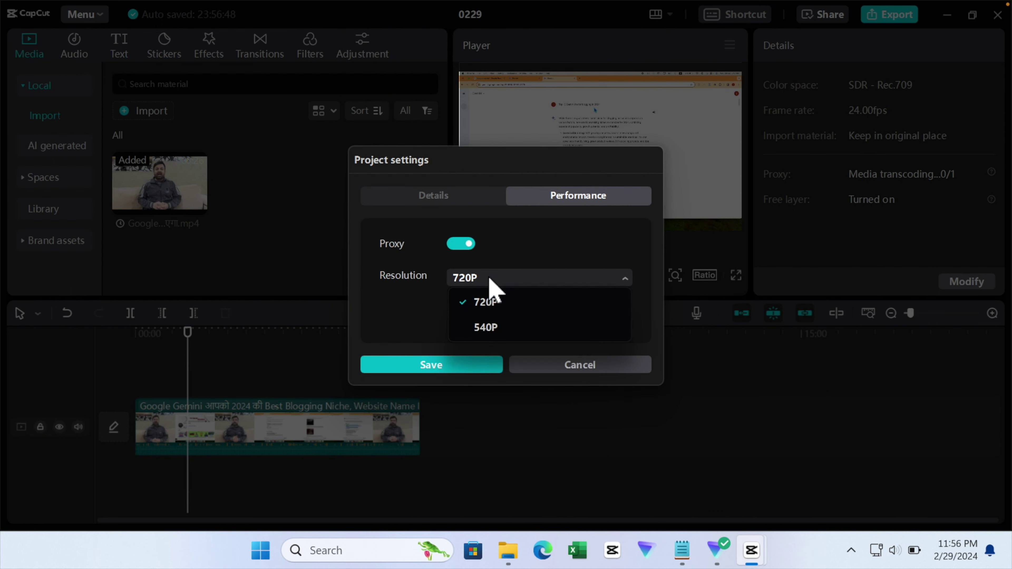
{"action": "left_click", "coordinate": [494, 329]}
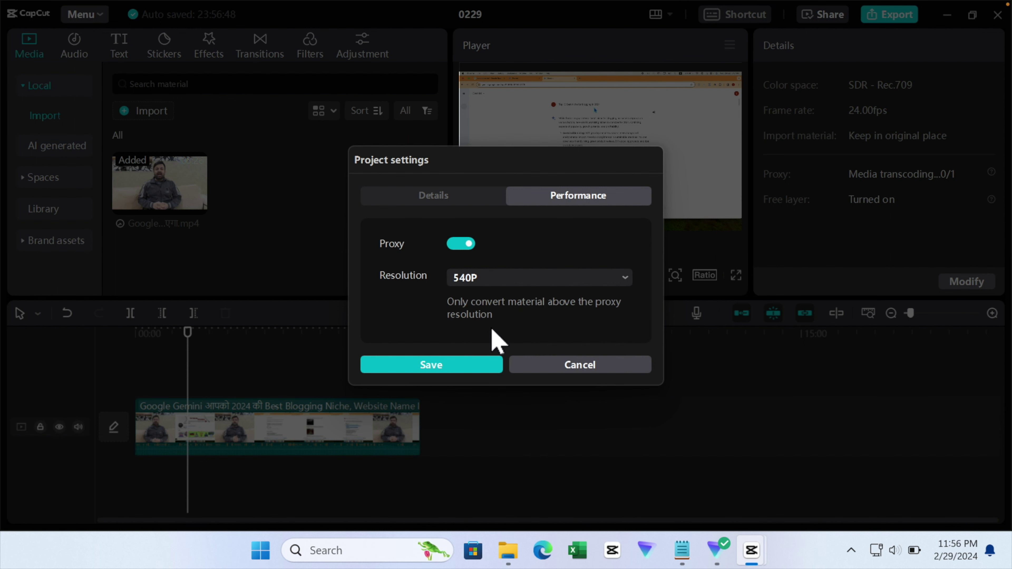
{"action": "left_click", "coordinate": [449, 363]}
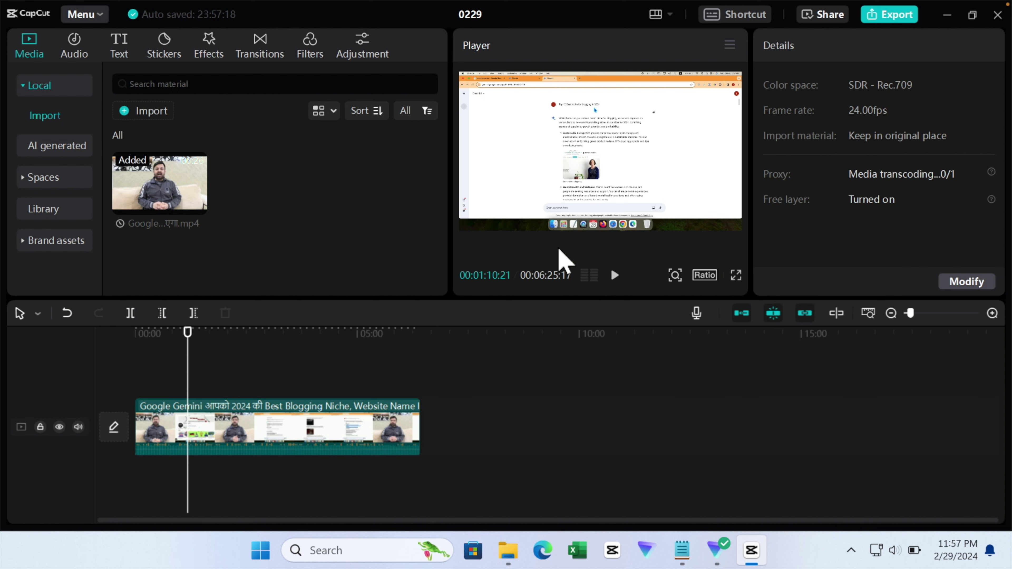
{"action": "left_click", "coordinate": [995, 17]}
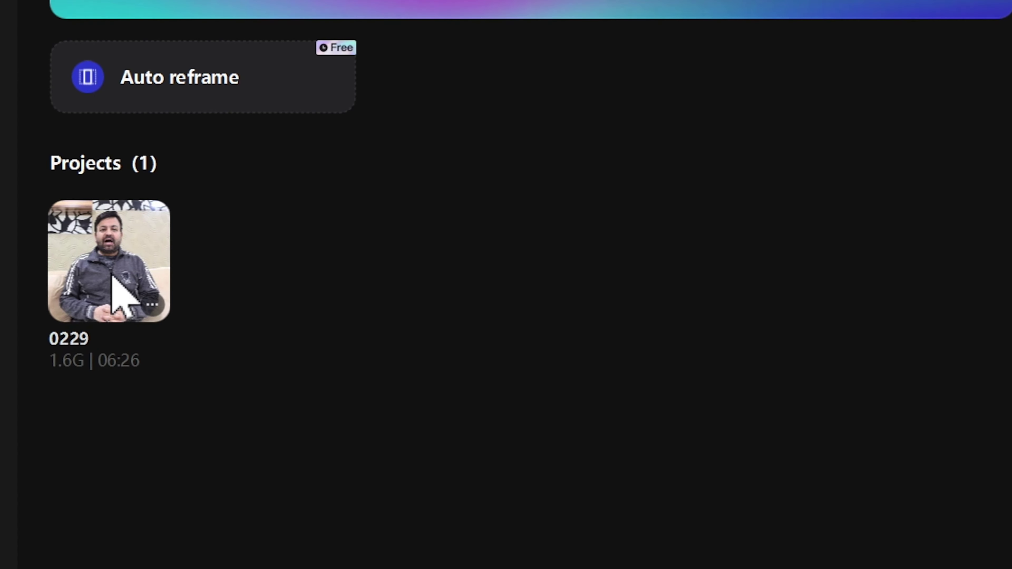
- Move project 0229 to Trash
{"action": "left_click", "coordinate": [152, 304]}
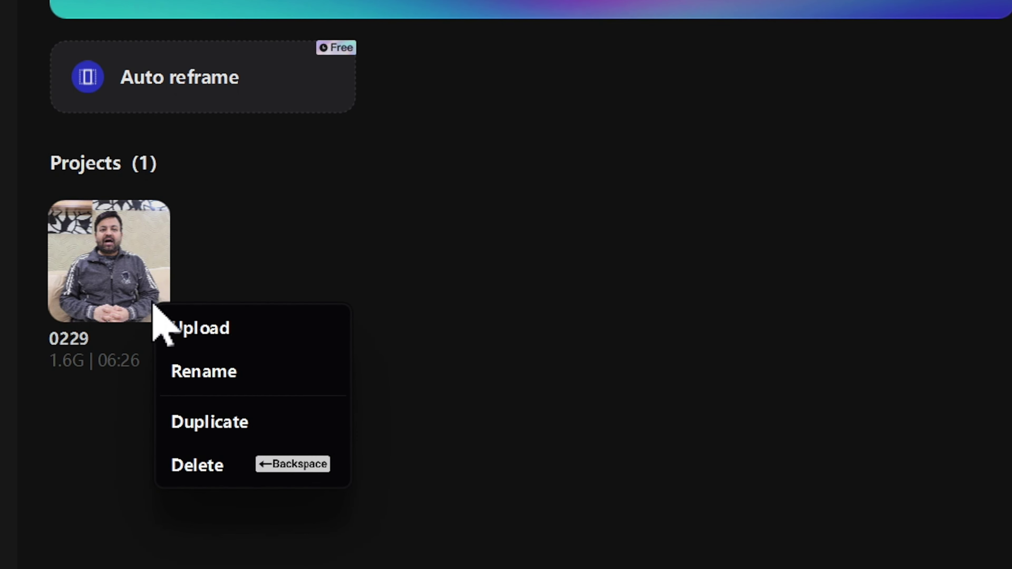
{"action": "left_click", "coordinate": [206, 464]}
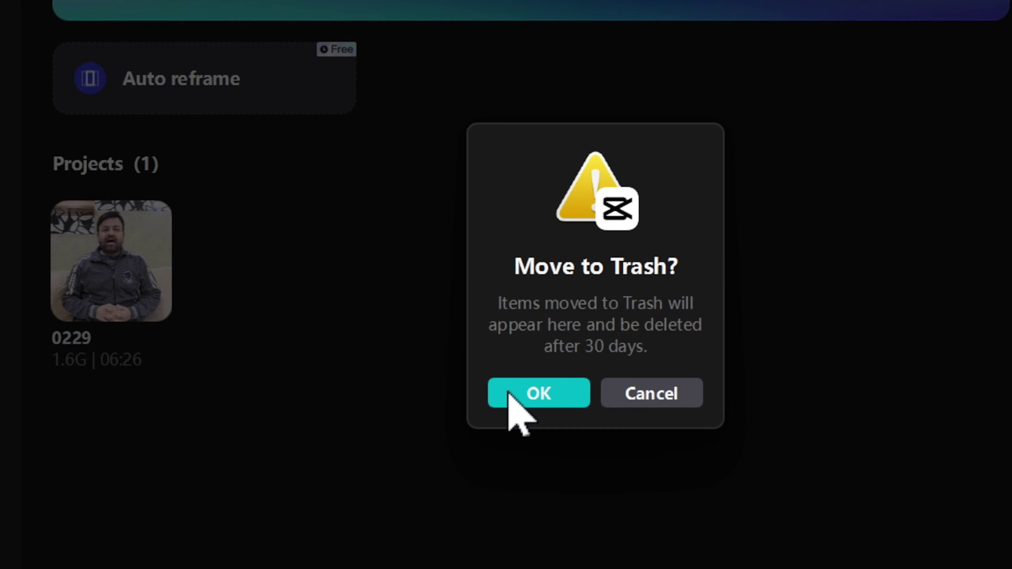
{"action": "left_click", "coordinate": [512, 396]}
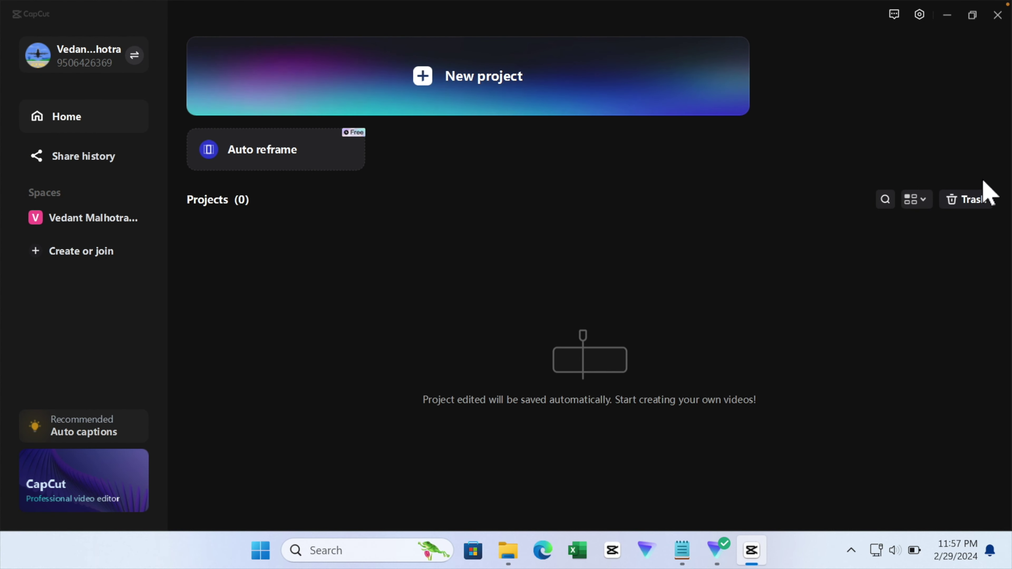
- Restore project 0229 from Trash and close the Trash window
{"action": "left_click", "coordinate": [972, 200]}
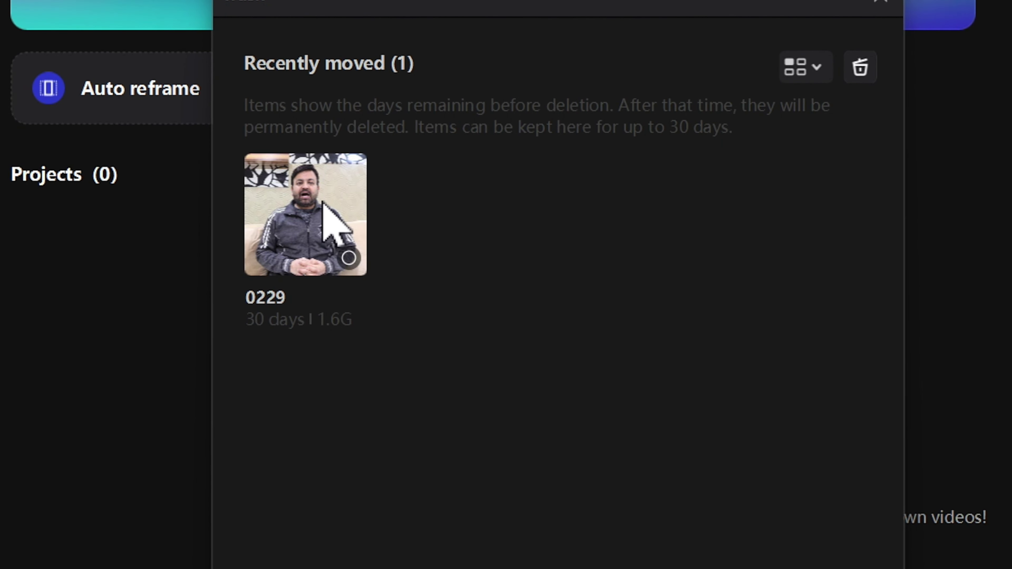
{"action": "left_click", "coordinate": [337, 209]}
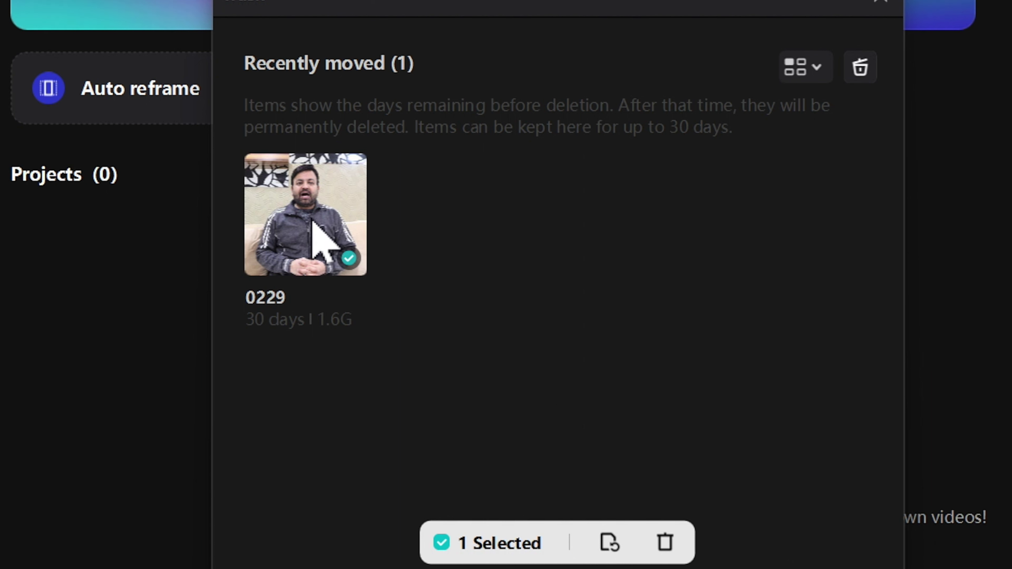
{"action": "left_click", "coordinate": [608, 541]}
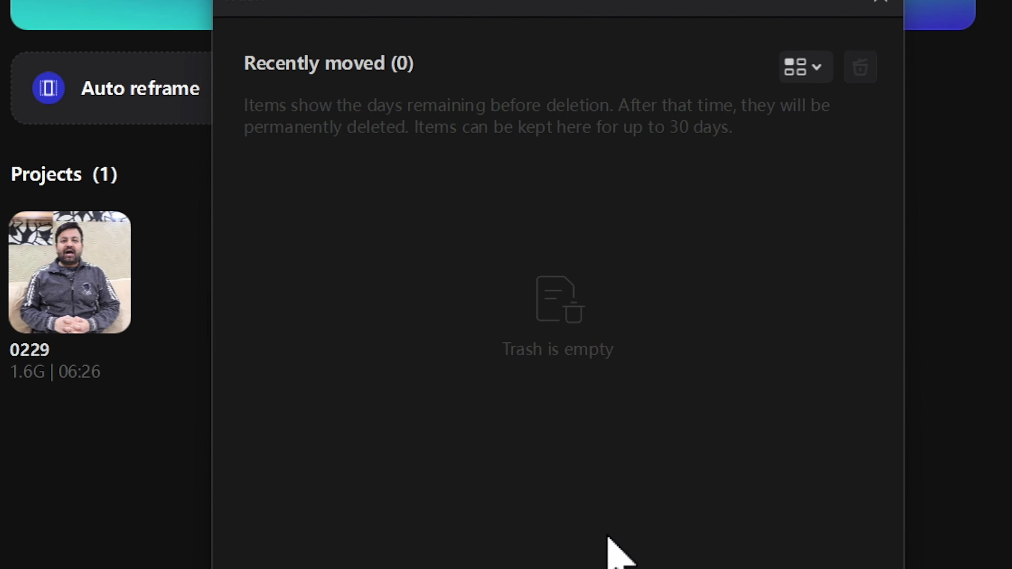
{"action": "left_click", "coordinate": [881, 4]}
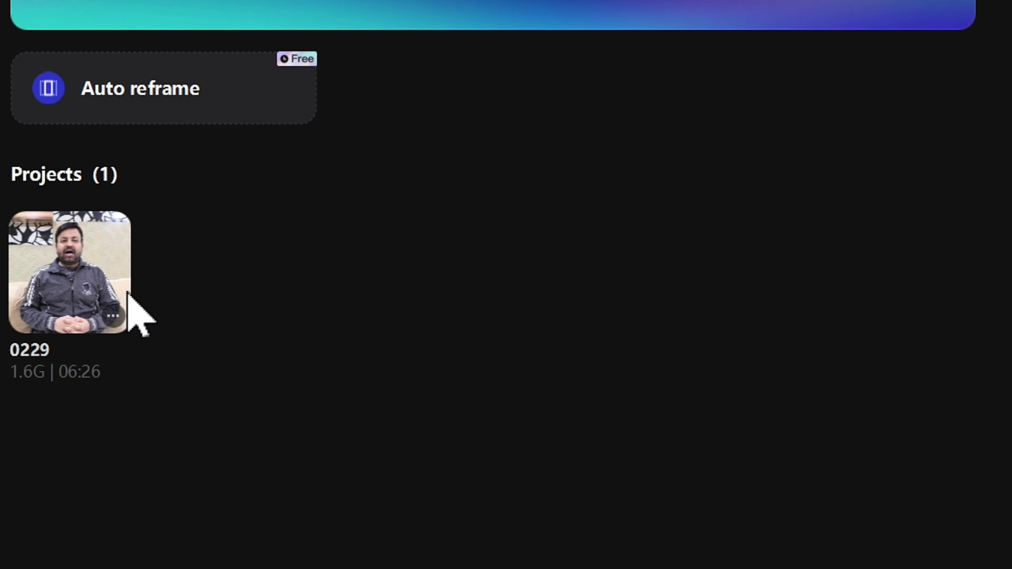
- Move project 0229 to Trash, delete it permanently from there and close the Trash window
{"action": "left_click", "coordinate": [112, 316]}
{"action": "left_click", "coordinate": [182, 471]}
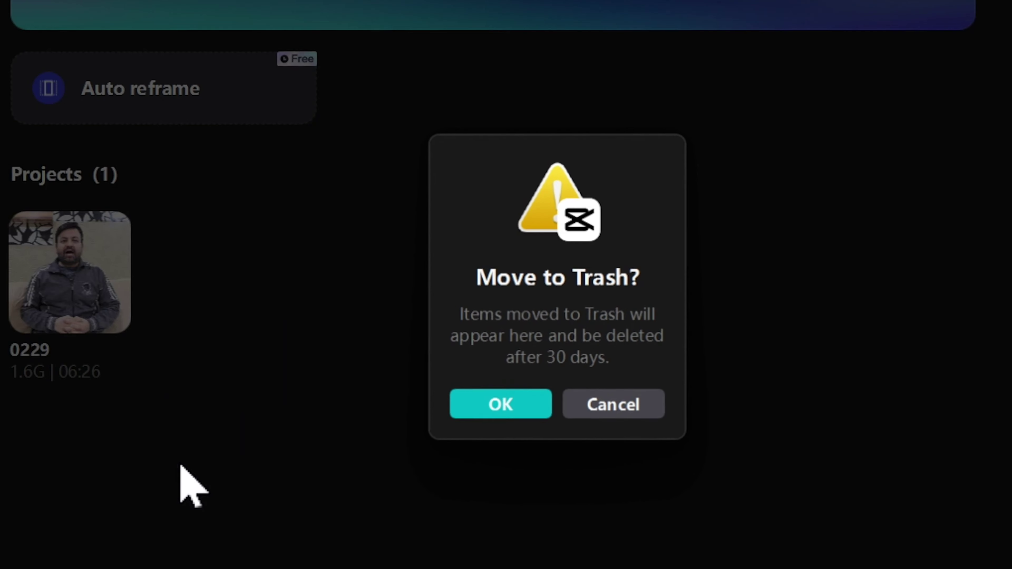
{"action": "left_click", "coordinate": [536, 407]}
{"action": "left_click", "coordinate": [972, 200]}
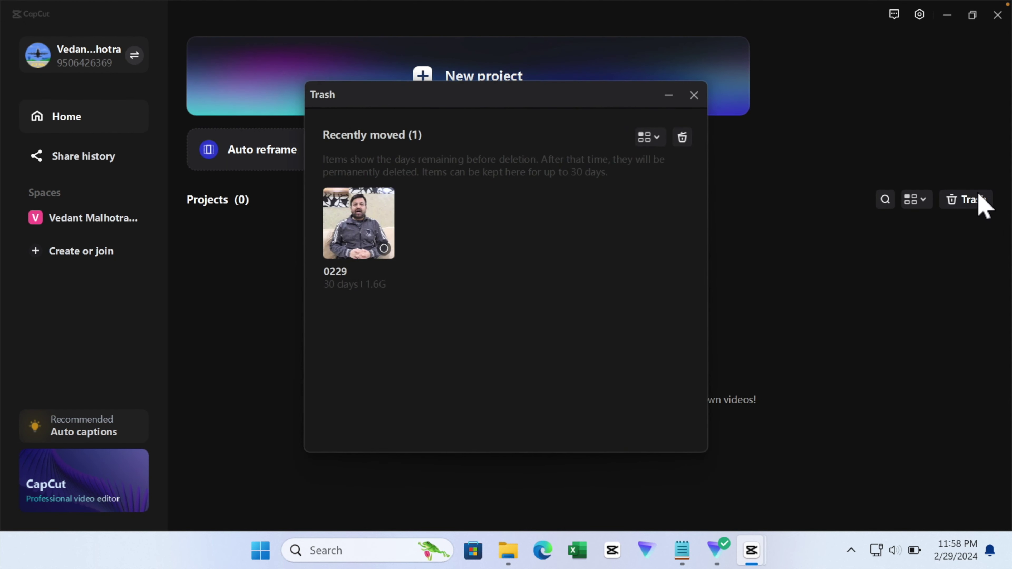
{"action": "left_click", "coordinate": [384, 227]}
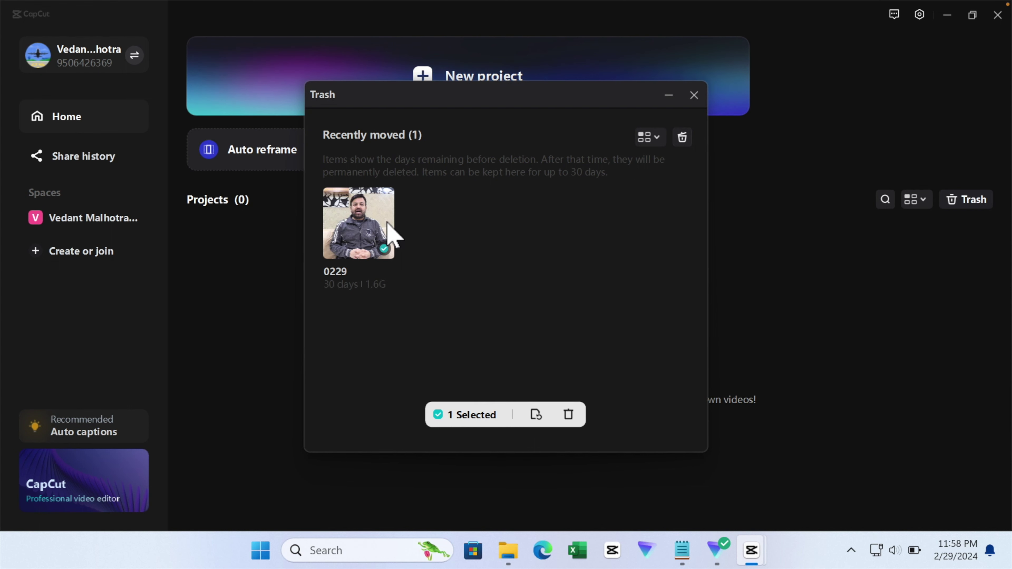
{"action": "left_click", "coordinate": [568, 416]}
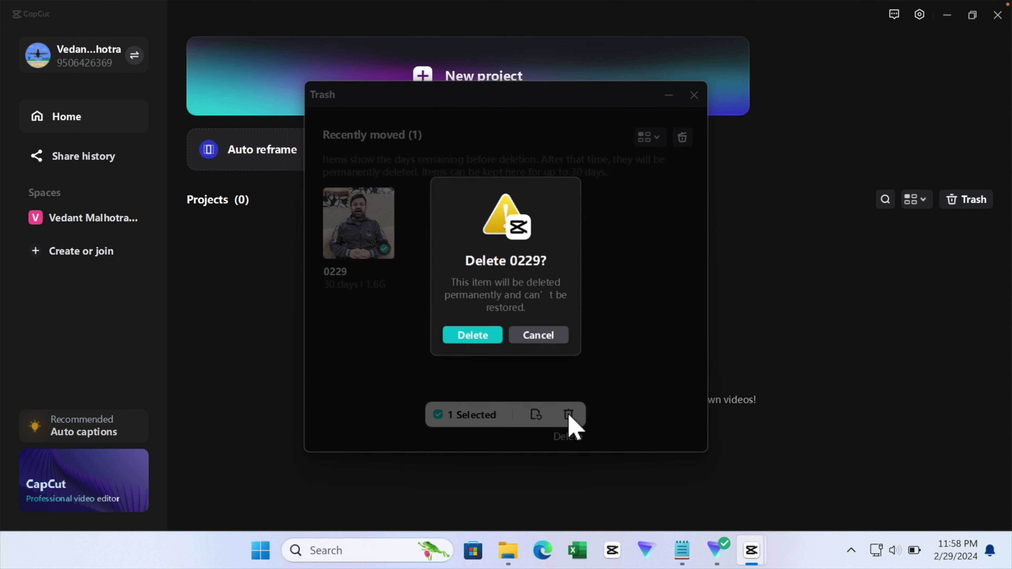
{"action": "left_click", "coordinate": [468, 334]}
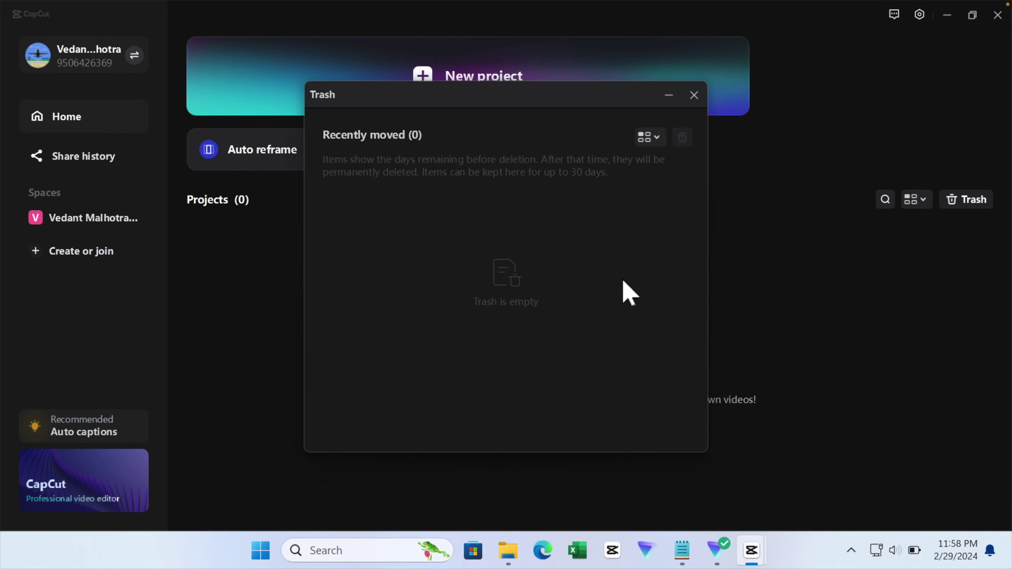
{"action": "left_click", "coordinate": [694, 96]}
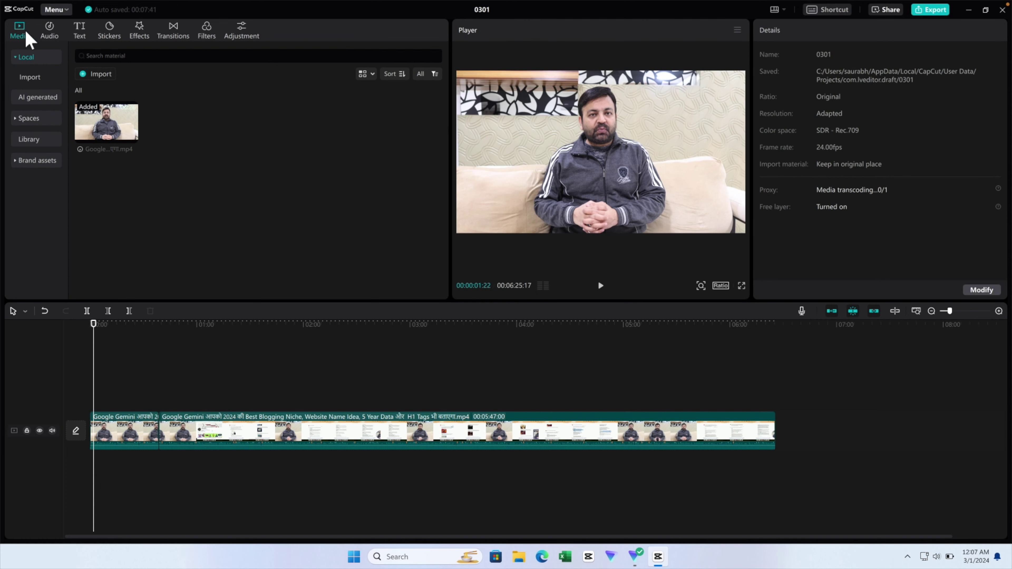
- Look through the AI generated and Spaces sections of the media library
{"action": "mouse_move", "coordinate": [105, 135]}
{"action": "left_click", "coordinate": [28, 99]}
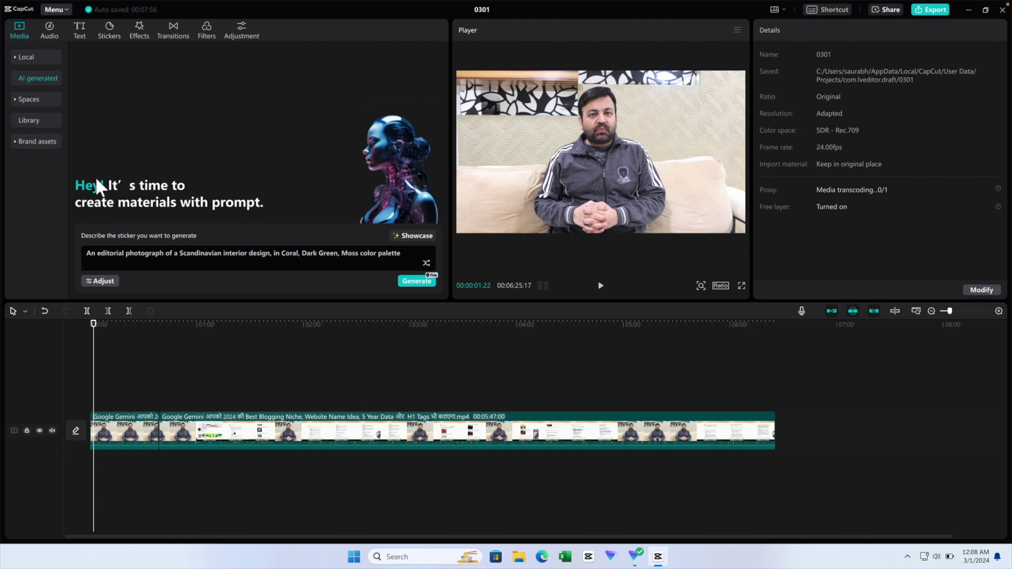
{"action": "left_click", "coordinate": [31, 99]}
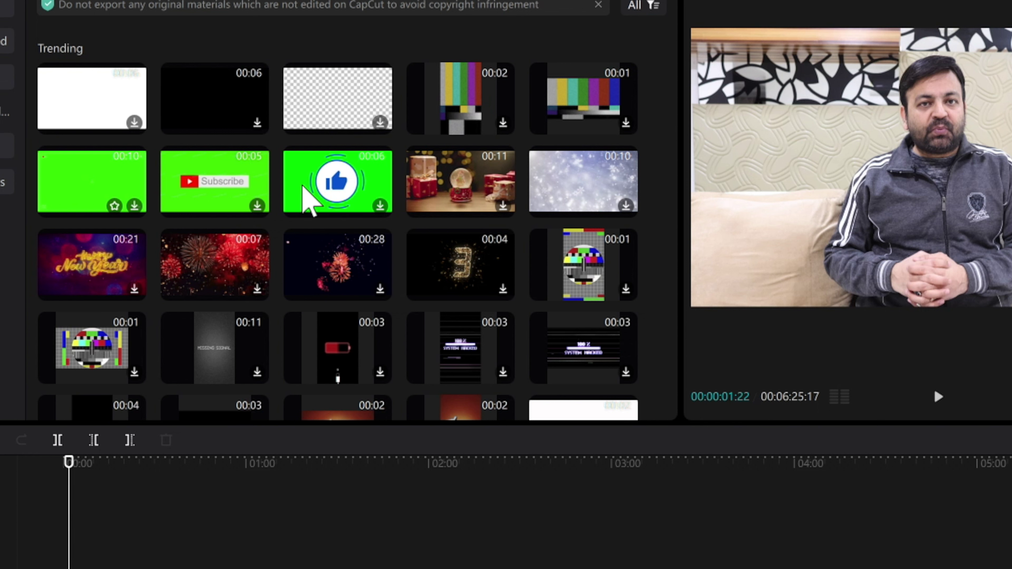
- Preview the thumbs-up green-screen clip from the Library and add it above the main video at the timeline's start
{"action": "left_click", "coordinate": [329, 182]}
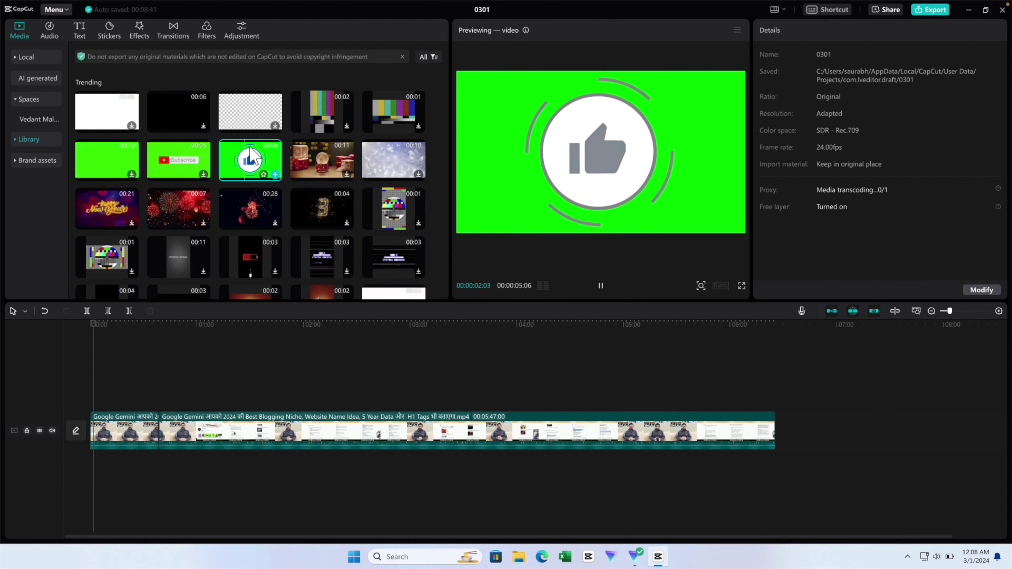
{"action": "left_click_drag", "start_coordinate": [250, 155], "coordinate": [94, 396]}
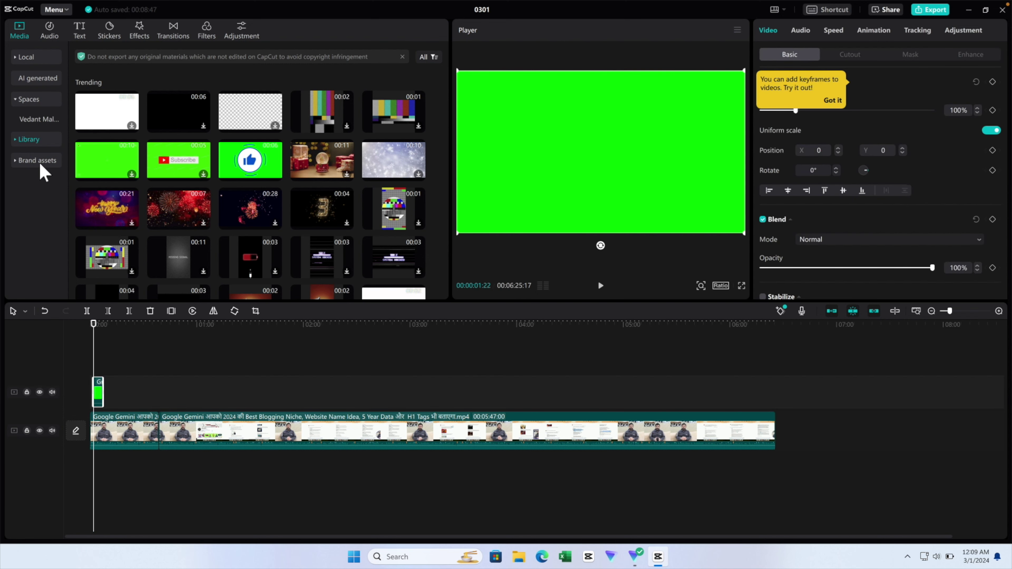
- View the brand asset images and select CapCut_logo_2.png
{"action": "left_click", "coordinate": [38, 161]}
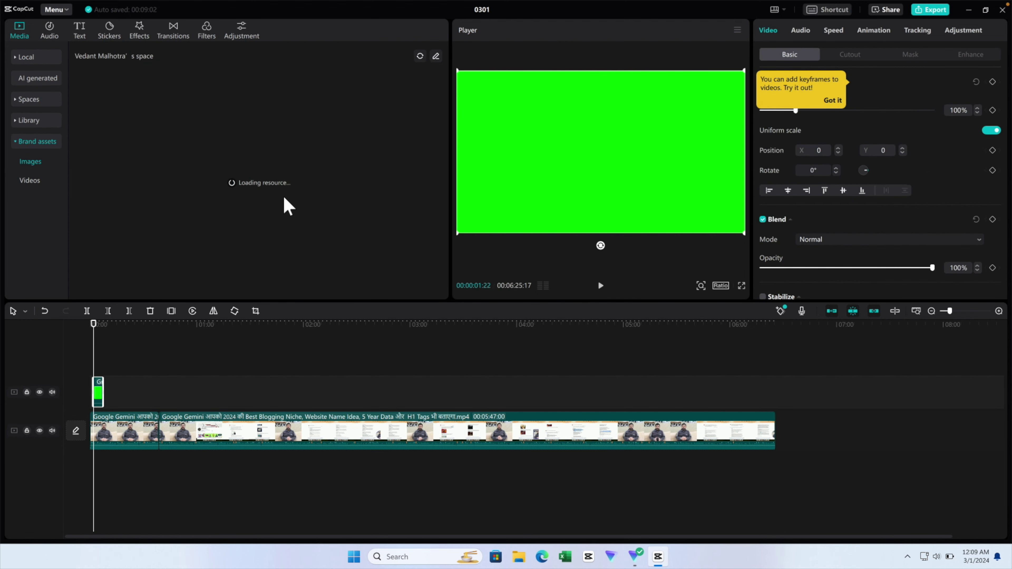
{"action": "left_click", "coordinate": [129, 113]}
{"action": "left_click", "coordinate": [176, 108]}
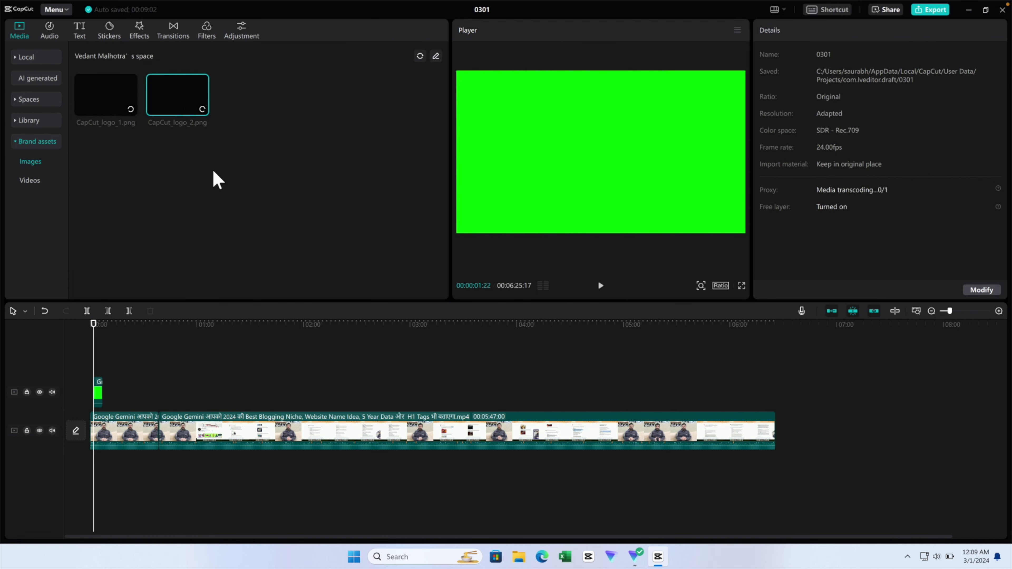
- Download the Valentine【Redone】 track from the music library and filter the music list to Commercial
{"action": "left_click", "coordinate": [51, 31]}
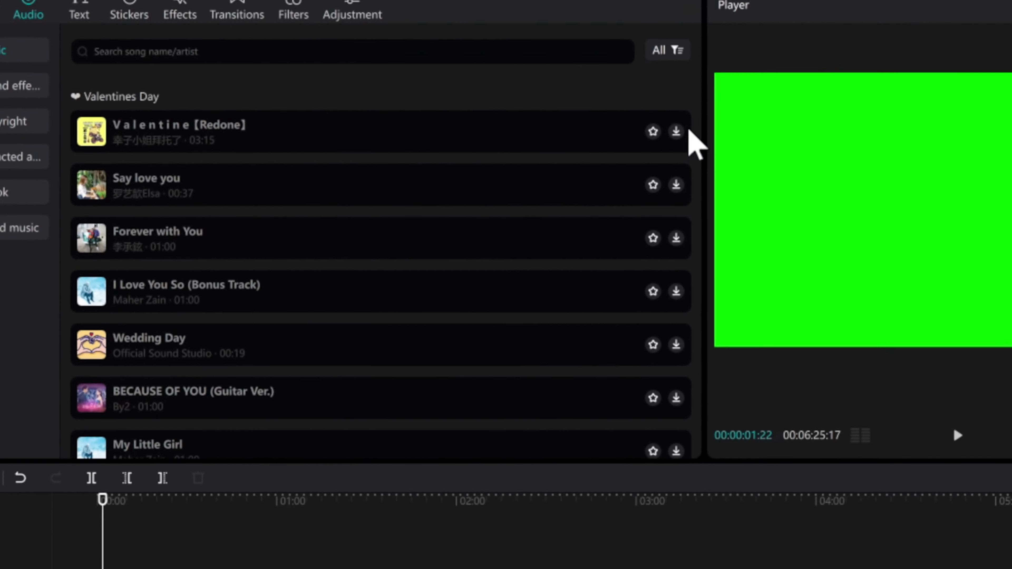
{"action": "left_click", "coordinate": [686, 133]}
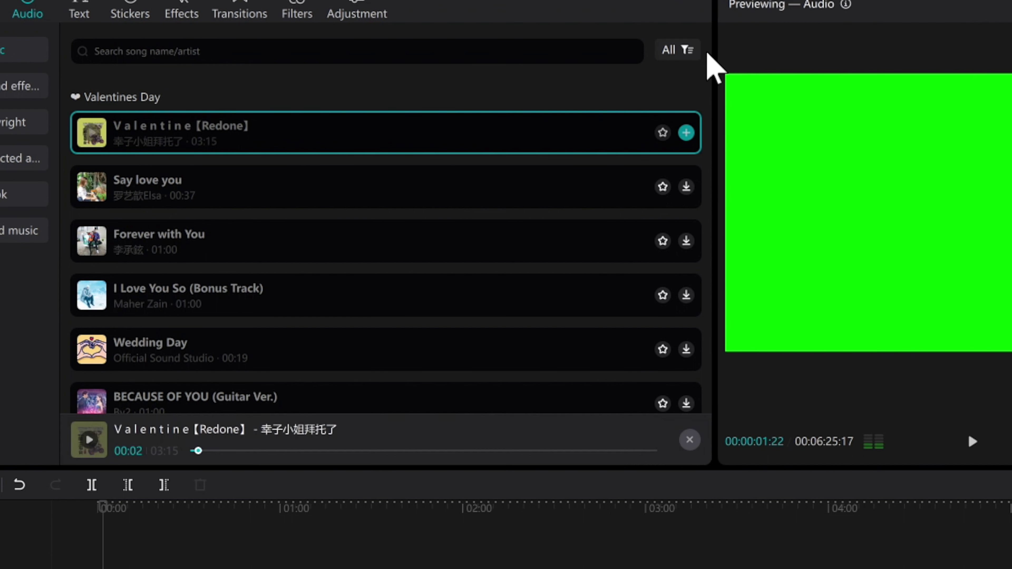
{"action": "left_click", "coordinate": [686, 50]}
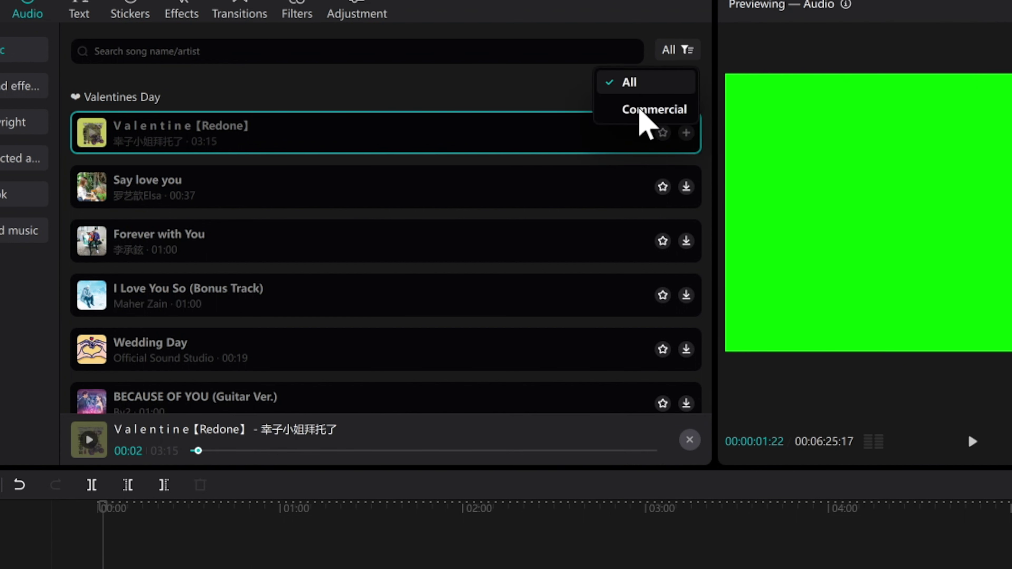
{"action": "left_click", "coordinate": [653, 110]}
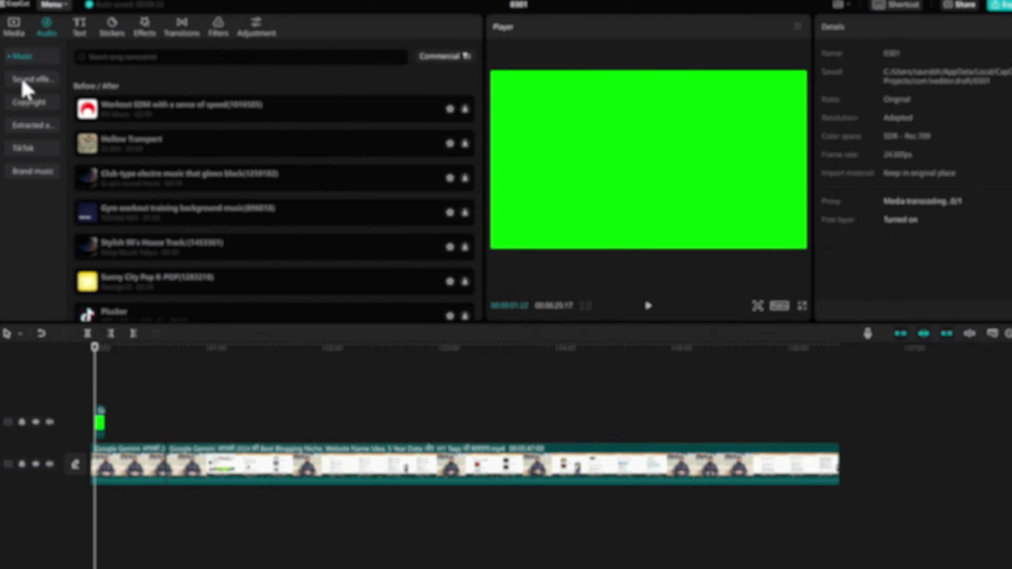
- View the trending sound effects and the filter options for commercial use
{"action": "left_click", "coordinate": [15, 85]}
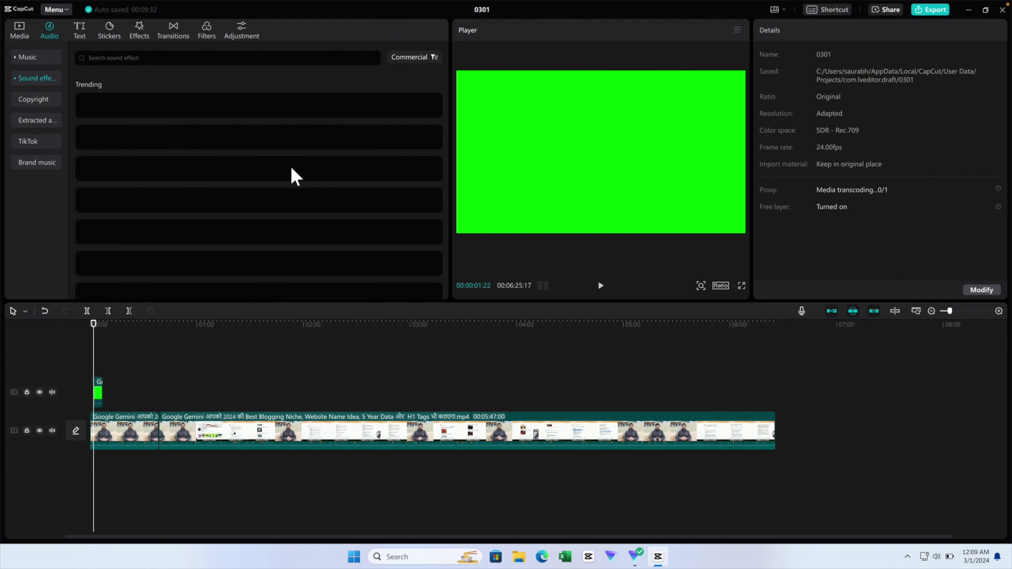
{"action": "left_click", "coordinate": [437, 57]}
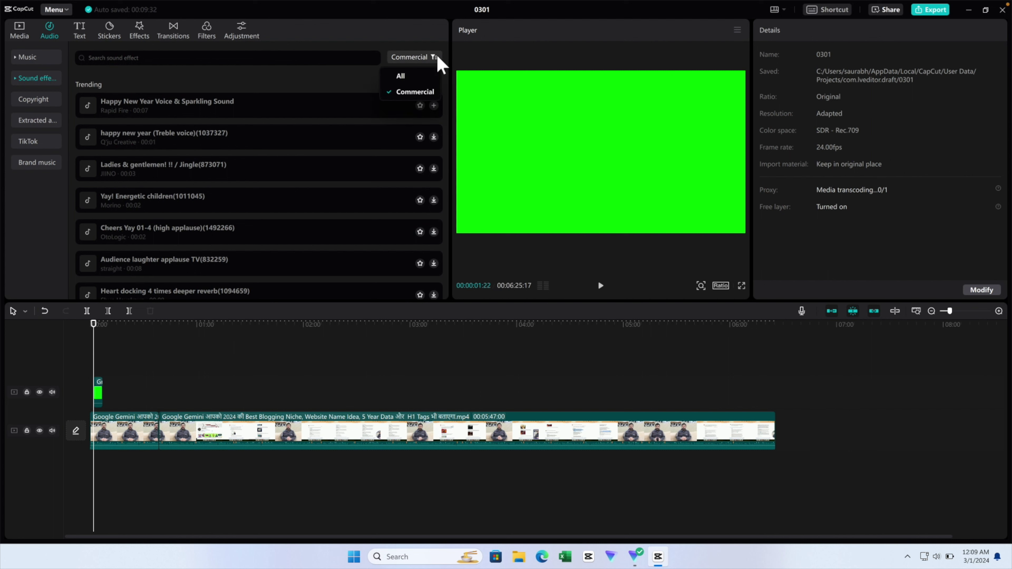
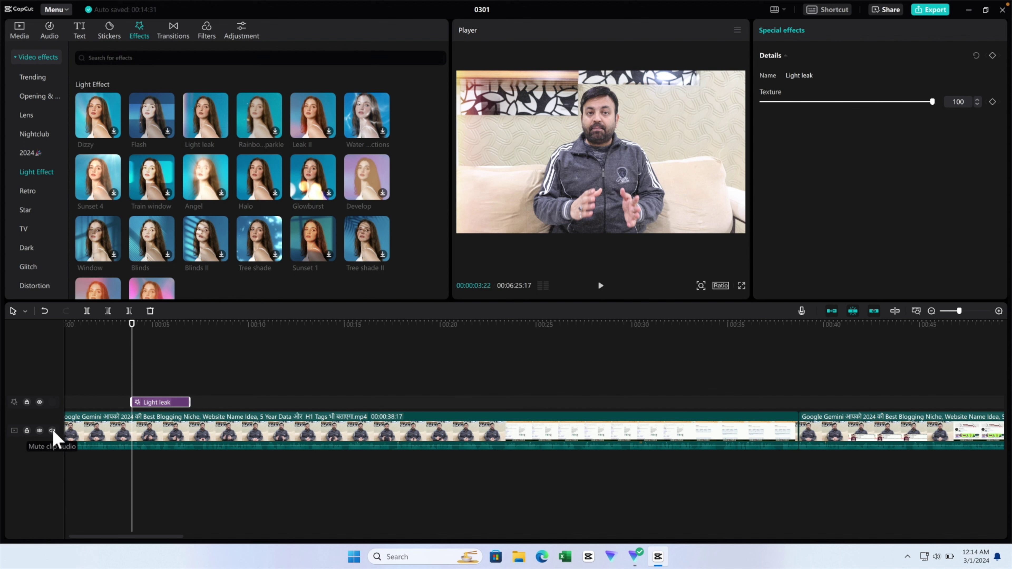
- Mute the main track's clip audio and play the section containing the Angel effect
{"action": "left_click", "coordinate": [52, 431]}
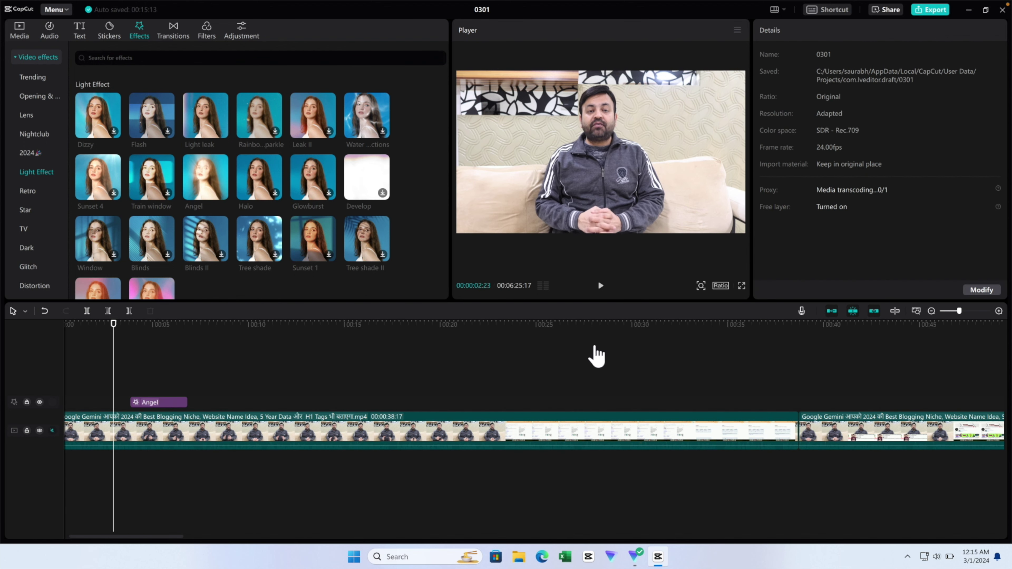
{"action": "key", "text": "space"}
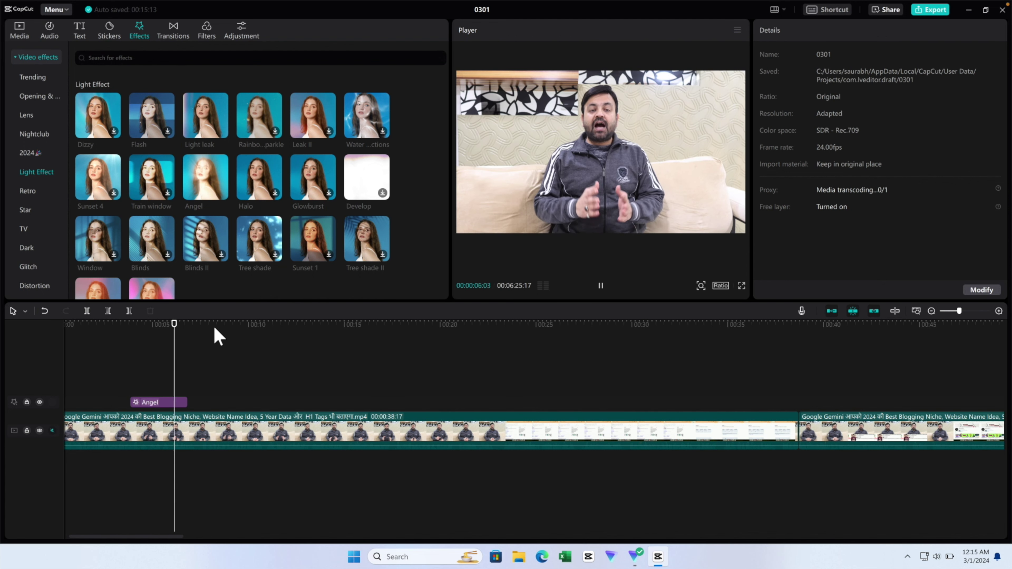
{"action": "left_click", "coordinate": [600, 287]}
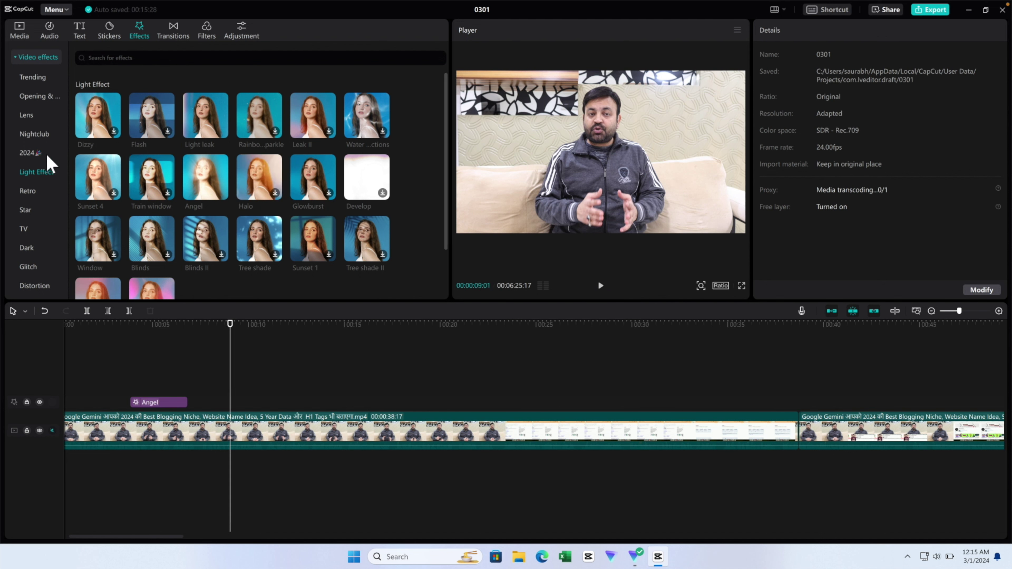
- Look through the body effects categories, starting with the trending ones
{"action": "scroll", "coordinate": [47, 159], "scroll_direction": "down", "scroll_amount": 5}
{"action": "scroll", "coordinate": [44, 162], "scroll_direction": "down", "scroll_amount": 1}
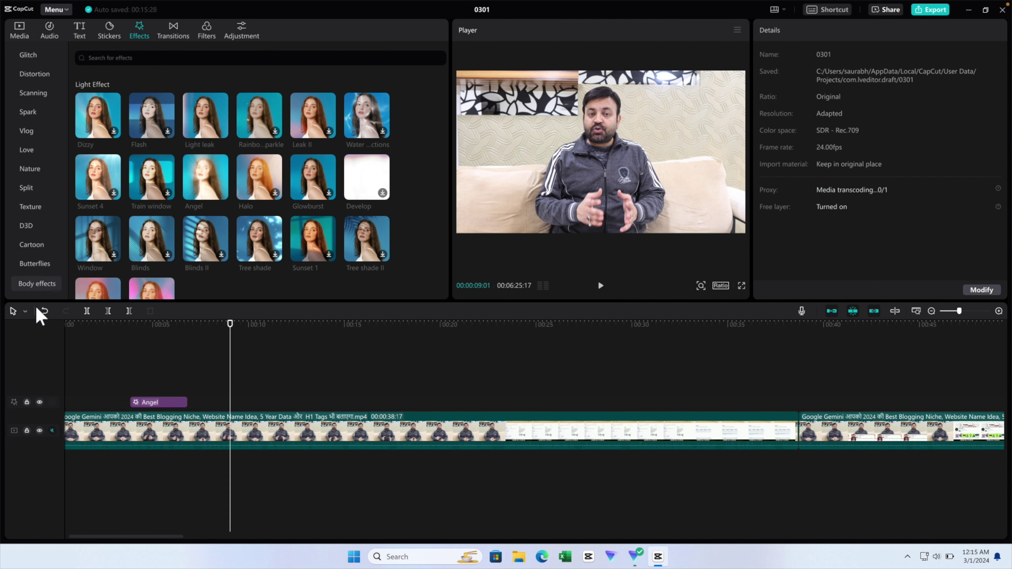
{"action": "left_click", "coordinate": [38, 283]}
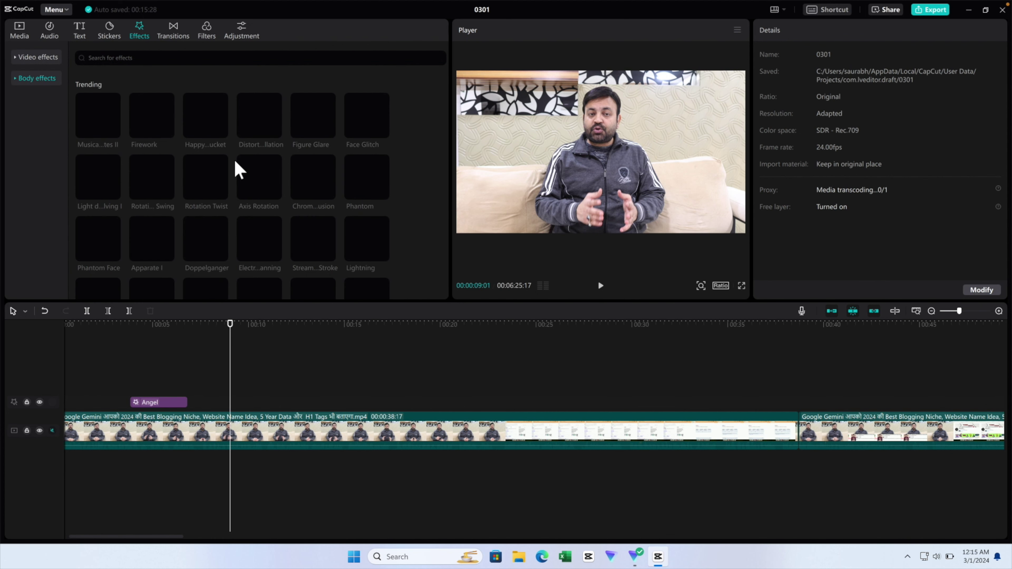
{"action": "left_click", "coordinate": [16, 80]}
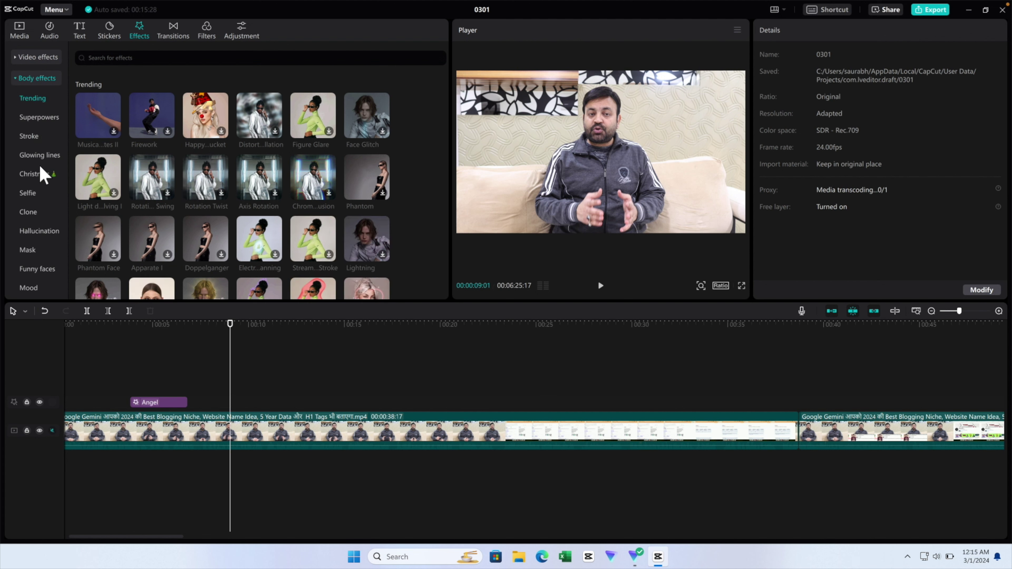
{"action": "scroll", "coordinate": [40, 175], "scroll_direction": "down", "scroll_amount": 1}
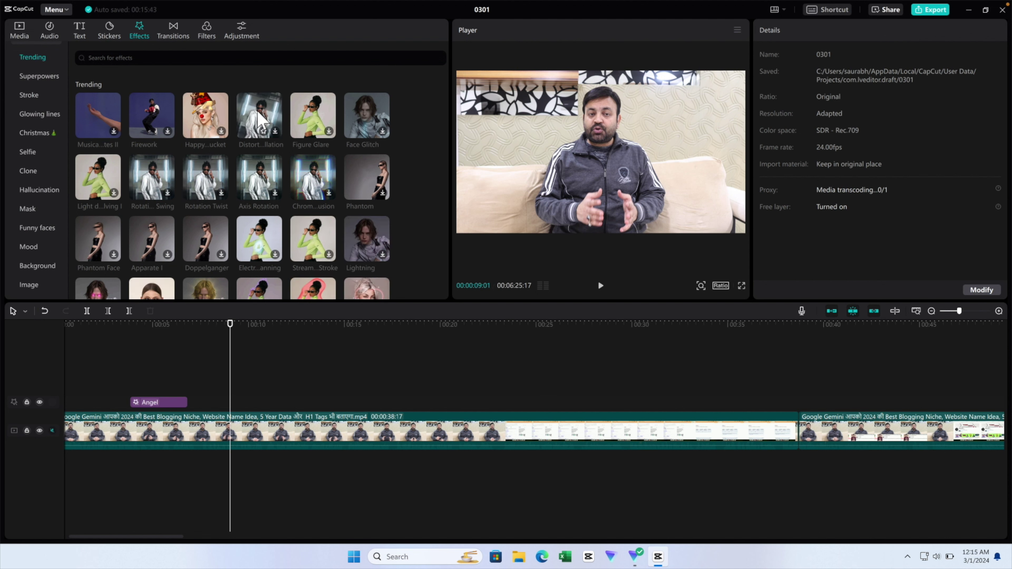
- Split the first main-track clip at 00:00:09:01 and add the Dissolve III overlay transition at the cut
{"action": "left_click", "coordinate": [175, 35]}
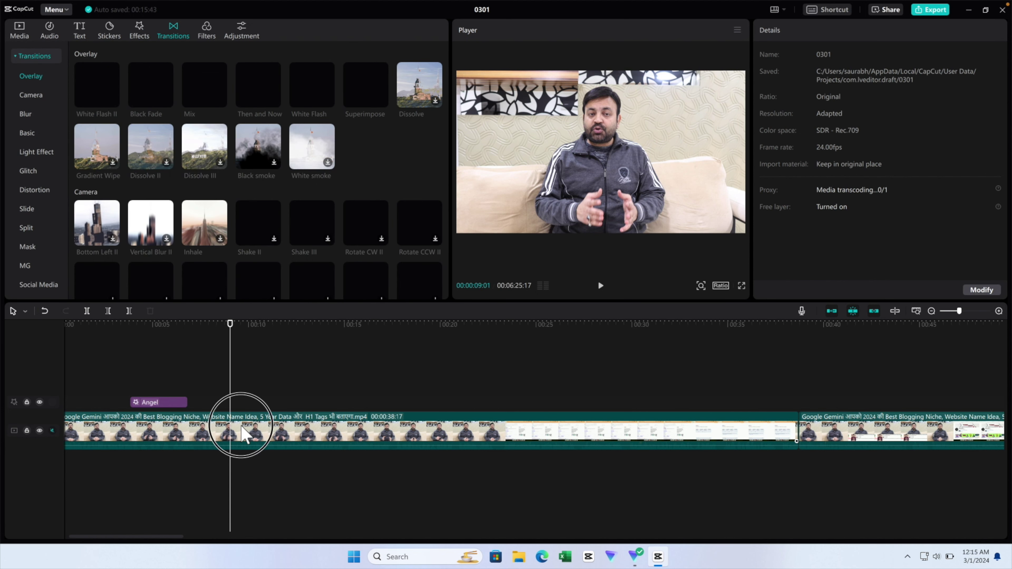
{"action": "left_click", "coordinate": [243, 435]}
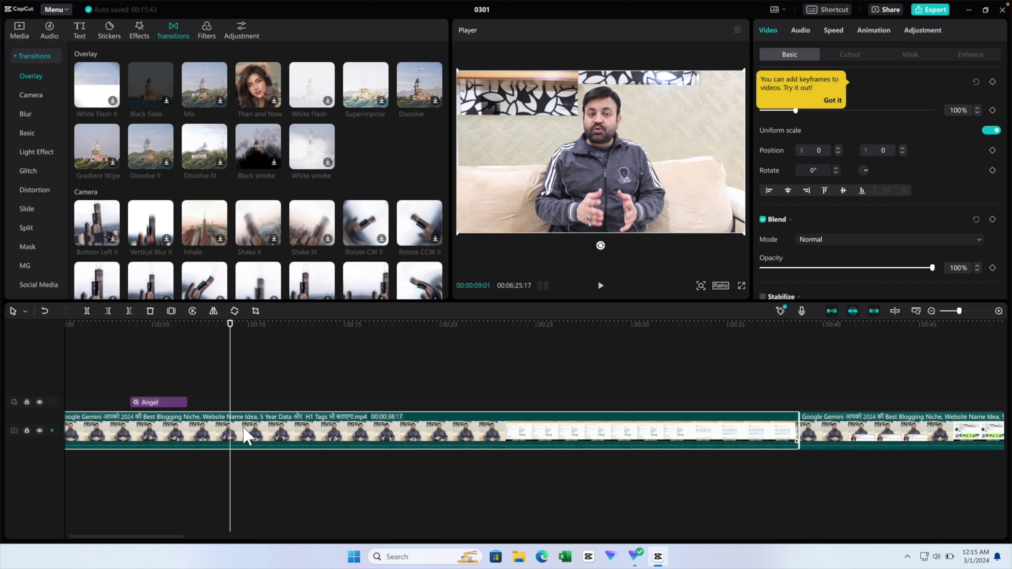
{"action": "key", "text": "ctrl+b"}
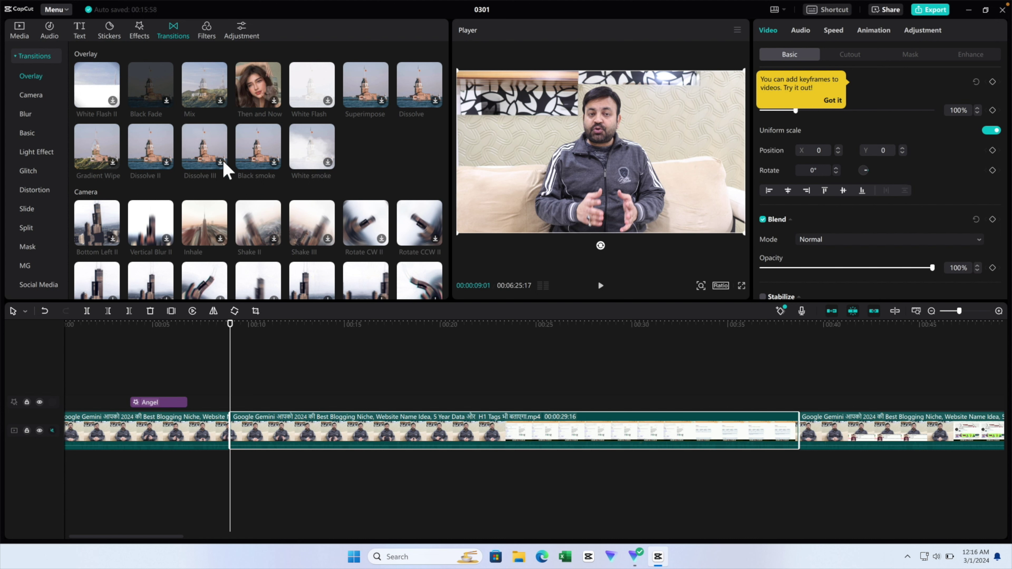
{"action": "left_click", "coordinate": [210, 147]}
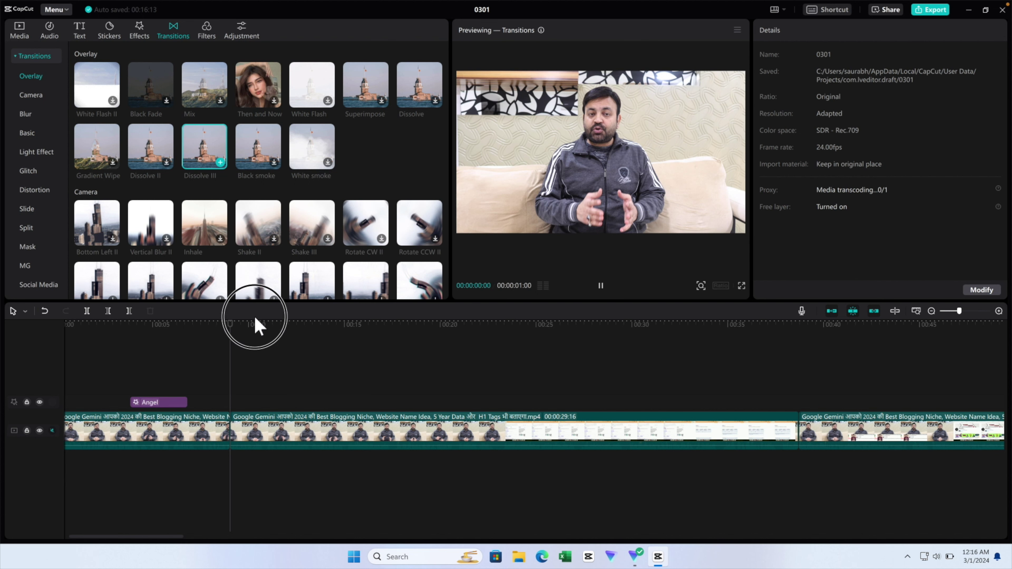
{"action": "left_click", "coordinate": [239, 429]}
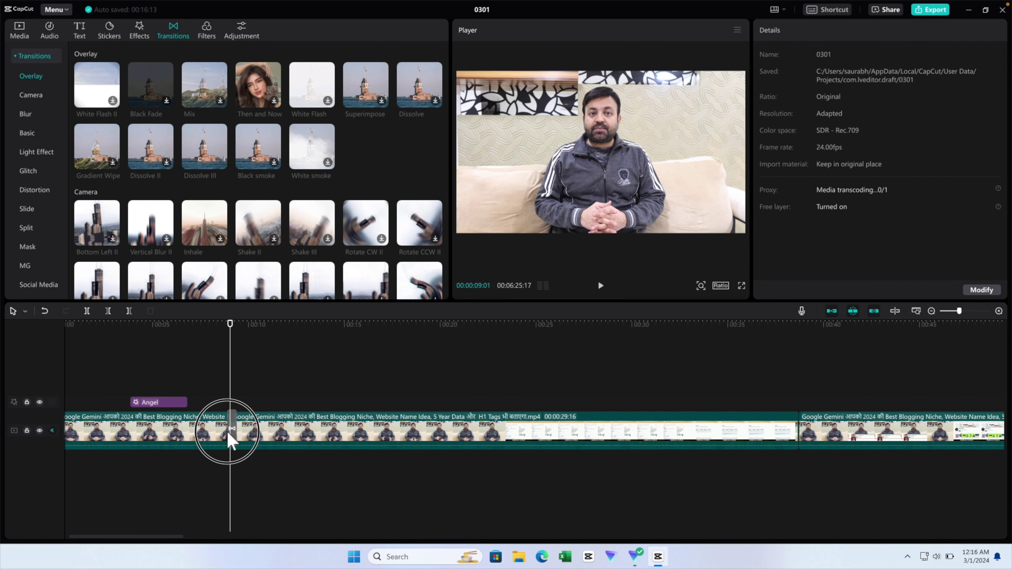
{"action": "left_click", "coordinate": [230, 431]}
- Play back the Dissolve III transition from just before the cut
{"action": "left_click", "coordinate": [228, 331]}
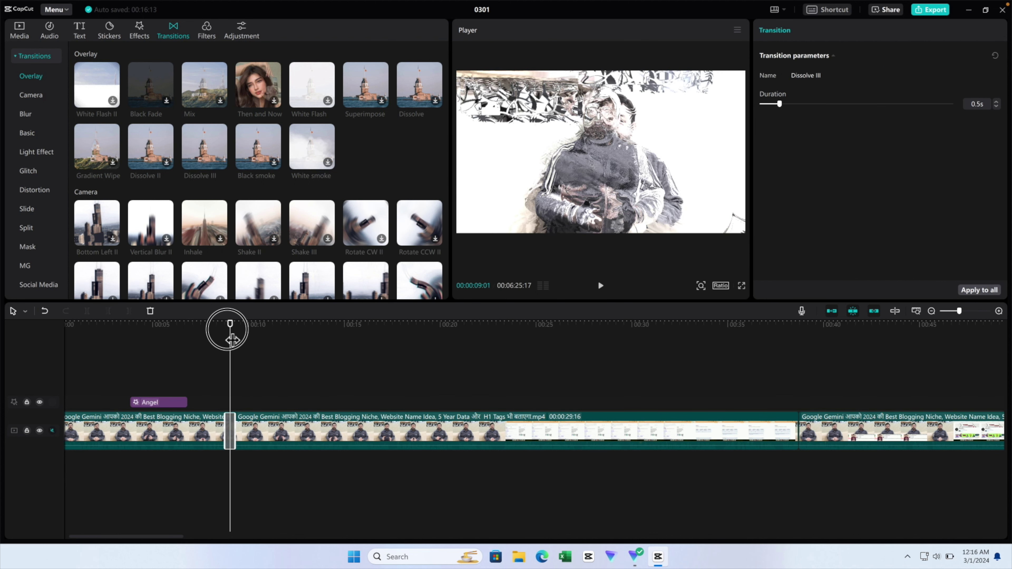
{"action": "left_click_drag", "start_coordinate": [232, 339], "coordinate": [215, 325]}
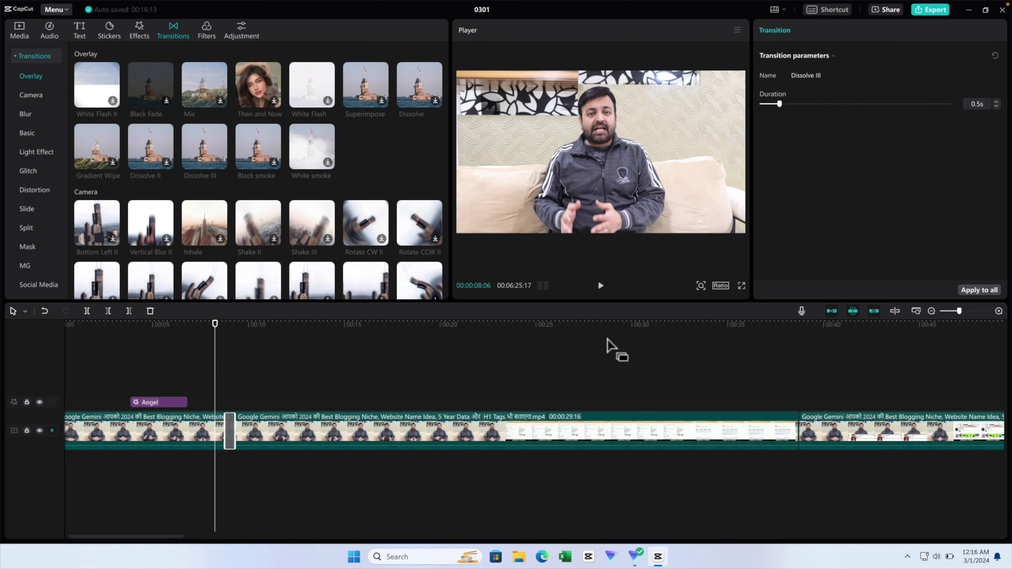
{"action": "left_click", "coordinate": [605, 353]}
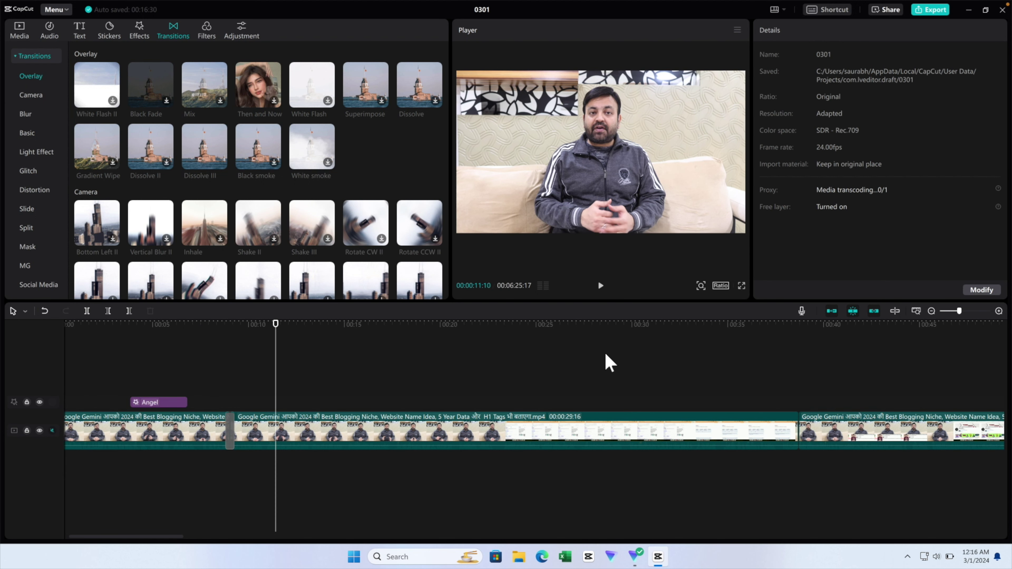
- View the Mono filters and the custom adjustment options
{"action": "left_click", "coordinate": [207, 32]}
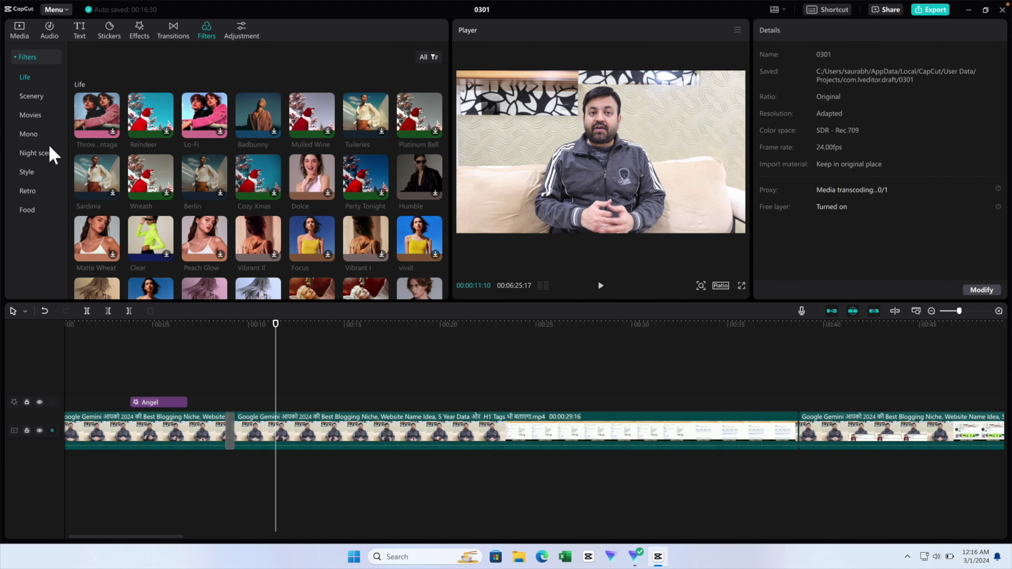
{"action": "left_click", "coordinate": [32, 137]}
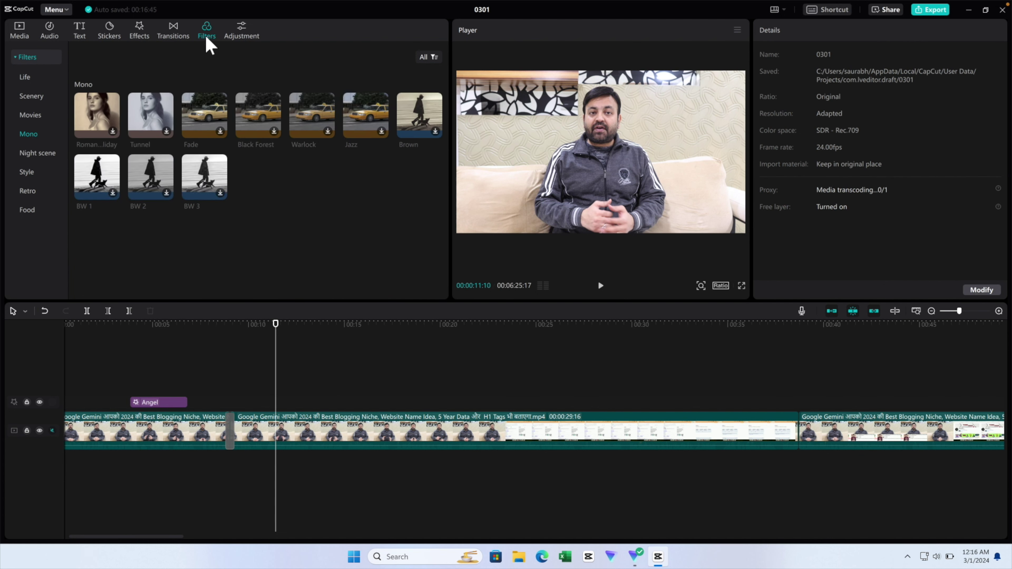
{"action": "left_click", "coordinate": [241, 35]}
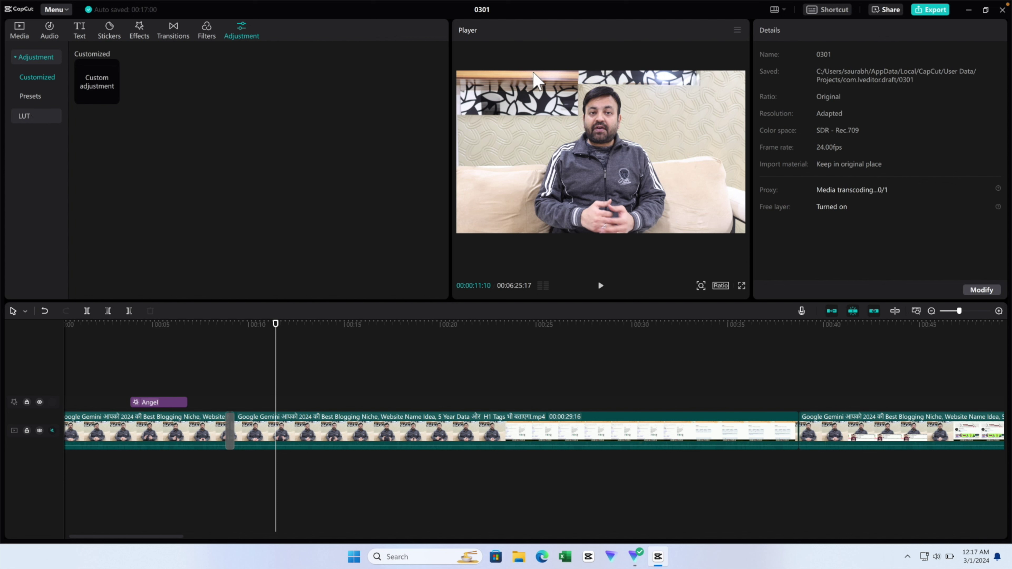
- Open the still frame export settings for the current frame and review the format and resolution choices, keeping PNG and 1080P
{"action": "left_click", "coordinate": [737, 31]}
{"action": "mouse_move", "coordinate": [731, 56]}
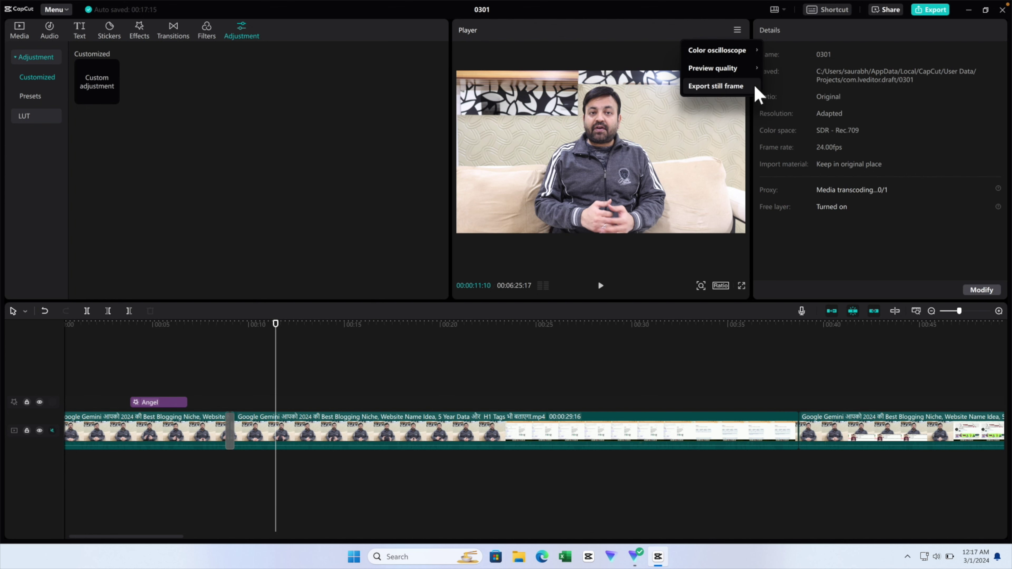
{"action": "left_click", "coordinate": [725, 87]}
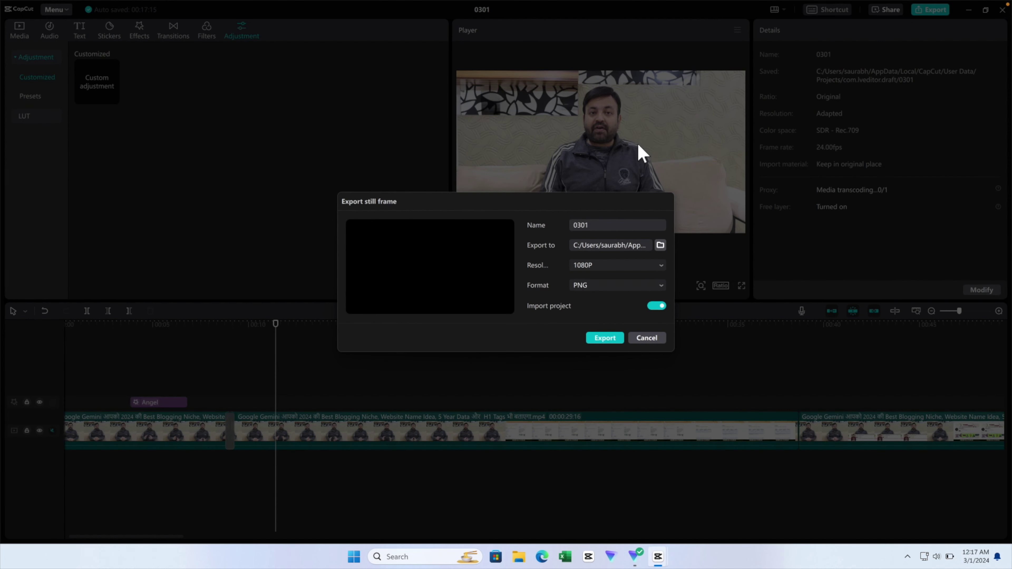
{"action": "left_click", "coordinate": [615, 284]}
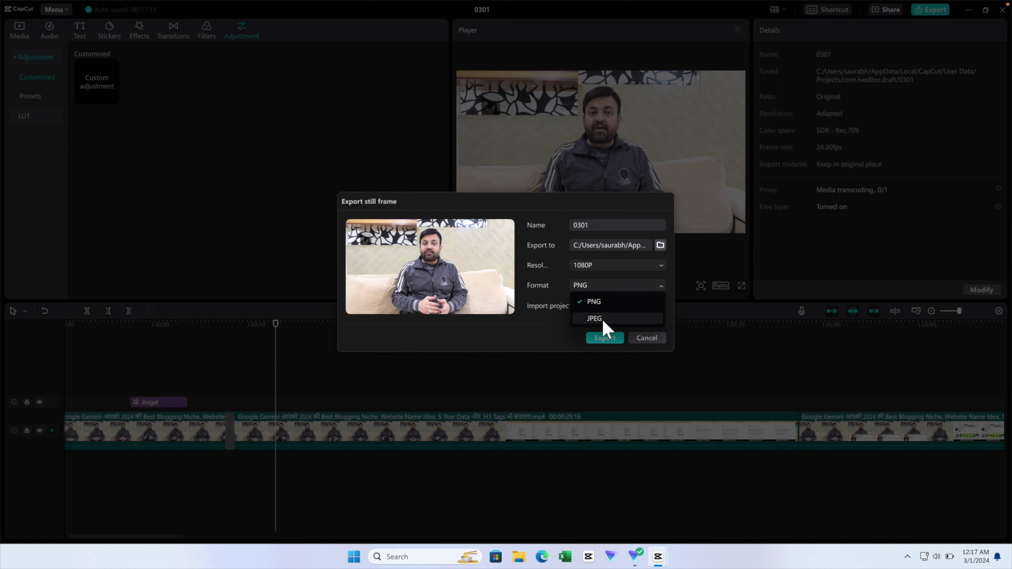
{"action": "left_click", "coordinate": [612, 285]}
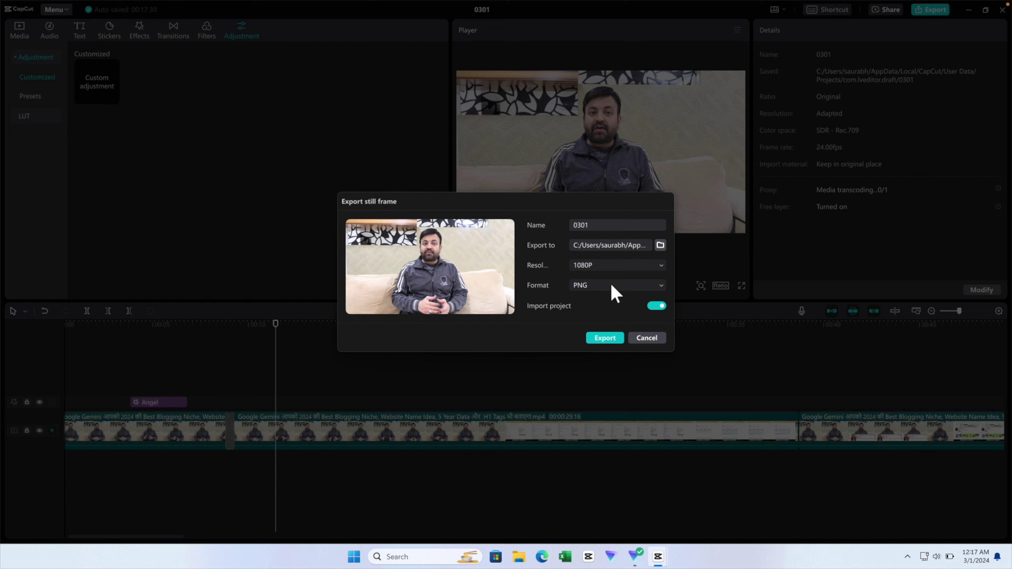
{"action": "left_click", "coordinate": [617, 270]}
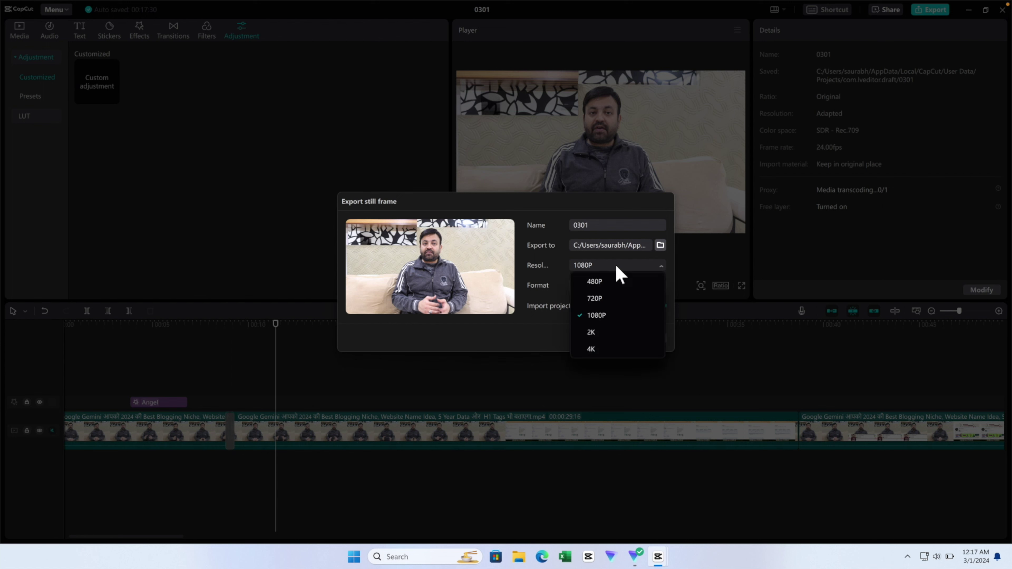
{"action": "left_click", "coordinate": [616, 268]}
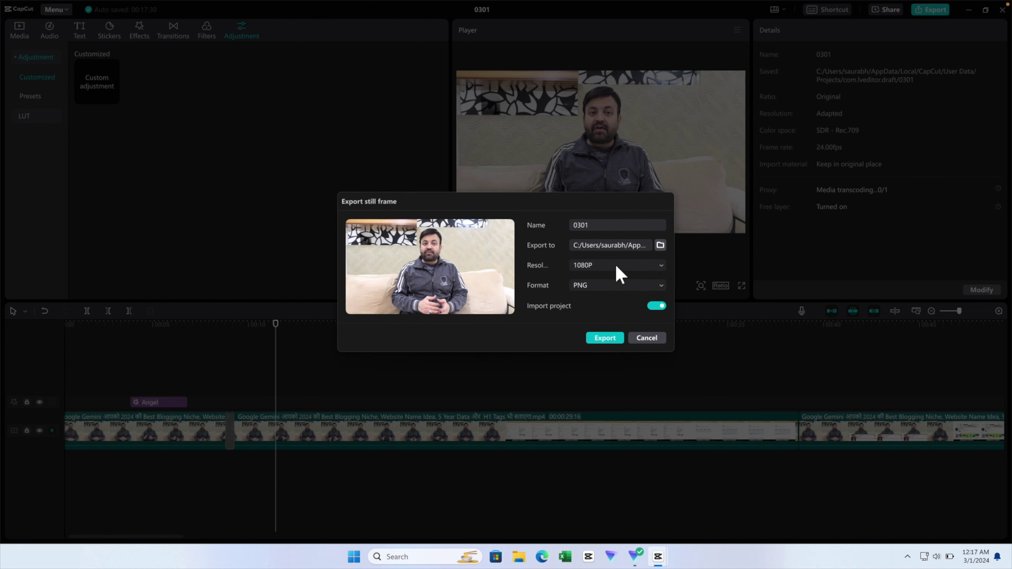
- Choose the Pictures folder as the destination and export the still frame
{"action": "left_click", "coordinate": [661, 245]}
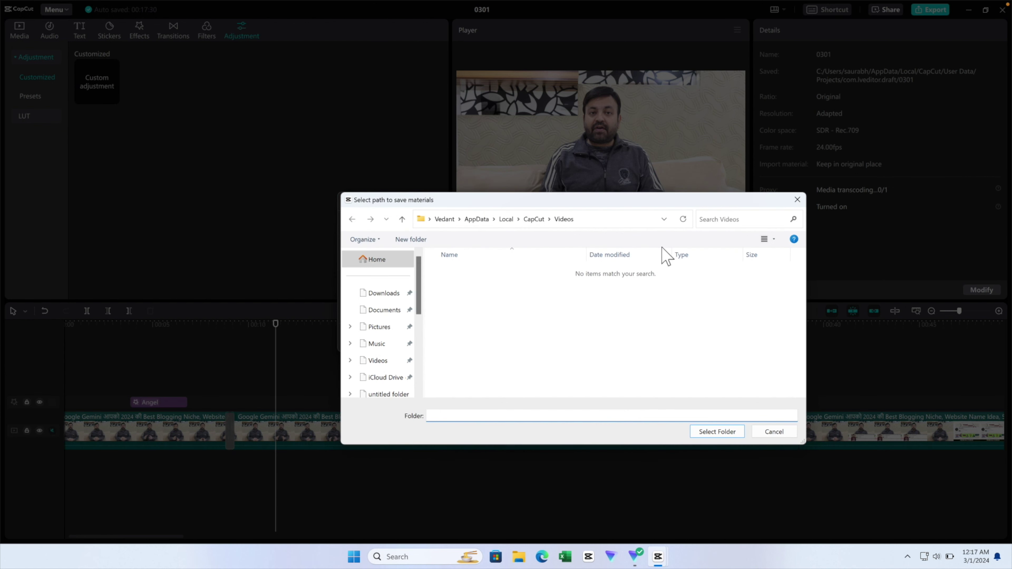
{"action": "left_click", "coordinate": [383, 328]}
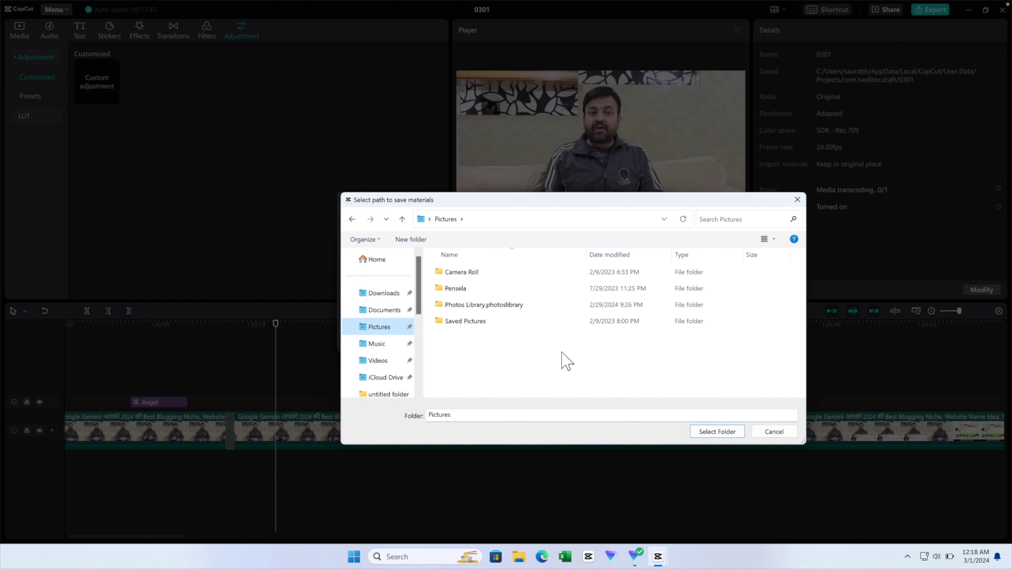
{"action": "left_click", "coordinate": [720, 431]}
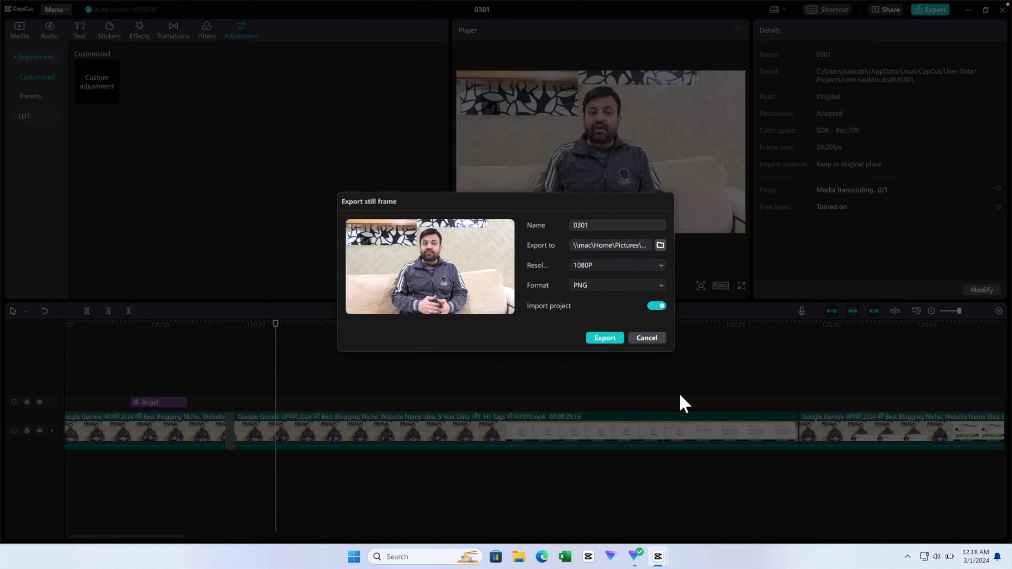
{"action": "left_click", "coordinate": [612, 339]}
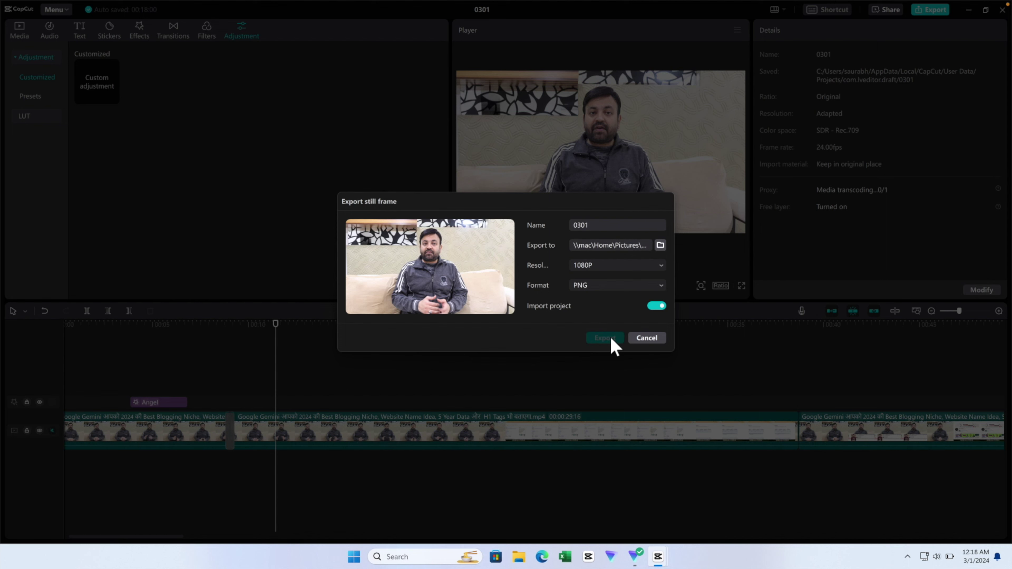
- View the available workspace layouts, keeping the default layout
{"action": "left_click", "coordinate": [779, 12]}
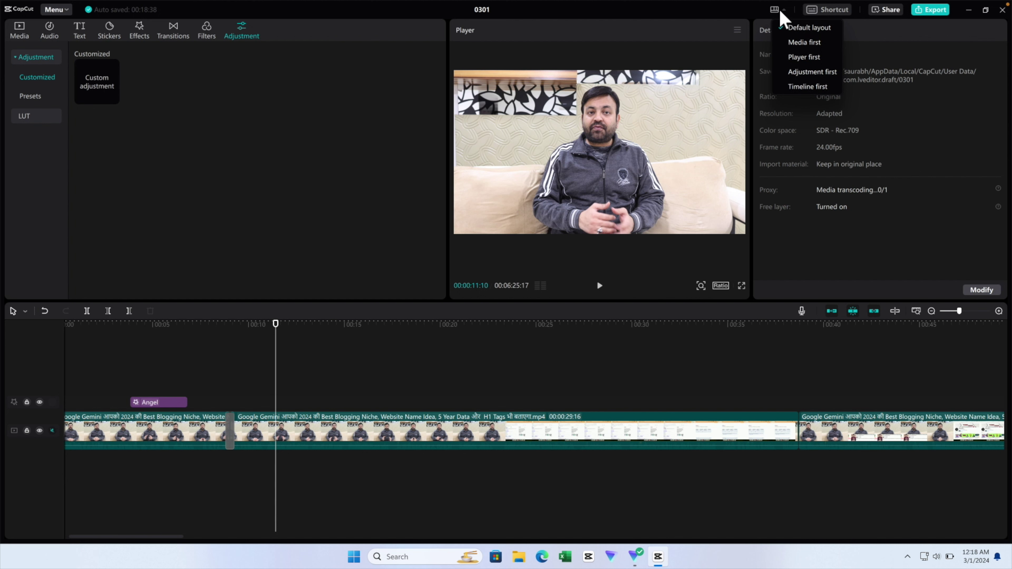
{"action": "left_click", "coordinate": [831, 17]}
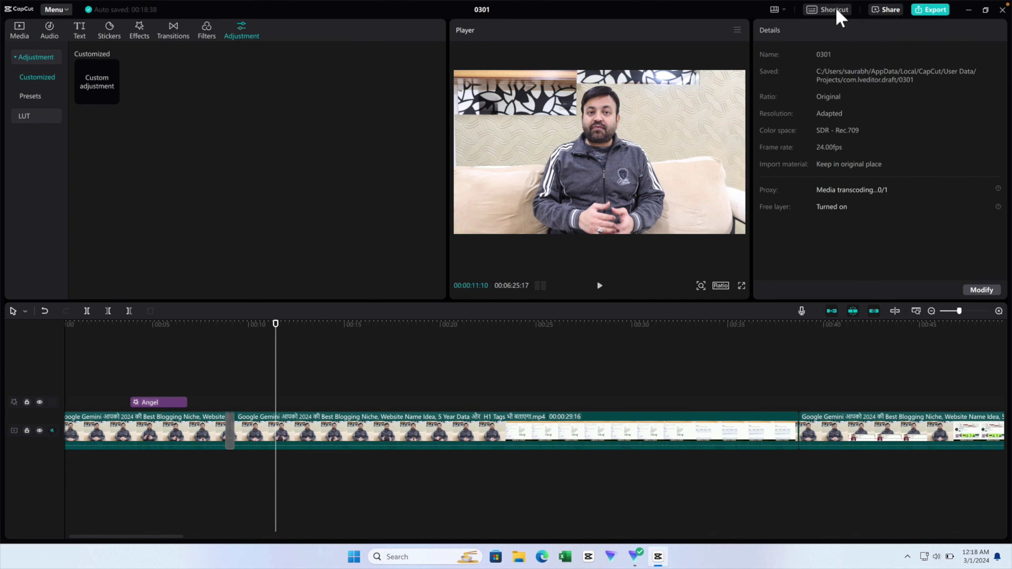
- Save S as the Split shortcut, overriding the conflict with Preview axis switch, and split the main track clip at 00:00:16:09
{"action": "left_click", "coordinate": [833, 14]}
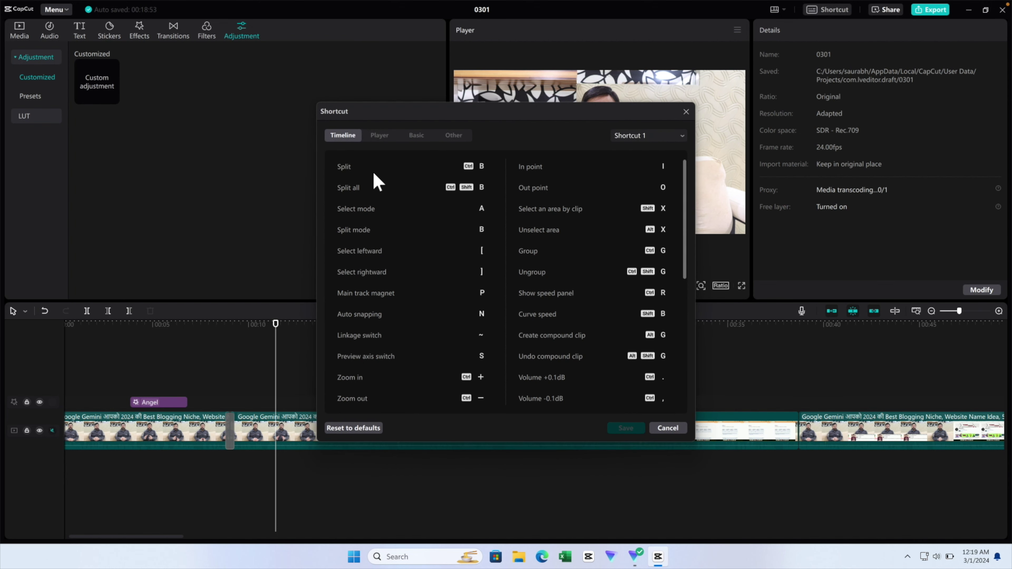
{"action": "left_click", "coordinate": [477, 165]}
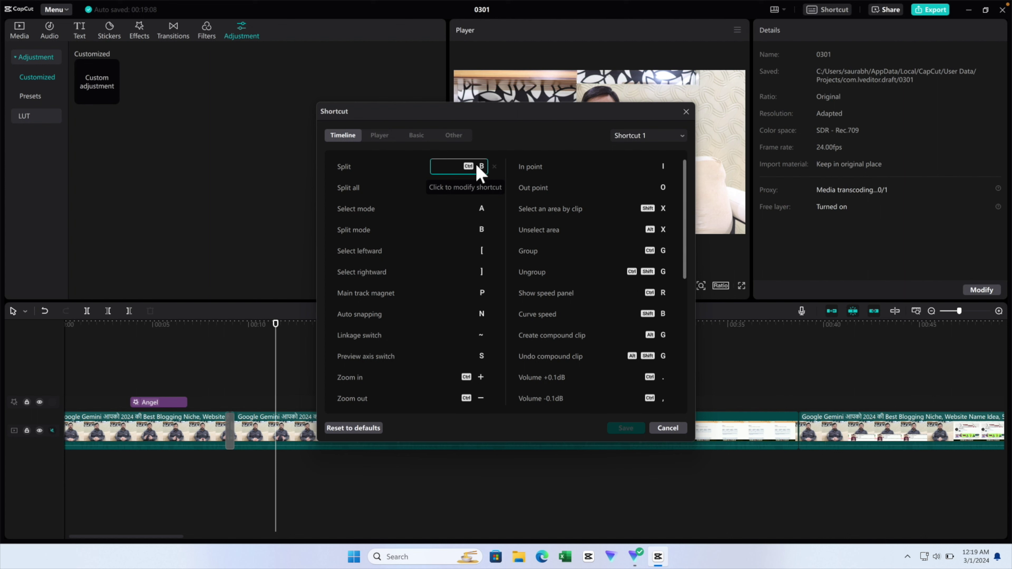
{"action": "key", "text": "s"}
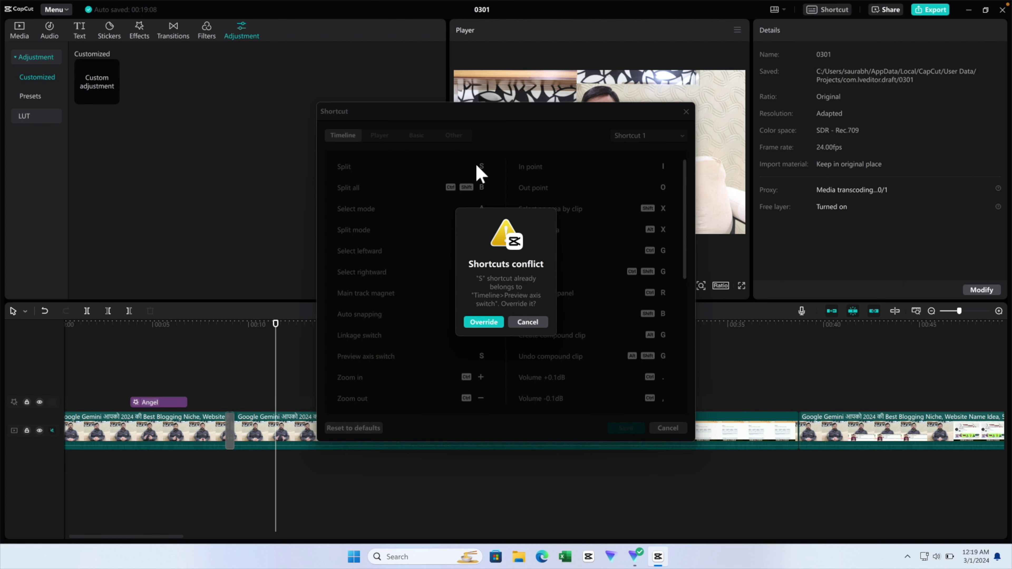
{"action": "left_click", "coordinate": [498, 322]}
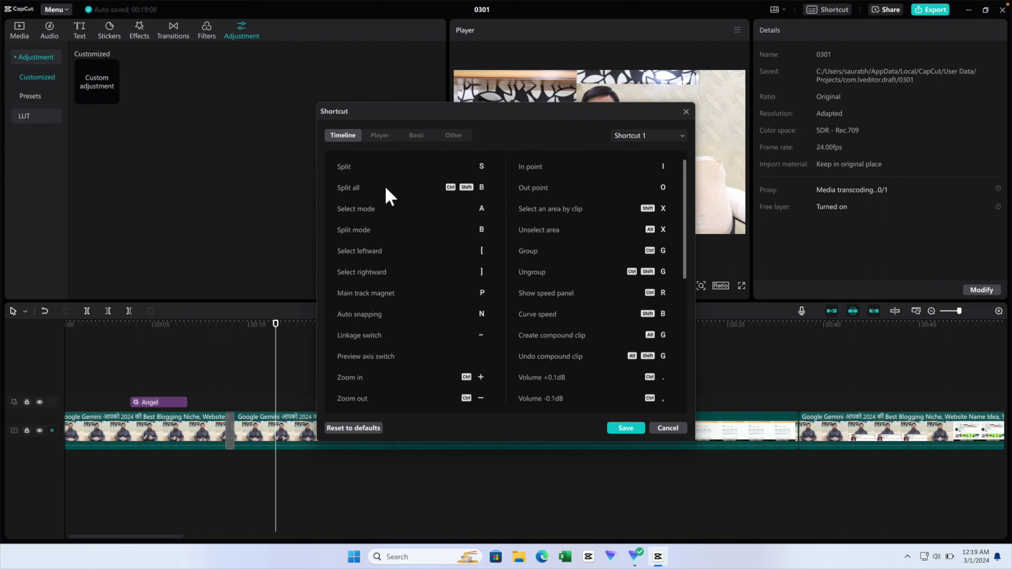
{"action": "left_click", "coordinate": [625, 428]}
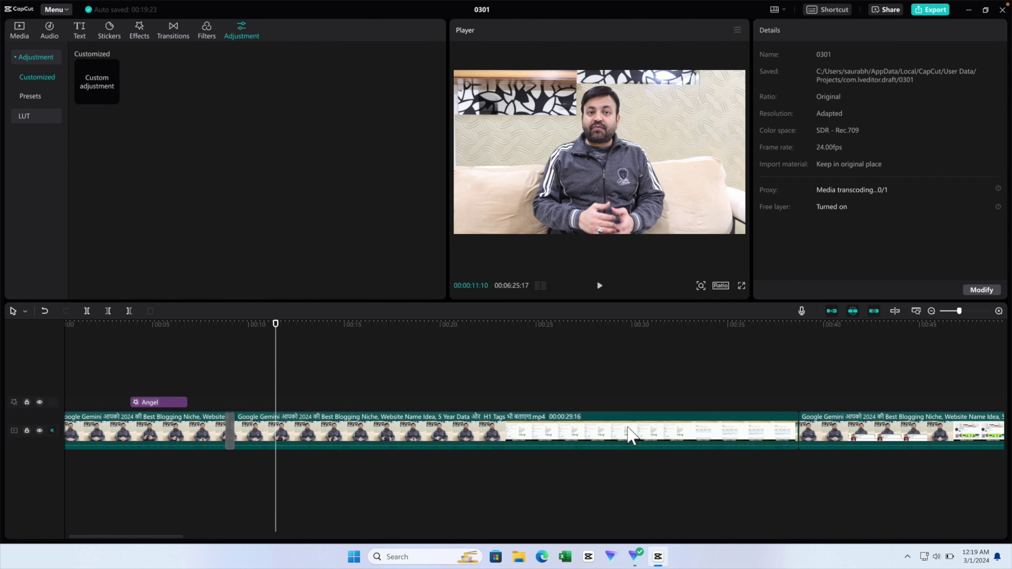
{"action": "left_click", "coordinate": [384, 433]}
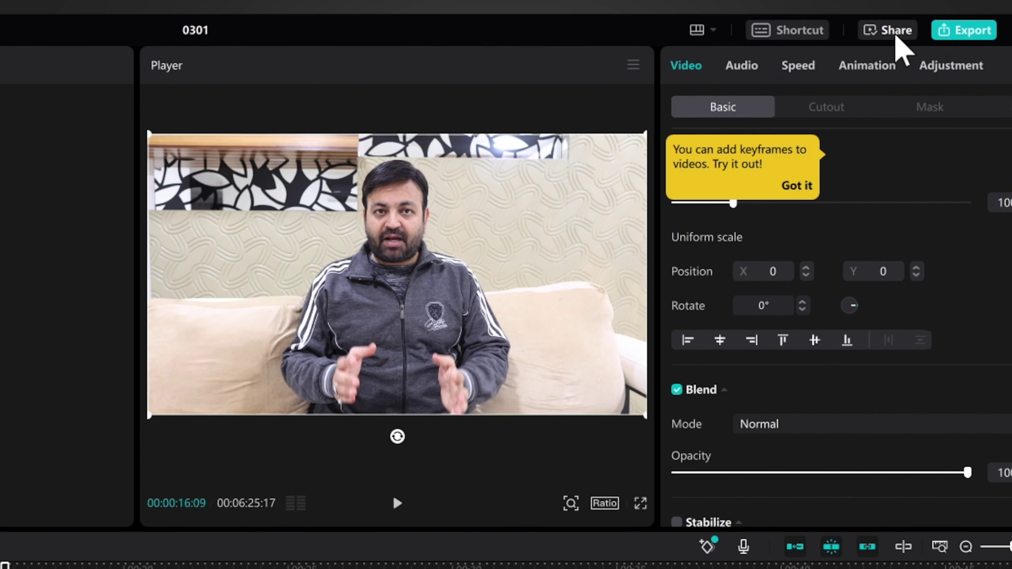
- Open the video export settings, try the 4K resolution, and cancel the export
{"action": "left_click", "coordinate": [971, 31]}
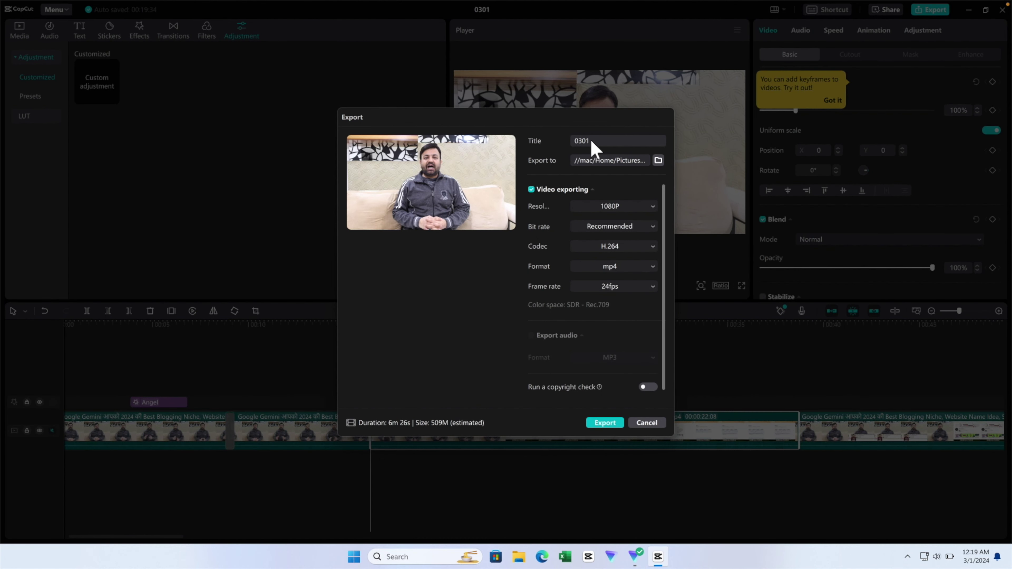
{"action": "left_click", "coordinate": [524, 167]}
{"action": "left_click", "coordinate": [625, 207]}
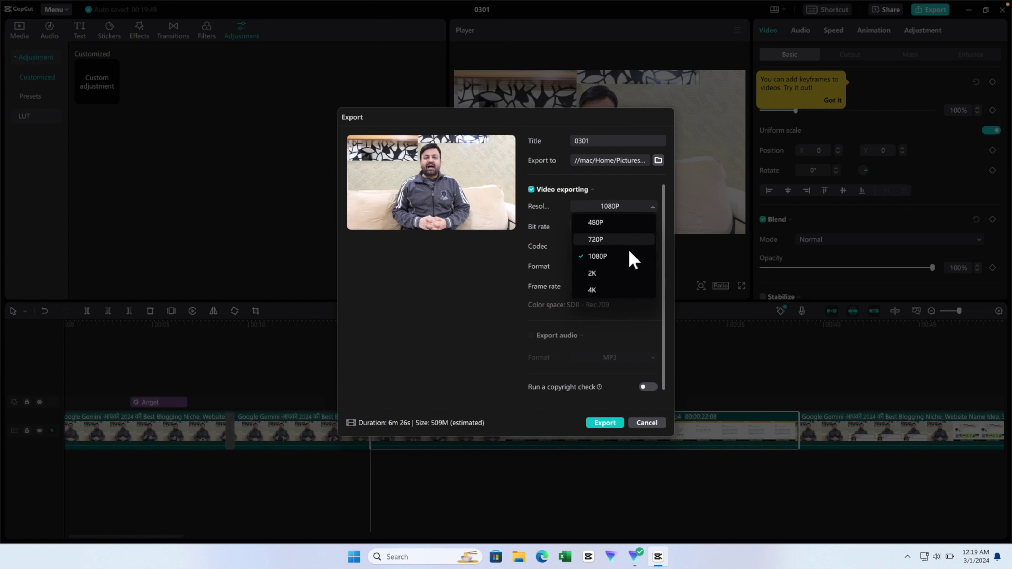
{"action": "left_click", "coordinate": [595, 290]}
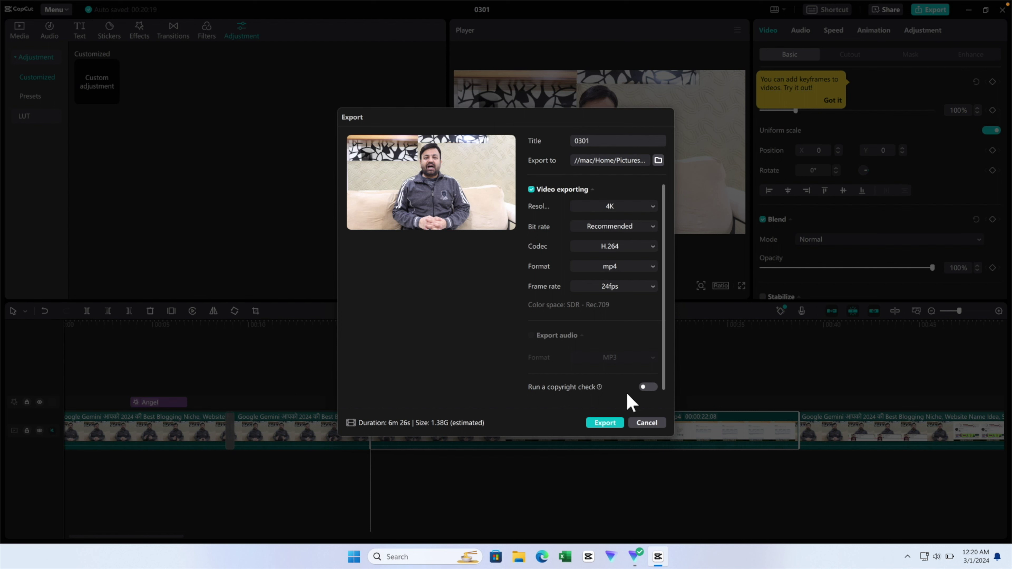
{"action": "left_click", "coordinate": [650, 423]}
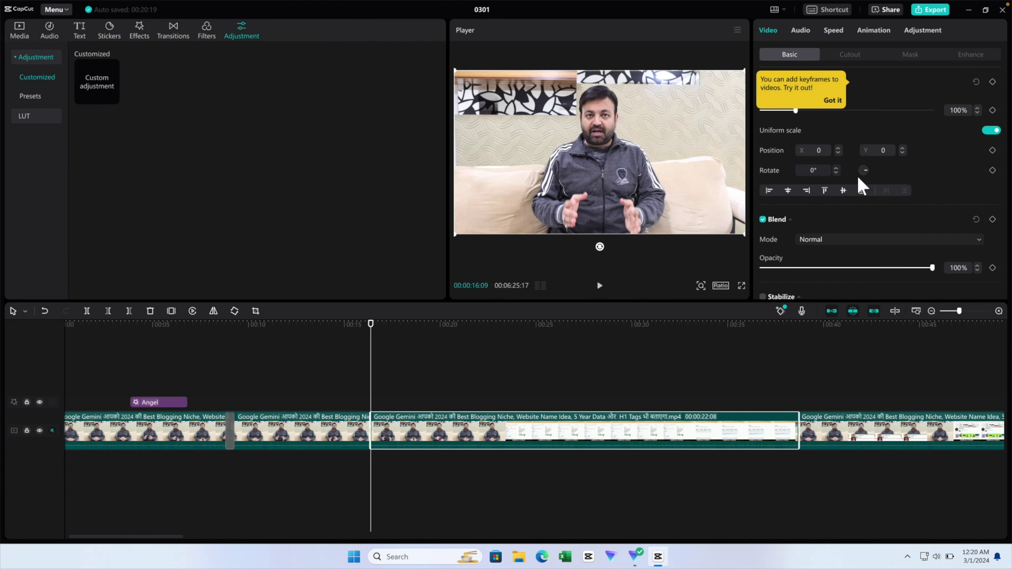
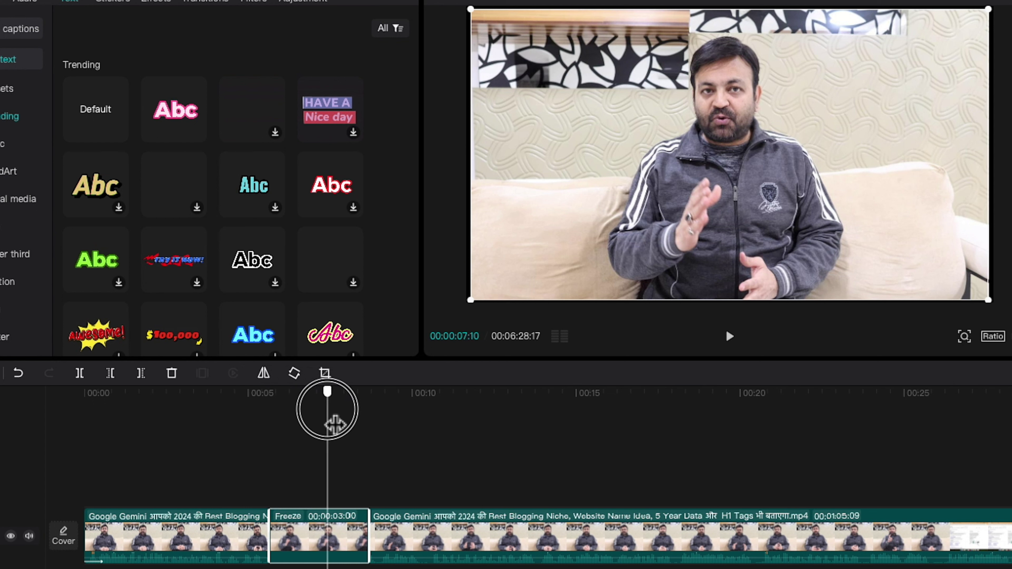
- Play back the video from within the freeze frame clip
{"action": "left_click", "coordinate": [717, 332]}
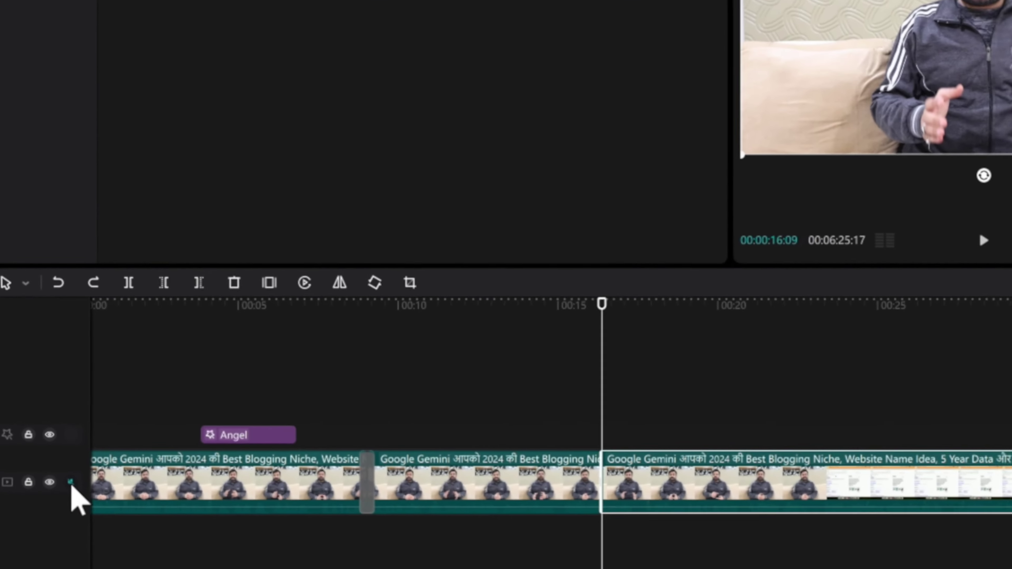
- Try the main track's clip audio mute control, and hide the track and show it again
{"action": "left_click", "coordinate": [71, 483]}
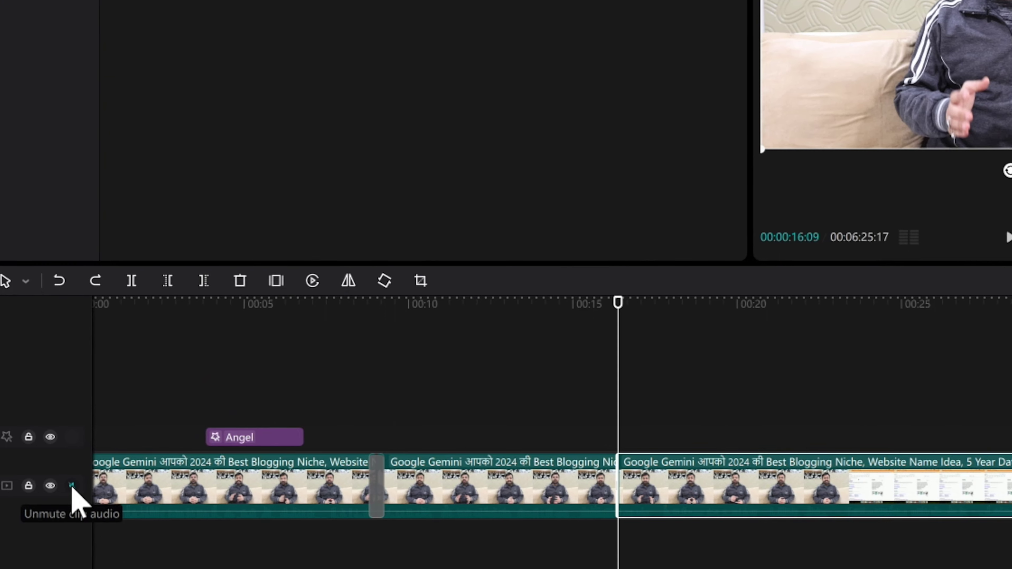
{"action": "left_click", "coordinate": [50, 485]}
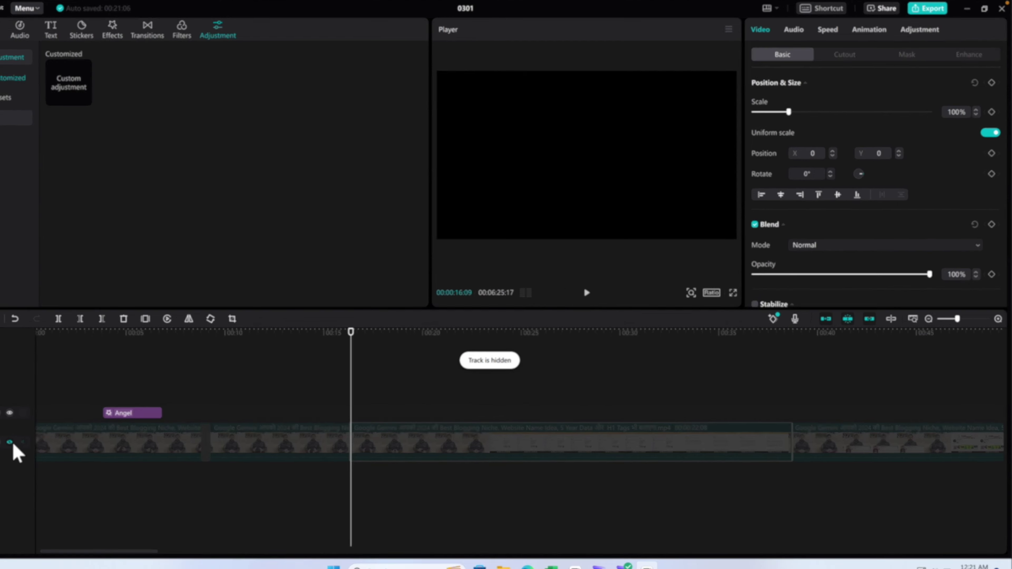
{"action": "left_click", "coordinate": [40, 430]}
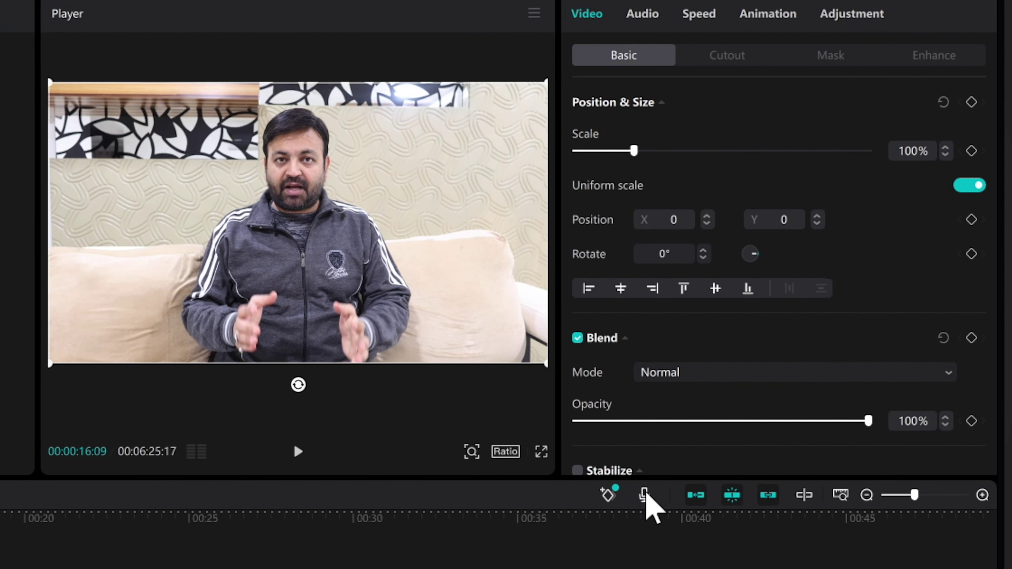
- Open the voice recording options, review them, and close them without recording
{"action": "left_click", "coordinate": [644, 495]}
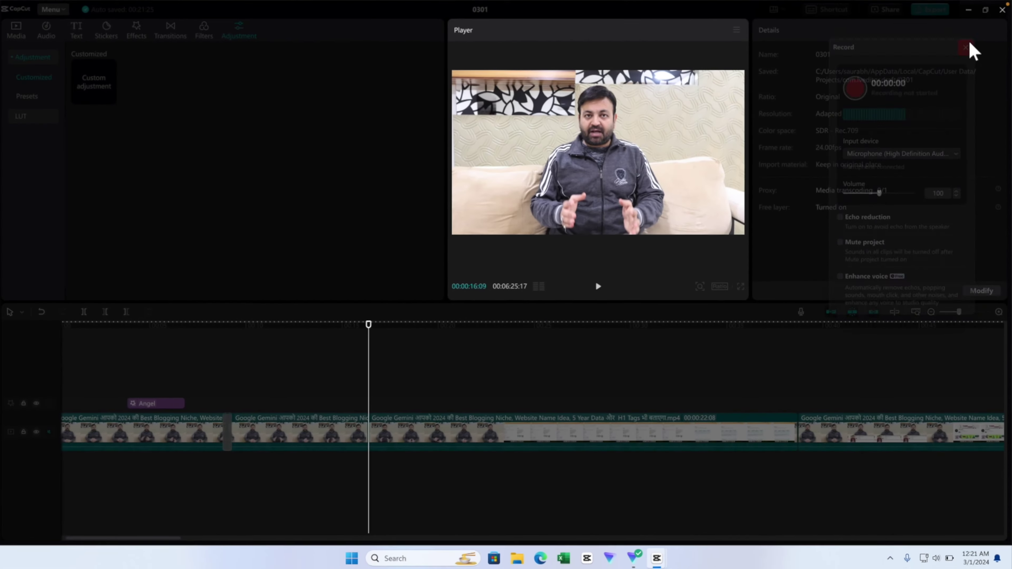
{"action": "left_click", "coordinate": [945, 35]}
- Try moving the last clip away from its neighbour with the main track magnet on and off, and turn the magnet back on
{"action": "left_click", "coordinate": [830, 436]}
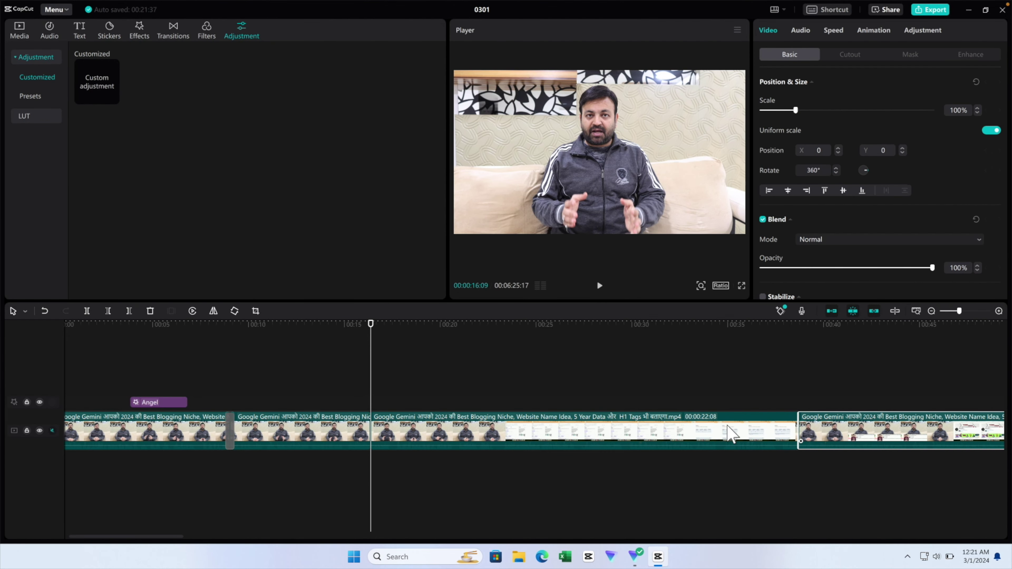
{"action": "left_click_drag", "start_coordinate": [831, 432], "coordinate": [905, 437]}
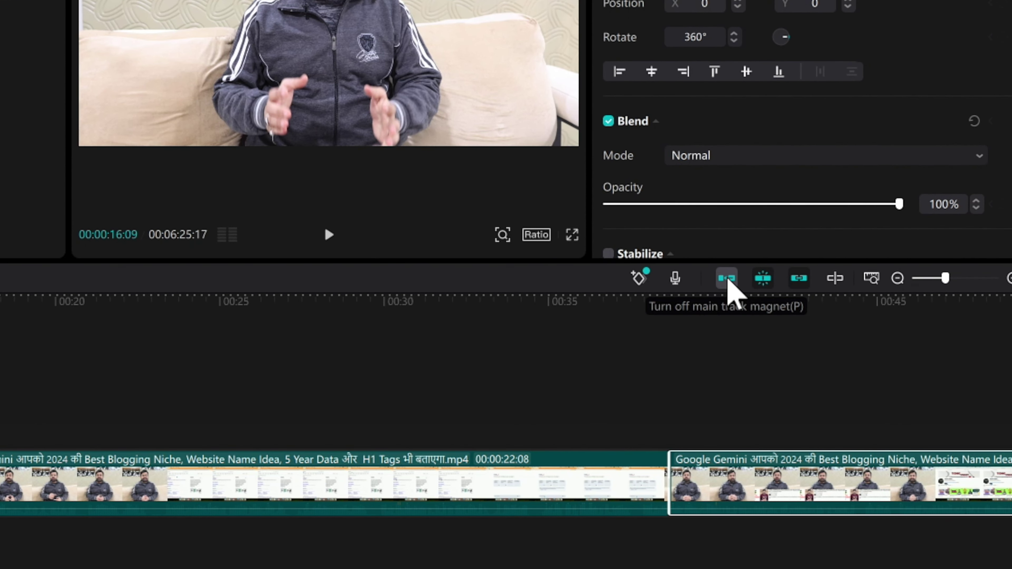
{"action": "left_click", "coordinate": [729, 281]}
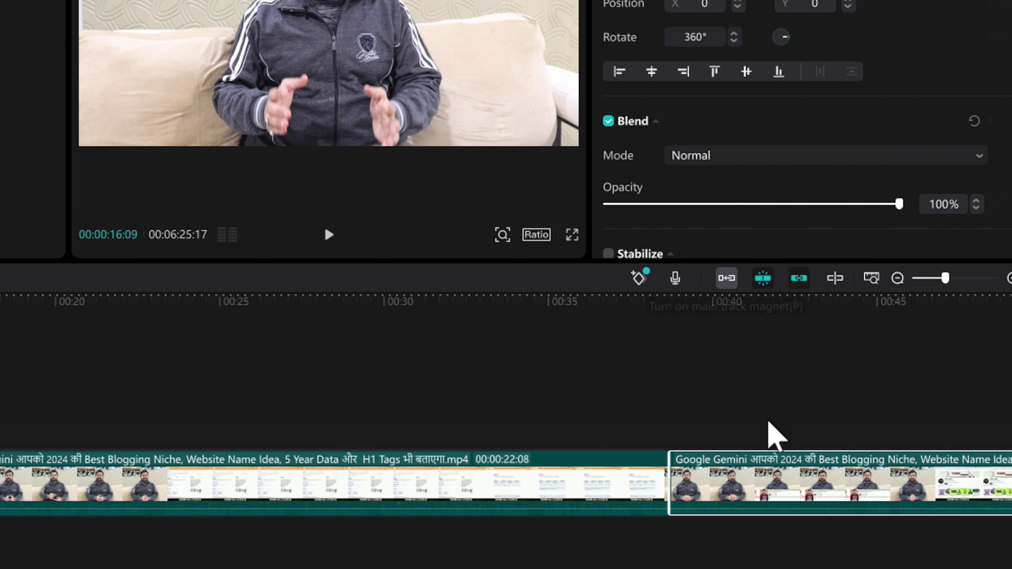
{"action": "left_click_drag", "start_coordinate": [729, 502], "coordinate": [861, 497]}
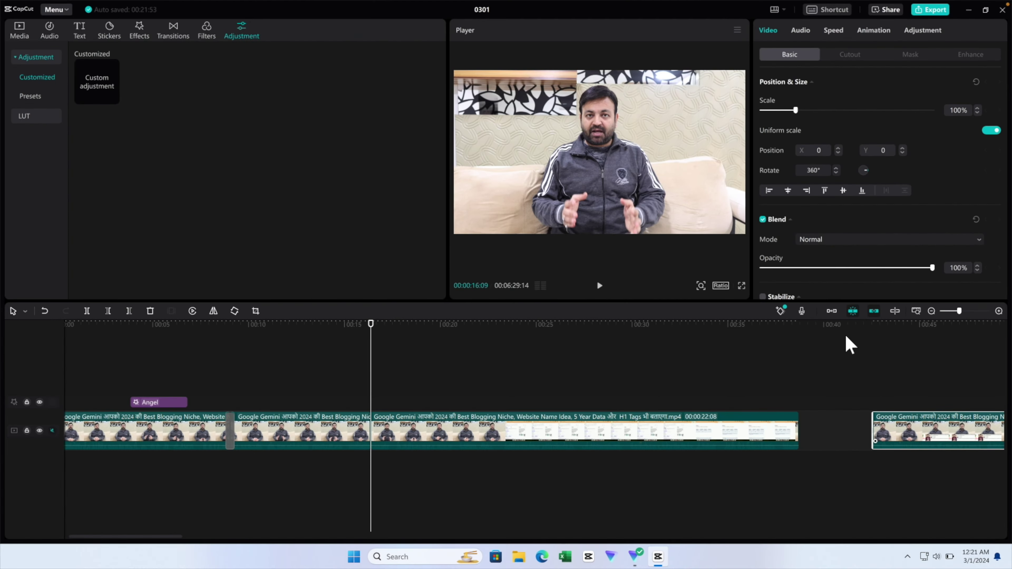
{"action": "left_click", "coordinate": [832, 312]}
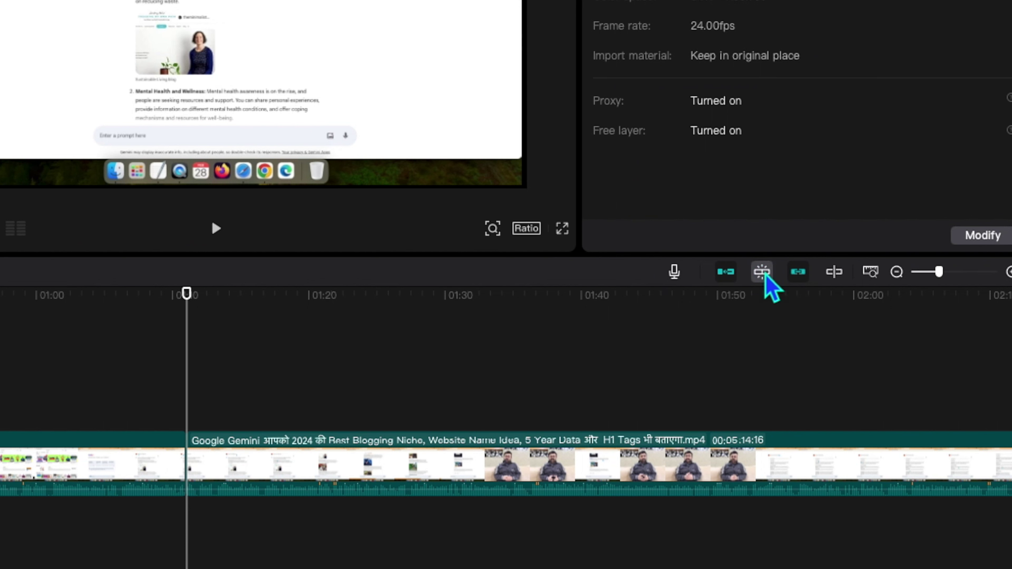
- Turn off auto snapping and the main track magnet, and move the second clip freely on a track above the main one
{"action": "left_click", "coordinate": [763, 283]}
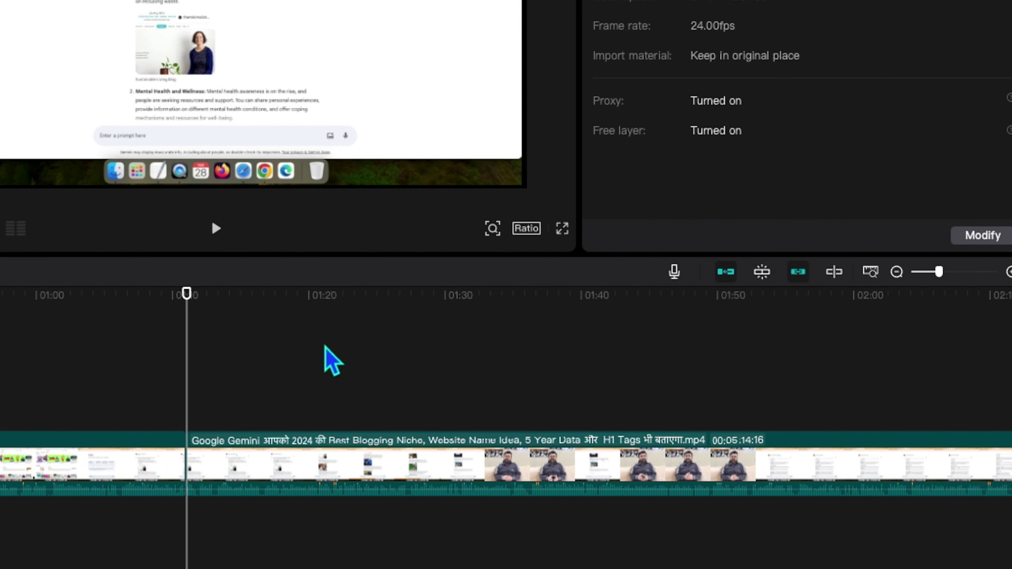
{"action": "mouse_move", "coordinate": [195, 329]}
{"action": "left_mouse_down"}
{"action": "mouse_move", "coordinate": [185, 330]}
{"action": "mouse_move", "coordinate": [212, 332]}
{"action": "mouse_move", "coordinate": [178, 332]}
{"action": "left_mouse_up"}
{"action": "left_click_drag", "start_coordinate": [277, 457], "coordinate": [375, 452]}
{"action": "left_click", "coordinate": [726, 272]}
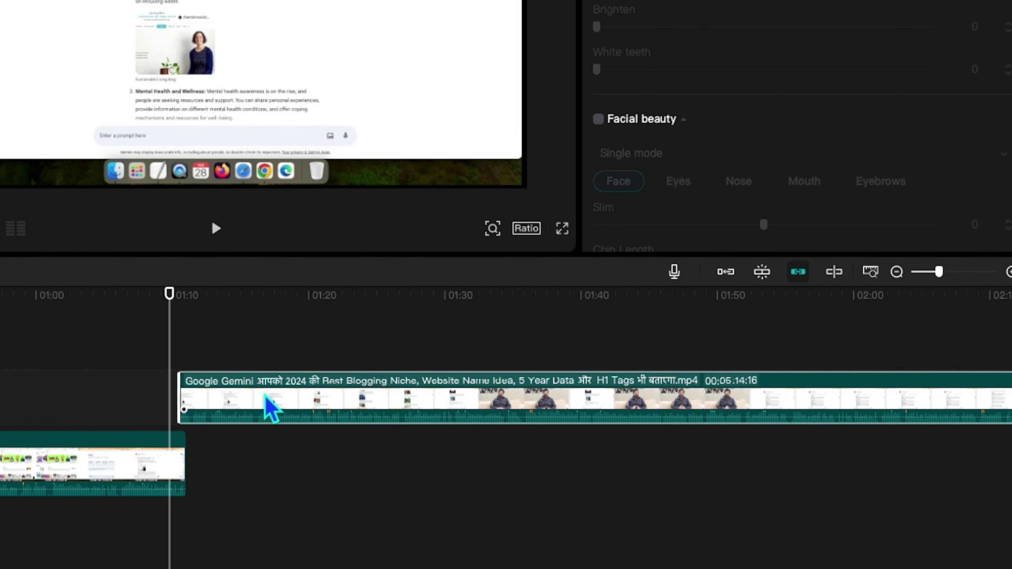
{"action": "left_click_drag", "start_coordinate": [265, 406], "coordinate": [296, 413]}
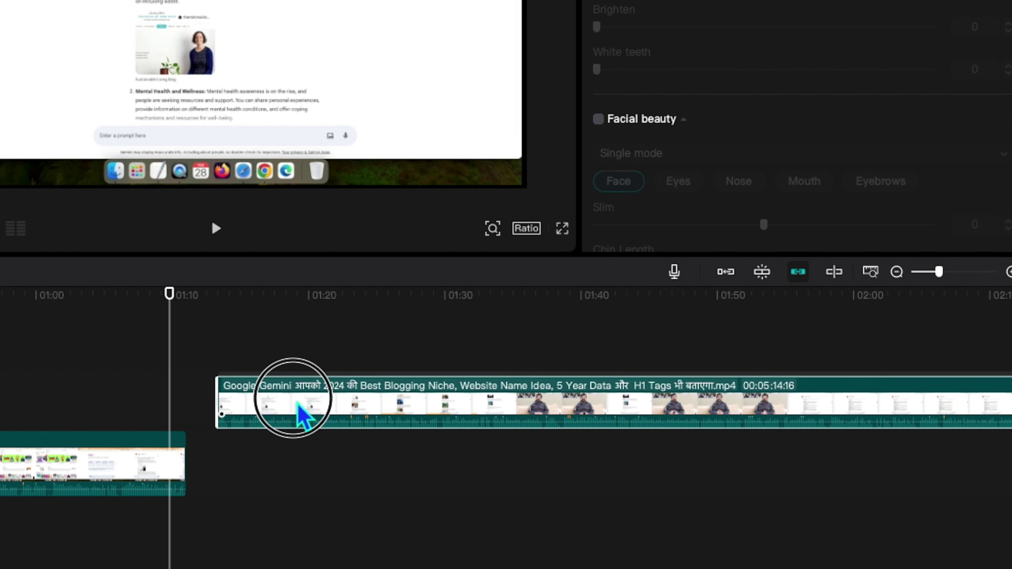
- Turn auto snapping back on, snap the second clip to the end of the first, and snap the playhead to the cut
{"action": "left_click", "coordinate": [762, 272]}
{"action": "left_click_drag", "start_coordinate": [382, 421], "coordinate": [352, 463]}
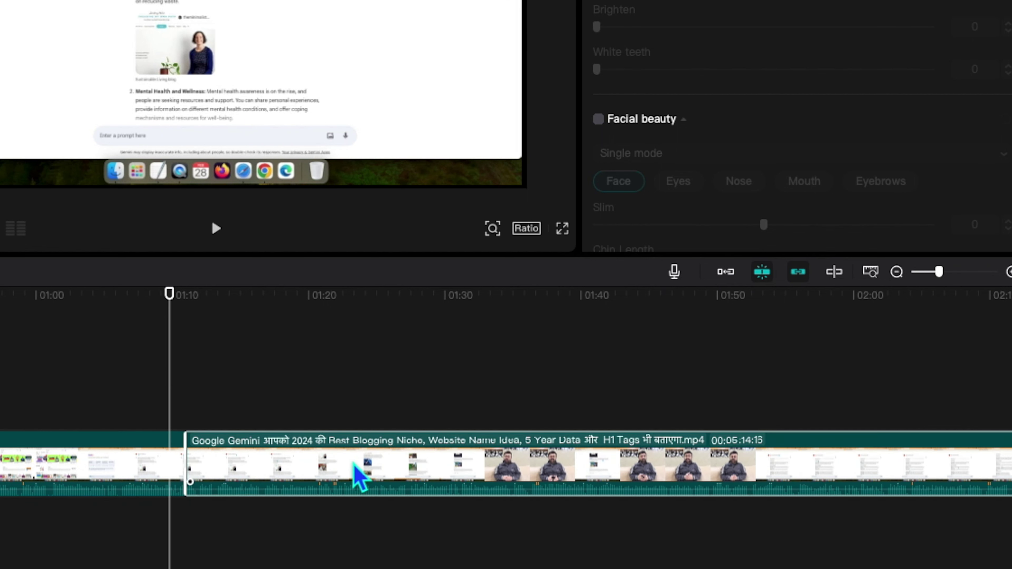
{"action": "left_click", "coordinate": [178, 331]}
{"action": "left_click", "coordinate": [183, 351]}
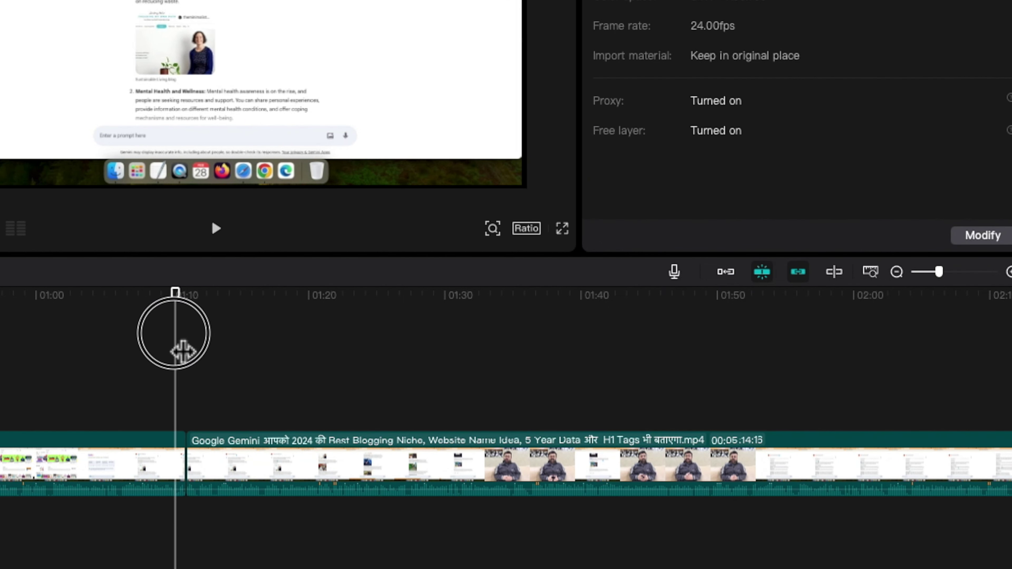
{"action": "left_click", "coordinate": [186, 351]}
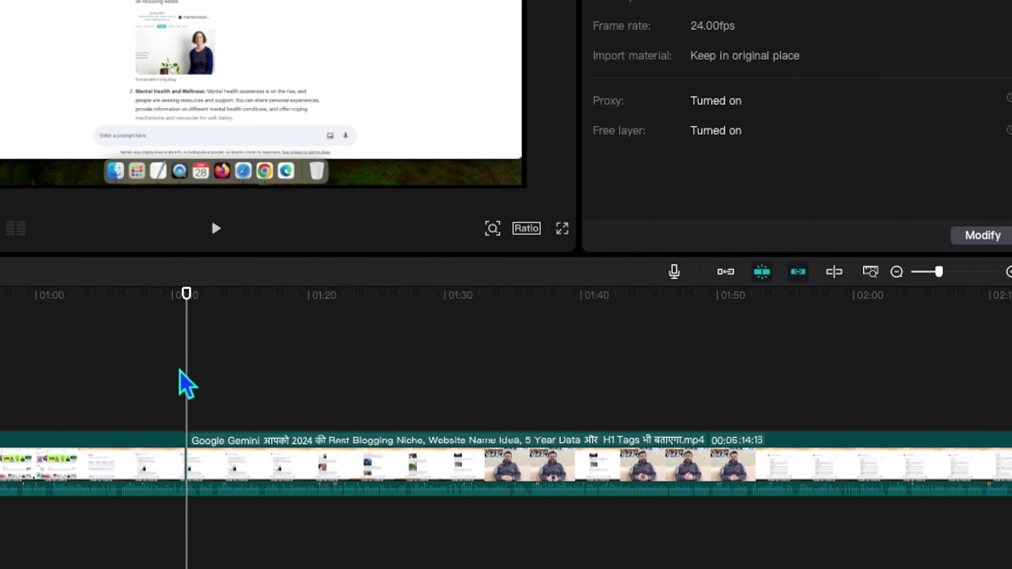
{"action": "left_click", "coordinate": [191, 383]}
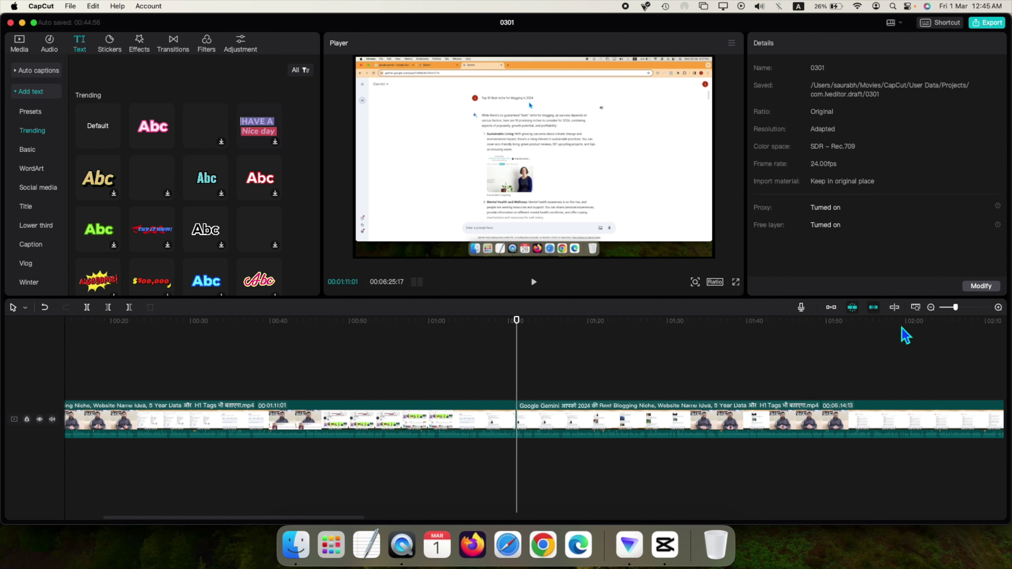
- Try selecting and moving the second clip with linkage turned off, and turn linkage back on
{"action": "left_click", "coordinate": [875, 313]}
{"action": "left_click", "coordinate": [533, 423]}
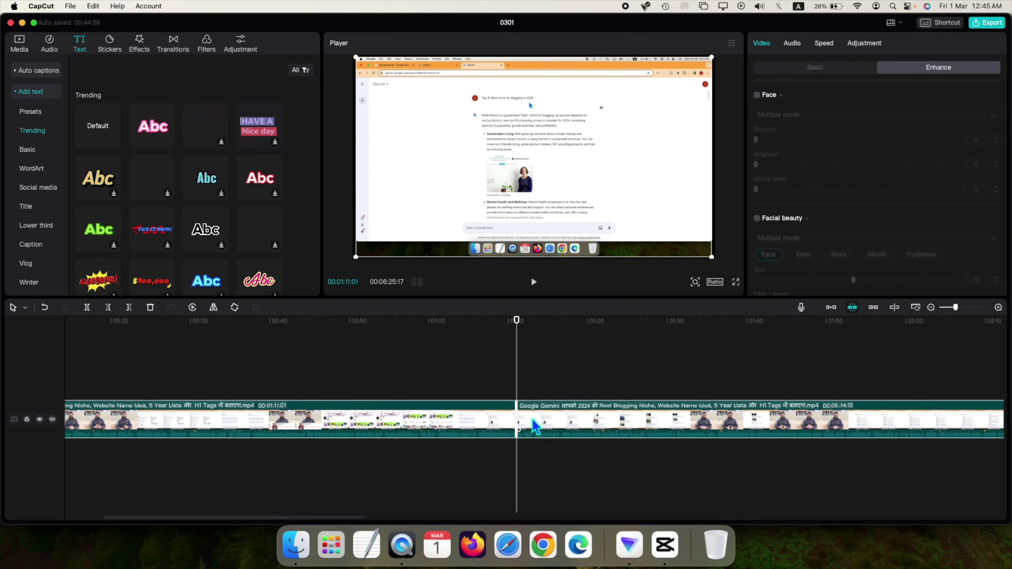
{"action": "left_click", "coordinate": [576, 421]}
{"action": "left_click_drag", "start_coordinate": [578, 428], "coordinate": [532, 425]}
{"action": "left_click", "coordinate": [878, 311]}
{"action": "left_click", "coordinate": [896, 310]}
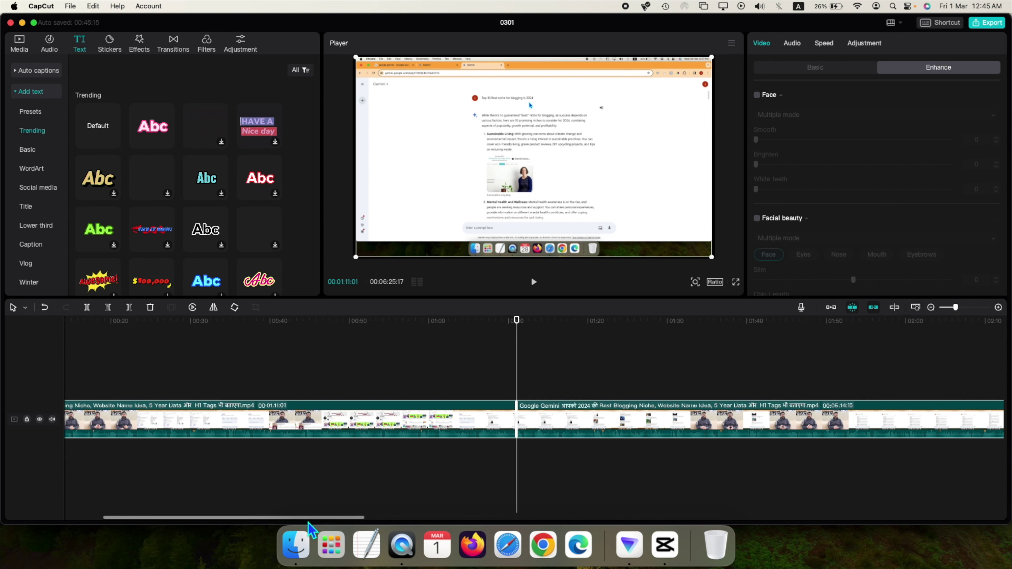
- Bring the timeline back to its start and zoom it out to show the whole project
{"action": "left_click_drag", "start_coordinate": [311, 517], "coordinate": [187, 520]}
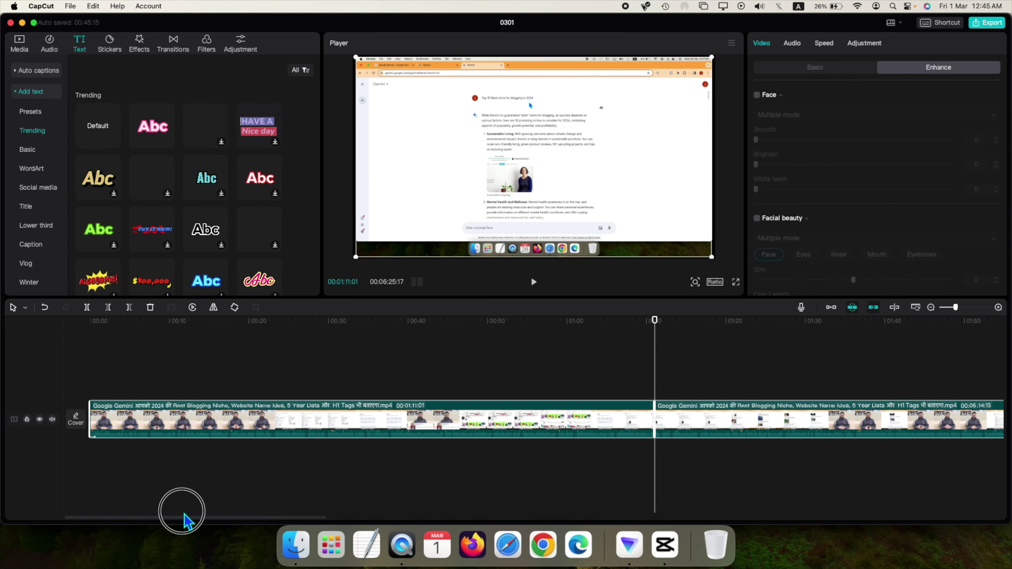
{"action": "left_click", "coordinate": [921, 313]}
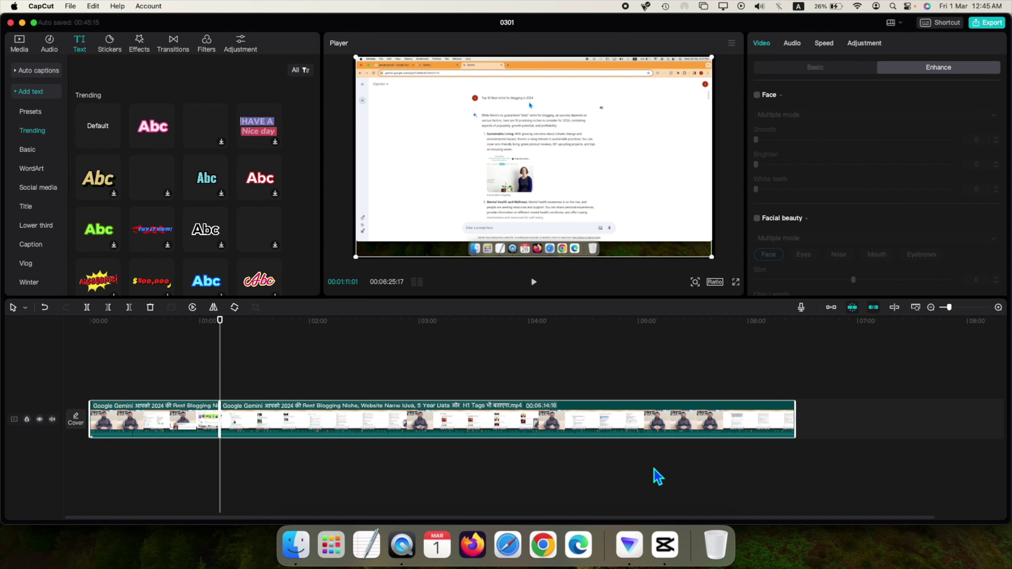
{"action": "left_click", "coordinate": [948, 308]}
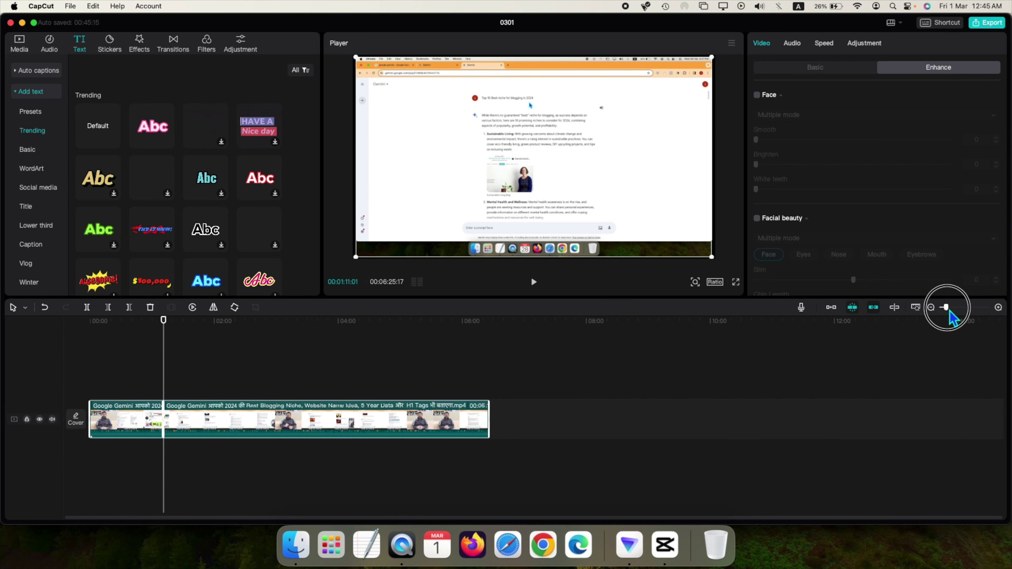
- Zoom the timeline in around the playhead and try the player's preview zoom control
{"action": "left_click_drag", "start_coordinate": [947, 308], "coordinate": [961, 313]}
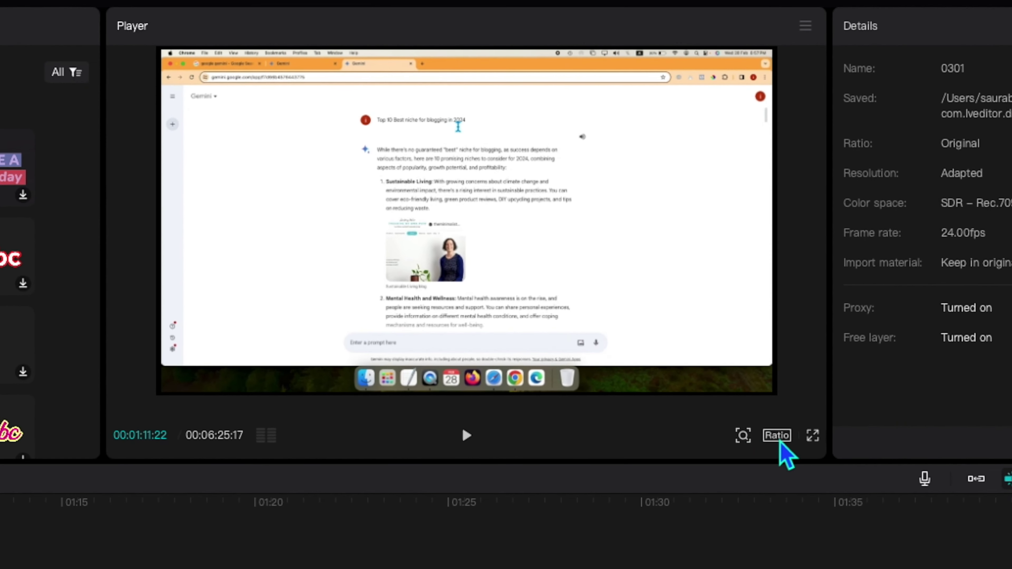
{"action": "left_click", "coordinate": [746, 438]}
{"action": "mouse_move", "coordinate": [708, 466]}
{"action": "left_mouse_down"}
{"action": "mouse_move", "coordinate": [736, 466]}
{"action": "mouse_move", "coordinate": [711, 466]}
{"action": "left_mouse_up"}
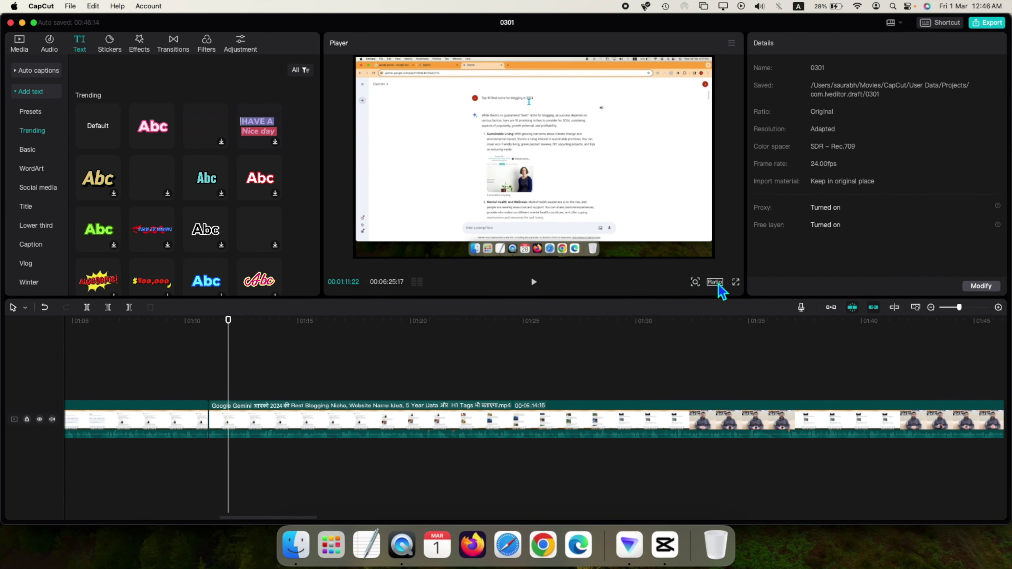
- Try the 16:9 and 9:16 aspect ratios on the project and return it to the Original ratio
{"action": "left_click", "coordinate": [745, 358]}
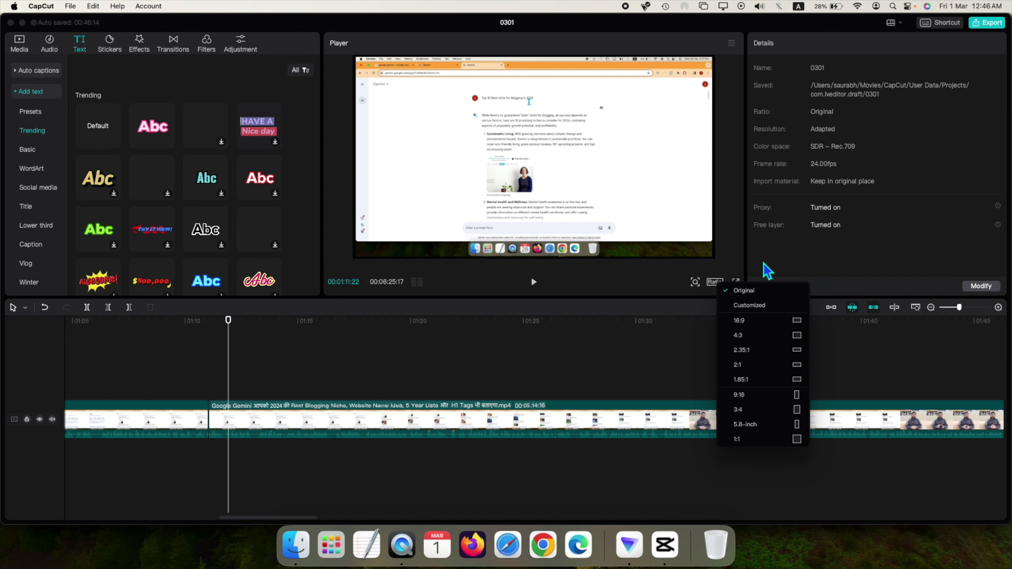
{"action": "left_click", "coordinate": [740, 320]}
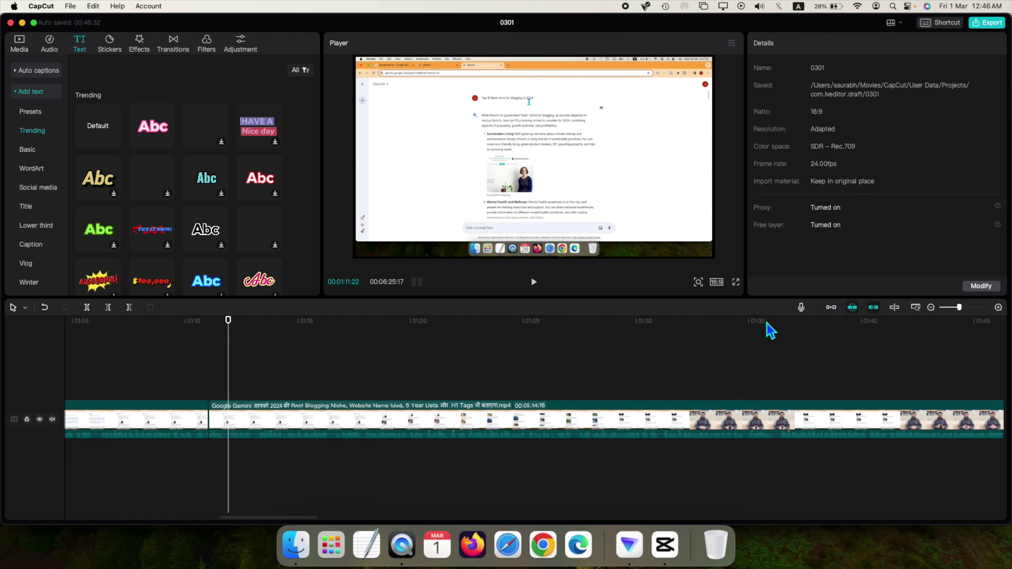
{"action": "left_click", "coordinate": [716, 282]}
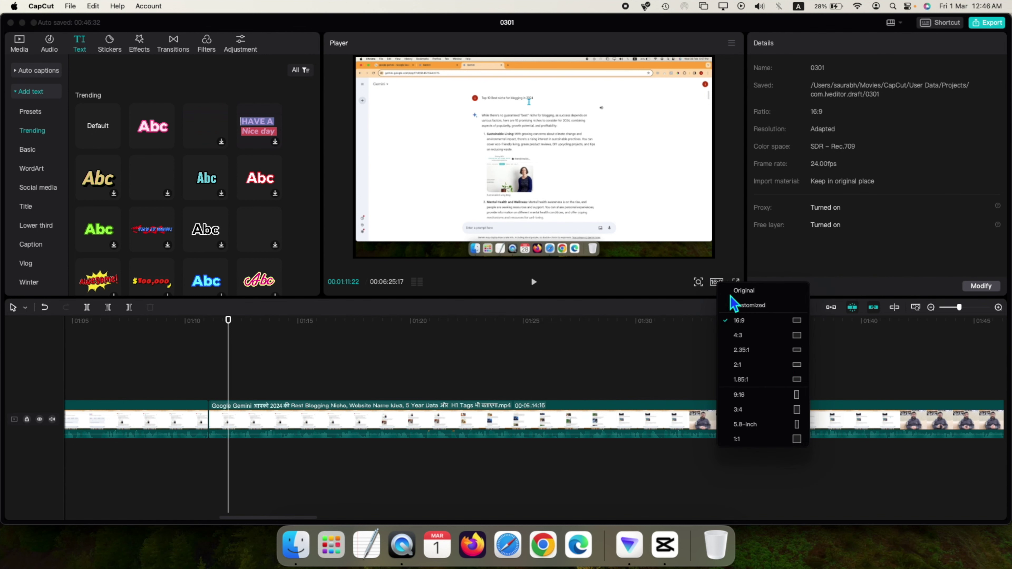
{"action": "left_click", "coordinate": [798, 397]}
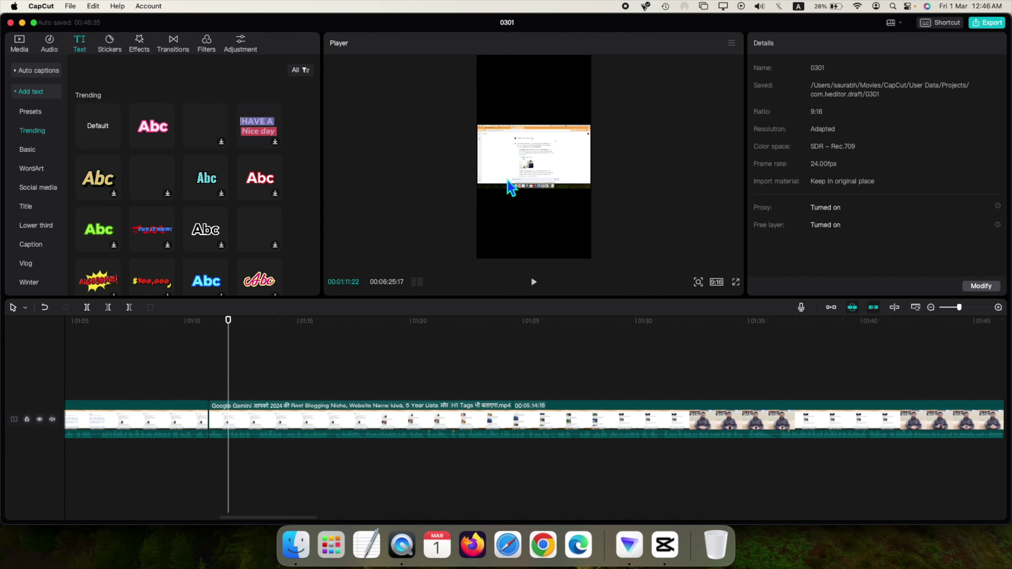
{"action": "left_click", "coordinate": [173, 337]}
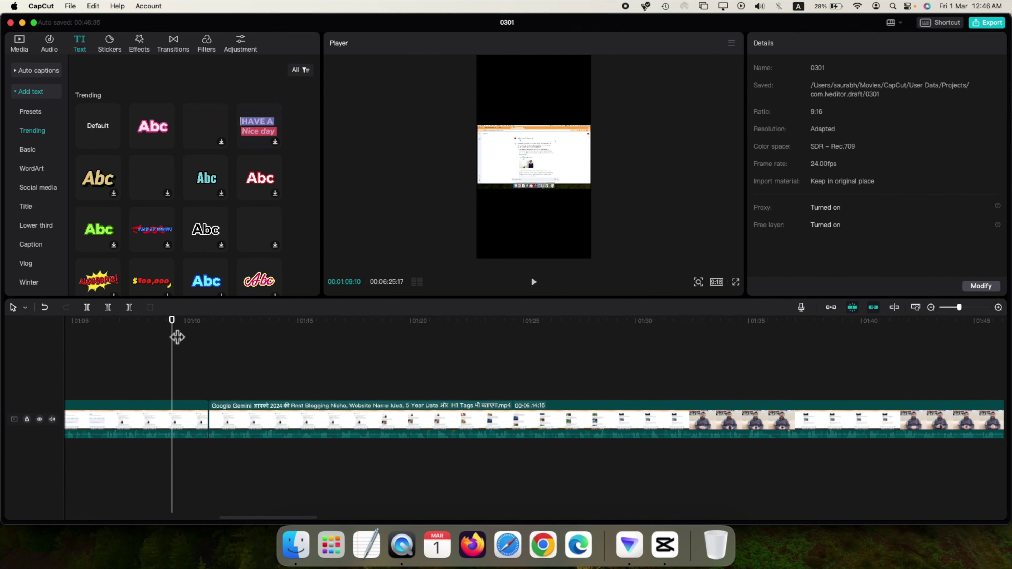
{"action": "left_click", "coordinate": [716, 282]}
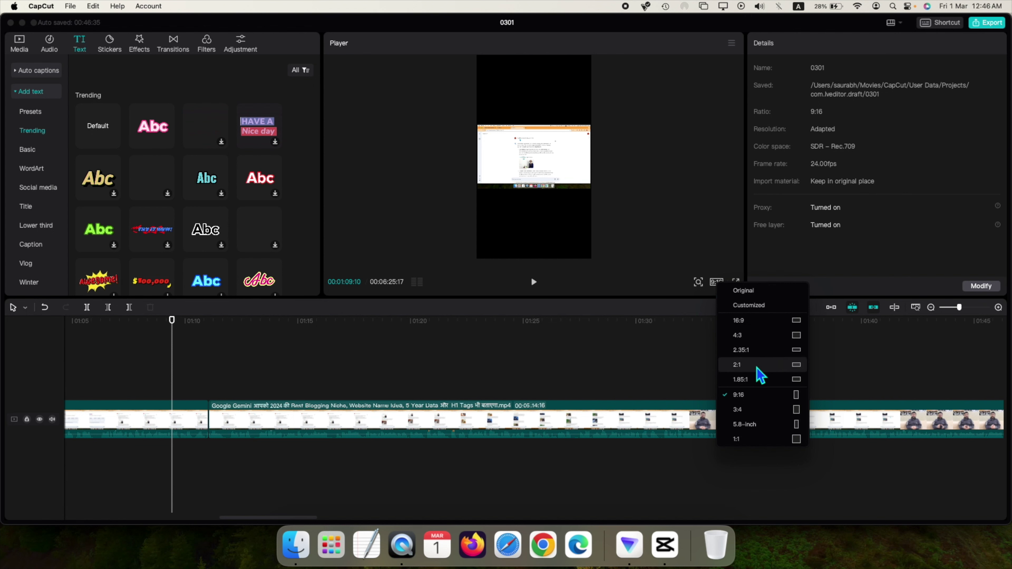
{"action": "left_click", "coordinate": [755, 292]}
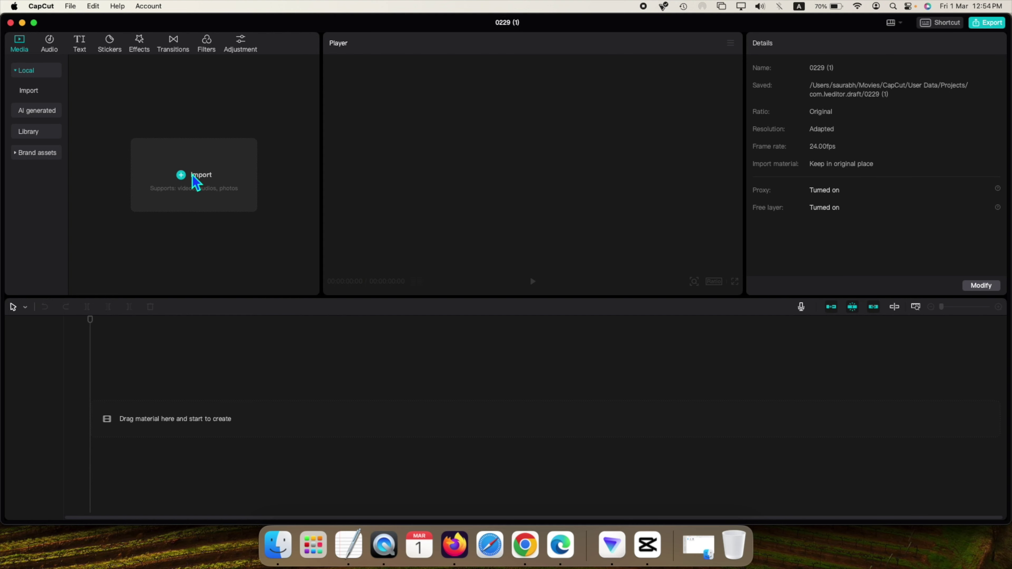
- Place the Google Gemini MP4 from the Finder folder at the start of the empty project's timeline
{"action": "left_click", "coordinate": [278, 543]}
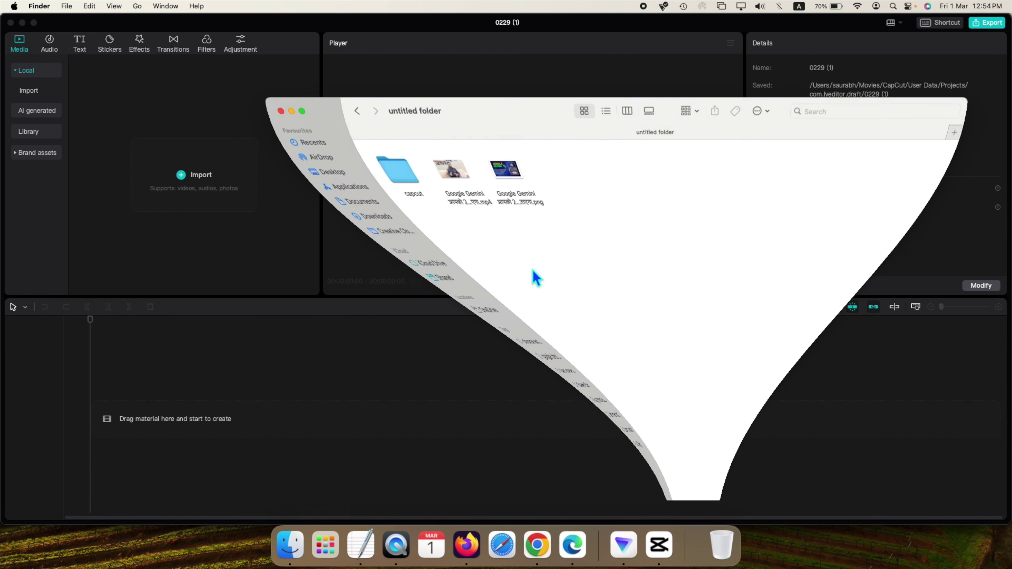
{"action": "left_click_drag", "start_coordinate": [445, 166], "coordinate": [129, 407]}
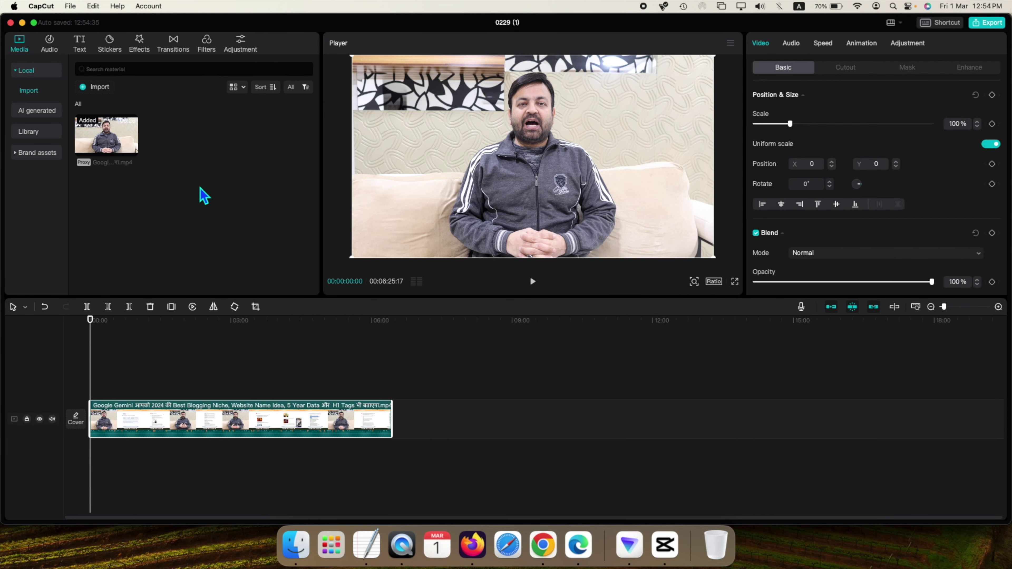
- Split the clip at about 9, 28 and 48 seconds
{"action": "left_click", "coordinate": [180, 350]}
{"action": "left_click_drag", "start_coordinate": [951, 307], "coordinate": [958, 308]}
{"action": "left_click_drag", "start_coordinate": [326, 518], "coordinate": [226, 518]}
{"action": "left_click", "coordinate": [158, 426]}
{"action": "key", "text": "super+b"}
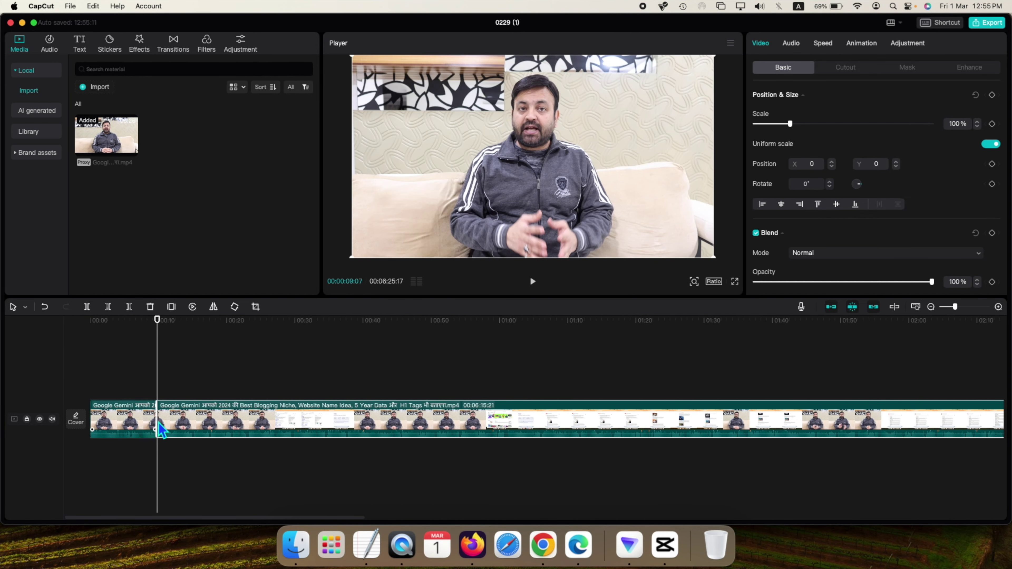
{"action": "left_click", "coordinate": [283, 348]}
{"action": "key", "text": "super+b"}
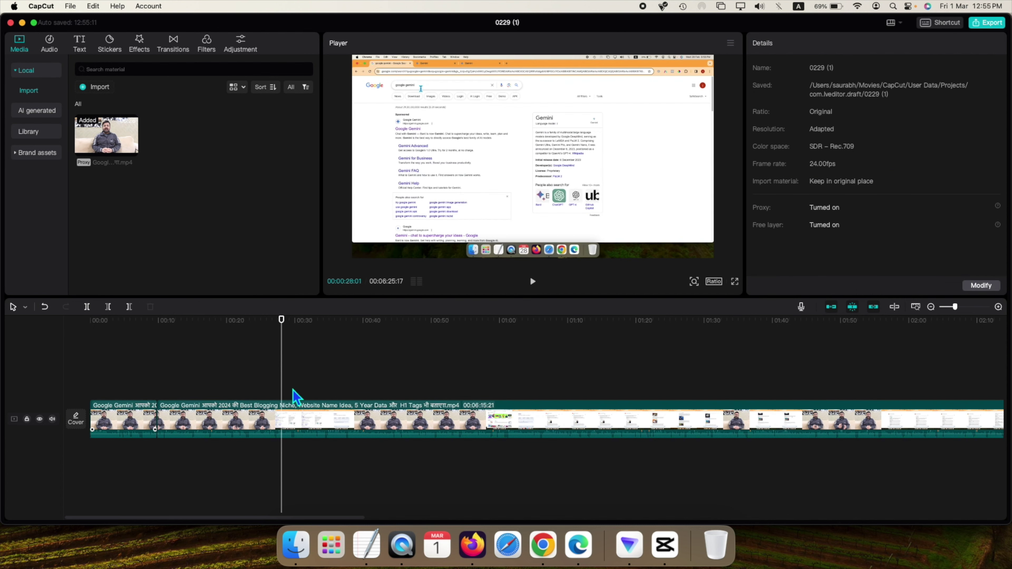
{"action": "left_click", "coordinate": [425, 335]}
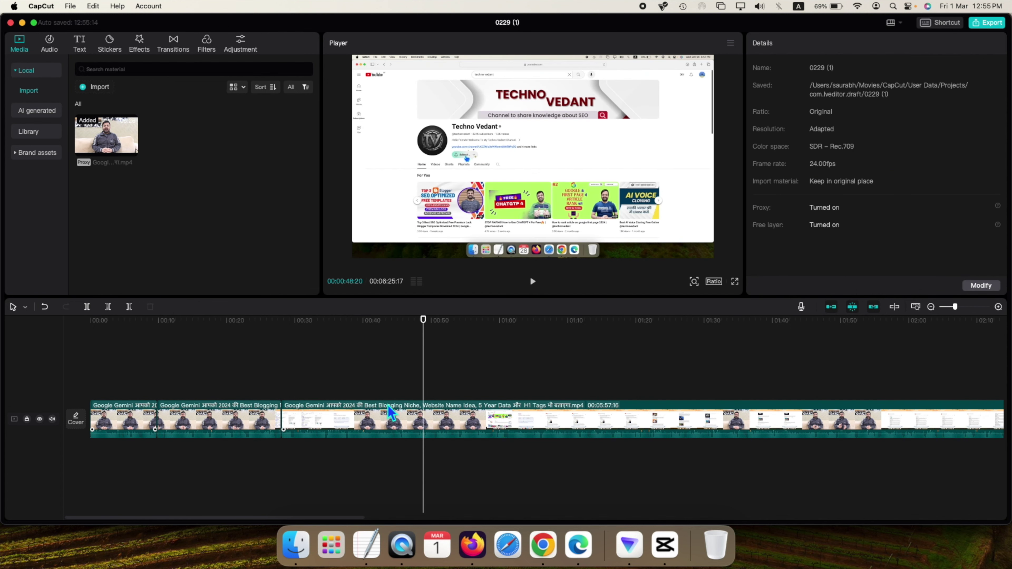
{"action": "key", "text": "super+b"}
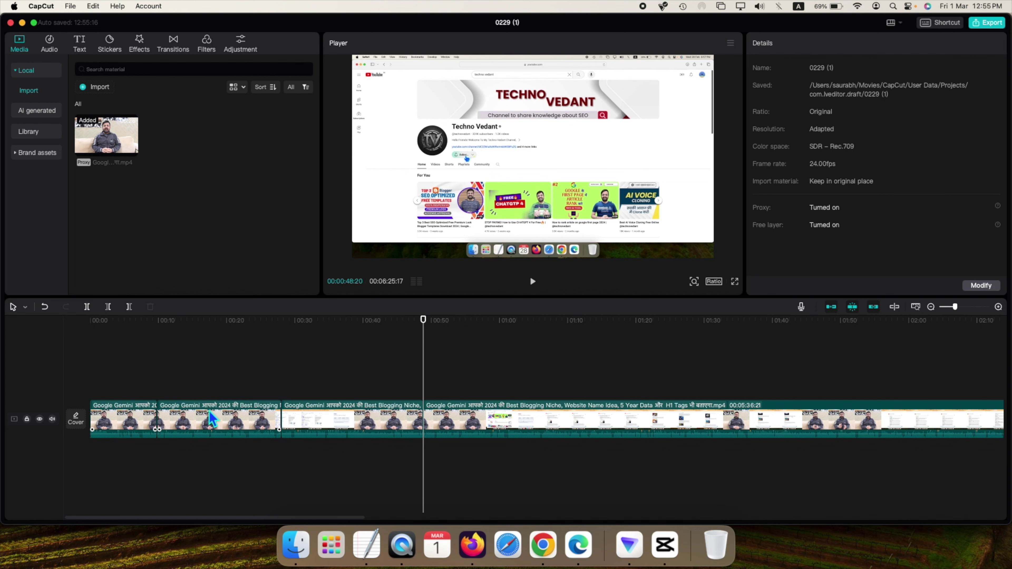
- Delete the second segment, select the following one, and put the playhead at about 20 seconds
{"action": "left_click", "coordinate": [226, 430]}
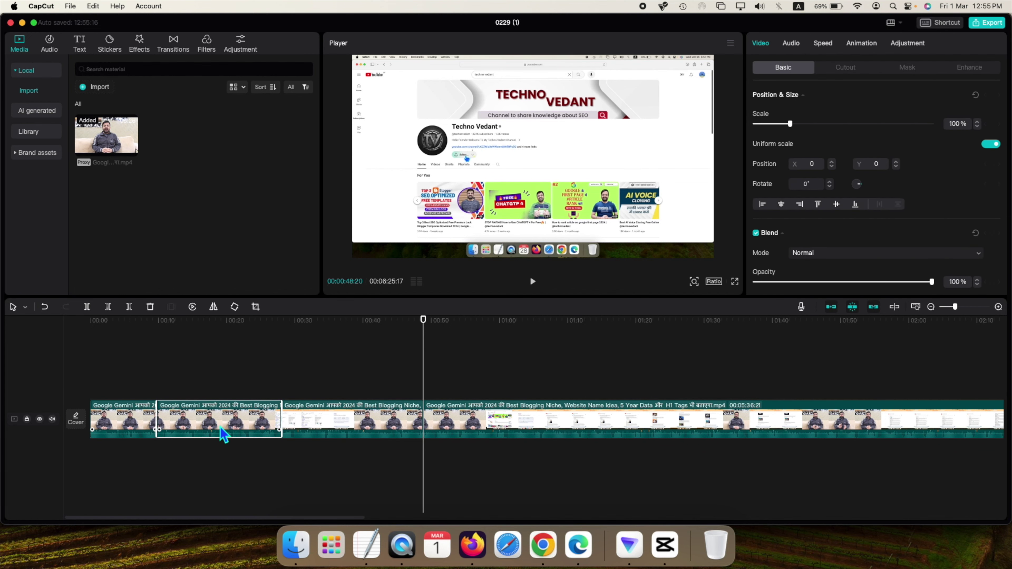
{"action": "key", "text": "Delete"}
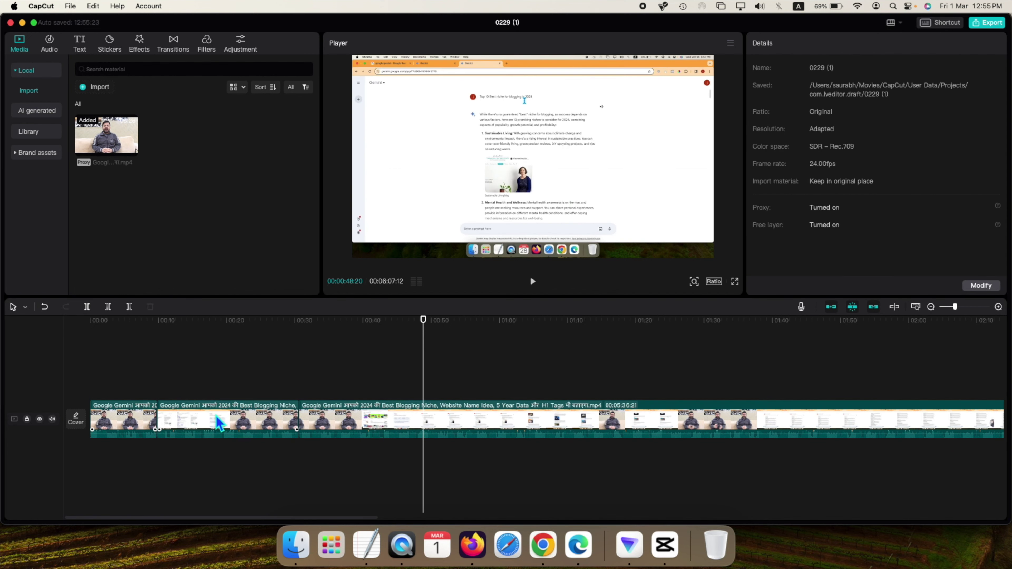
{"action": "left_click", "coordinate": [241, 431]}
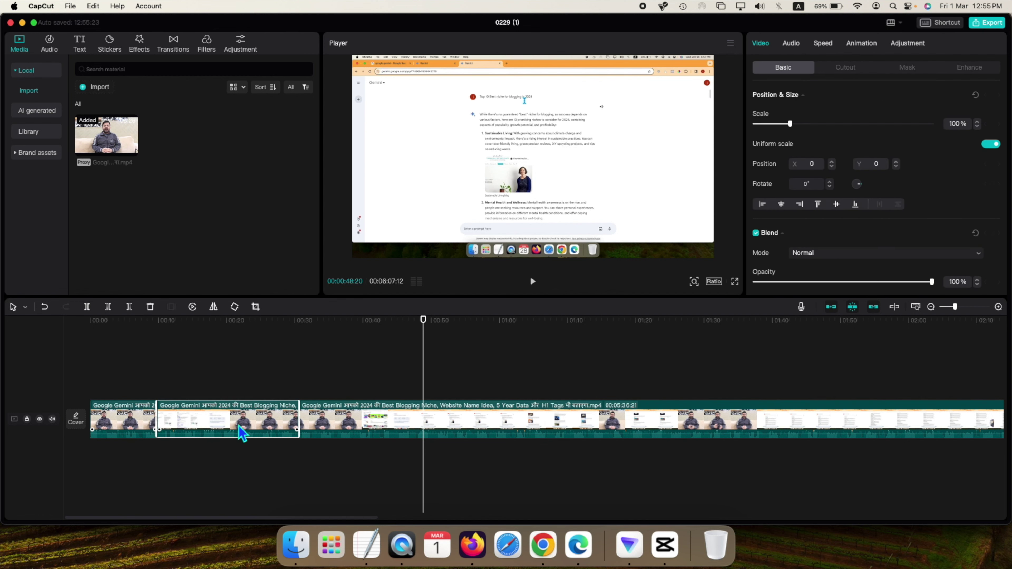
{"action": "left_click", "coordinate": [228, 363]}
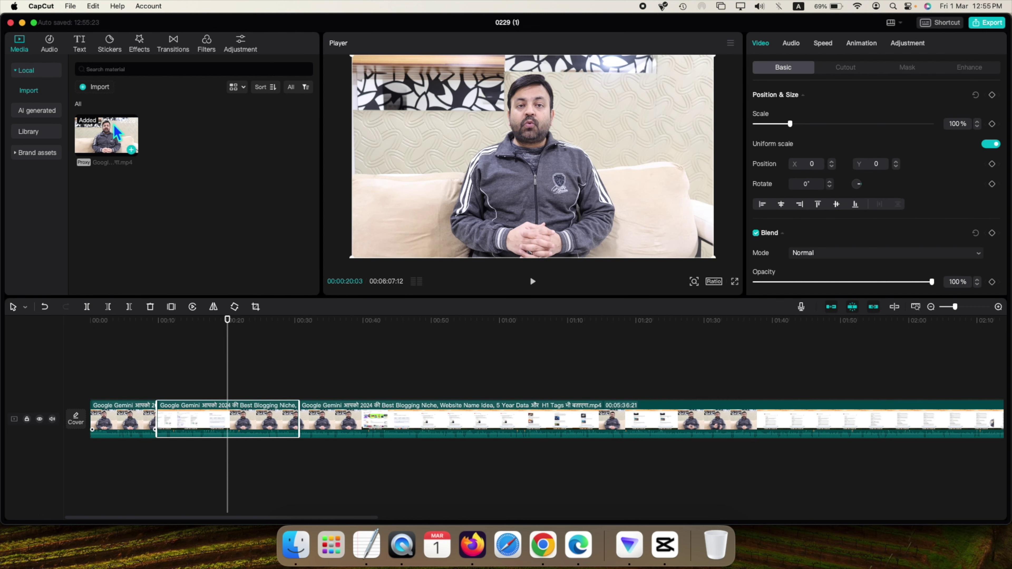
- Browse the text template categories and add the "WHAT CAN WE DO?" title above the first segment, ending at that segment's cut
{"action": "left_click", "coordinate": [81, 45]}
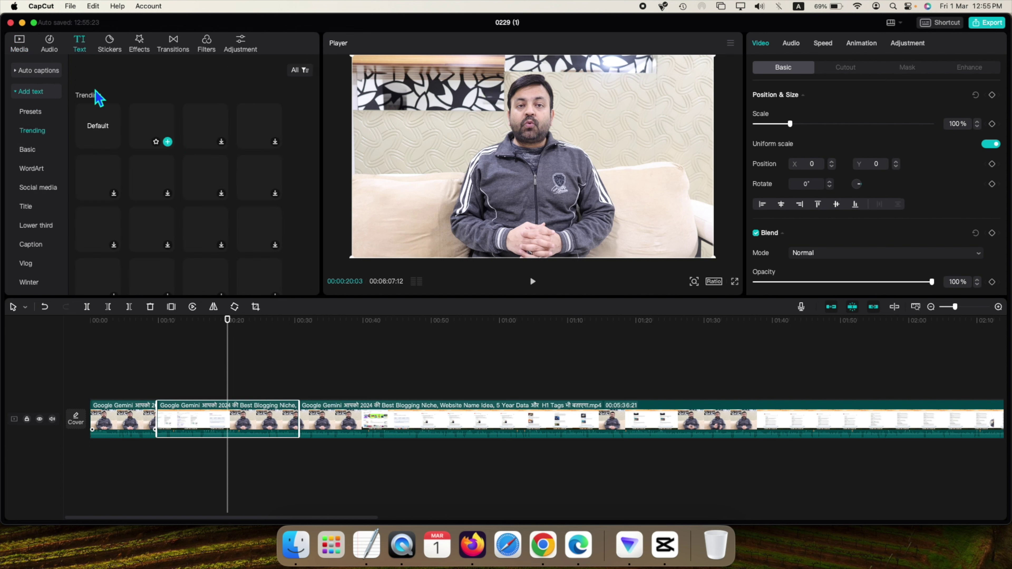
{"action": "left_click", "coordinate": [58, 51]}
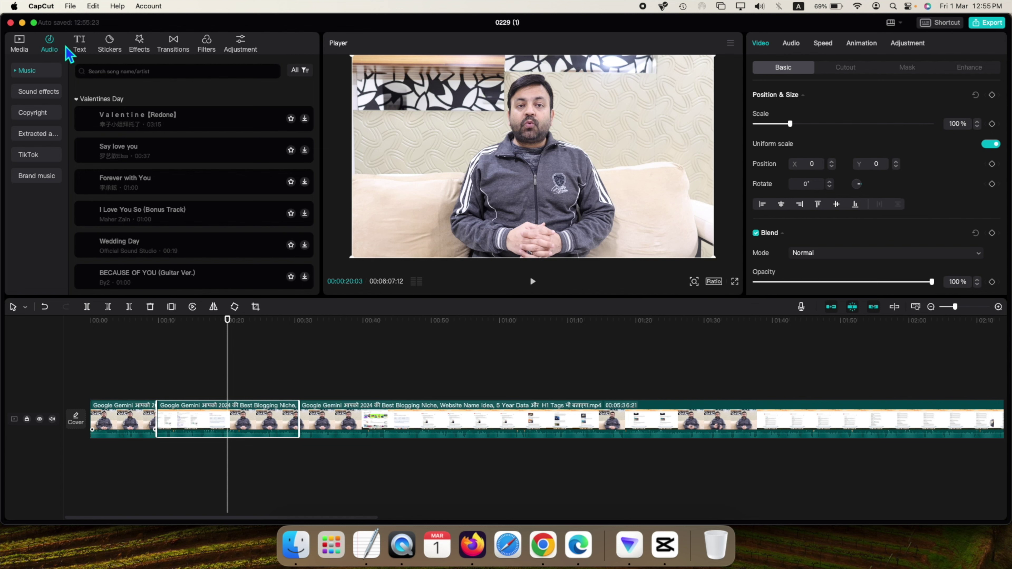
{"action": "left_click", "coordinate": [82, 44]}
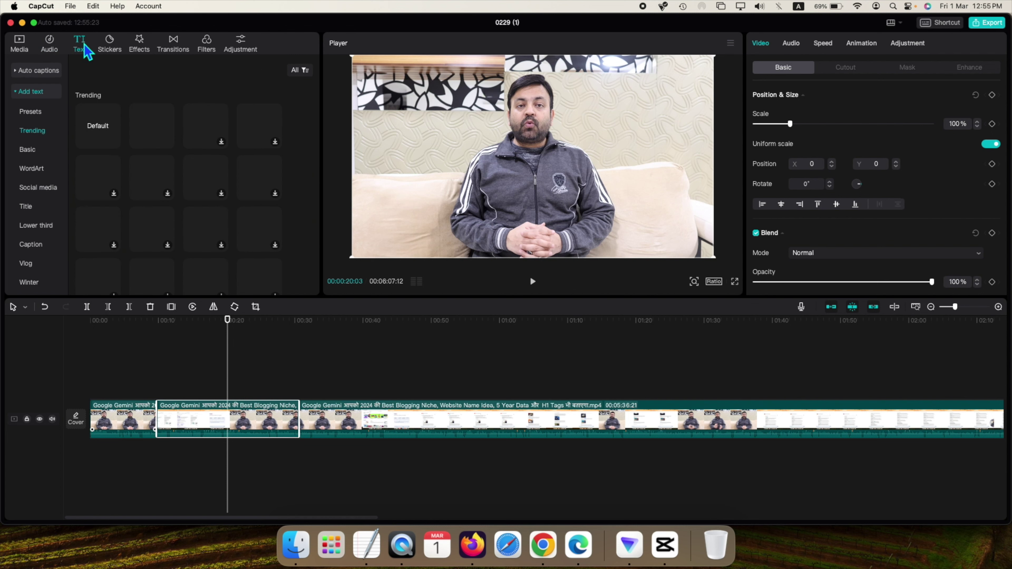
{"action": "left_click", "coordinate": [34, 112]}
{"action": "left_click", "coordinate": [35, 132]}
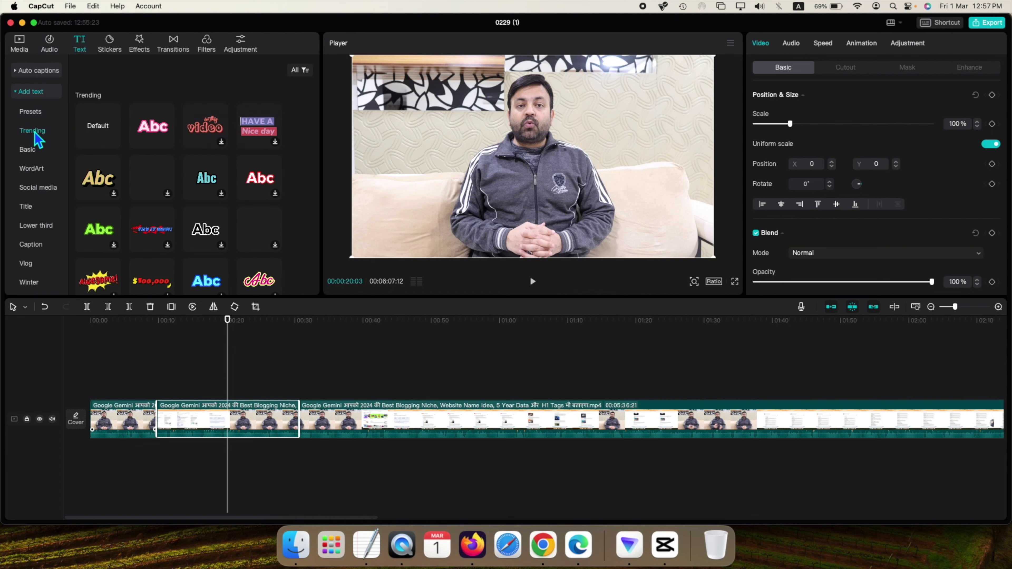
{"action": "left_click", "coordinate": [28, 150]}
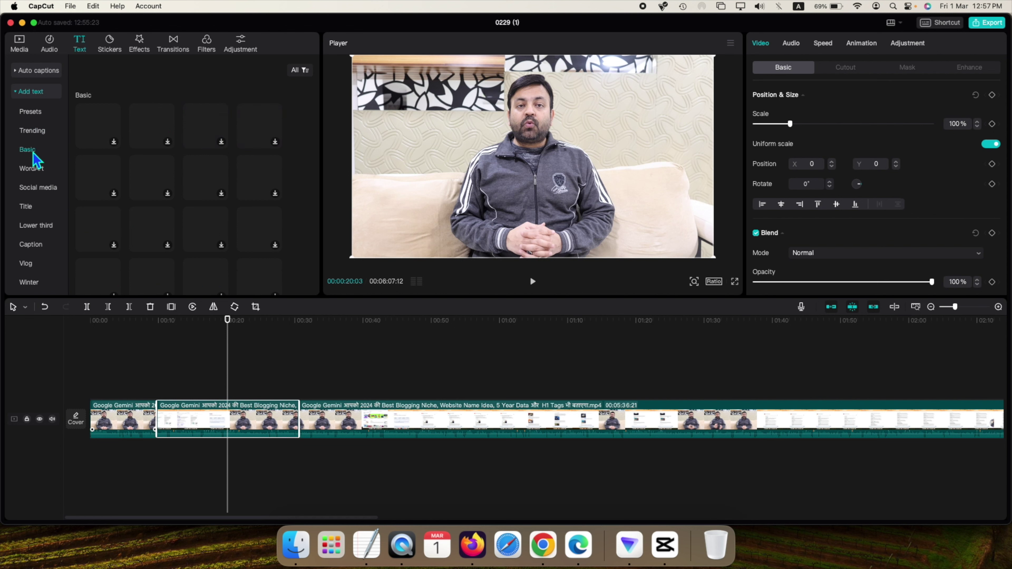
{"action": "left_click", "coordinate": [33, 172]}
{"action": "left_click", "coordinate": [26, 206]}
{"action": "left_click_drag", "start_coordinate": [205, 126], "coordinate": [158, 396]}
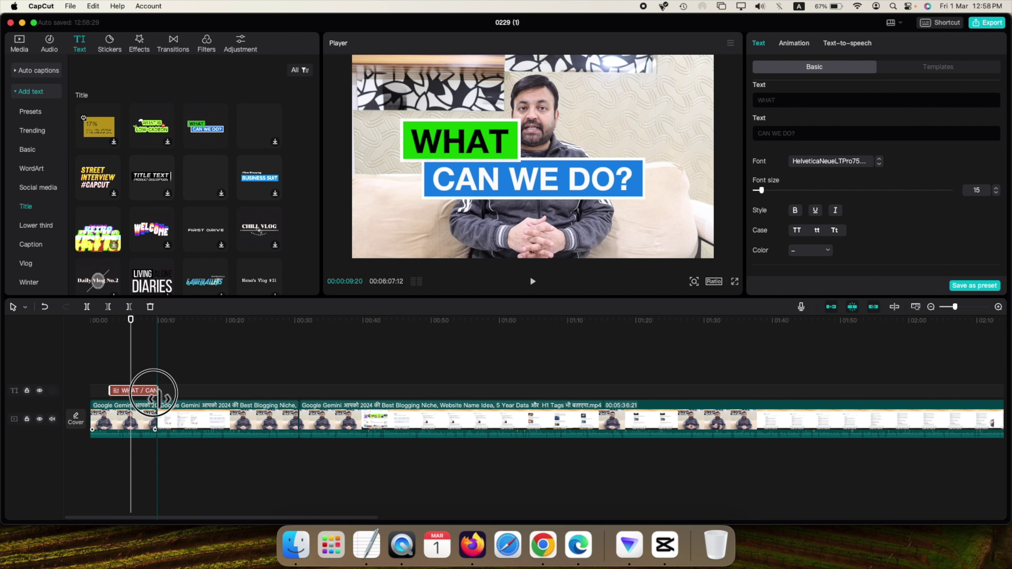
- Change the title's lines to "Top 5" and "Video Editing Tools" and move it low in the frame, at about X -420, Y -537
{"action": "left_click_drag", "start_coordinate": [511, 153], "coordinate": [499, 188]}
{"action": "left_click_drag", "start_coordinate": [763, 193], "coordinate": [764, 192]}
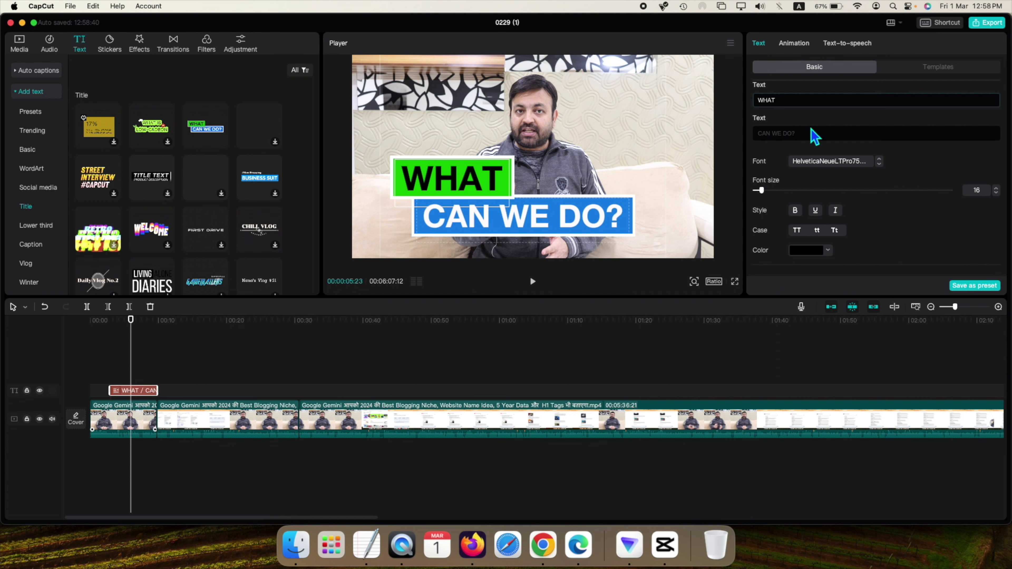
{"action": "left_click_drag", "start_coordinate": [789, 103], "coordinate": [756, 102]}
{"action": "type", "text": "Top 5"}
{"action": "left_click_drag", "start_coordinate": [817, 134], "coordinate": [726, 135]}
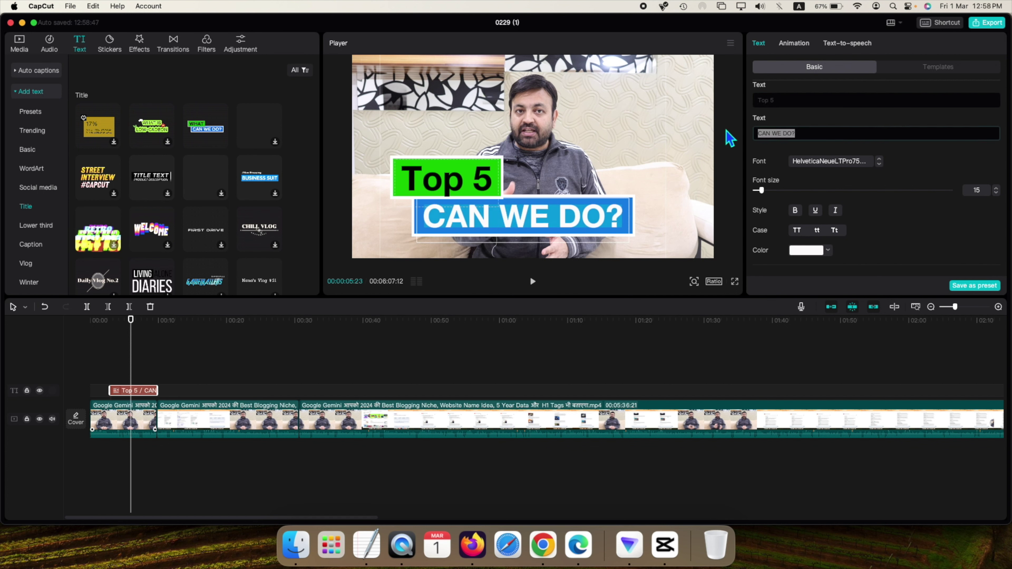
{"action": "type", "text": "Video Editing Tools"}
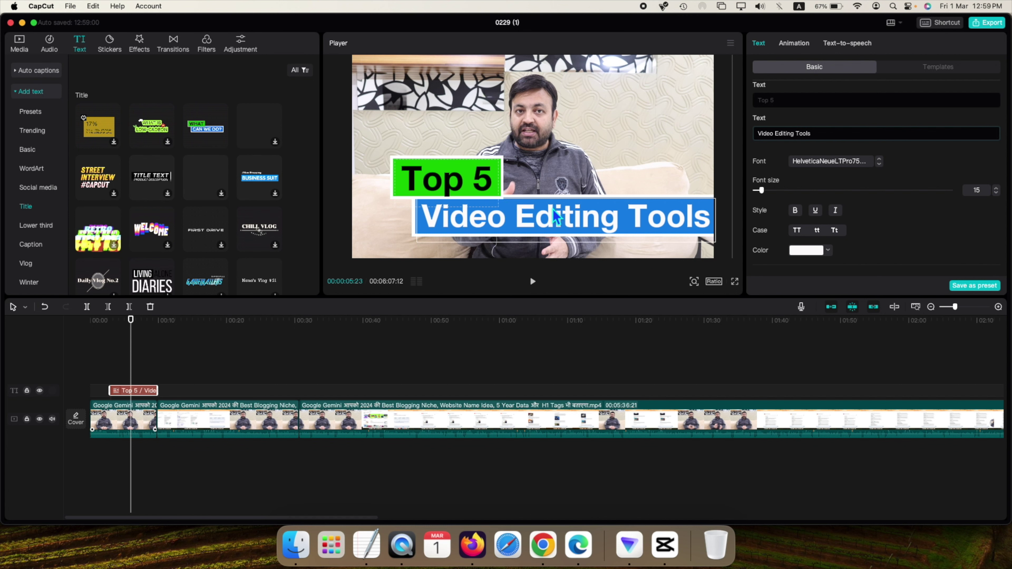
{"action": "left_click_drag", "start_coordinate": [556, 218], "coordinate": [524, 229]}
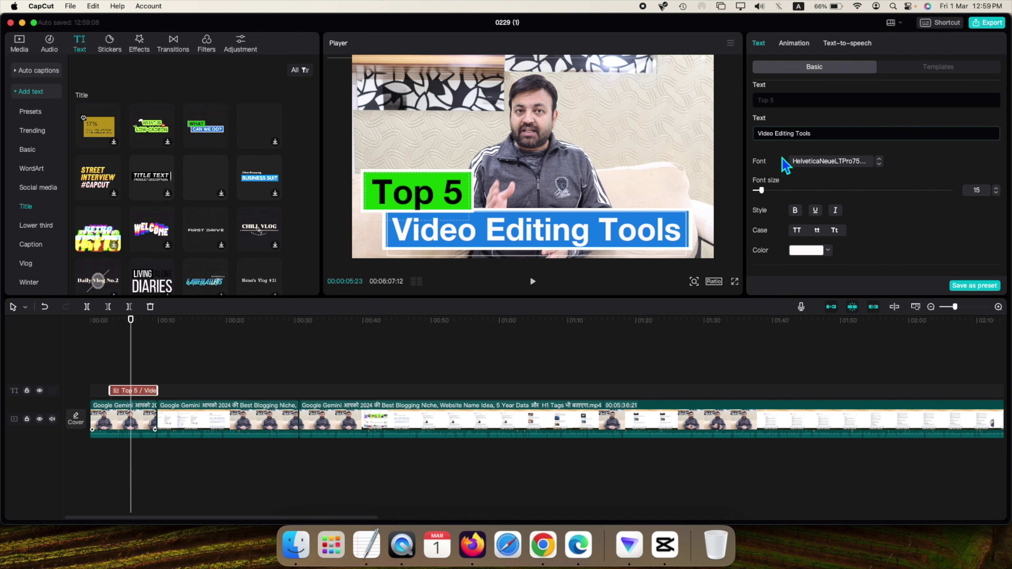
- Preview other fonts and try the bold, underline and italic styles on the "Video Editing Tools" line
{"action": "left_click", "coordinate": [842, 168]}
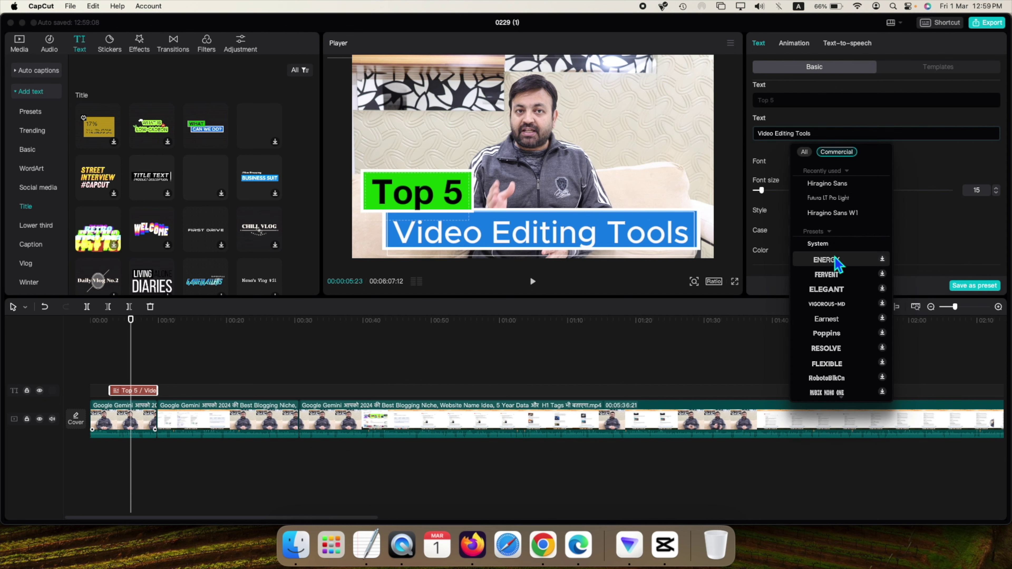
{"action": "left_click", "coordinate": [893, 154]}
{"action": "left_click", "coordinate": [799, 212]}
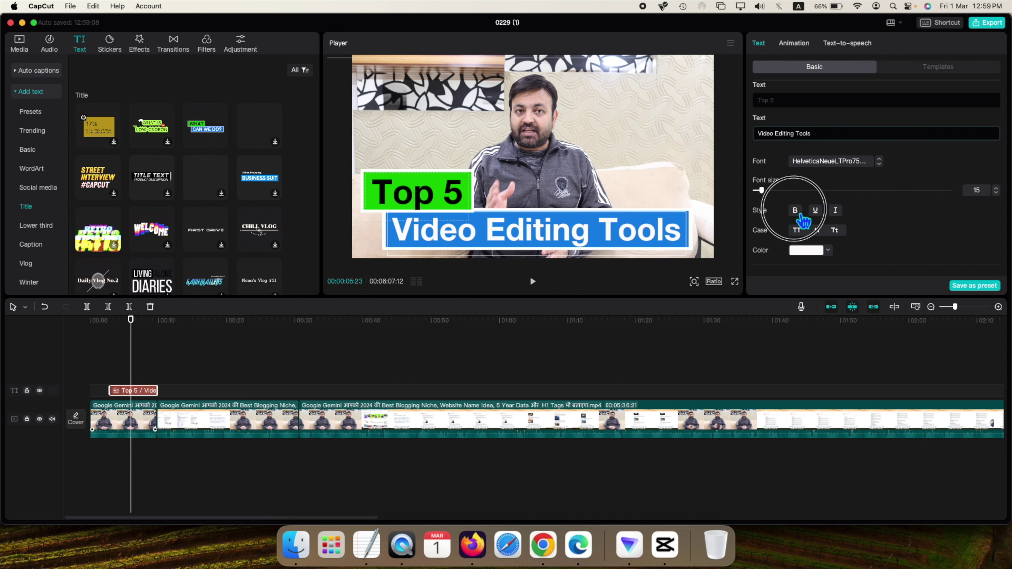
{"action": "left_click", "coordinate": [816, 211]}
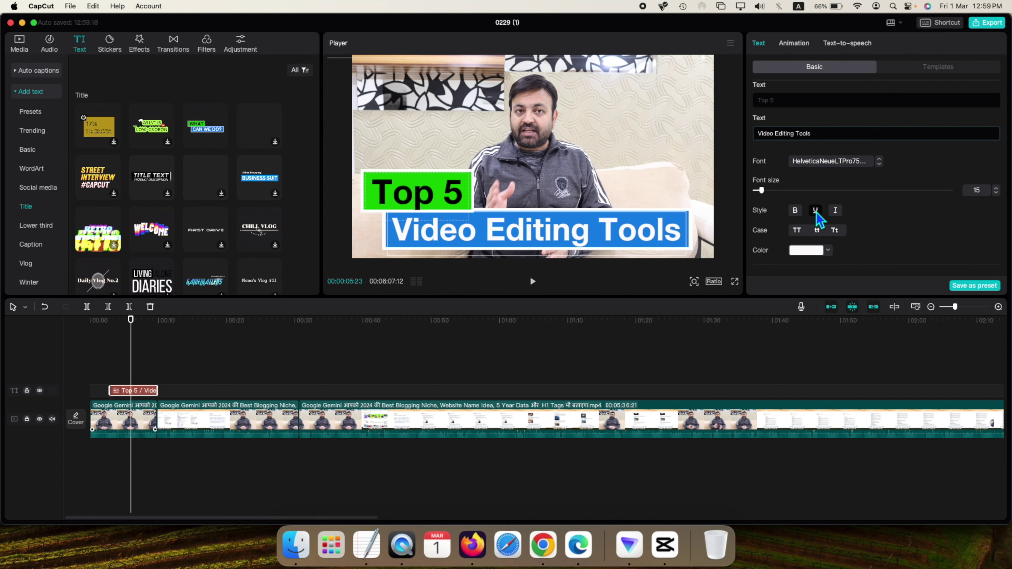
{"action": "left_click", "coordinate": [836, 212]}
{"action": "left_click", "coordinate": [837, 212]}
- Colour the "Video Editing Tools" line near-black (hex 080F07) and turn on its black stroke
{"action": "left_click", "coordinate": [828, 251]}
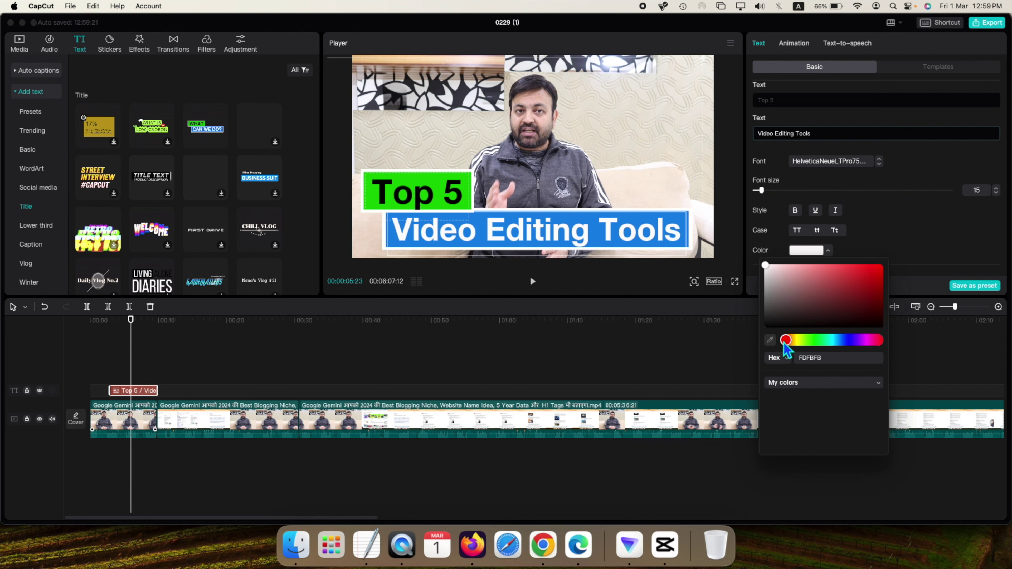
{"action": "left_click_drag", "start_coordinate": [785, 343], "coordinate": [826, 343]}
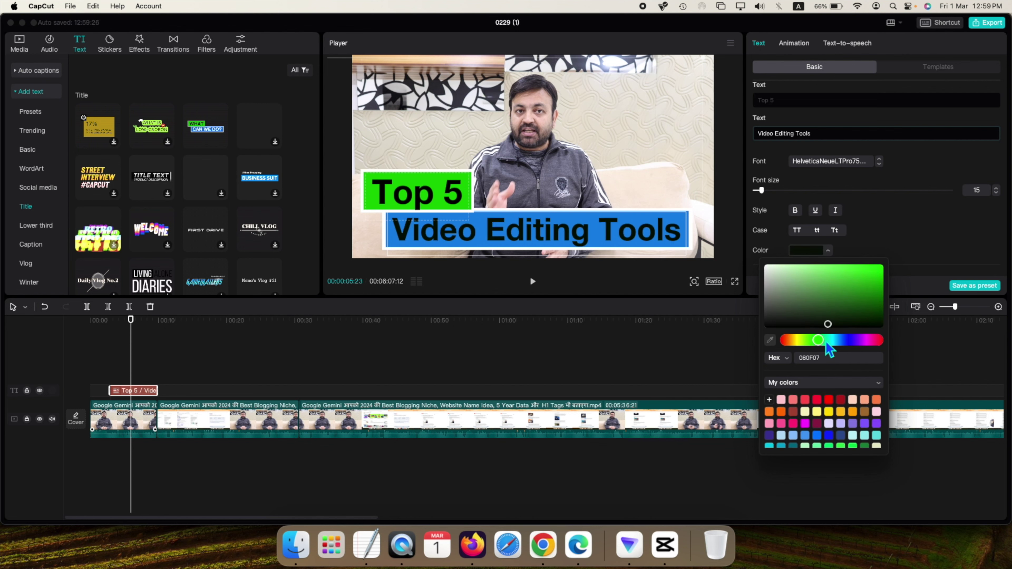
{"action": "left_click_drag", "start_coordinate": [1004, 119], "coordinate": [1007, 241]}
{"action": "left_click", "coordinate": [765, 234]}
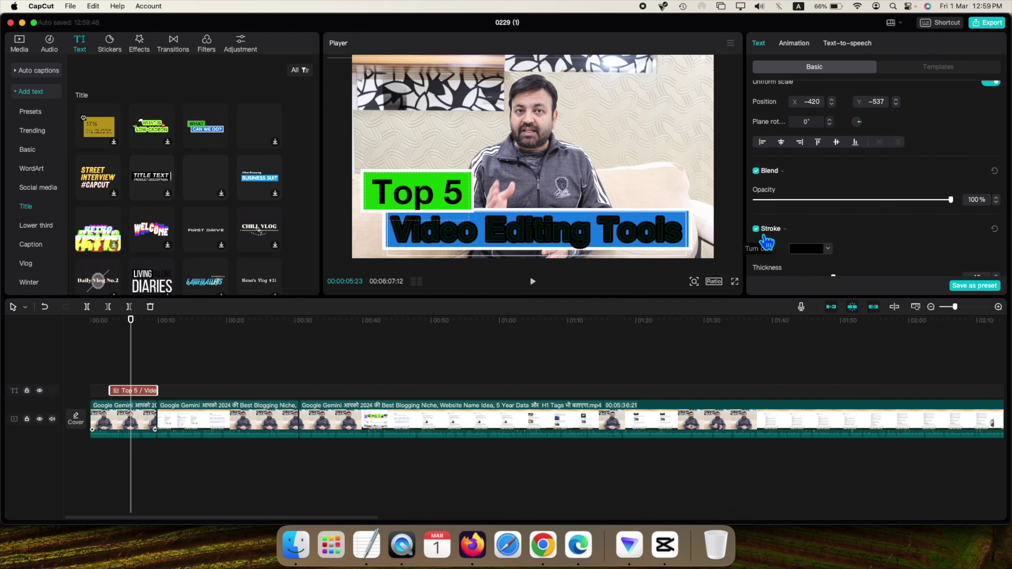
- Turn off the stroke on the "Video Editing Tools" line and try toggling its background
{"action": "left_click", "coordinate": [765, 234]}
{"action": "scroll", "coordinate": [821, 226], "scroll_direction": "down", "scroll_amount": 5}
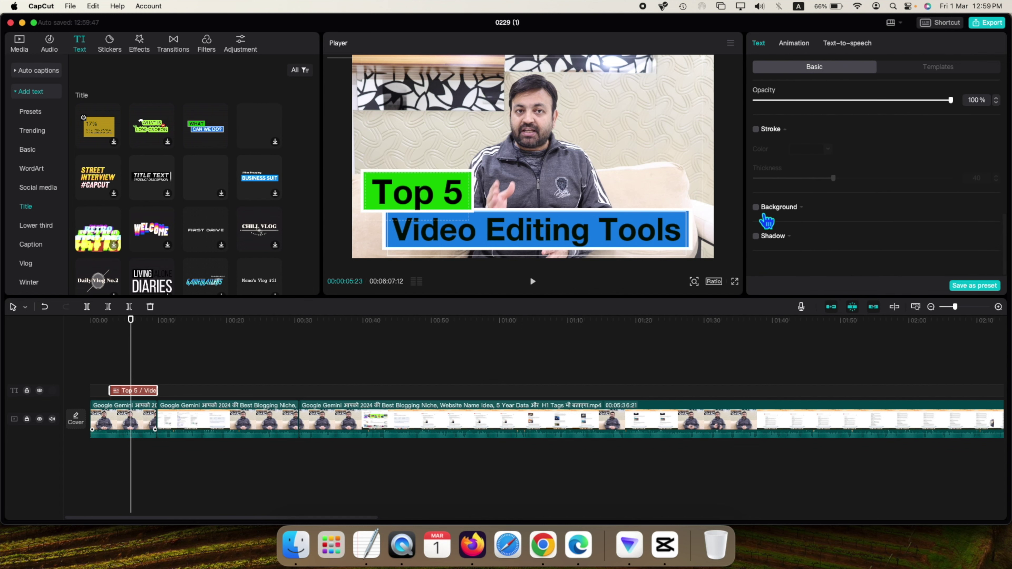
{"action": "left_click", "coordinate": [766, 216]}
{"action": "left_click", "coordinate": [765, 215]}
{"action": "scroll", "coordinate": [824, 218], "scroll_direction": "up", "scroll_amount": 10}
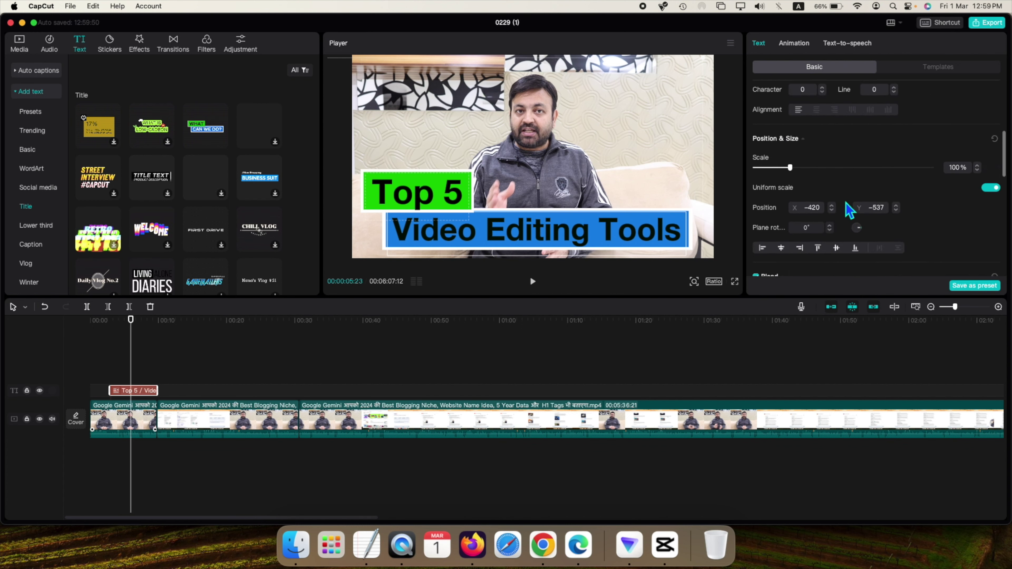
- Add the REC sticker from the Vlog stickers above the second segment at 00:00:12:22 and place it on the track just above the video
{"action": "mouse_move", "coordinate": [213, 144]}
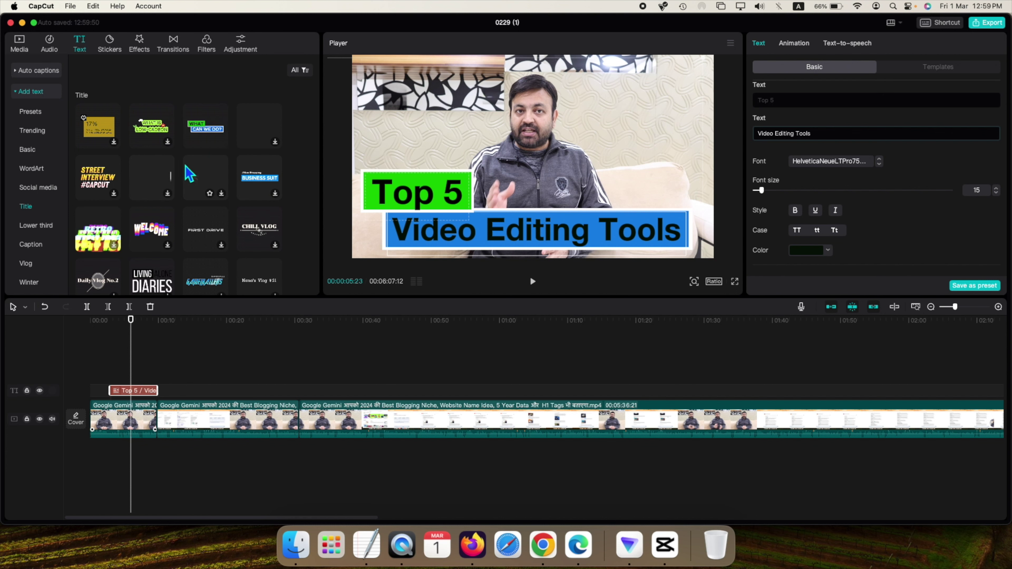
{"action": "left_click", "coordinate": [117, 51]}
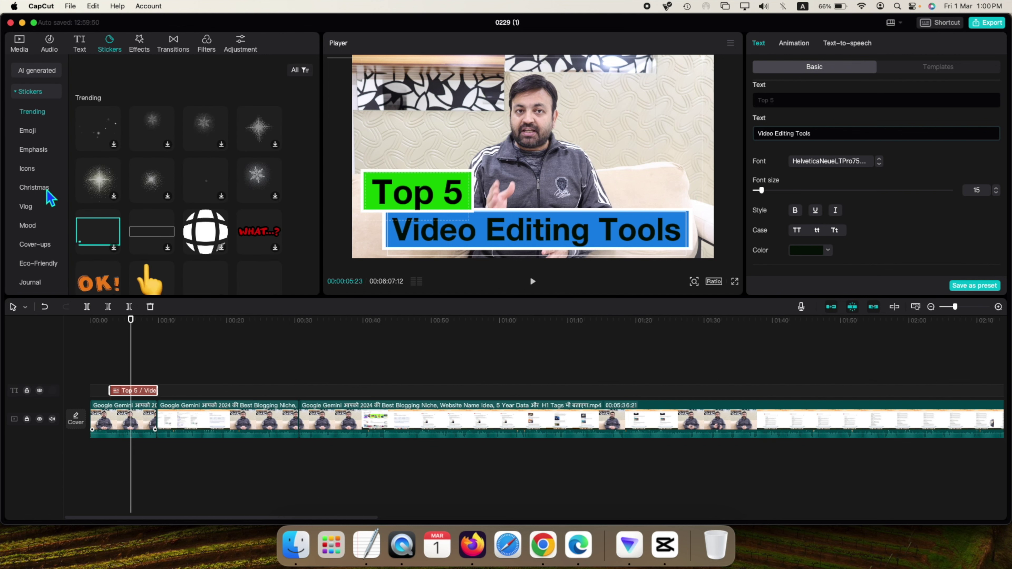
{"action": "scroll", "coordinate": [50, 200], "scroll_direction": "down", "scroll_amount": 2}
{"action": "left_click", "coordinate": [31, 176]}
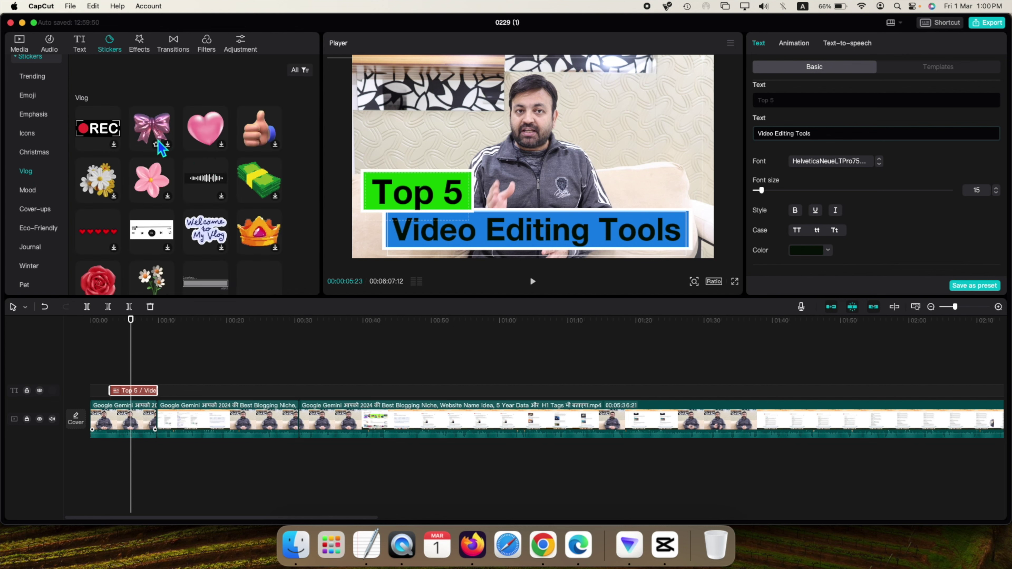
{"action": "left_click_drag", "start_coordinate": [106, 132], "coordinate": [183, 377]}
{"action": "left_click", "coordinate": [183, 335]}
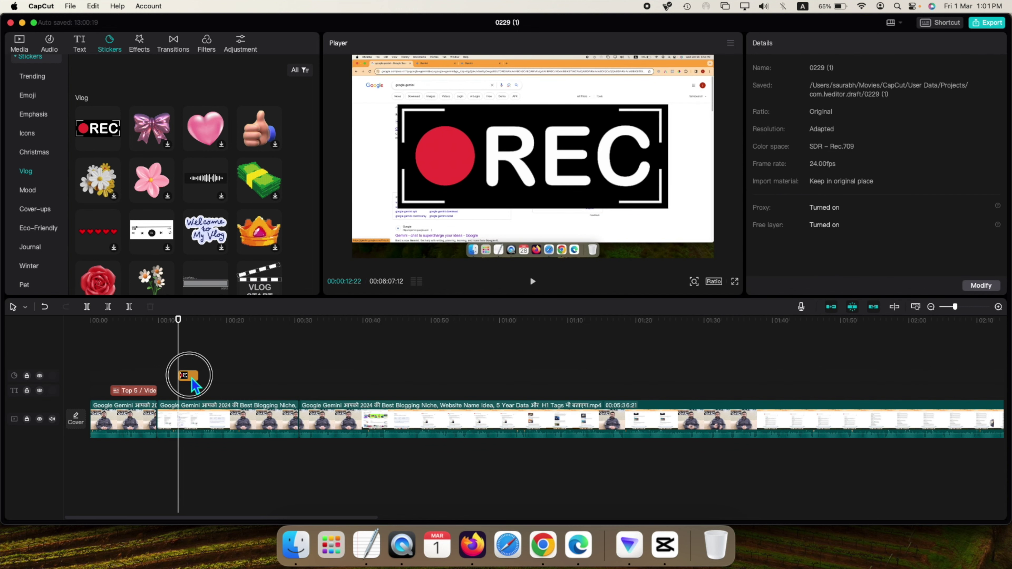
{"action": "left_click_drag", "start_coordinate": [192, 378], "coordinate": [195, 405]}
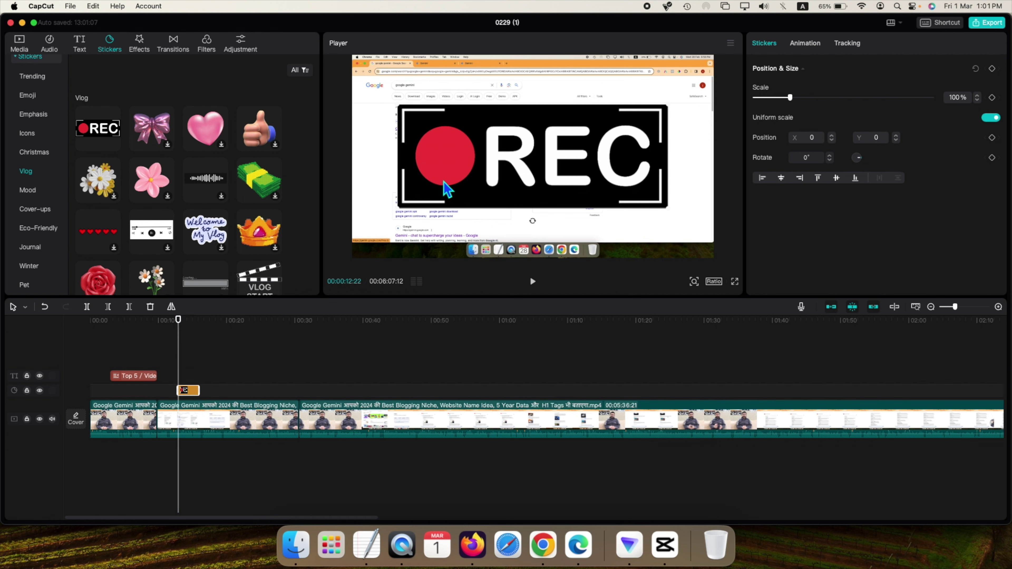
- Shrink the REC sticker to 18% scale and move it to the frame's upper-right corner, at about X 1567, Y 901
{"action": "left_click_drag", "start_coordinate": [792, 102], "coordinate": [766, 104]}
{"action": "left_click_drag", "start_coordinate": [535, 165], "coordinate": [662, 81]}
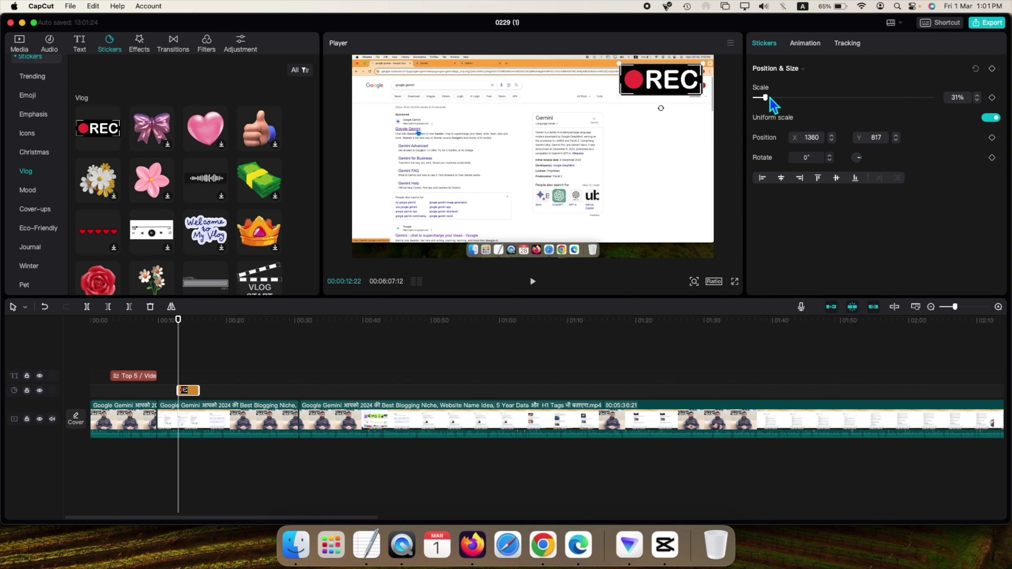
{"action": "left_click_drag", "start_coordinate": [771, 101], "coordinate": [761, 99]}
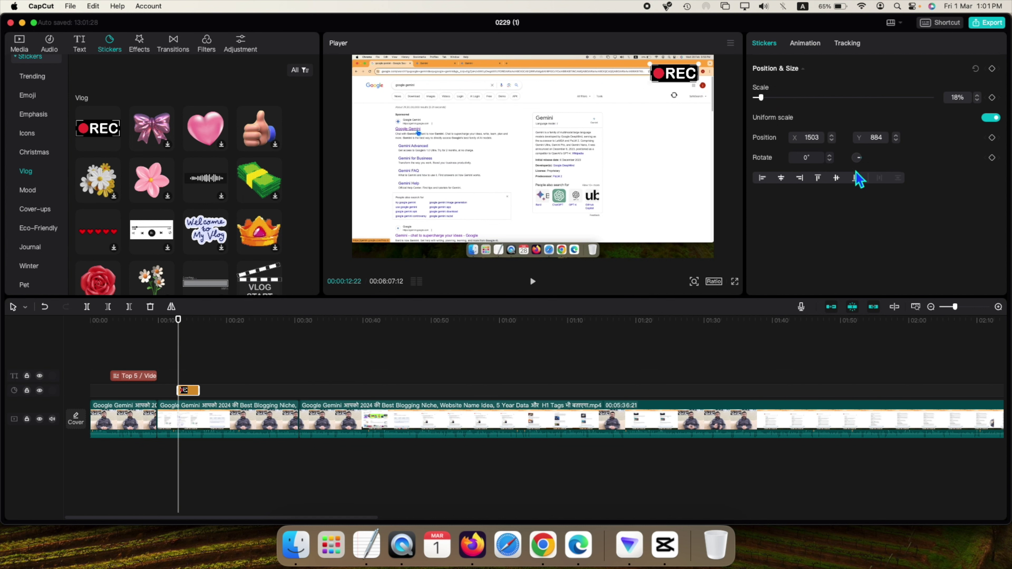
{"action": "left_click_drag", "start_coordinate": [685, 80], "coordinate": [691, 78]}
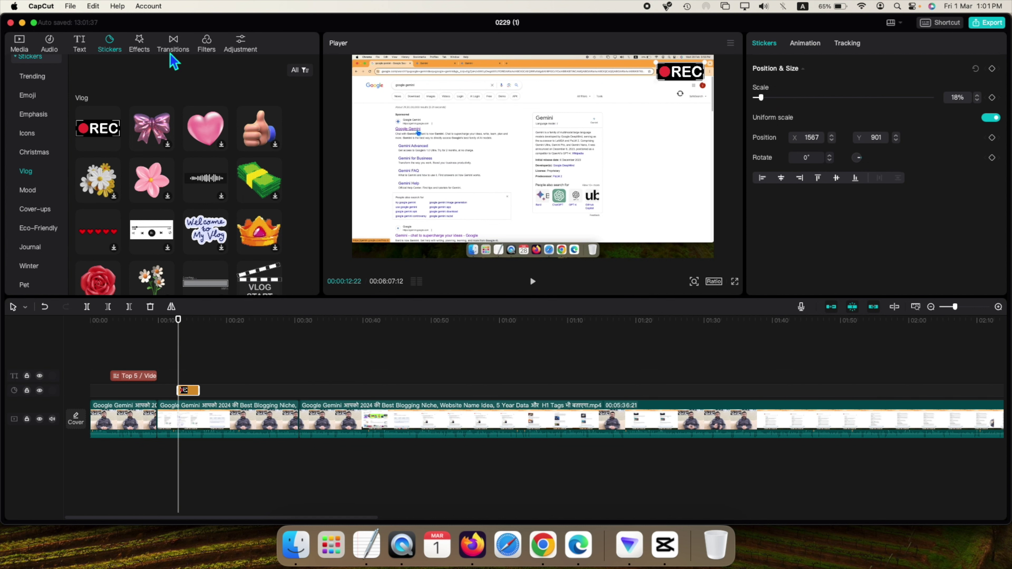
- Open the body effects library and delete the title and the REC sticker from the timeline
{"action": "left_click", "coordinate": [141, 44]}
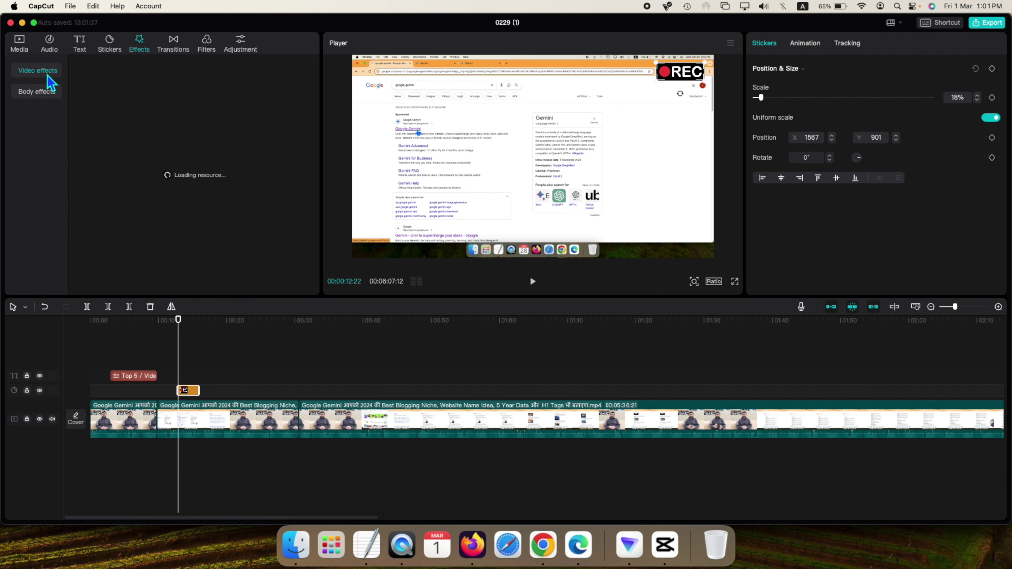
{"action": "left_click", "coordinate": [46, 97]}
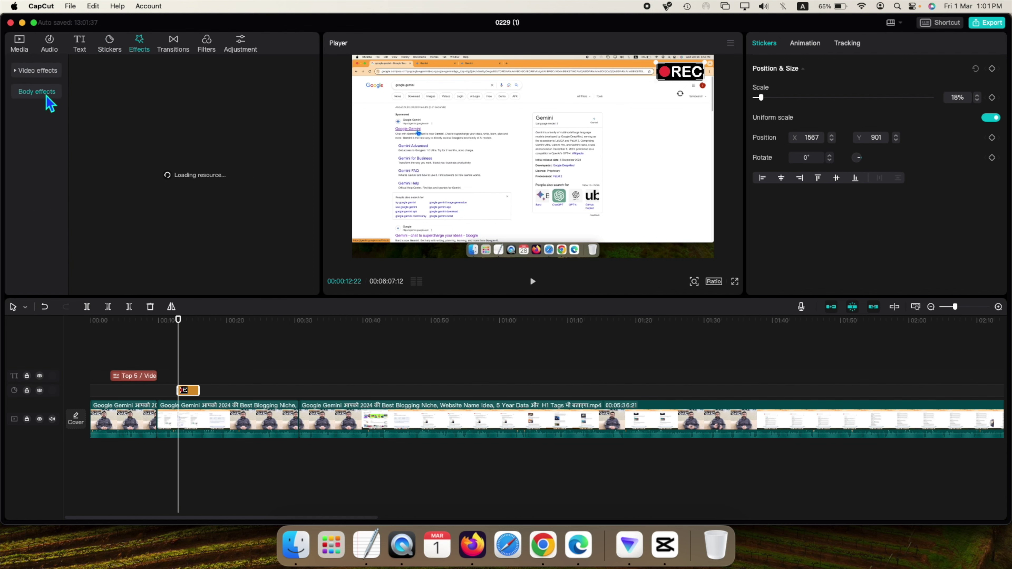
{"action": "left_click_drag", "start_coordinate": [178, 319], "coordinate": [272, 319]}
{"action": "left_click_drag", "start_coordinate": [121, 351], "coordinate": [206, 391]}
{"action": "key", "text": "Delete"}
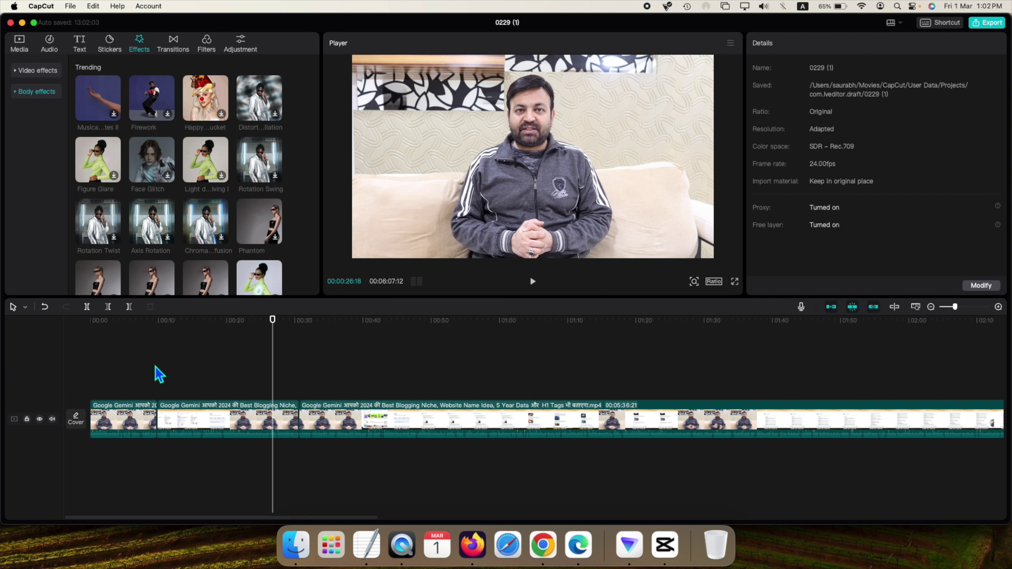
- Preview the Distorting Scintillation body effect and place it above the end of the first segment
{"action": "left_click", "coordinate": [136, 355]}
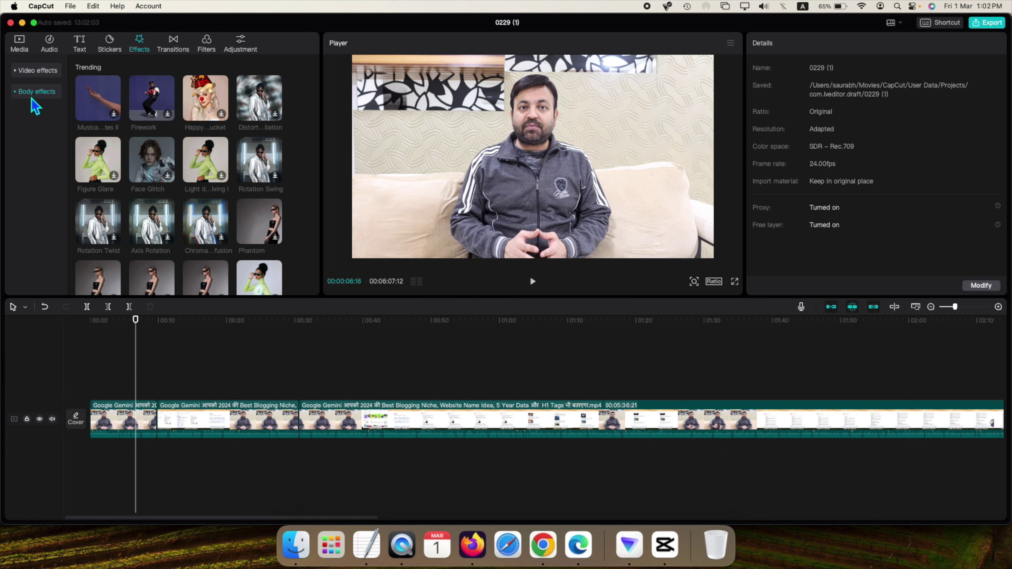
{"action": "left_click", "coordinate": [272, 104]}
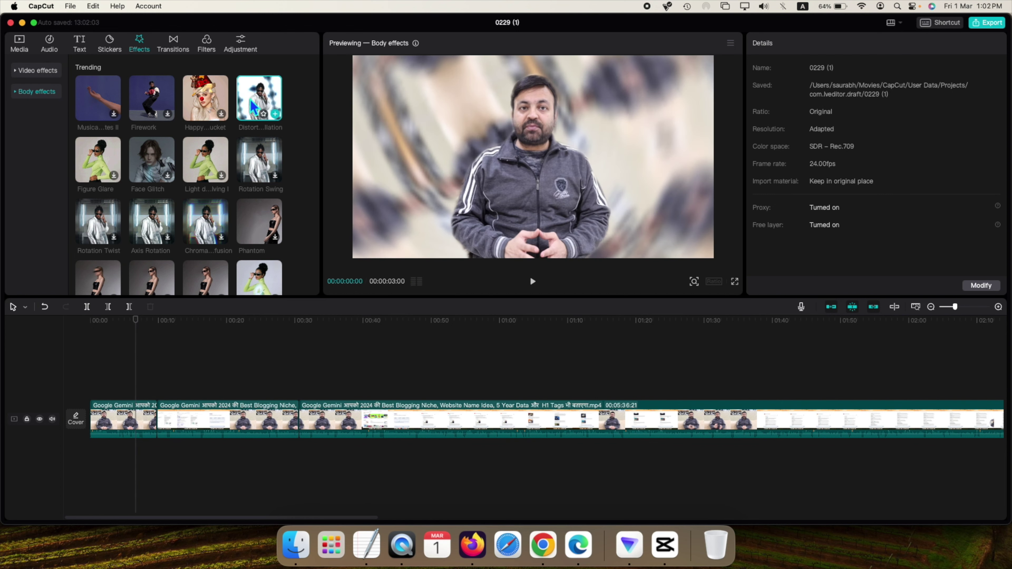
{"action": "left_click_drag", "start_coordinate": [259, 105], "coordinate": [120, 392]}
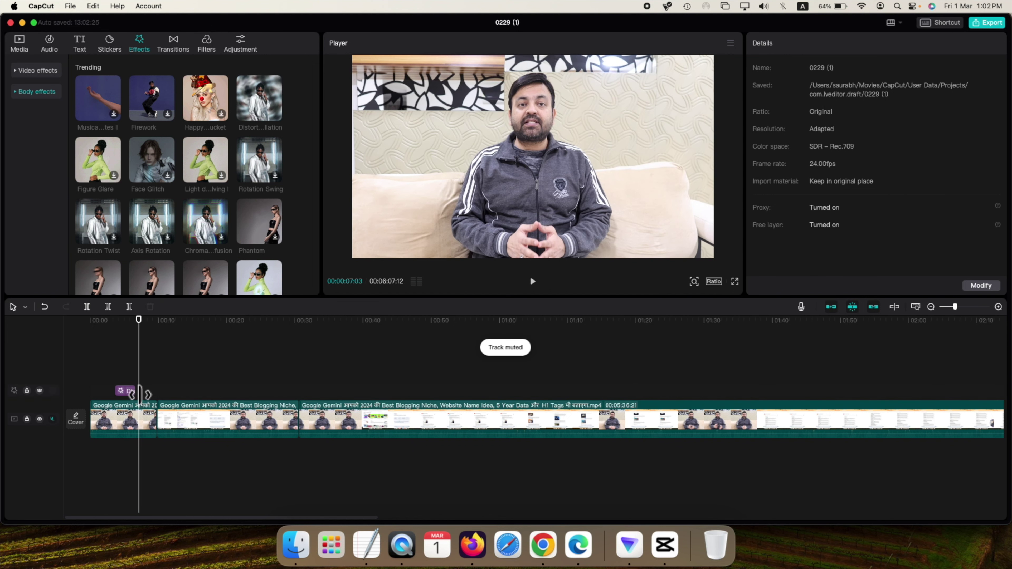
{"action": "left_click", "coordinate": [139, 393]}
{"action": "left_click_drag", "start_coordinate": [119, 395], "coordinate": [141, 395]}
- Add the Flash Vibration video effect above the second segment at about 15 seconds and play that section
{"action": "left_click", "coordinate": [51, 72]}
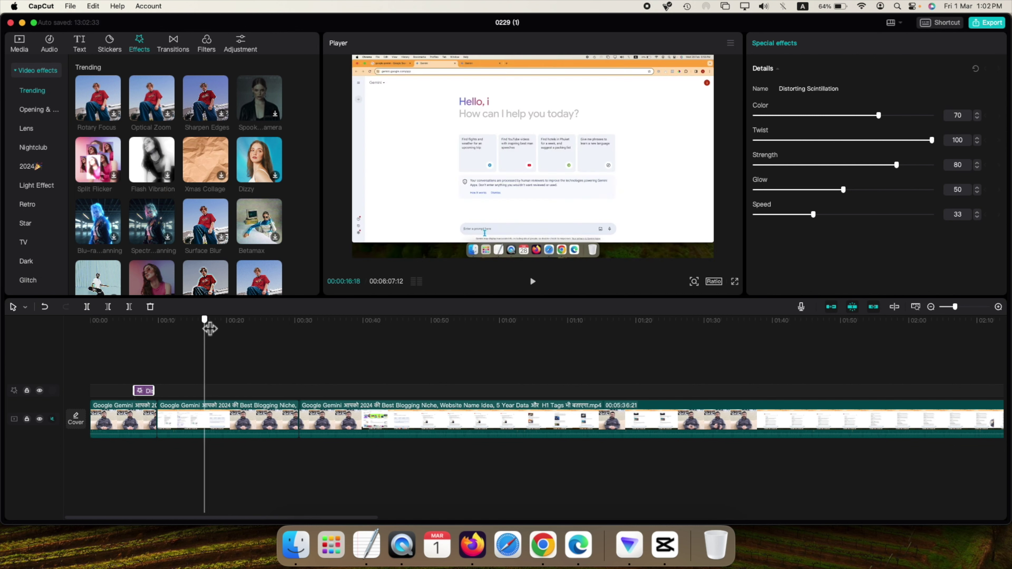
{"action": "left_click", "coordinate": [119, 331]}
{"action": "left_click", "coordinate": [120, 424]}
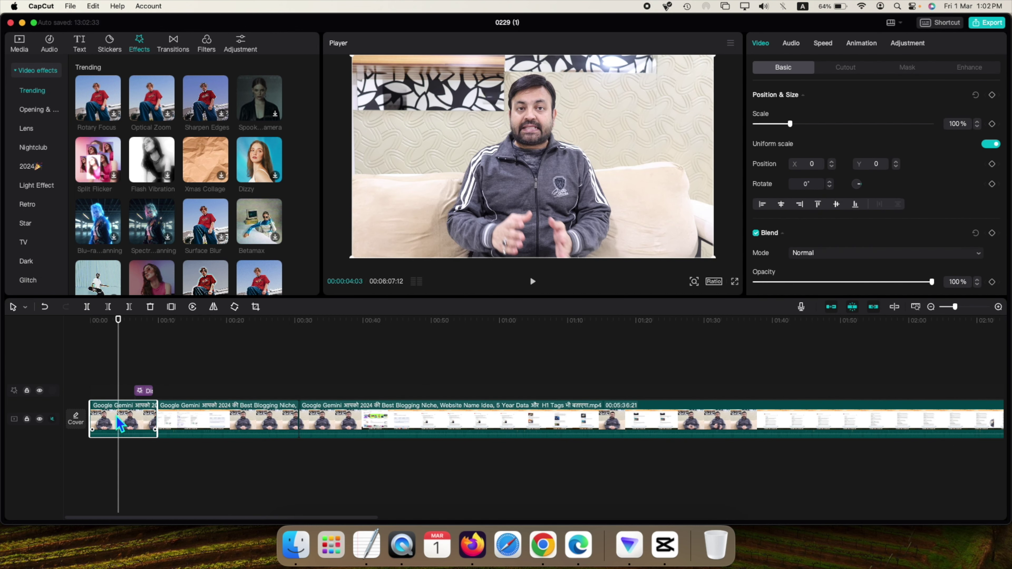
{"action": "left_click", "coordinate": [194, 350]}
{"action": "left_click", "coordinate": [193, 423]}
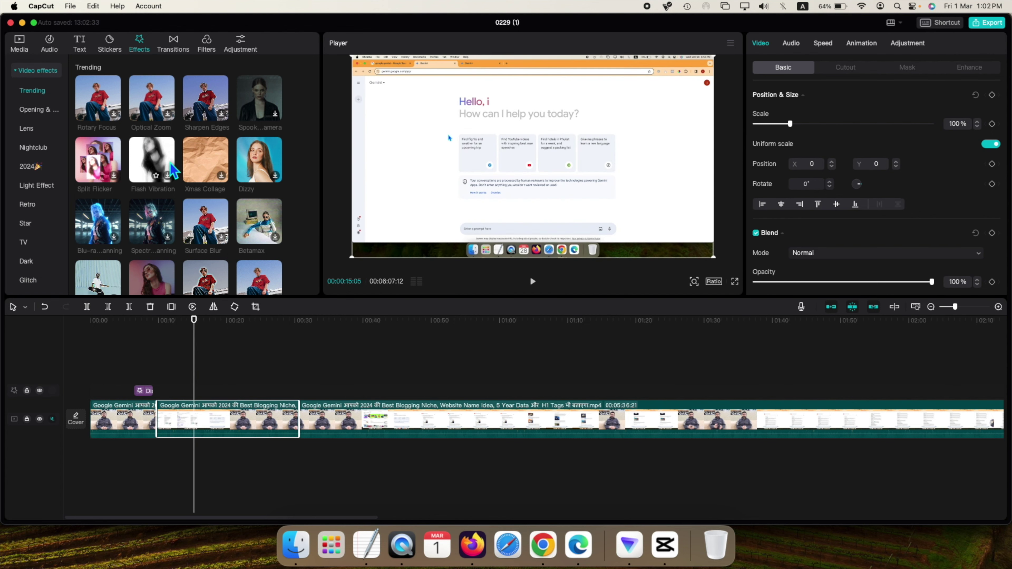
{"action": "left_click", "coordinate": [171, 174]}
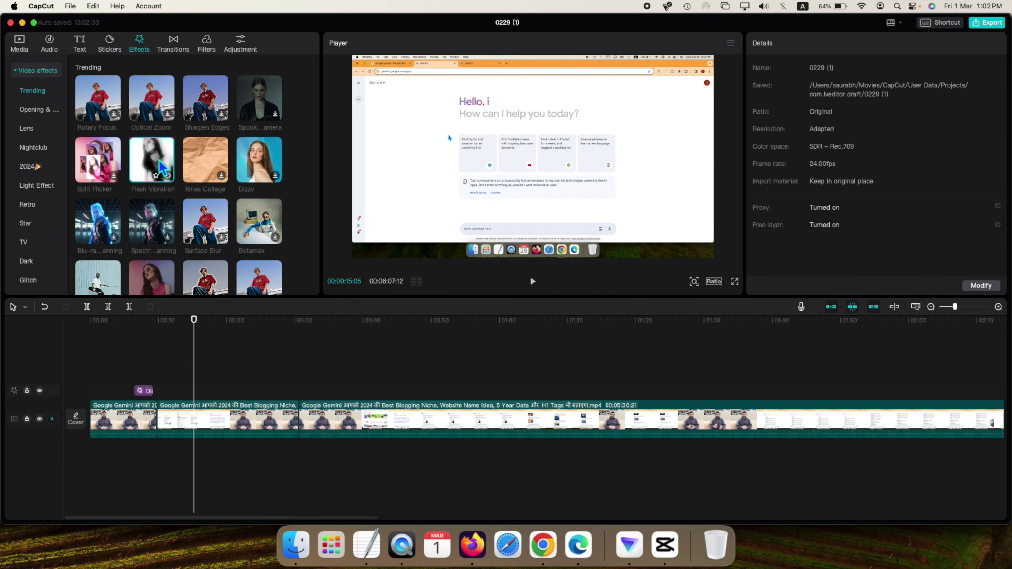
{"action": "left_click_drag", "start_coordinate": [151, 154], "coordinate": [194, 378]}
{"action": "left_click_drag", "start_coordinate": [194, 331], "coordinate": [184, 331]}
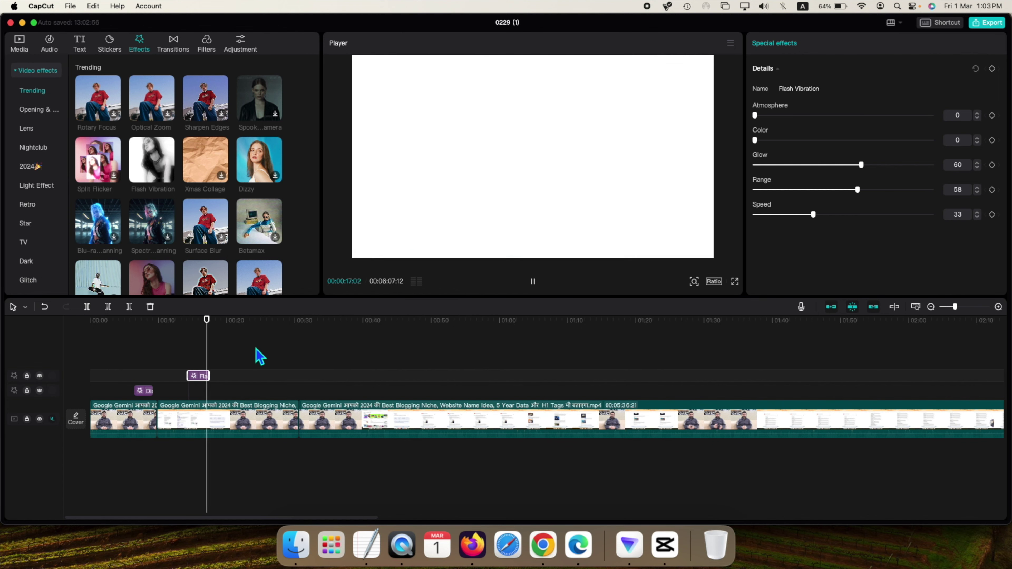
{"action": "key", "text": "space"}
- Add the Gradient Wipe transition at the cut between the second and third segments
{"action": "left_click", "coordinate": [175, 47]}
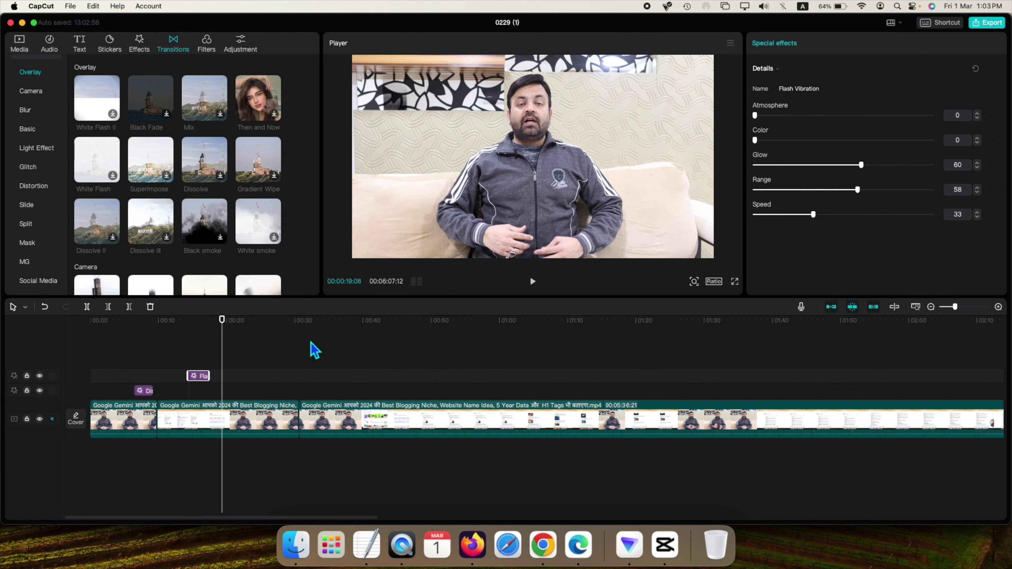
{"action": "left_click", "coordinate": [311, 429]}
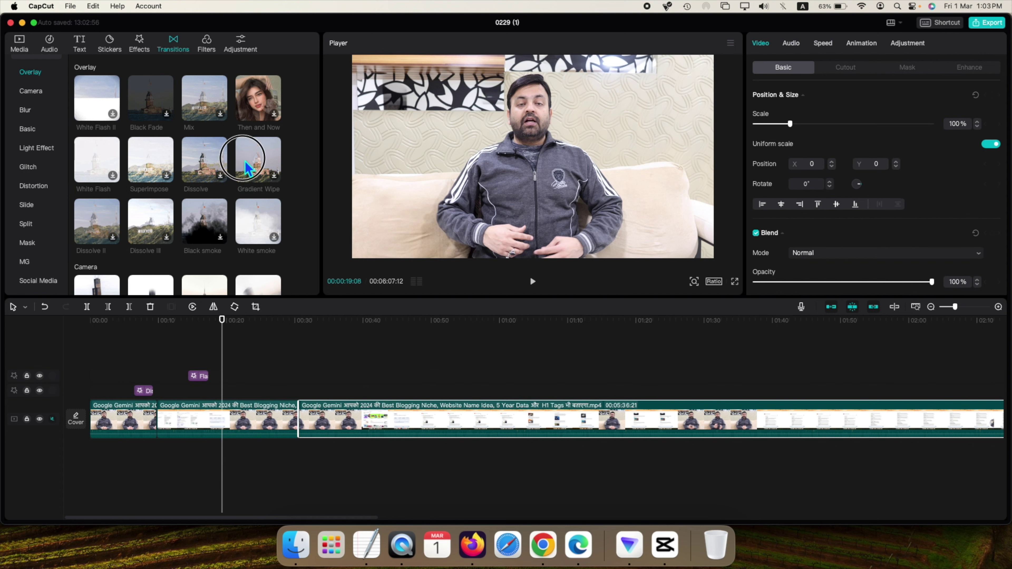
{"action": "left_click", "coordinate": [248, 168]}
{"action": "left_click_drag", "start_coordinate": [248, 169], "coordinate": [300, 422]}
{"action": "left_click", "coordinate": [304, 345]}
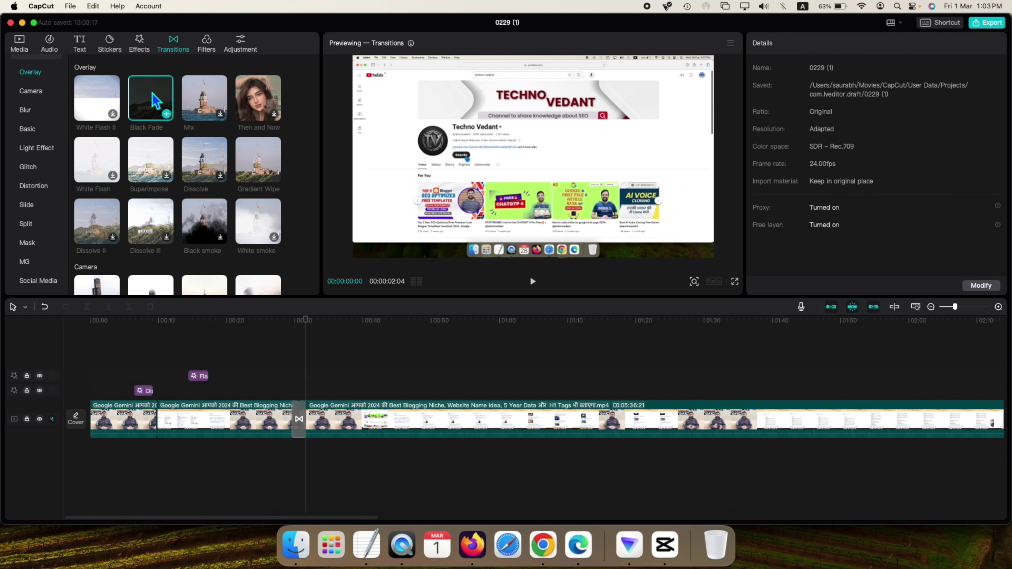
- Replace the transition between the second and third segments with Black Fade and play across the cut
{"action": "left_click_drag", "start_coordinate": [157, 104], "coordinate": [302, 424]}
{"action": "left_click", "coordinate": [293, 356]}
{"action": "key", "text": "space"}
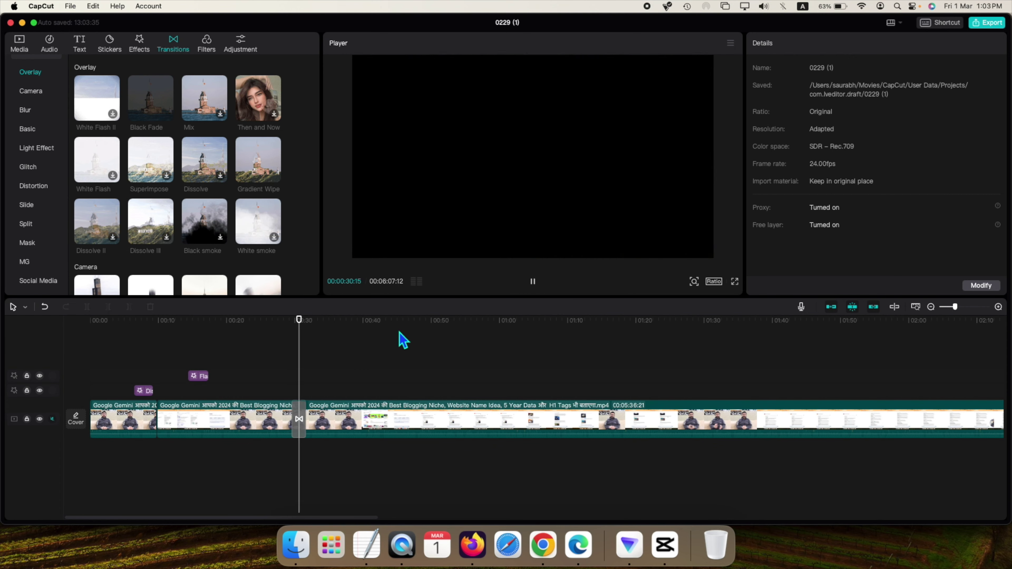
- Open the filters library and delete the Distorting Scintillation effect above the first segment
{"action": "left_click", "coordinate": [211, 40]}
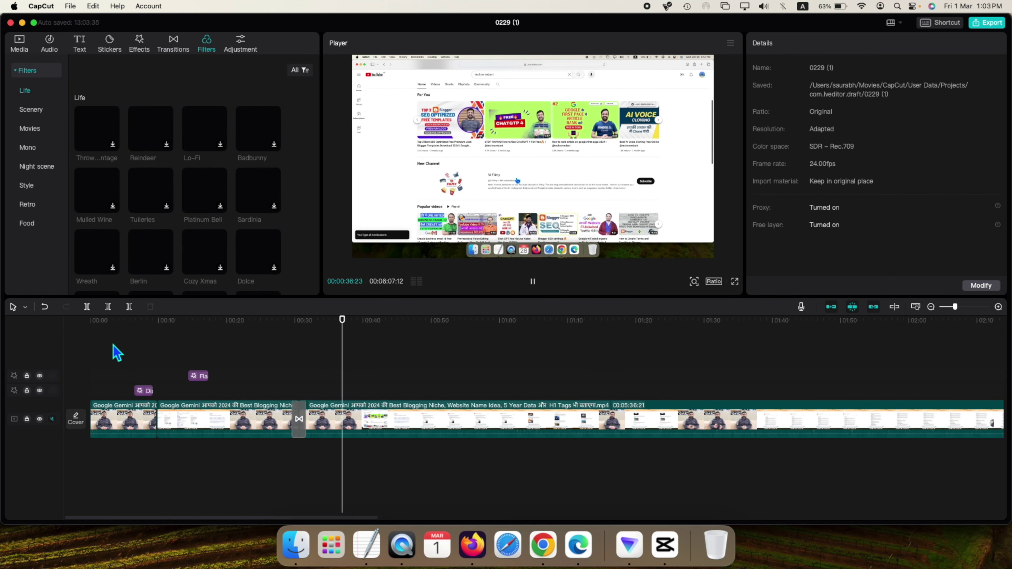
{"action": "left_click", "coordinate": [111, 351]}
{"action": "left_click", "coordinate": [144, 391]}
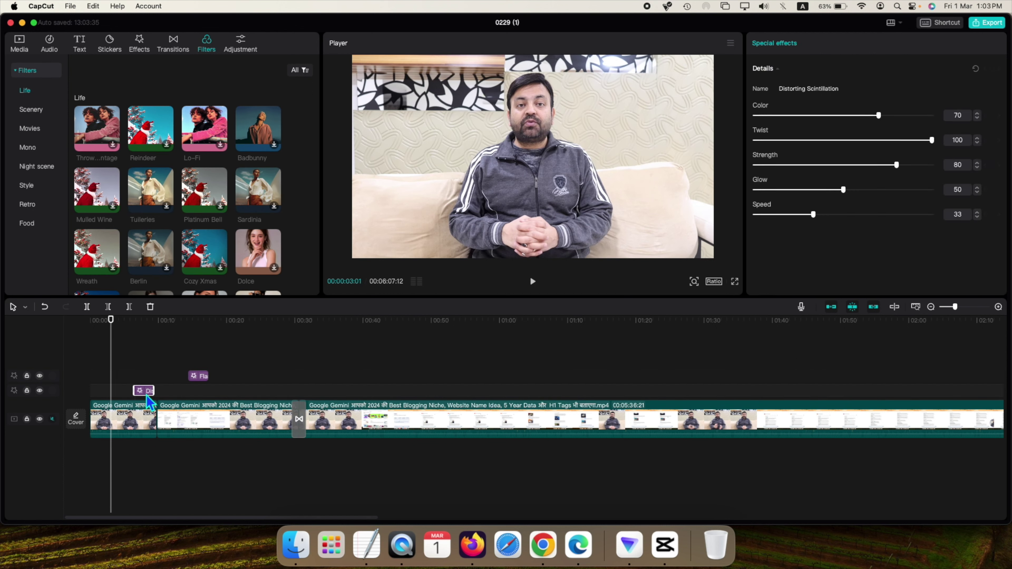
{"action": "key", "text": "Delete"}
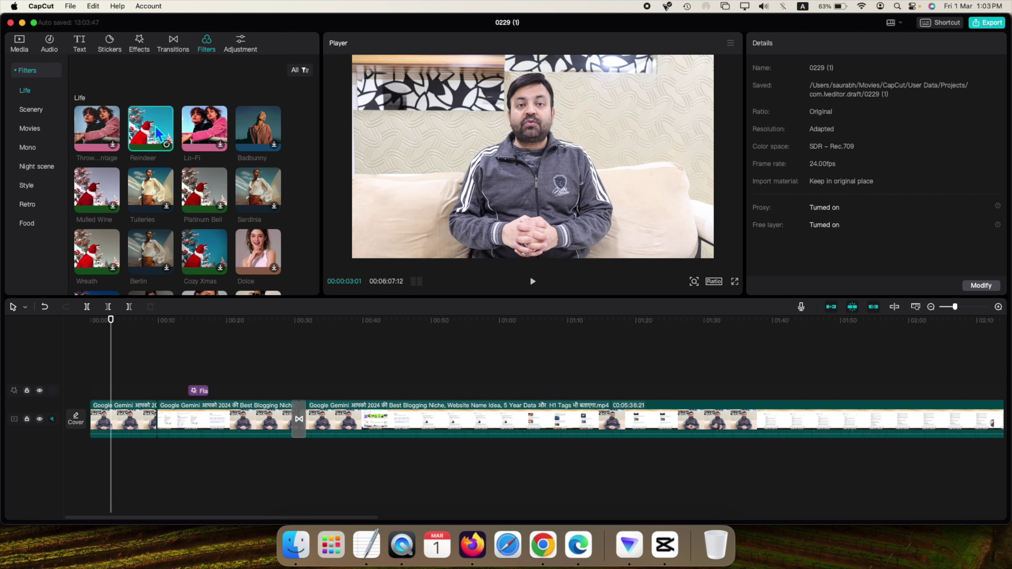
- Preview the Reindeer filter from the Life category, place it above the first segment at about 5 seconds, and play that section
{"action": "left_click", "coordinate": [164, 143]}
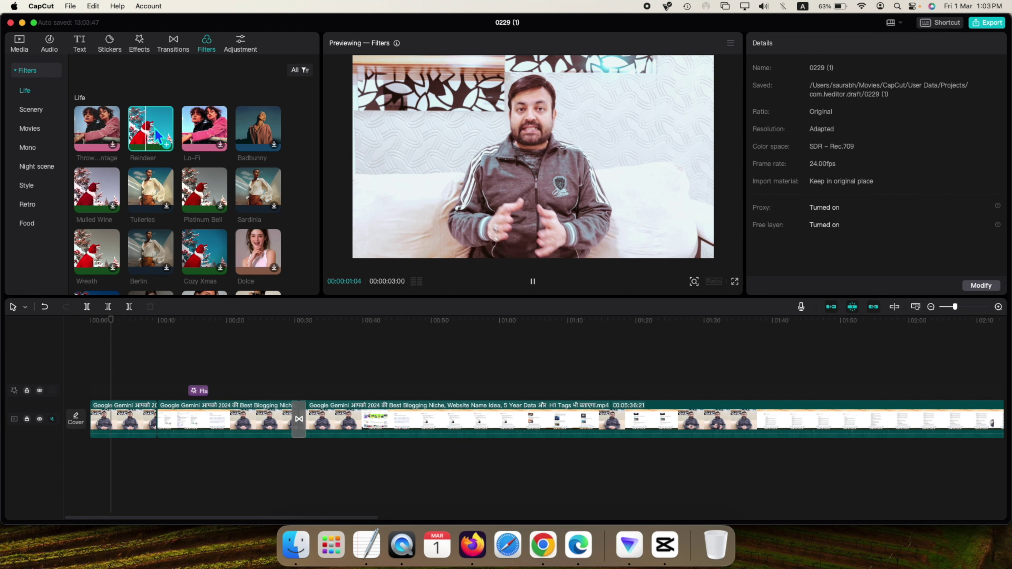
{"action": "left_click", "coordinate": [127, 370]}
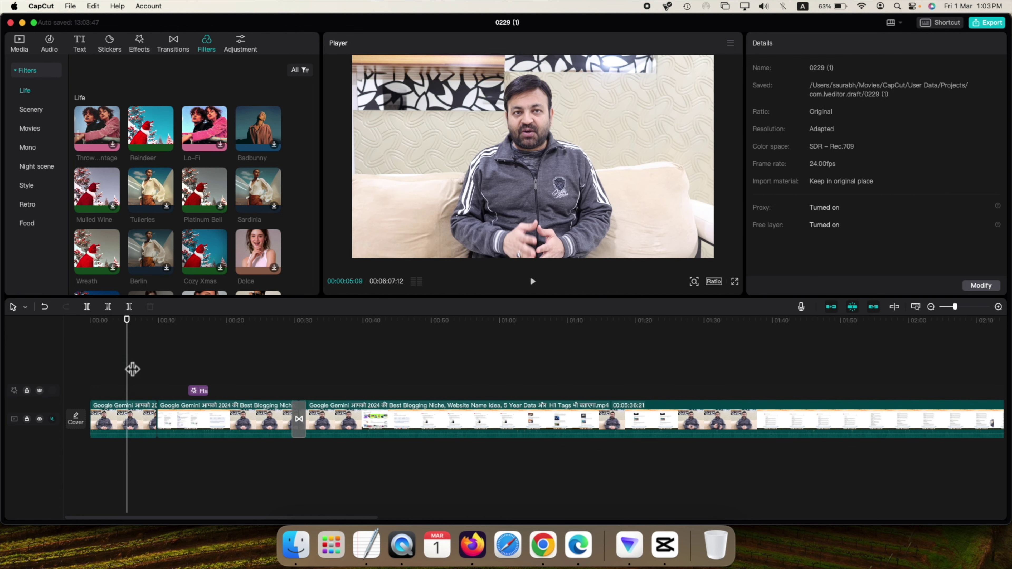
{"action": "left_click", "coordinate": [153, 132]}
{"action": "left_click_drag", "start_coordinate": [143, 237], "coordinate": [125, 385]}
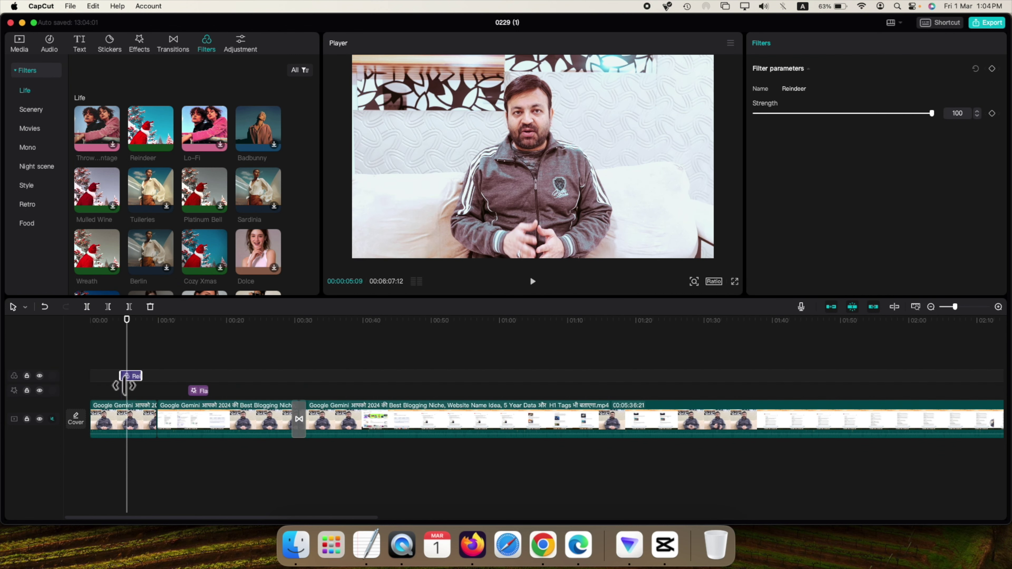
{"action": "left_click", "coordinate": [114, 350]}
{"action": "key", "text": "space"}
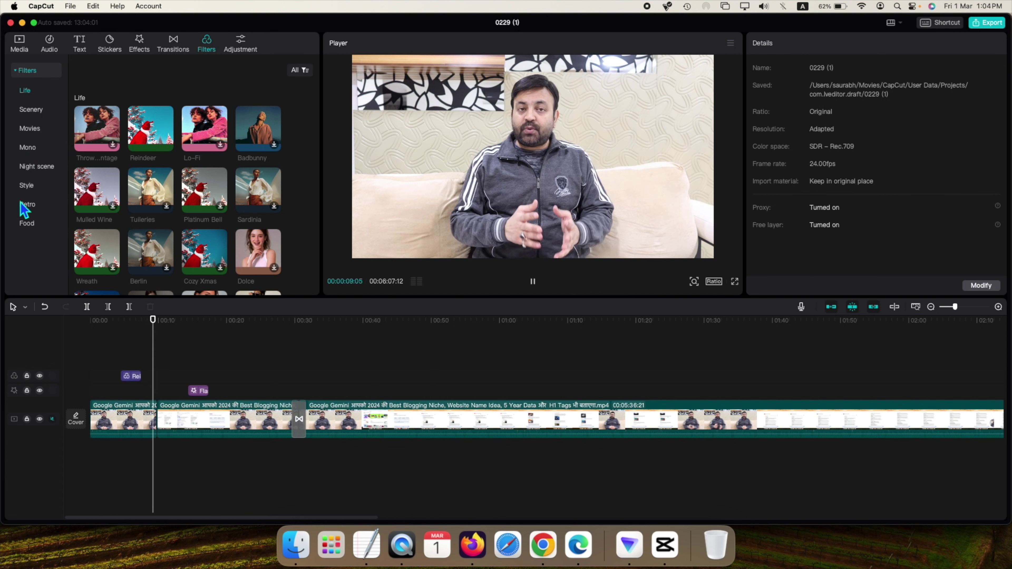
{"action": "key", "text": "space"}
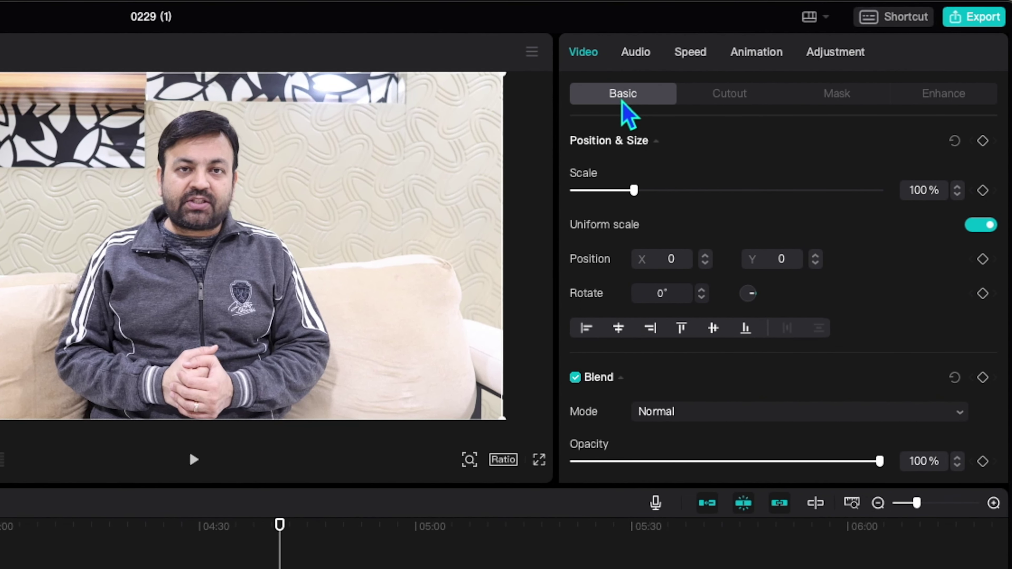
- Look through the selected clip's cutout, mask and enhance settings, and enlarge the clip to 119% scale
{"action": "left_click", "coordinate": [733, 96]}
{"action": "left_click", "coordinate": [849, 96]}
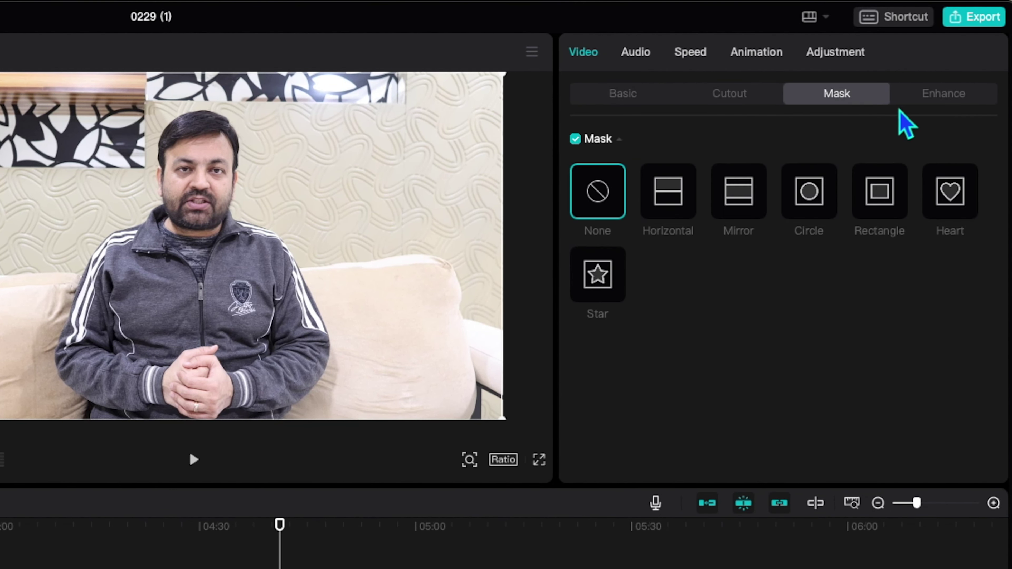
{"action": "left_click", "coordinate": [920, 100]}
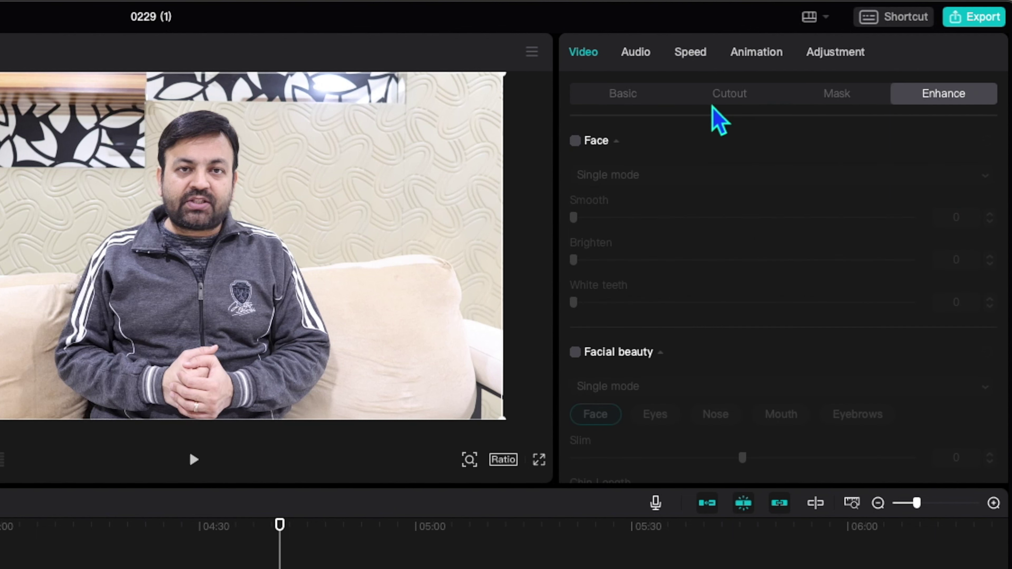
{"action": "left_click", "coordinate": [625, 98]}
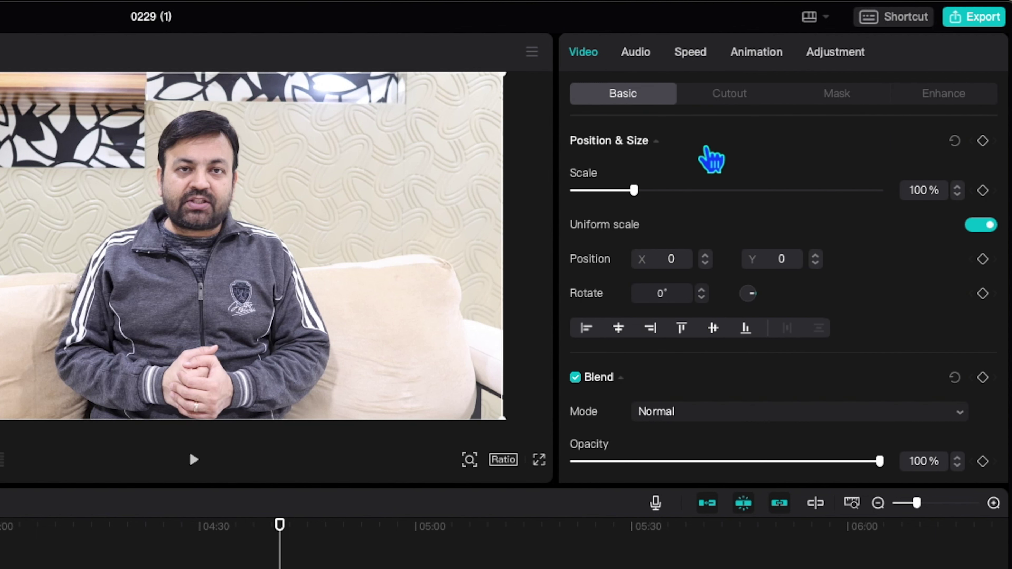
{"action": "mouse_move", "coordinate": [634, 191]}
{"action": "left_mouse_down"}
{"action": "mouse_move", "coordinate": [702, 192]}
{"action": "mouse_move", "coordinate": [648, 191]}
{"action": "left_mouse_up"}
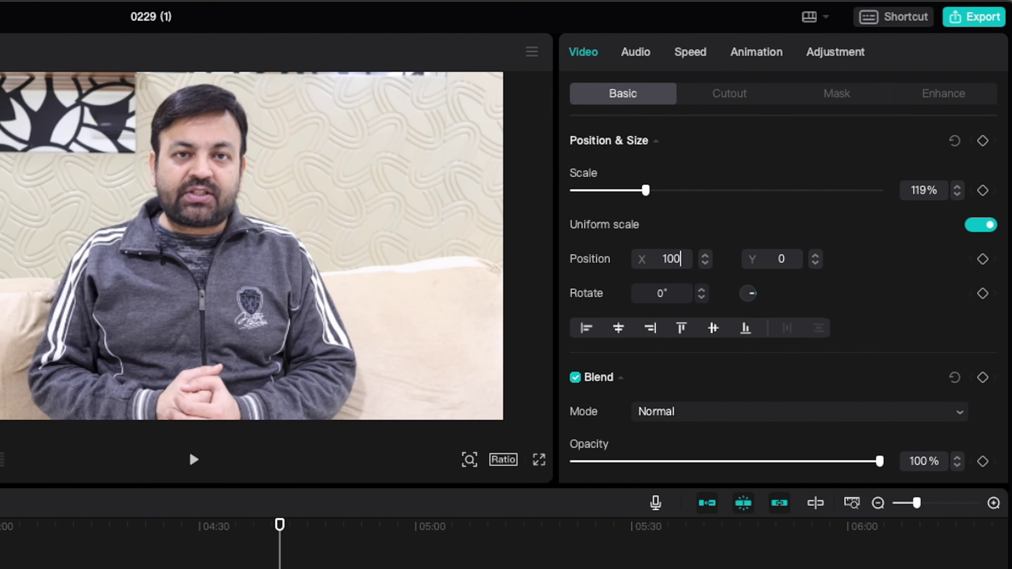
- Set the clip's Y position to 100, then shrink it to 95% and move it to about X -635, Y 510 in the preview
{"action": "left_click", "coordinate": [769, 261]}
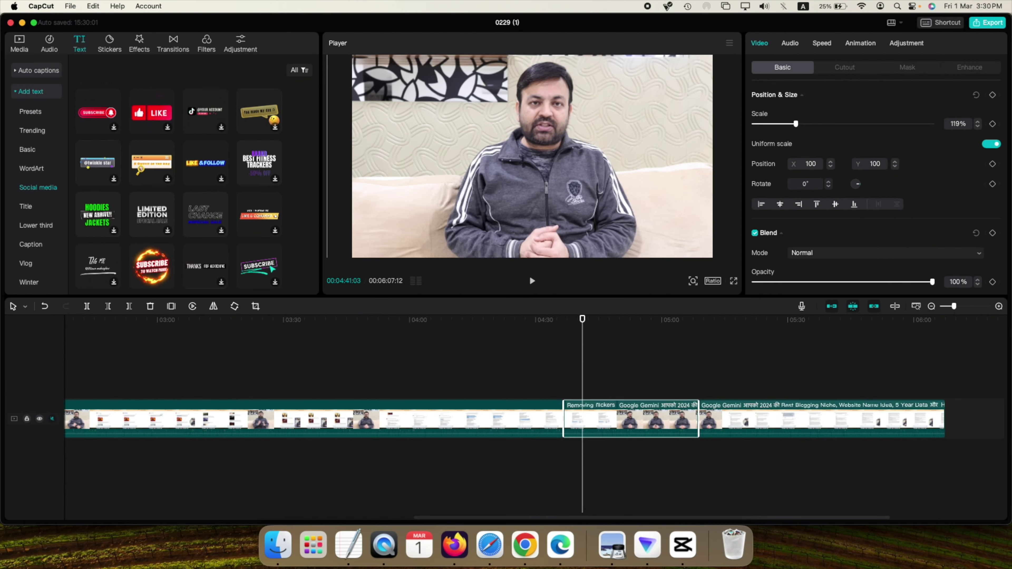
{"action": "left_click_drag", "start_coordinate": [629, 143], "coordinate": [558, 105]}
{"action": "left_click_drag", "start_coordinate": [684, 228], "coordinate": [644, 204]}
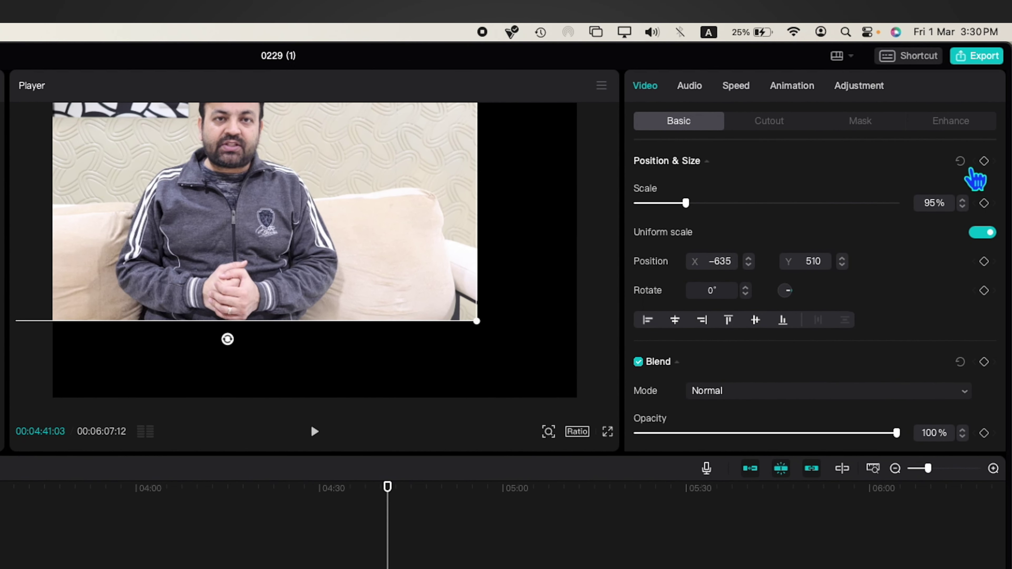
- Reset the clip's position and size, shift it sideways to about X 1833, Y 93 in the preview, and align it left
{"action": "left_click", "coordinate": [960, 162]}
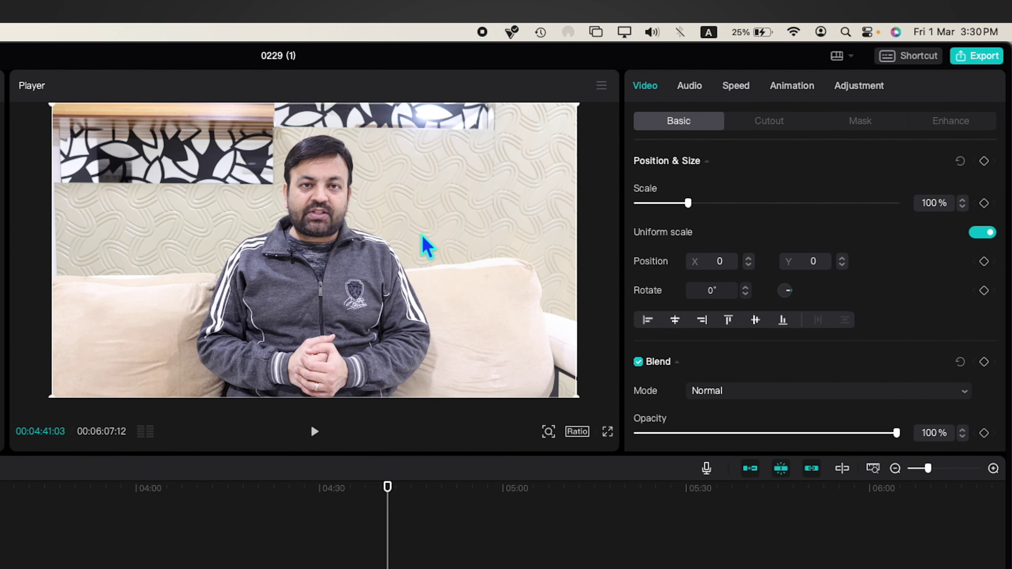
{"action": "left_click_drag", "start_coordinate": [232, 236], "coordinate": [454, 237]}
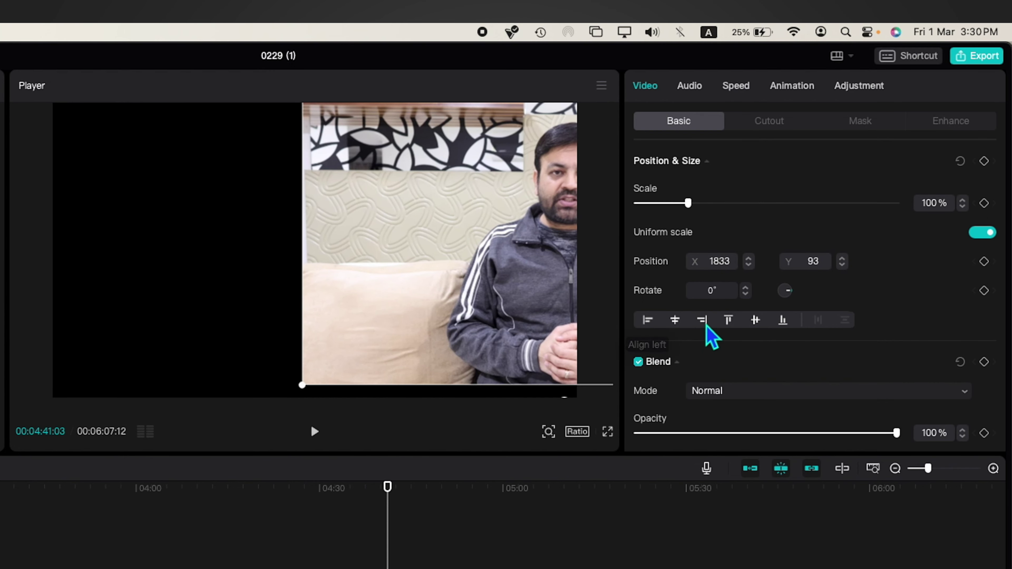
{"action": "left_click", "coordinate": [648, 320]}
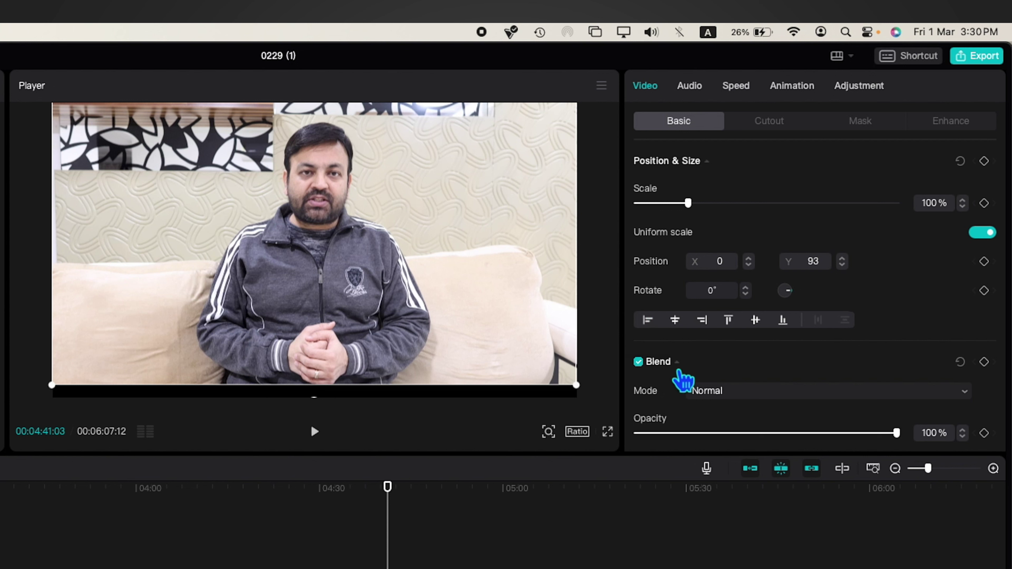
- Switch the clip's Blend settings off and back on
{"action": "left_click", "coordinate": [648, 367]}
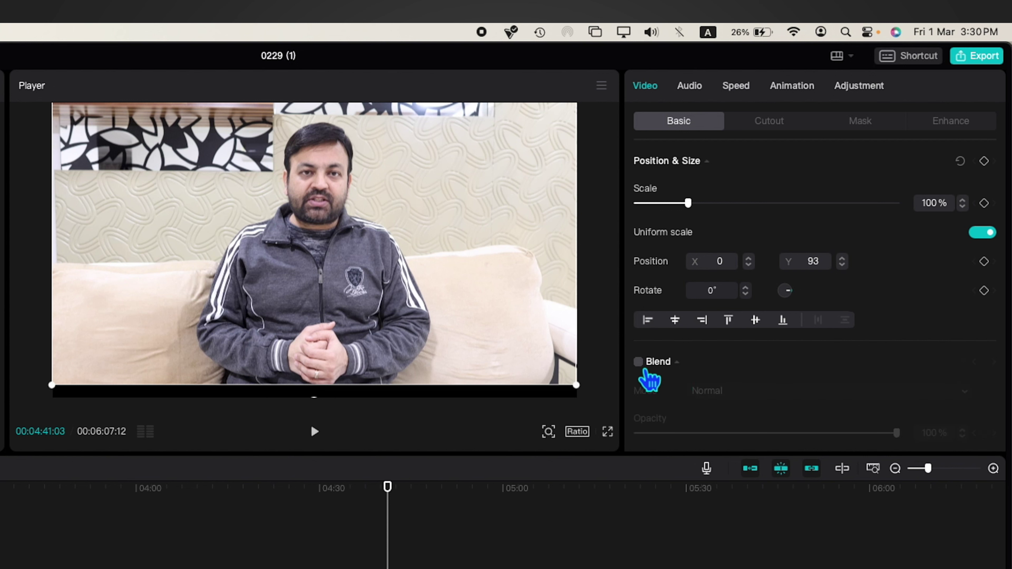
{"action": "left_click", "coordinate": [645, 369]}
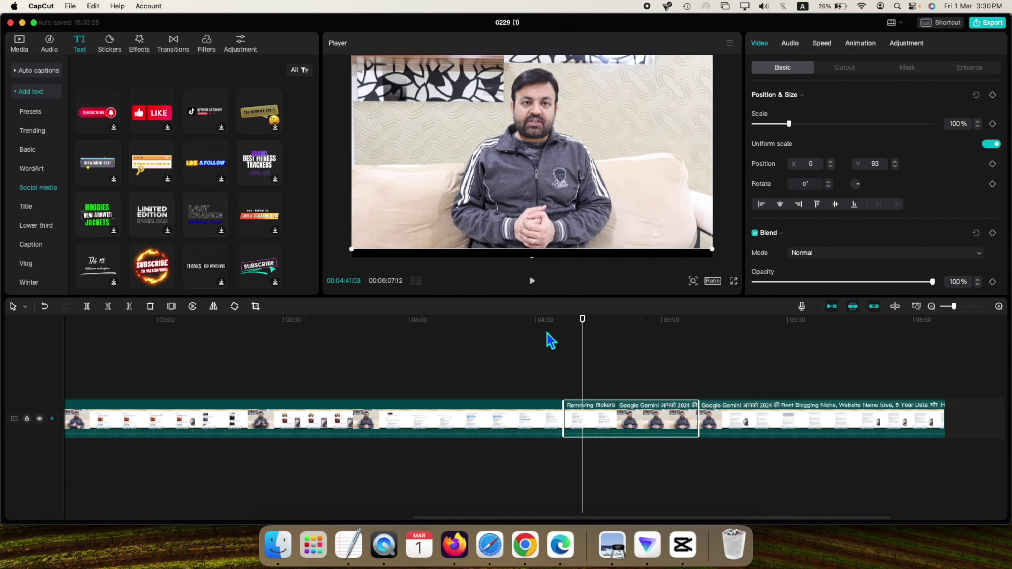
- Add the Old tv film effects overlay video from Finder above the main track, across the cut near 04:36, and preview its source footage
{"action": "left_click", "coordinate": [542, 339]}
{"action": "left_click", "coordinate": [539, 420]}
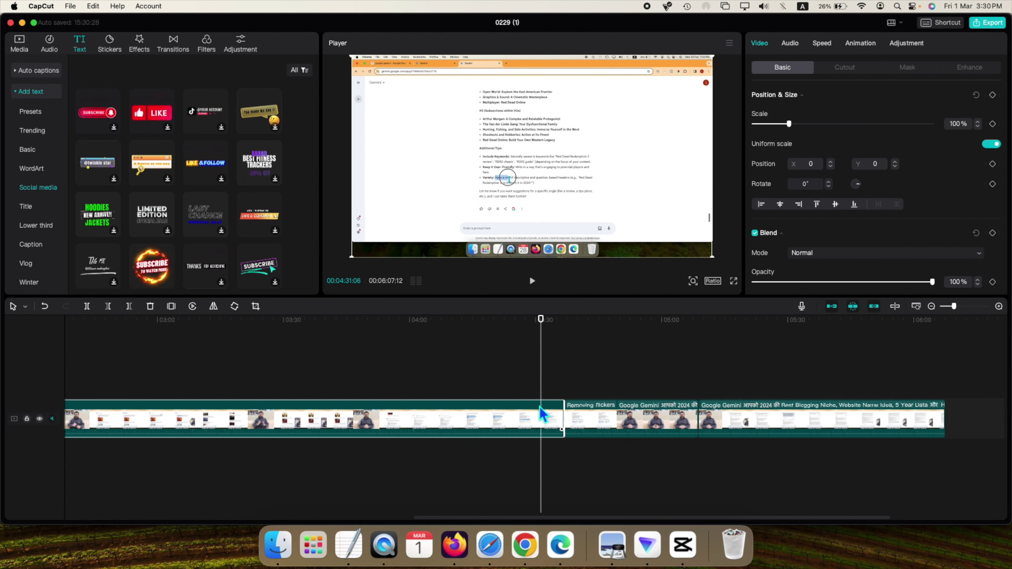
{"action": "left_click_drag", "start_coordinate": [544, 385], "coordinate": [568, 389]}
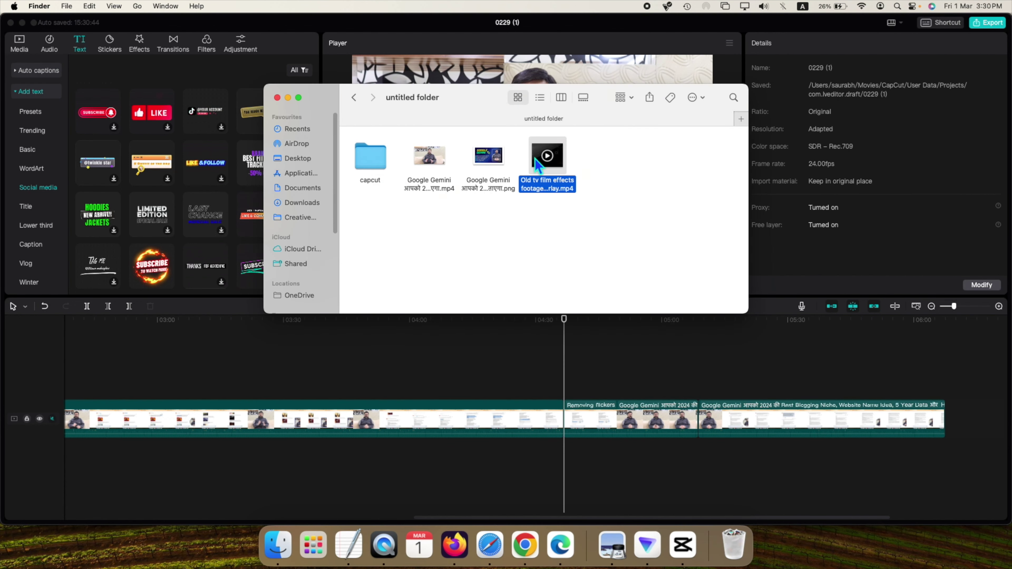
{"action": "left_click_drag", "start_coordinate": [547, 158], "coordinate": [571, 385]}
{"action": "left_click", "coordinate": [588, 387]}
{"action": "left_click", "coordinate": [187, 138]}
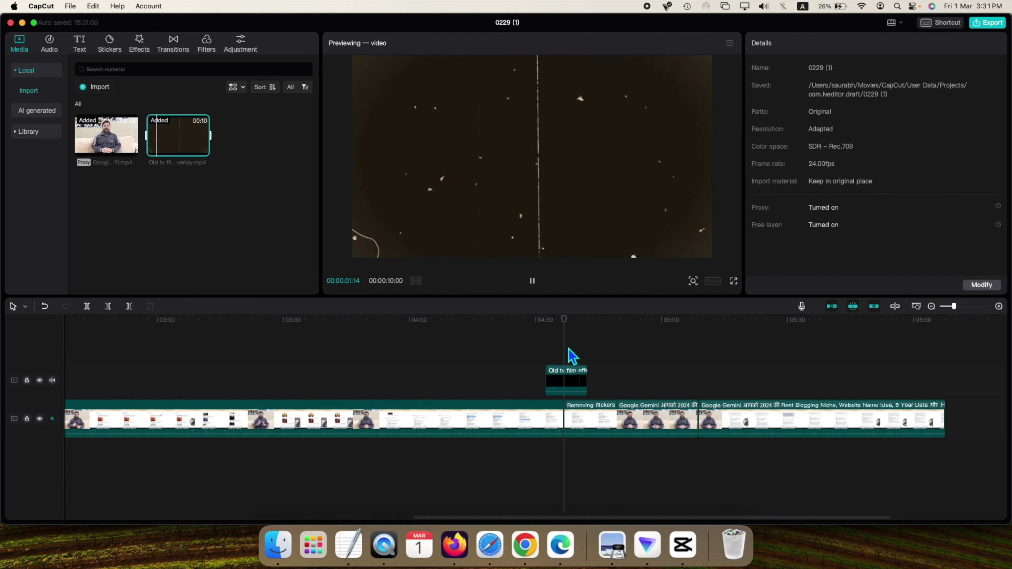
{"action": "left_click", "coordinate": [534, 284]}
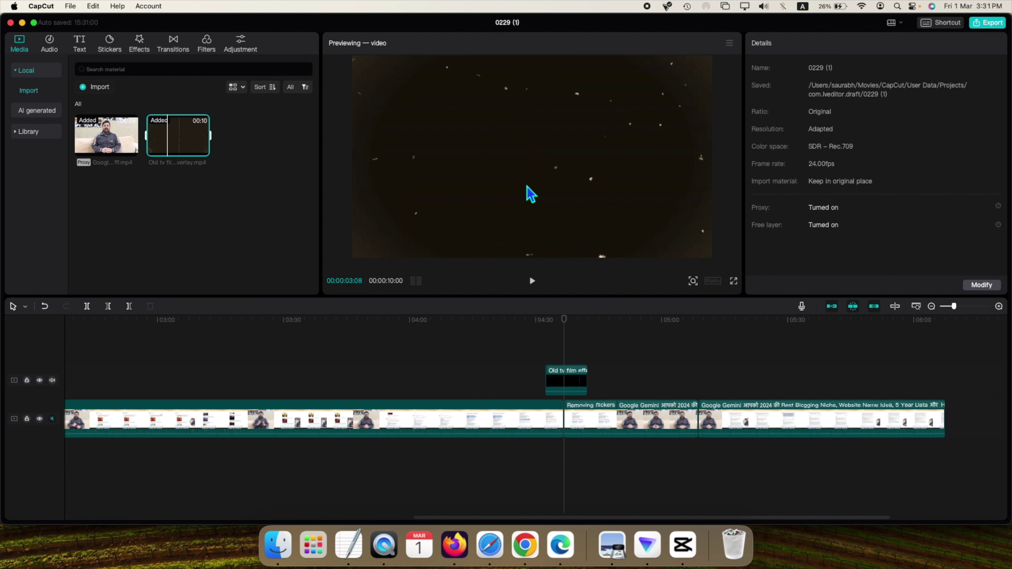
- Set the film effects overlay's blend mode to Screen and play back the combined footage
{"action": "left_click", "coordinate": [570, 384]}
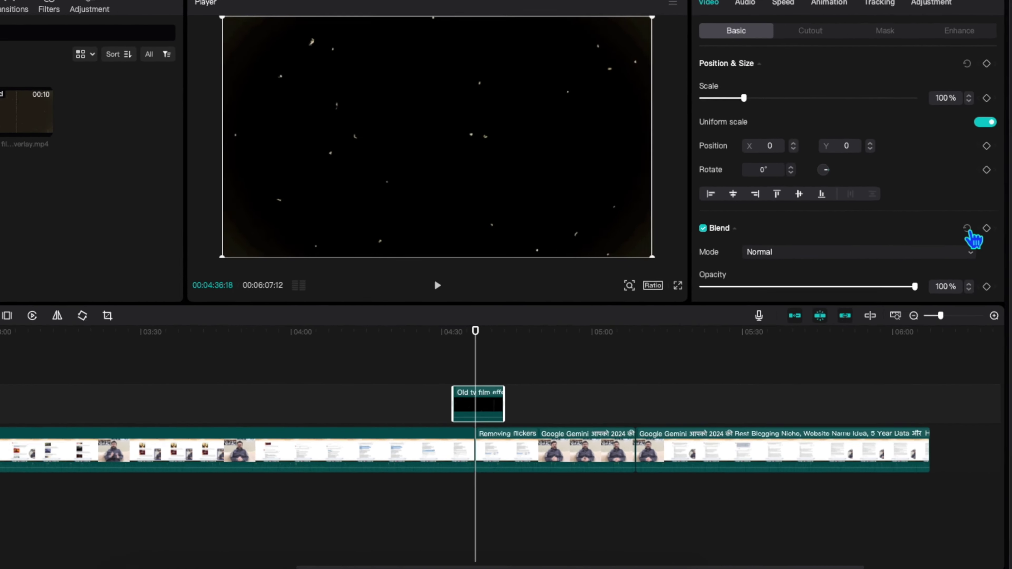
{"action": "left_click", "coordinate": [810, 258]}
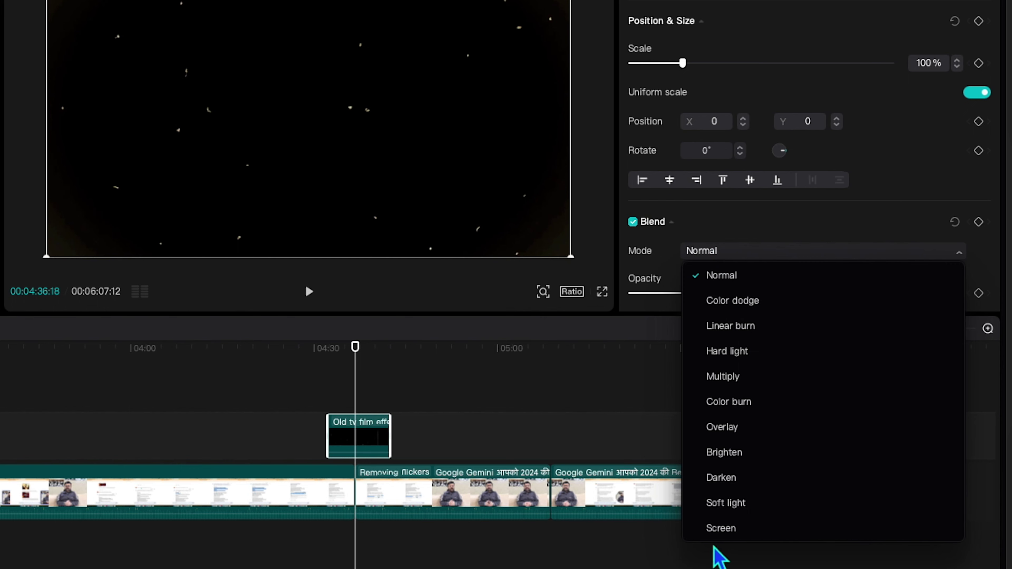
{"action": "left_click", "coordinate": [737, 531]}
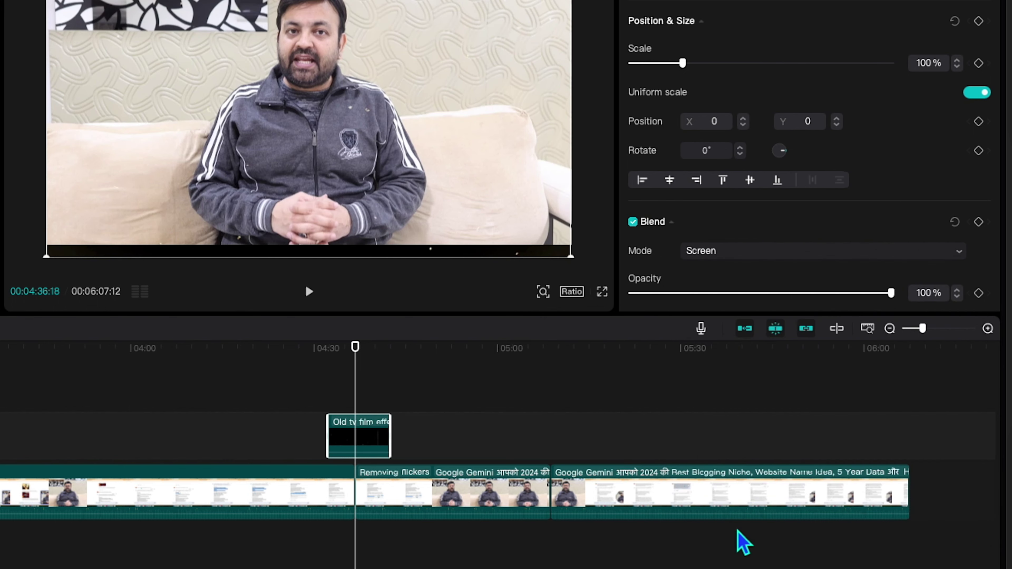
{"action": "left_click", "coordinate": [317, 295]}
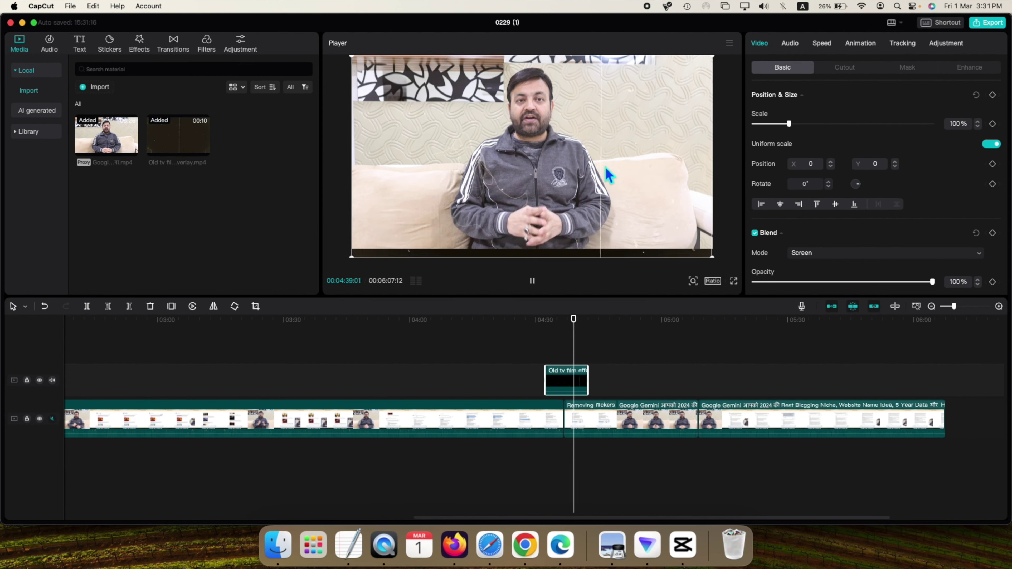
{"action": "left_click", "coordinate": [533, 282]}
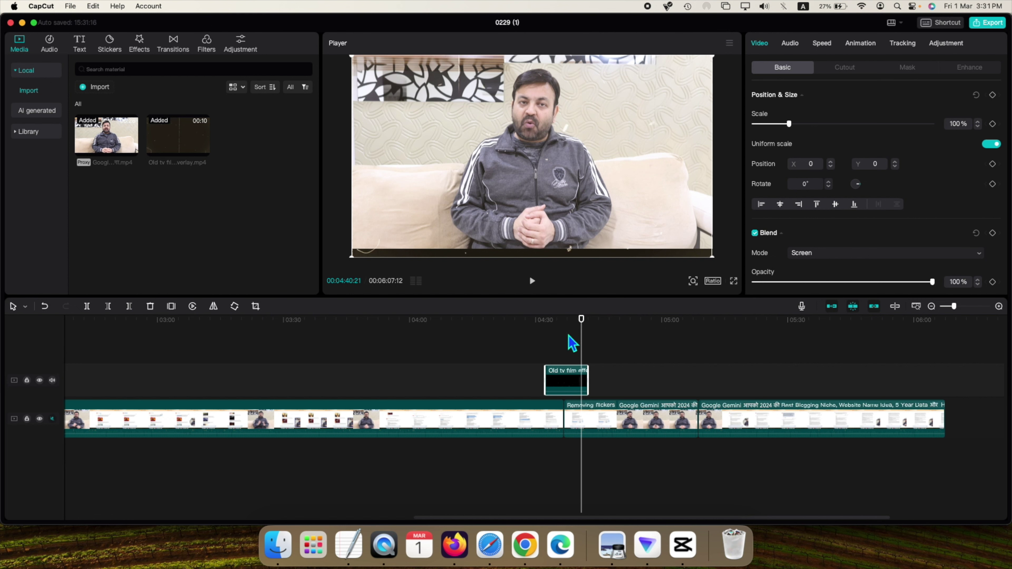
- Undo the overlay's Screen blending, apply the Darken blend mode instead, and check the frame at about 04:38
{"action": "key", "text": "super+z"}
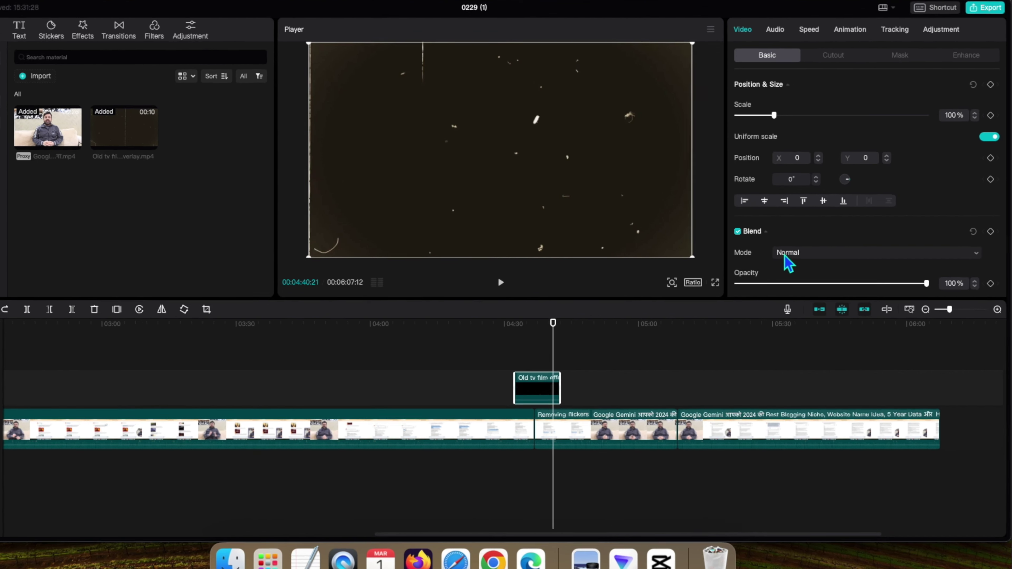
{"action": "left_click", "coordinate": [801, 253]}
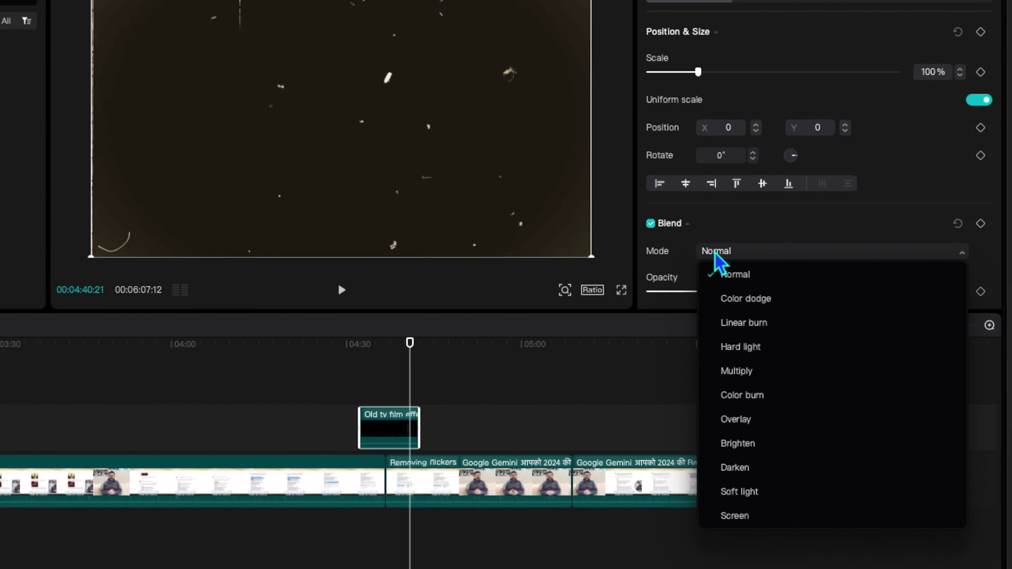
{"action": "left_click", "coordinate": [721, 477]}
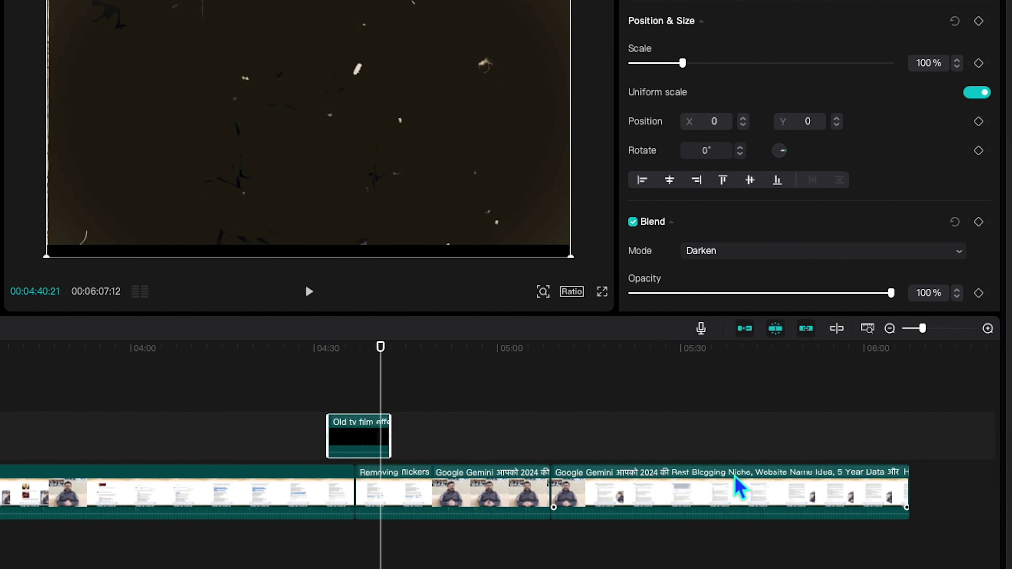
{"action": "left_click", "coordinate": [366, 373]}
{"action": "left_click", "coordinate": [379, 436]}
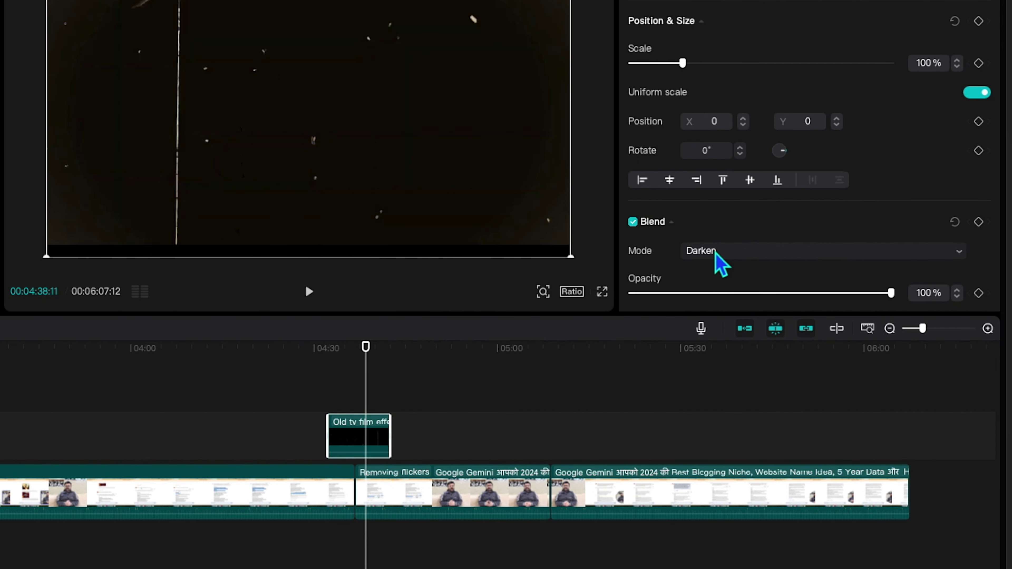
- Try the Color dodge, Linear burn and Hard light blend modes on the overlay, ending with Screen
{"action": "left_click", "coordinate": [716, 254]}
{"action": "left_click", "coordinate": [738, 300]}
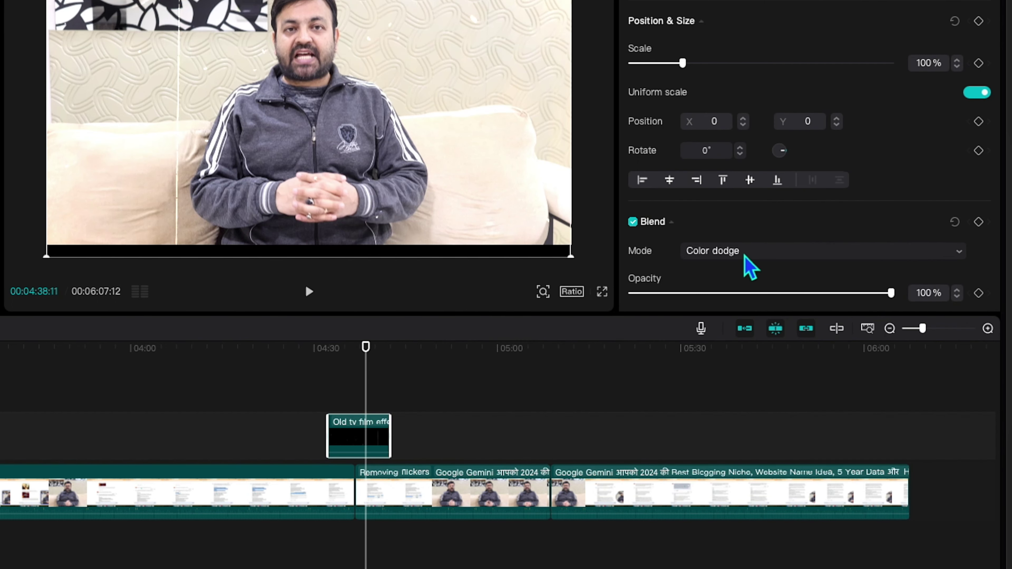
{"action": "left_click", "coordinate": [745, 255]}
{"action": "left_click", "coordinate": [741, 327]}
{"action": "left_click", "coordinate": [741, 255]}
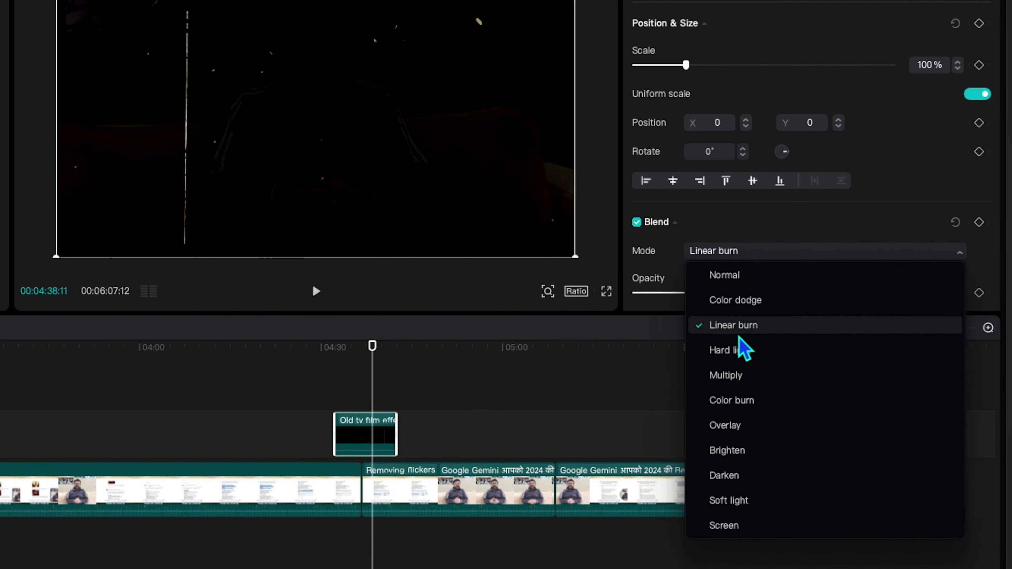
{"action": "left_click", "coordinate": [742, 350]}
{"action": "left_click", "coordinate": [753, 254]}
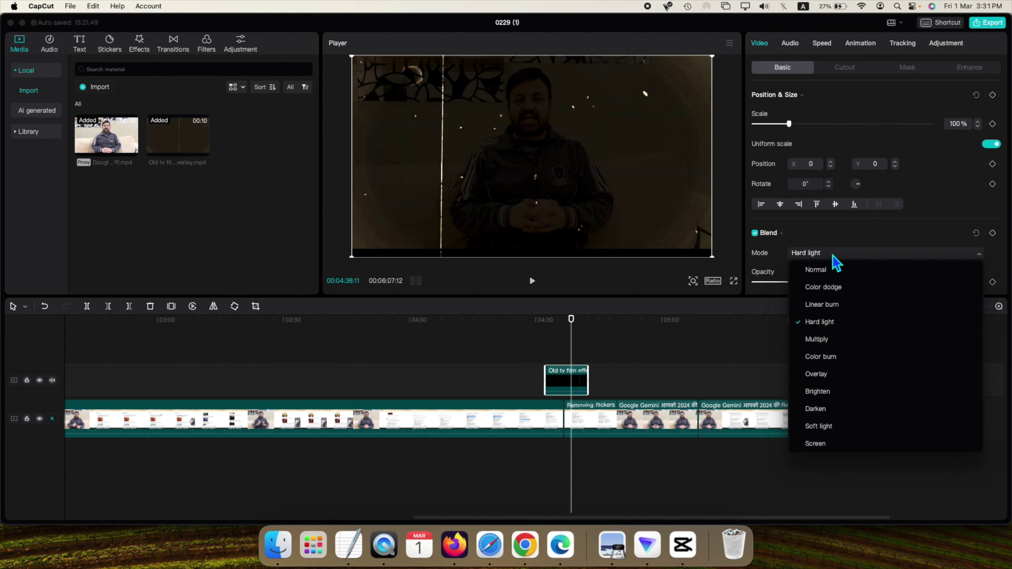
{"action": "left_click", "coordinate": [813, 446]}
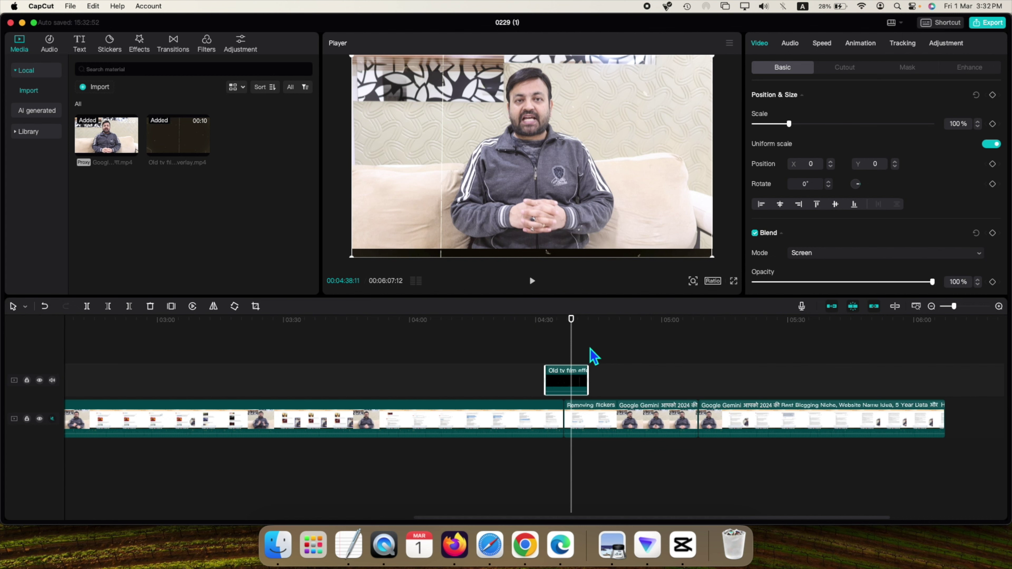
- Look through the overlay clip's remaining basic settings and delete the clip from the timeline
{"action": "scroll", "coordinate": [856, 231], "scroll_direction": "down", "scroll_amount": 5}
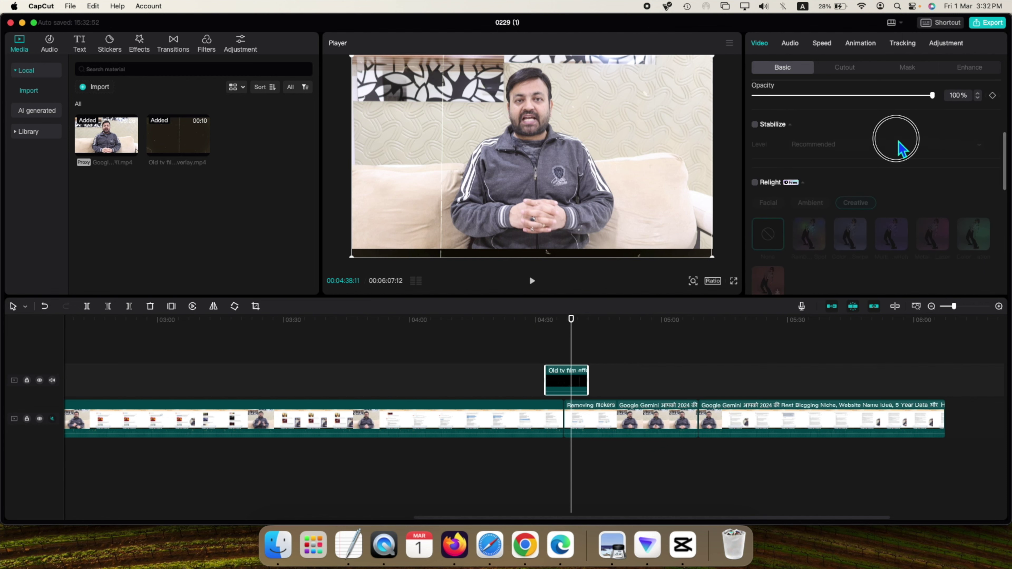
{"action": "left_click", "coordinate": [556, 373]}
{"action": "key", "text": "Delete"}
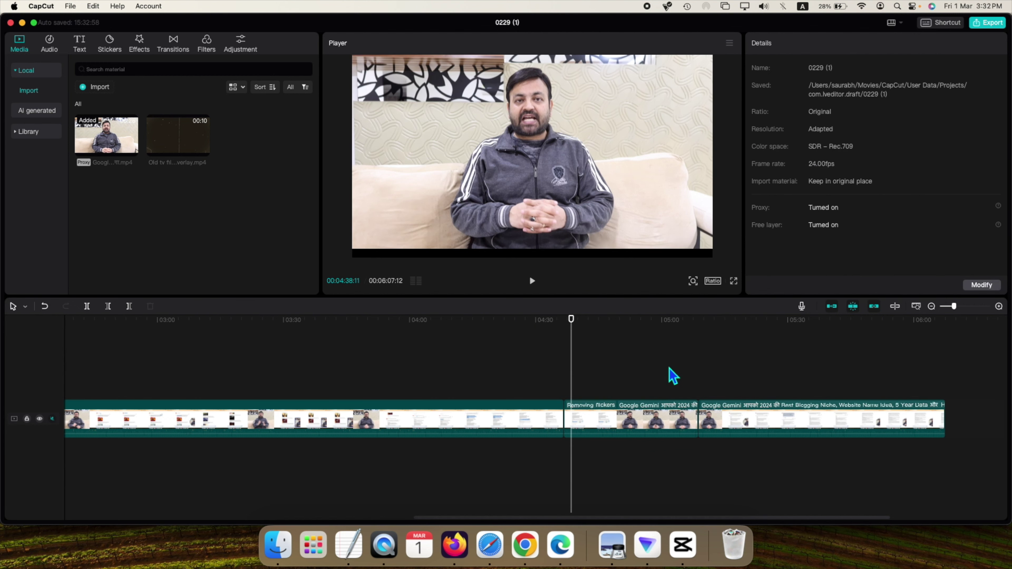
- Lower the middle main-track clip's opacity to 47% and check an earlier frame at about 04:48
{"action": "left_click", "coordinate": [641, 415]}
{"action": "left_click_drag", "start_coordinate": [933, 282], "coordinate": [838, 282]}
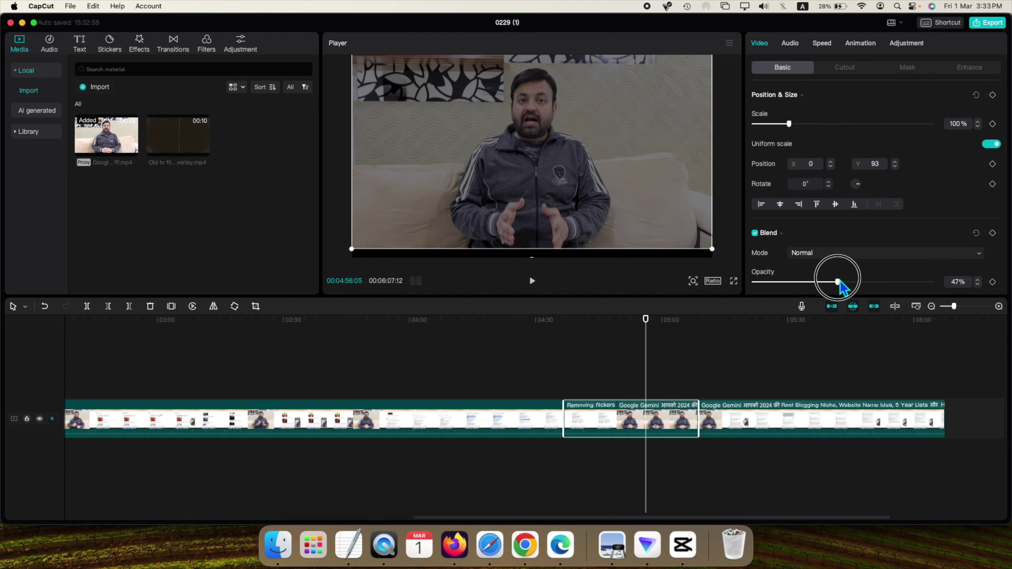
{"action": "left_click", "coordinate": [612, 323]}
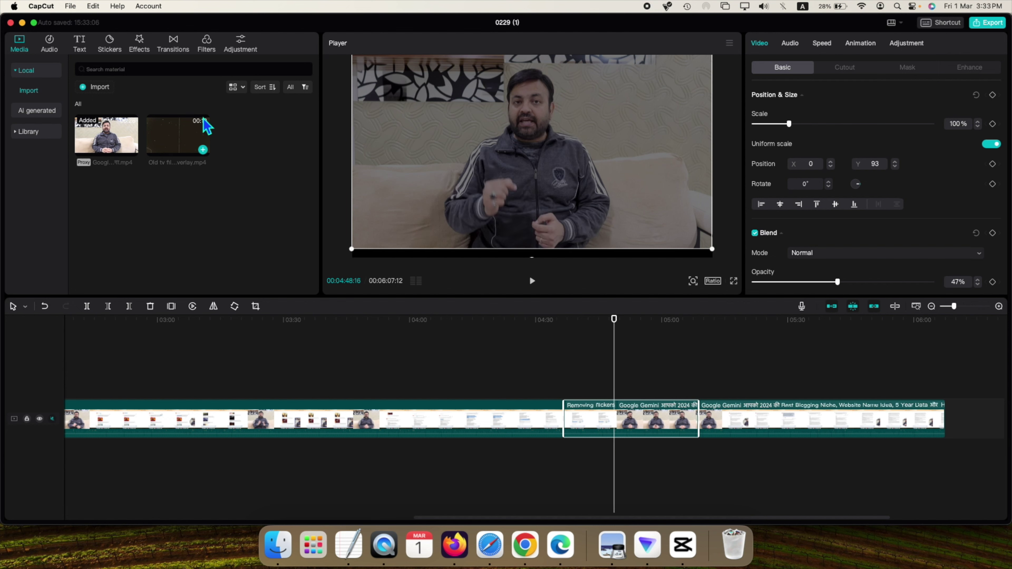
- Add the "Subscribe to watch more" social media text template above the dimmed clip at about 04:47 and play it back
{"action": "left_click", "coordinate": [80, 43]}
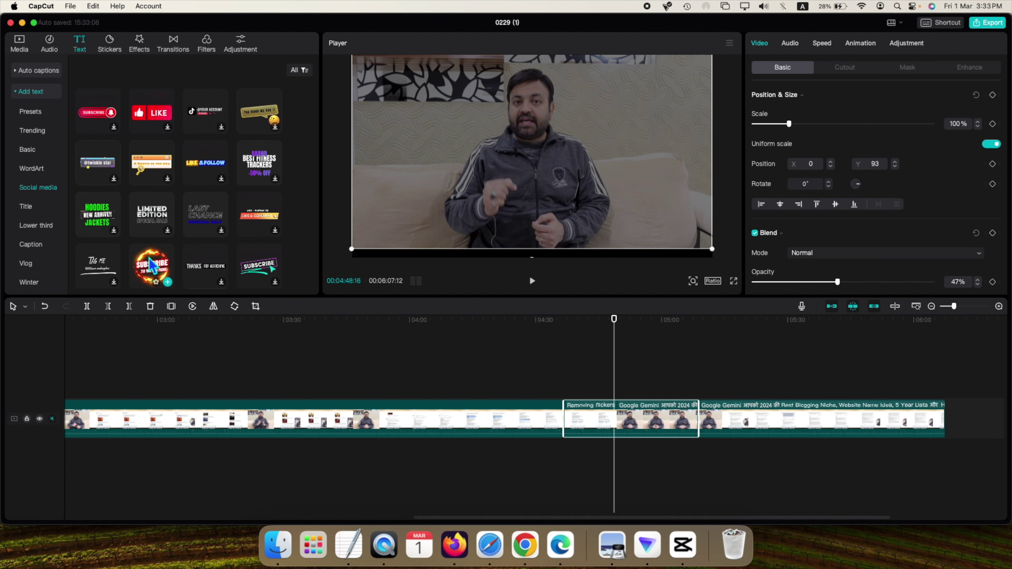
{"action": "left_click_drag", "start_coordinate": [151, 265], "coordinate": [652, 391]}
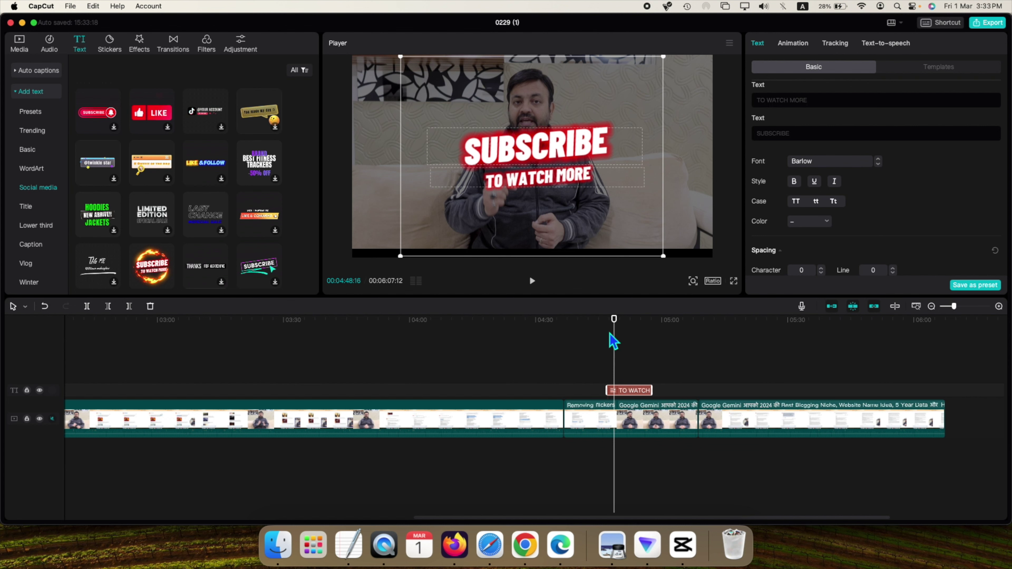
{"action": "left_click", "coordinate": [604, 340]}
{"action": "left_click", "coordinate": [542, 286]}
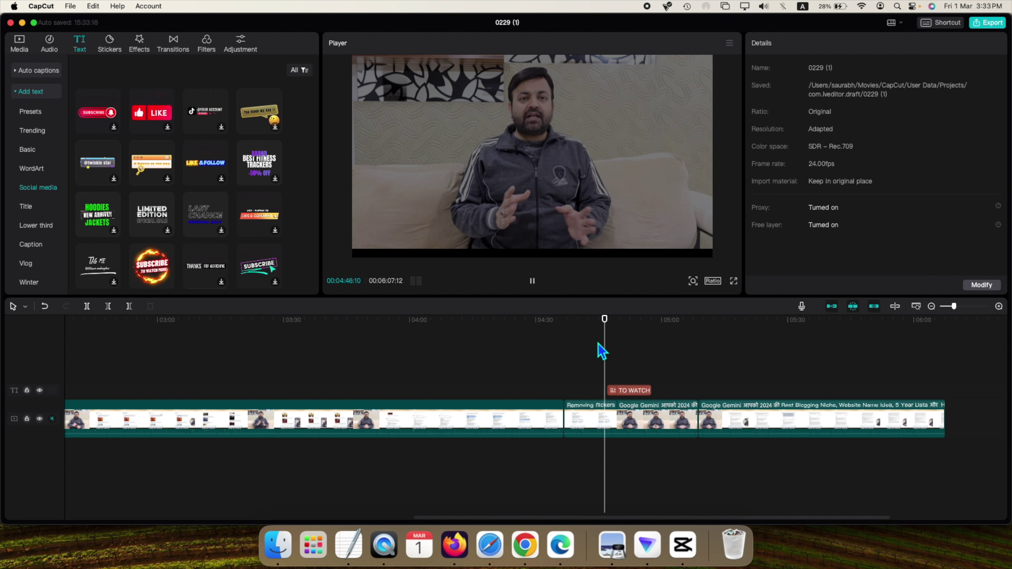
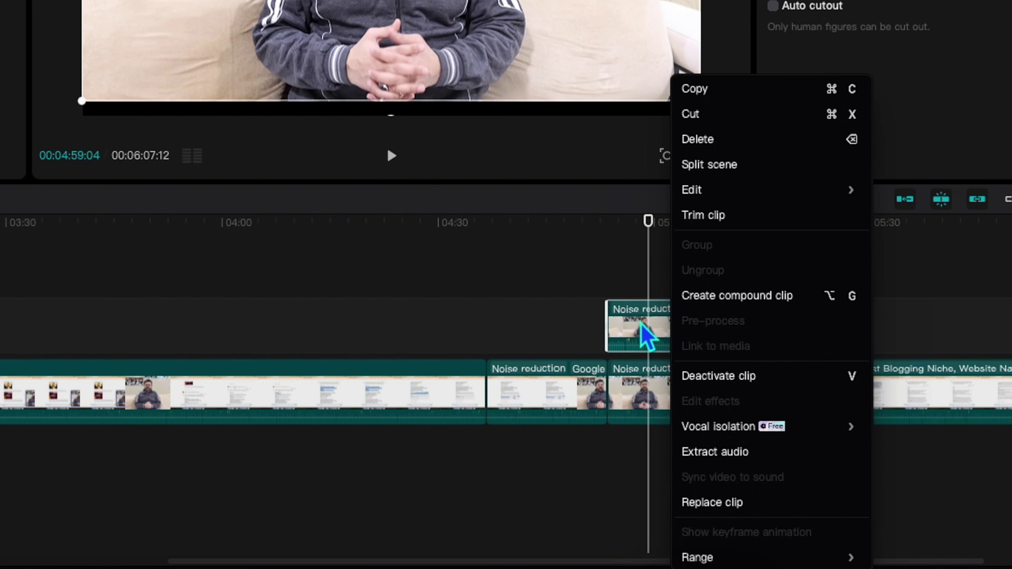
- Unmute the overlay track and strip the overlay clip's sound by extracting its audio and deleting the extracted piece
{"action": "left_click", "coordinate": [648, 336]}
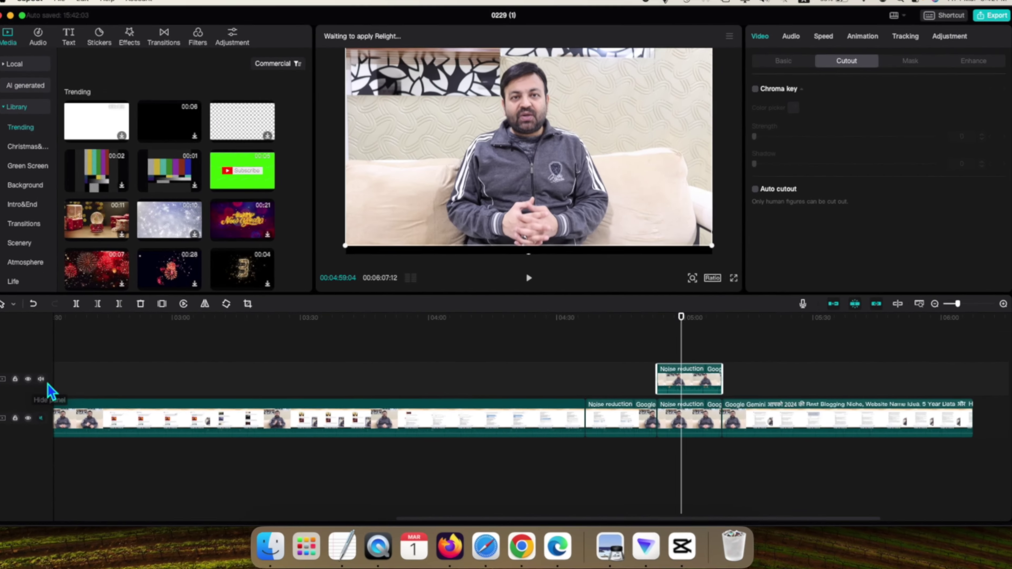
{"action": "left_click", "coordinate": [41, 379]}
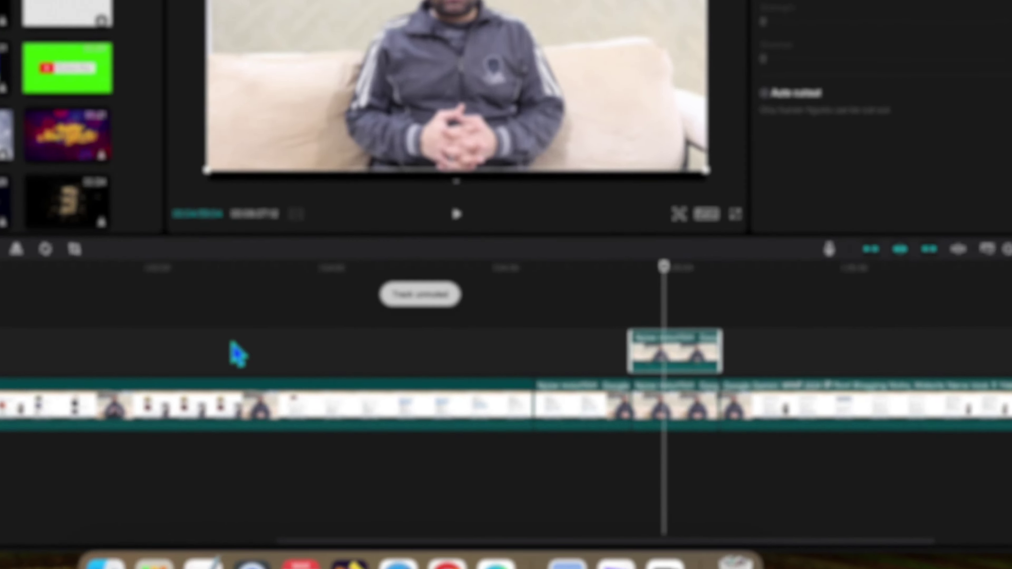
{"action": "right_click", "coordinate": [685, 351]}
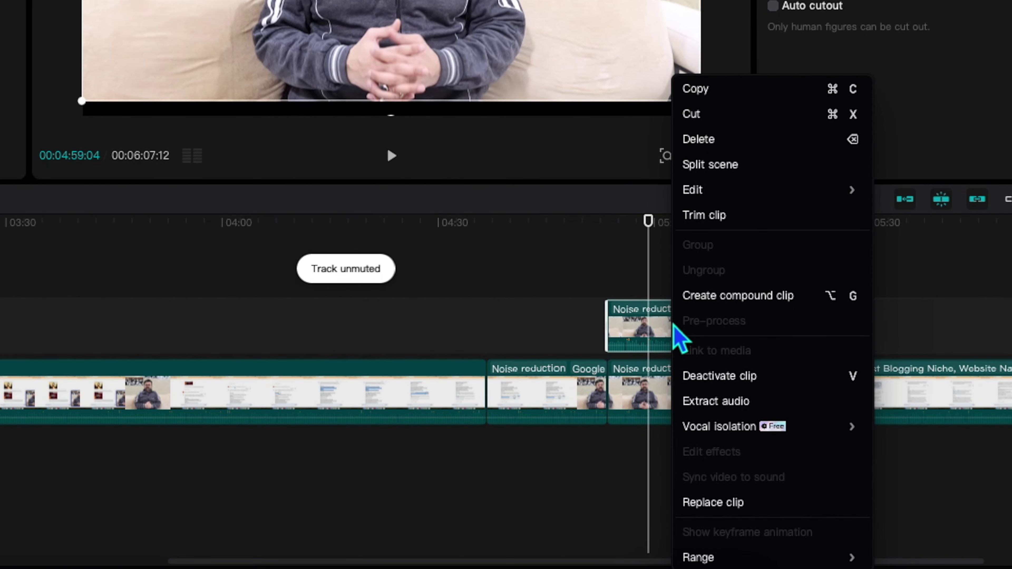
{"action": "left_click", "coordinate": [743, 404]}
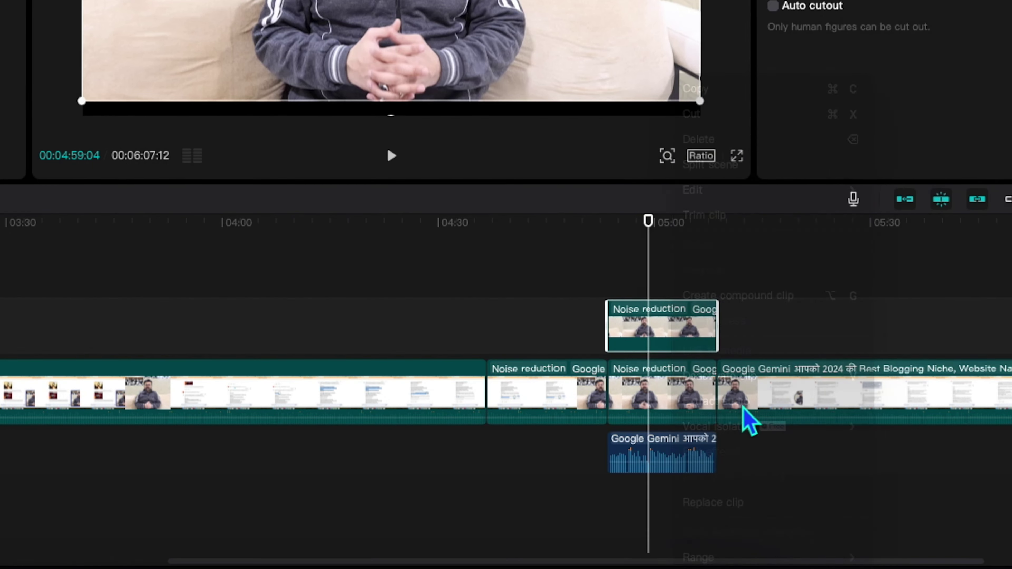
{"action": "left_click", "coordinate": [671, 448]}
{"action": "key", "text": "Delete"}
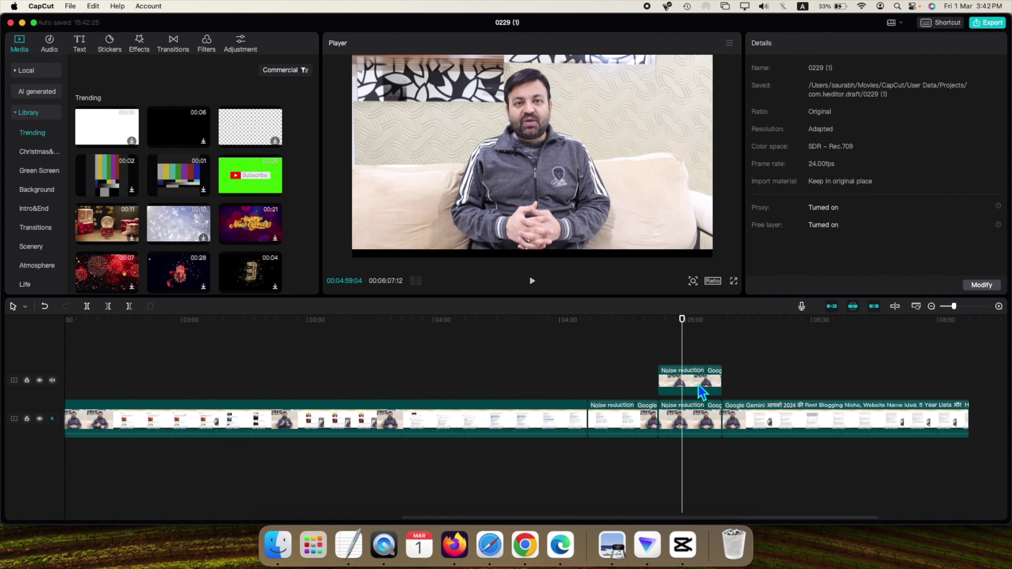
- Turn on Auto cutout for the talking-head clip on the overlay track
{"action": "left_click", "coordinate": [701, 393]}
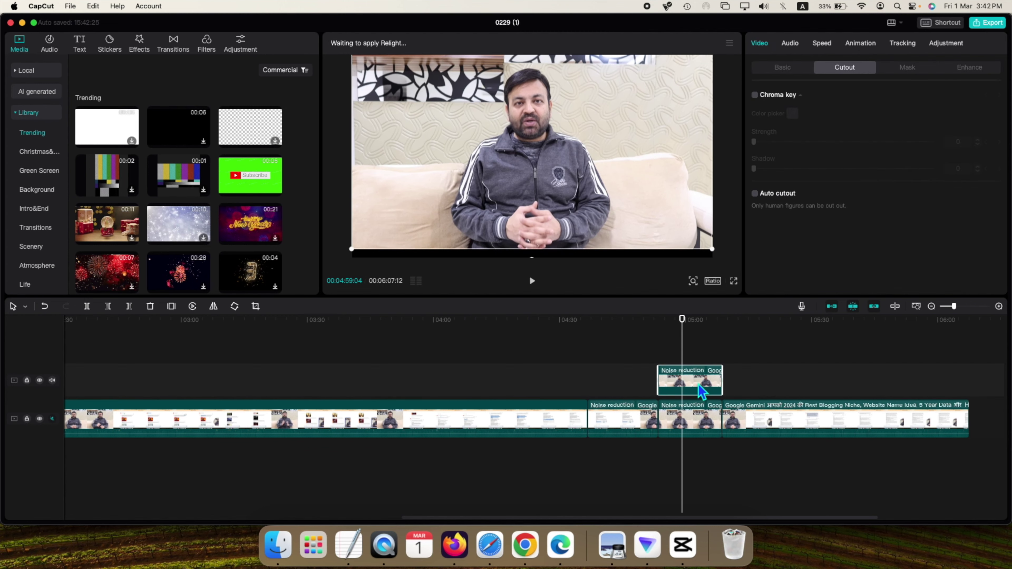
{"action": "left_click", "coordinate": [763, 197]}
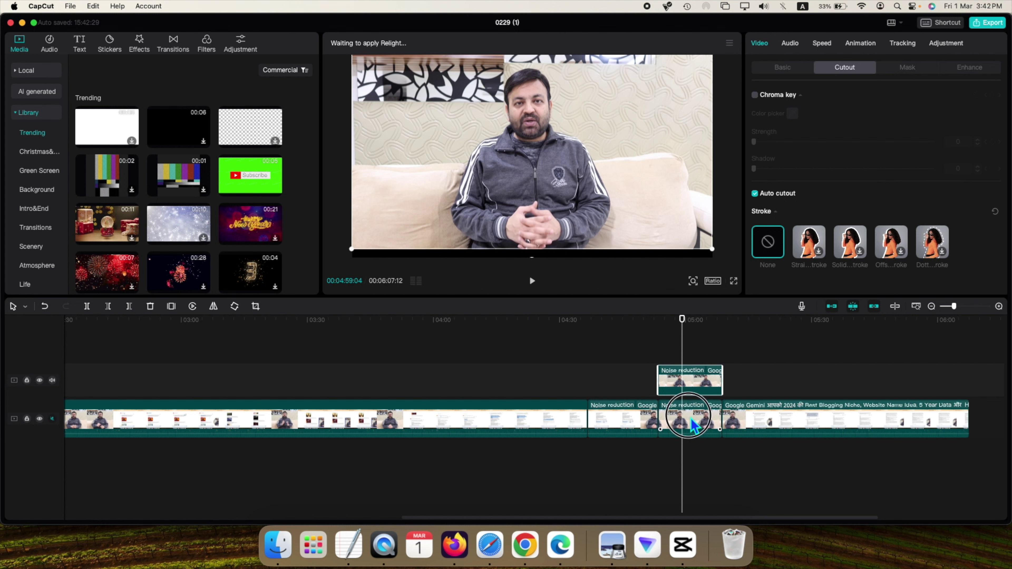
{"action": "left_click", "coordinate": [699, 426]}
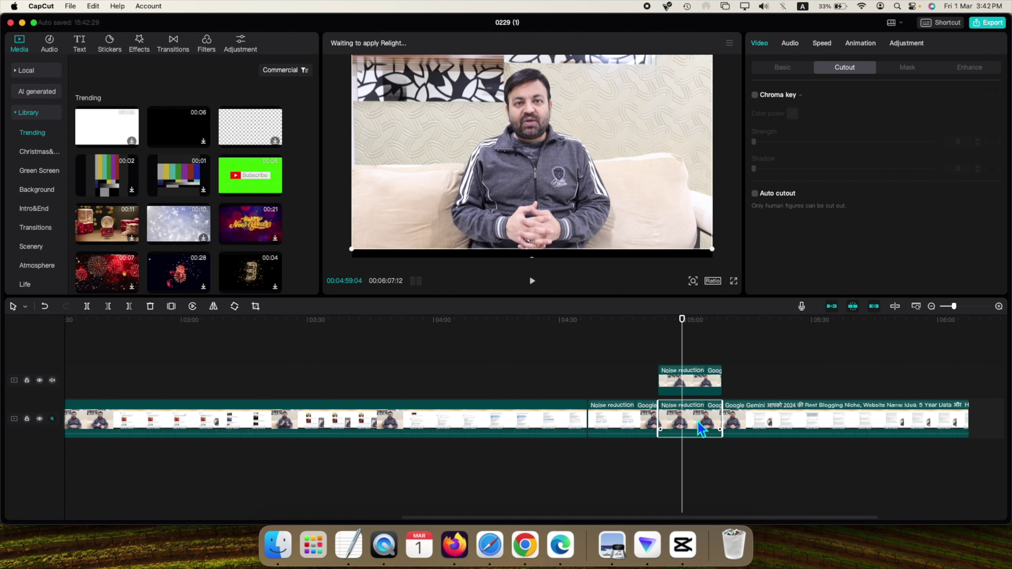
{"action": "left_click", "coordinate": [706, 383]}
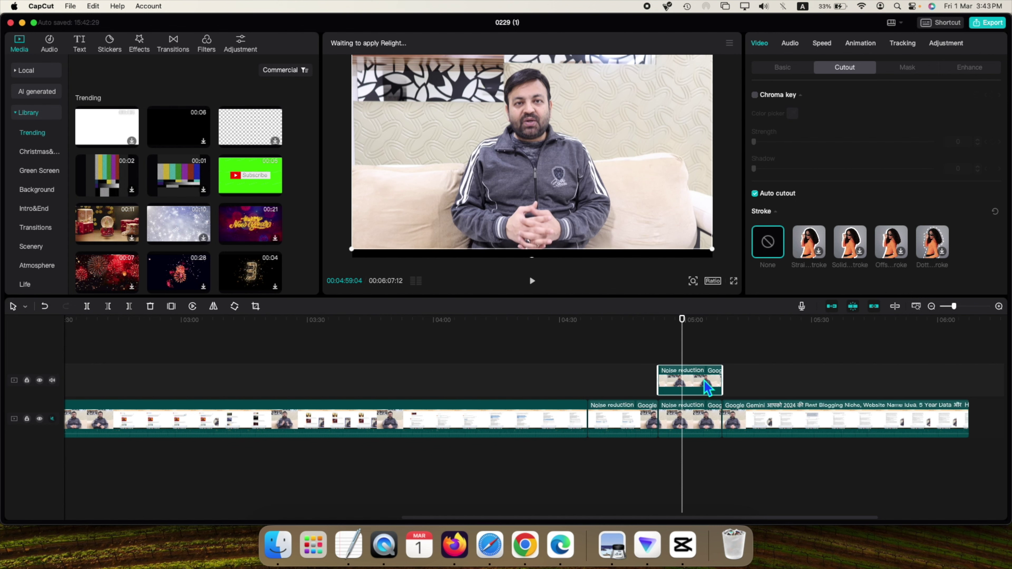
- Move the overlay clip to the end of the main track and back above the talking-head clip near 05:00
{"action": "left_click_drag", "start_coordinate": [706, 387], "coordinate": [841, 420]}
{"action": "left_click", "coordinate": [785, 345]}
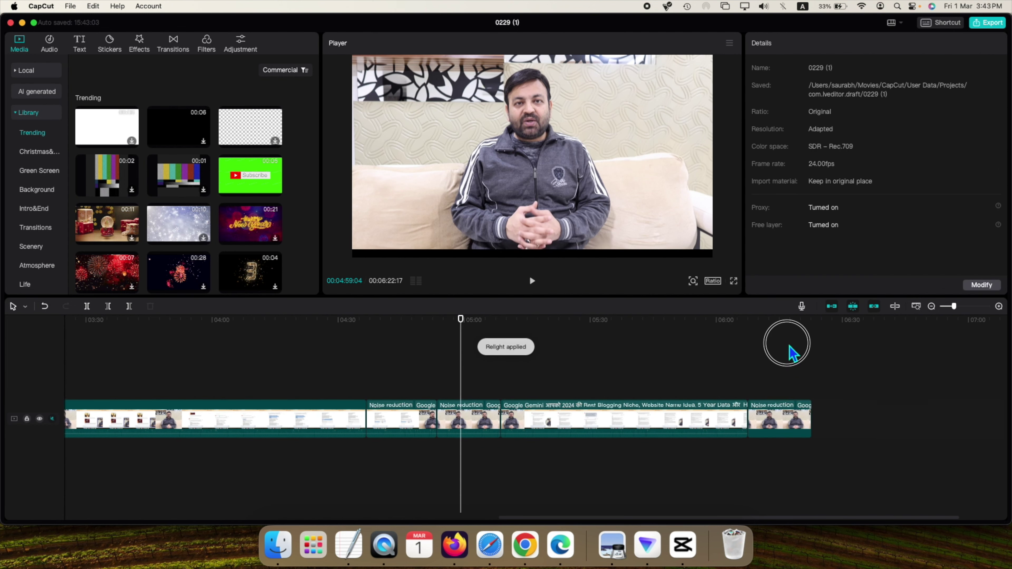
{"action": "mouse_move", "coordinate": [790, 357]}
{"action": "left_mouse_down"}
{"action": "mouse_move", "coordinate": [764, 351]}
{"action": "mouse_move", "coordinate": [791, 354]}
{"action": "left_mouse_up"}
{"action": "left_click_drag", "start_coordinate": [783, 420], "coordinate": [477, 351]}
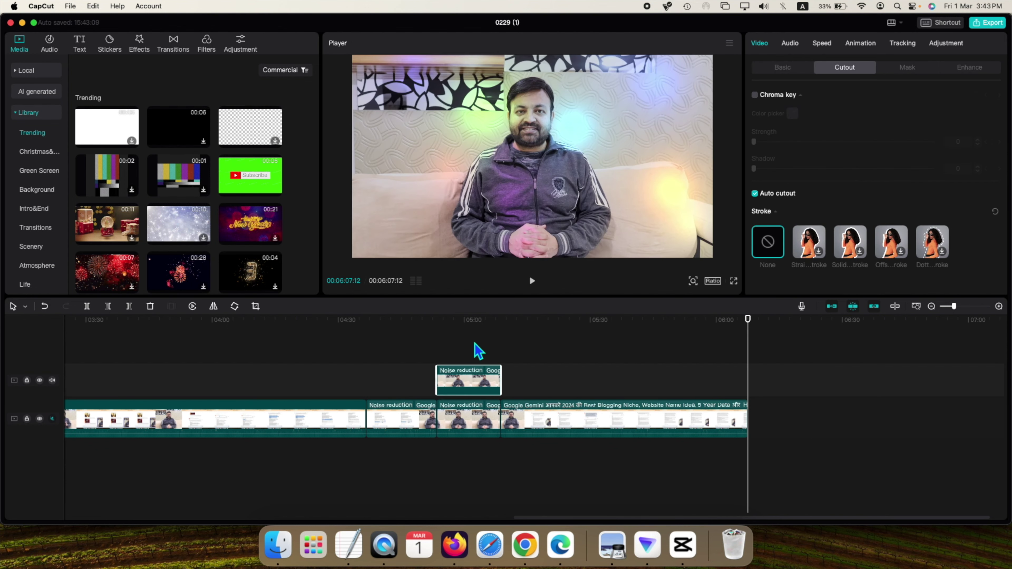
{"action": "left_click", "coordinate": [474, 353]}
- Search the video effects for "blur"
{"action": "left_click", "coordinate": [466, 432]}
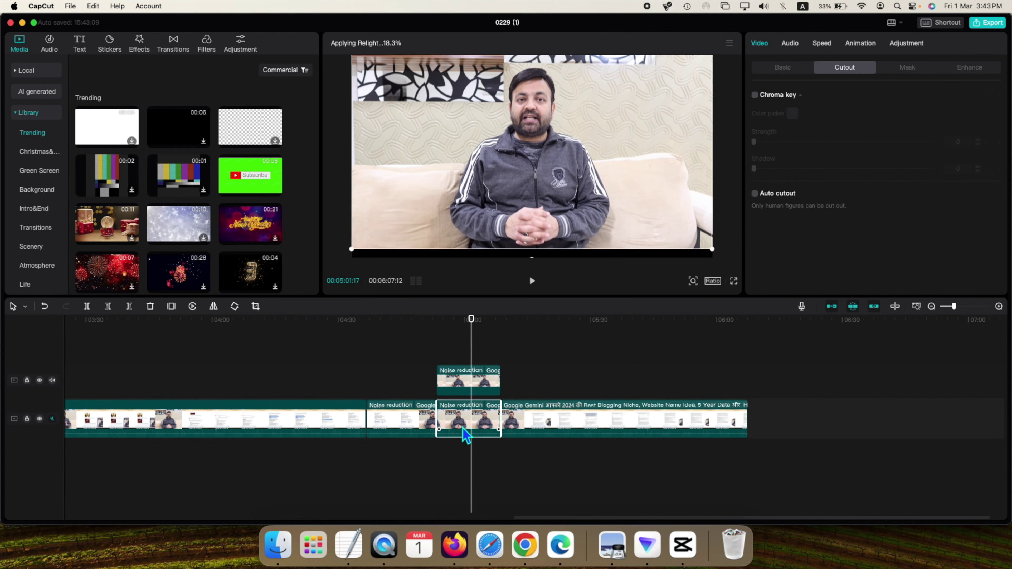
{"action": "left_click", "coordinate": [140, 44]}
{"action": "left_click", "coordinate": [135, 78]}
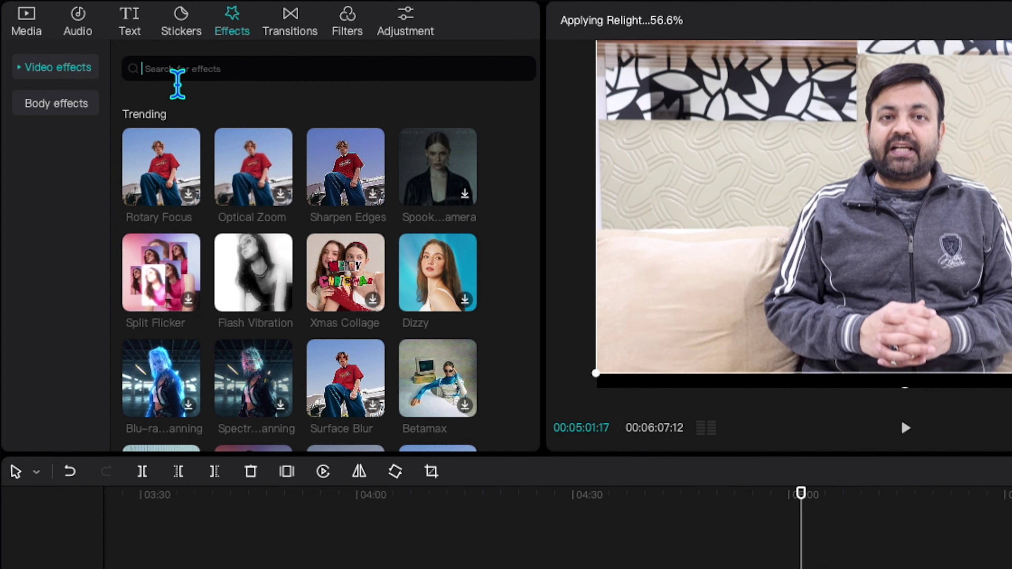
{"action": "type", "text": "blur"}
{"action": "key", "text": "Return"}
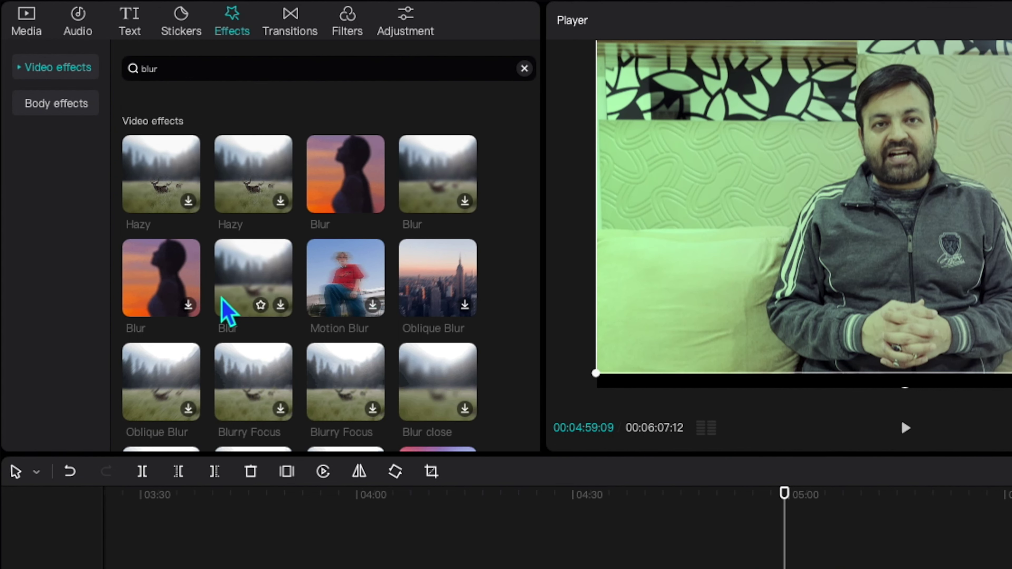
- Place the Blur effect between the cutout overlay and the main clip, spanning the overlay's length, with blur strength 7
{"action": "left_click", "coordinate": [341, 191]}
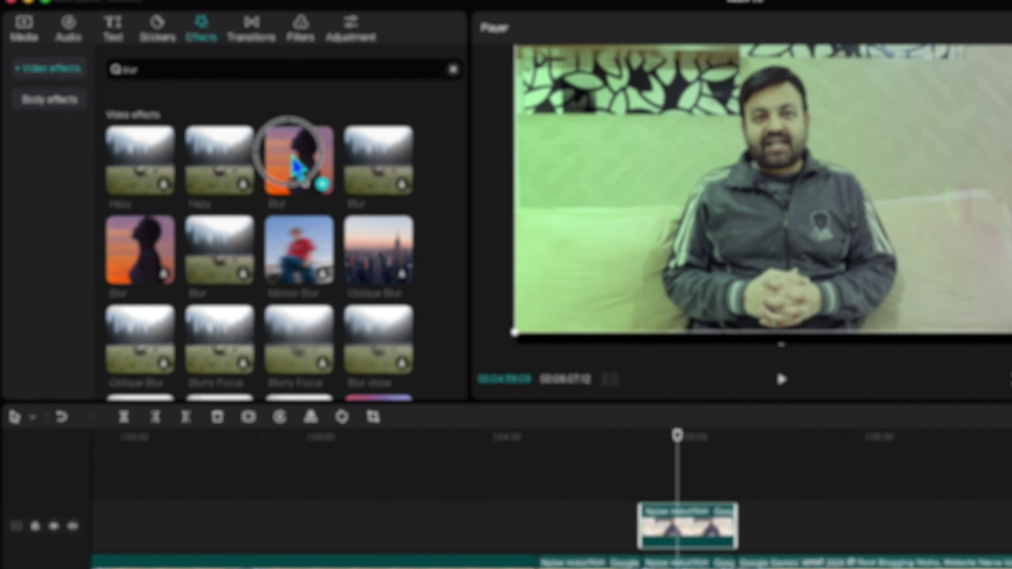
{"action": "left_click_drag", "start_coordinate": [297, 167], "coordinate": [655, 560]}
{"action": "mouse_move", "coordinate": [446, 404]}
{"action": "left_mouse_down"}
{"action": "mouse_move", "coordinate": [502, 391]}
{"action": "mouse_move", "coordinate": [432, 394]}
{"action": "left_mouse_up"}
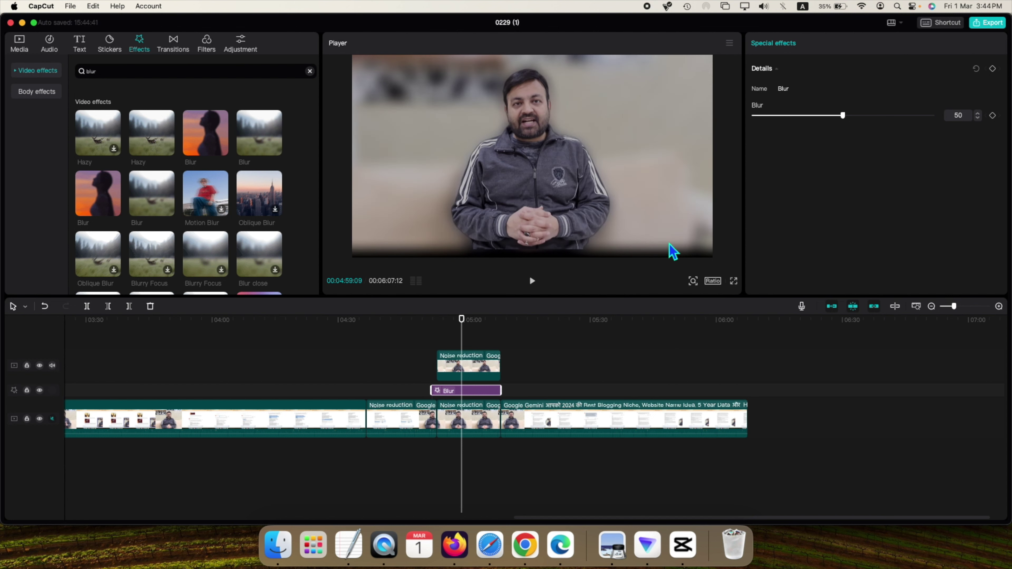
{"action": "left_click_drag", "start_coordinate": [846, 114], "coordinate": [767, 116]}
- Add the green "HOODIES NEW ARRIVE!! JACKETS" social media text template beneath the cutout overlay and extend it to the overlay's end
{"action": "left_click", "coordinate": [83, 47]}
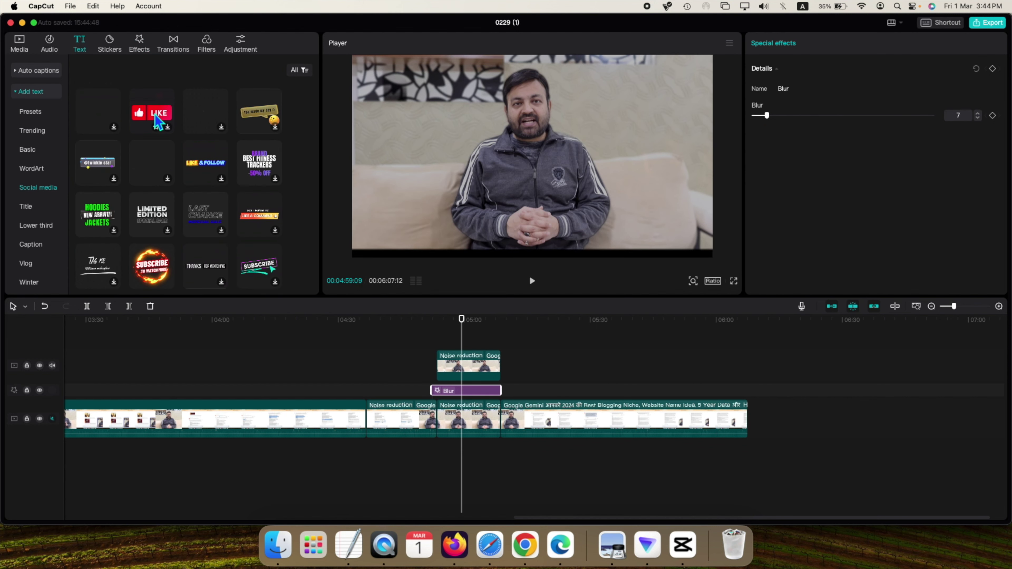
{"action": "left_click", "coordinate": [99, 218]}
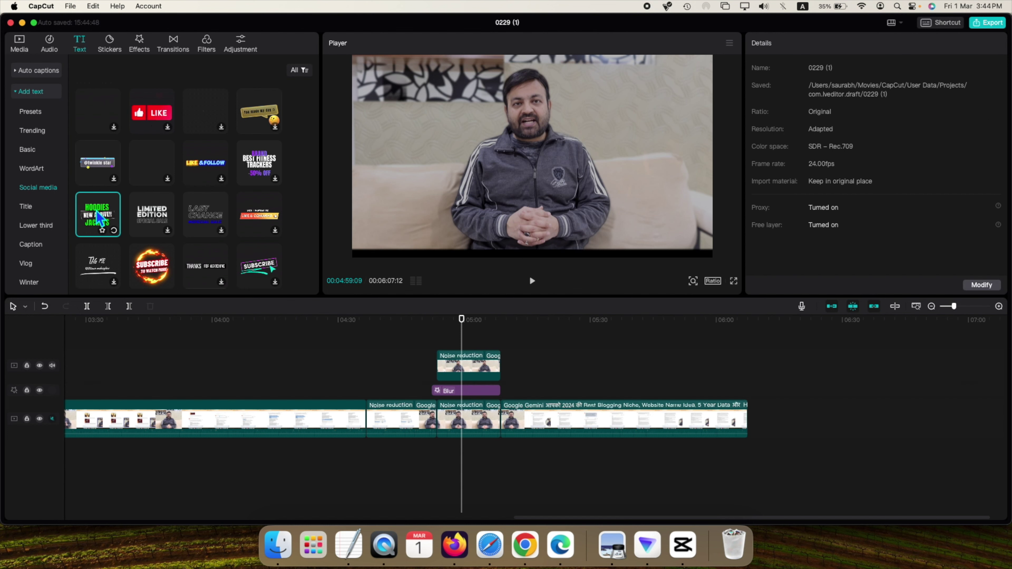
{"action": "left_click_drag", "start_coordinate": [98, 219], "coordinate": [443, 389]}
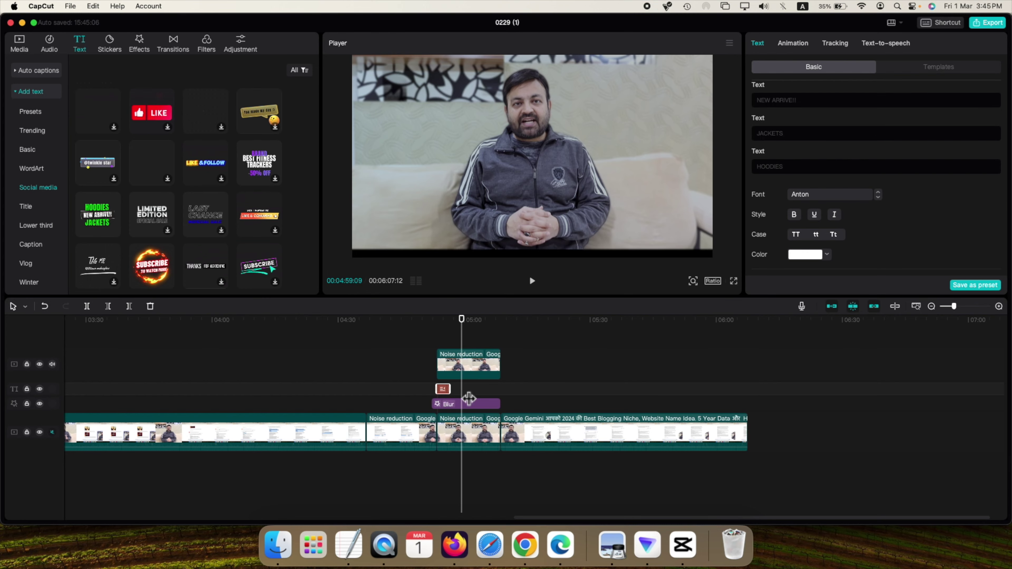
{"action": "left_click", "coordinate": [580, 366]}
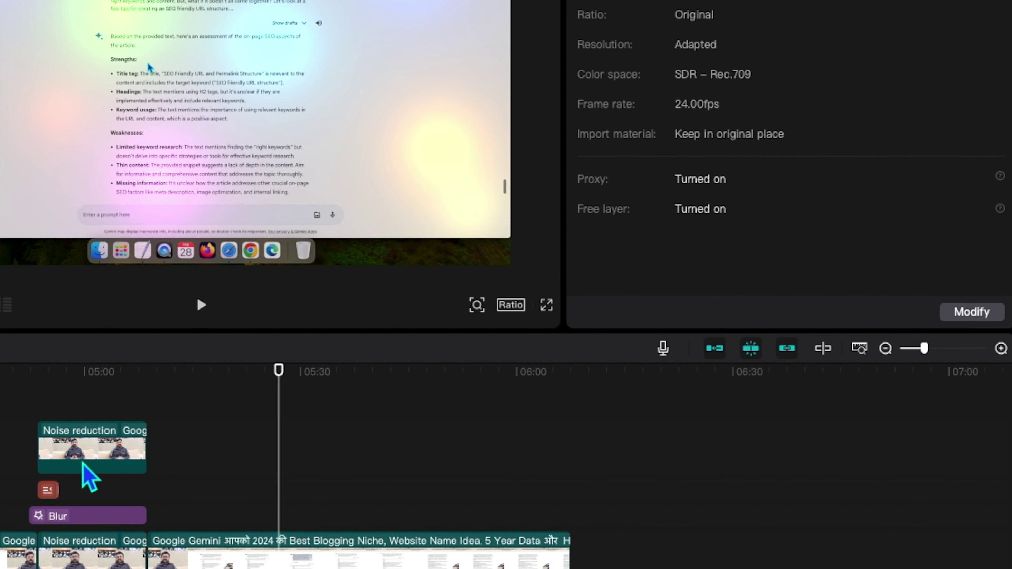
{"action": "left_click", "coordinate": [59, 491]}
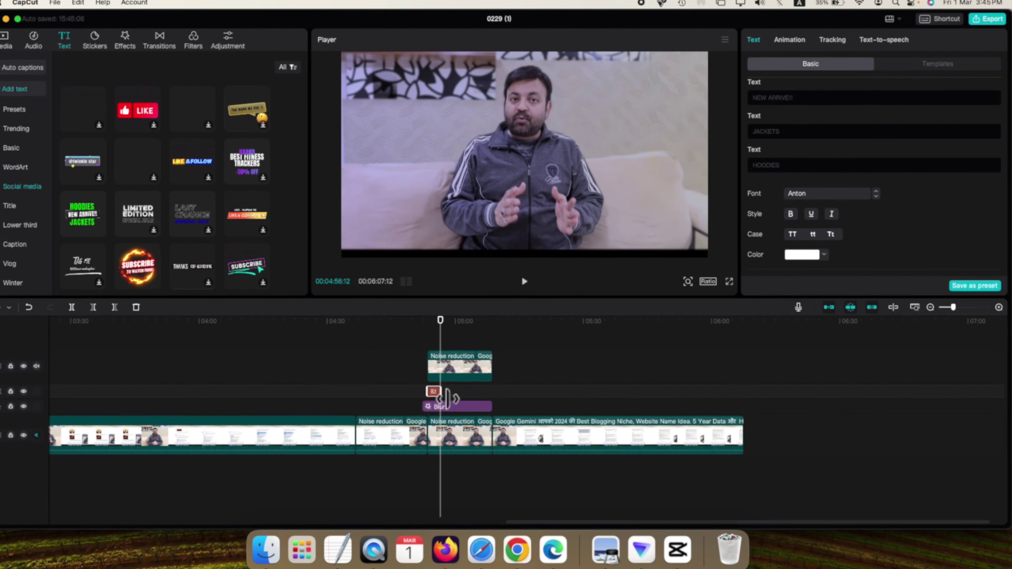
{"action": "left_click_drag", "start_coordinate": [447, 399], "coordinate": [493, 391]}
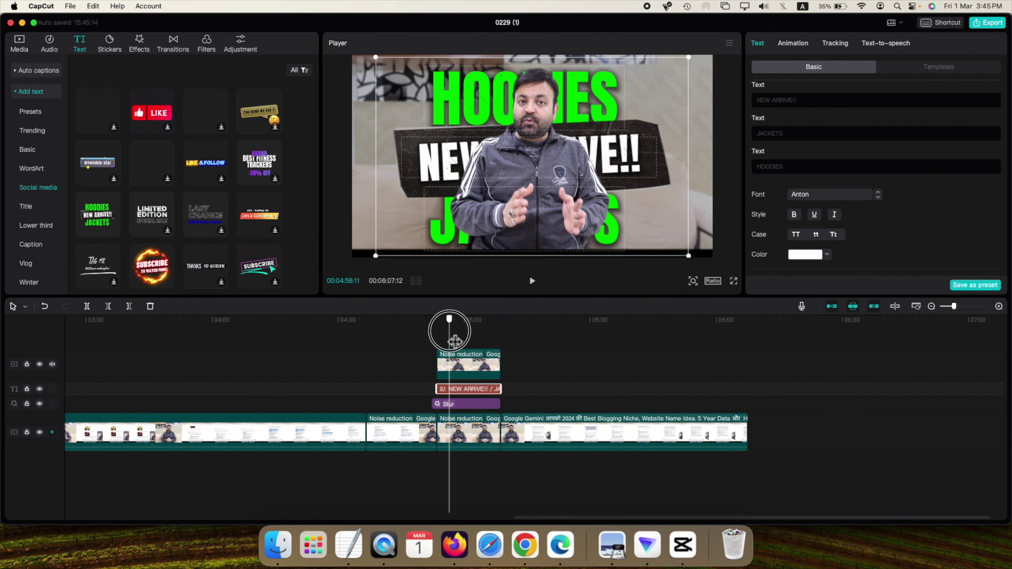
{"action": "left_click_drag", "start_coordinate": [450, 324], "coordinate": [468, 339]}
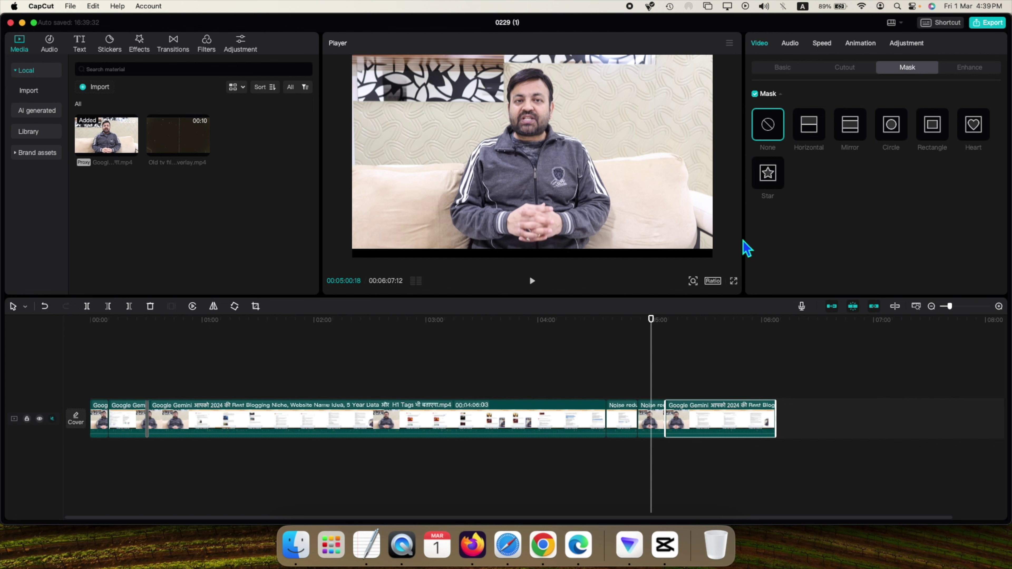
- Split the talking-head segment from about 02:25 to 02:39 out of the long main clip and lift it onto an overlay track
{"action": "left_click_drag", "start_coordinate": [658, 394], "coordinate": [679, 385]}
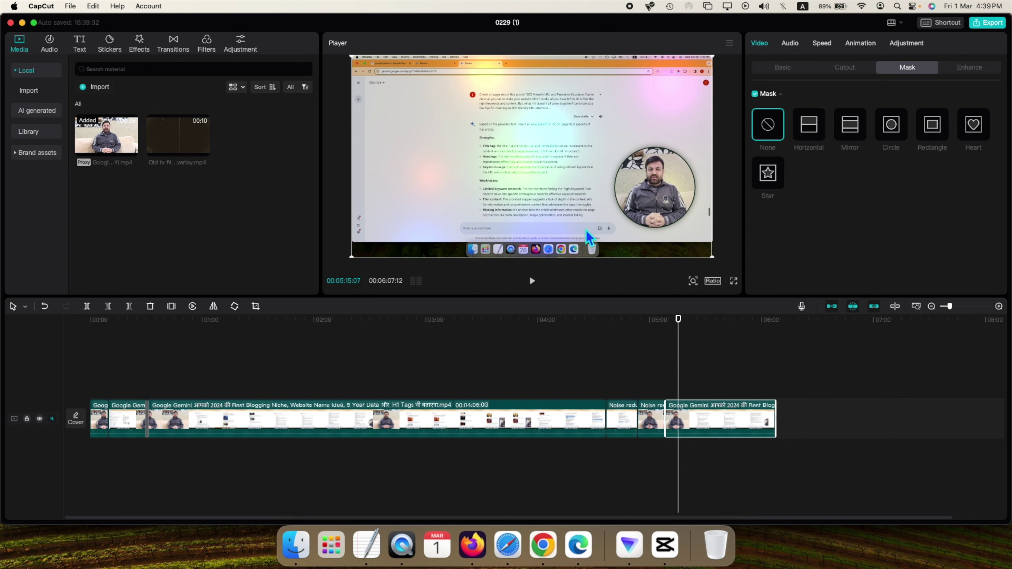
{"action": "left_click", "coordinate": [387, 319]}
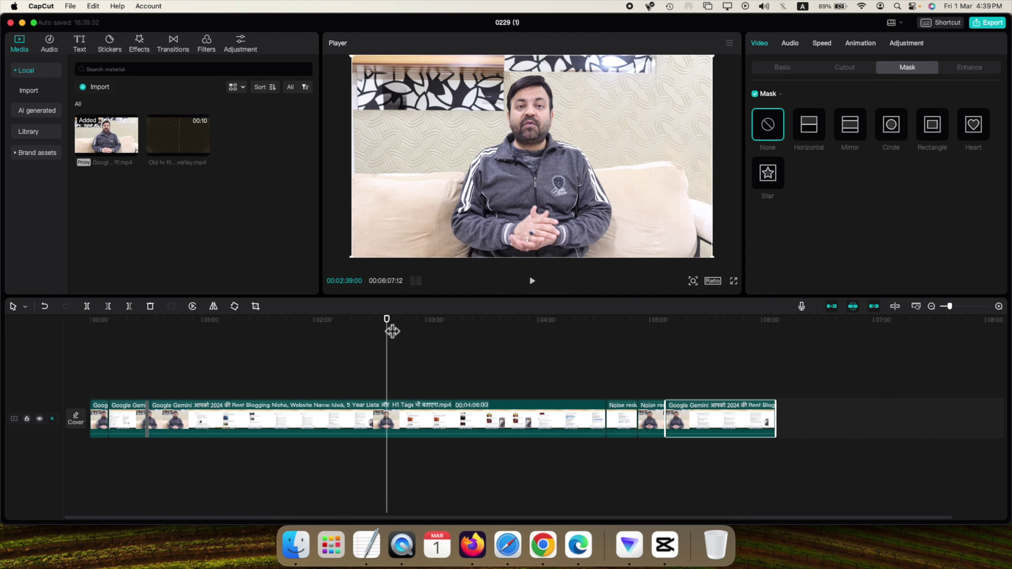
{"action": "left_click", "coordinate": [398, 422]}
{"action": "key", "text": "super+z"}
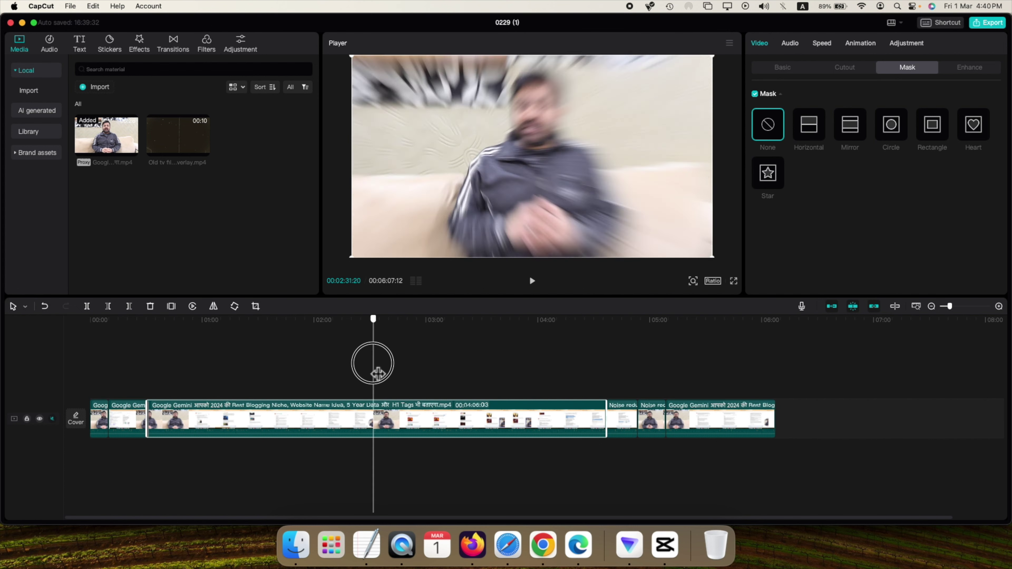
{"action": "left_click_drag", "start_coordinate": [391, 391], "coordinate": [376, 382]}
{"action": "left_click_drag", "start_coordinate": [381, 421], "coordinate": [378, 382]}
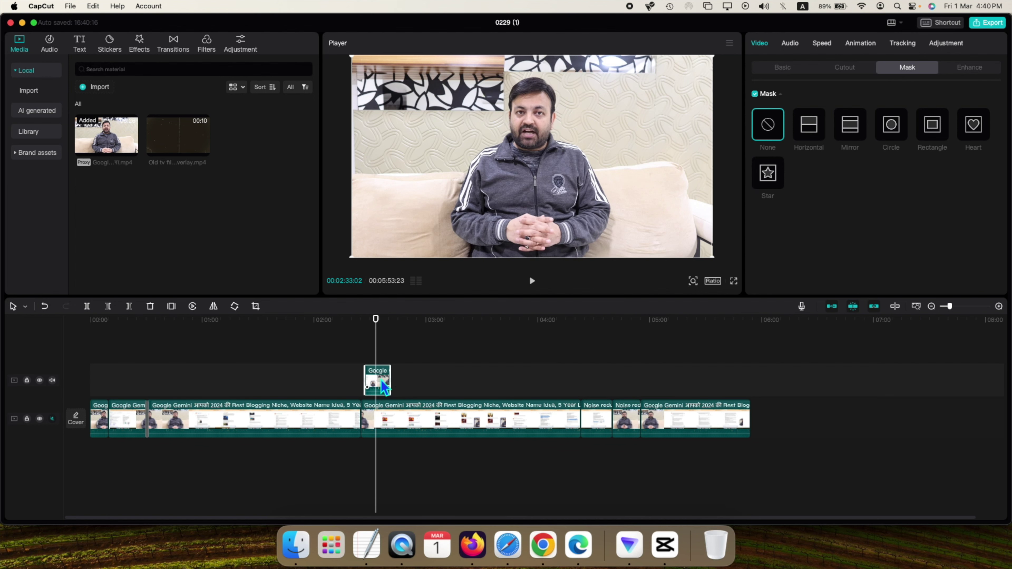
- Apply a Circle mask to the talking-head overlay clip and raise it over the face to Y 385
{"action": "left_click", "coordinate": [377, 381]}
{"action": "left_click", "coordinate": [892, 133]}
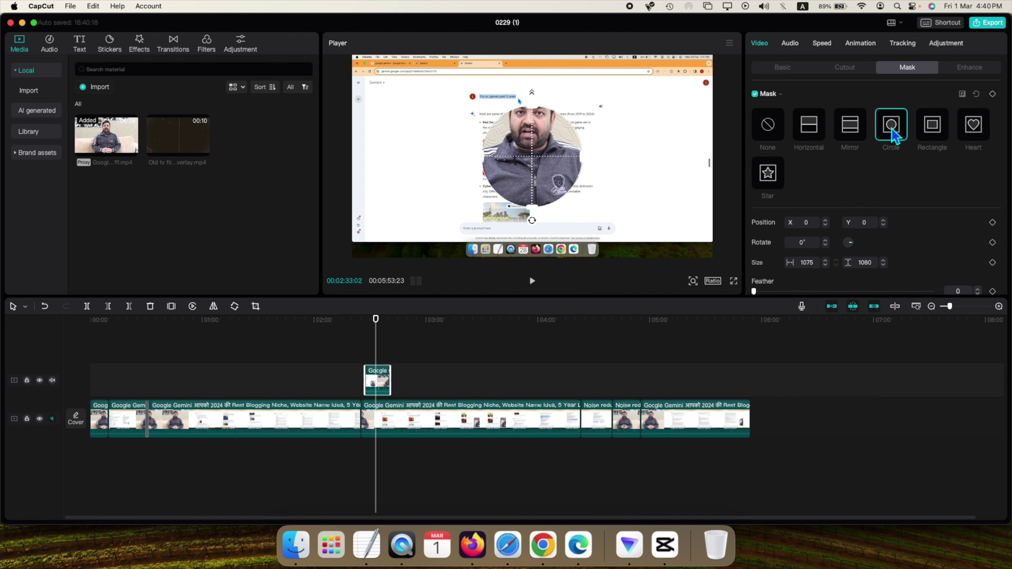
{"action": "left_click_drag", "start_coordinate": [540, 163], "coordinate": [543, 123]}
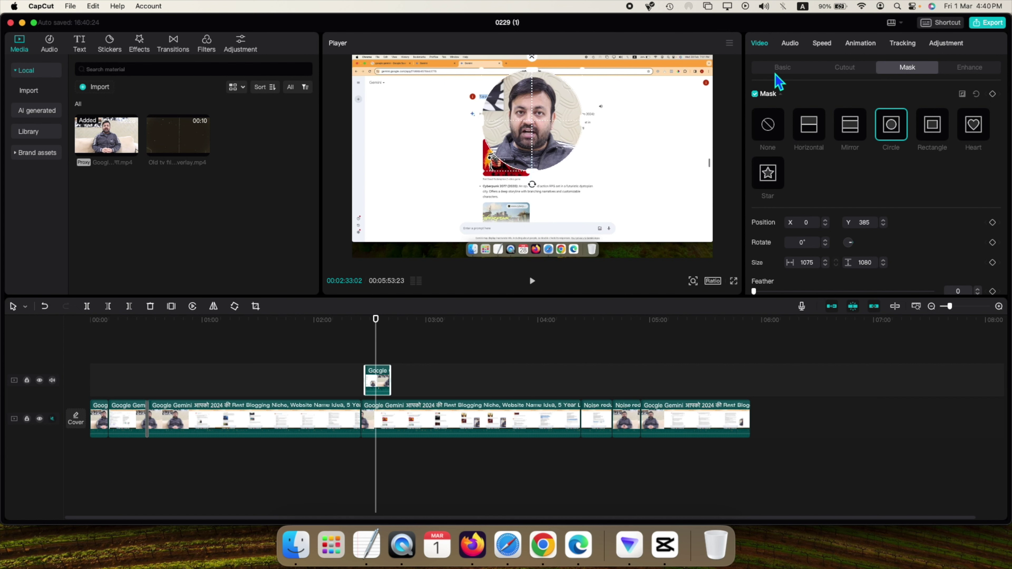
- Scale the circular overlay to 89% and position it at X 1370, Y -732 over the screen recording's lower corner
{"action": "left_click", "coordinate": [782, 67]}
{"action": "left_click_drag", "start_coordinate": [790, 125], "coordinate": [792, 126]}
{"action": "left_click_drag", "start_coordinate": [545, 136], "coordinate": [676, 196]}
- Try a 9:16 canvas ratio and enlarge the main screen-recording clip to fill most of the vertical frame
{"action": "left_click", "coordinate": [713, 281]}
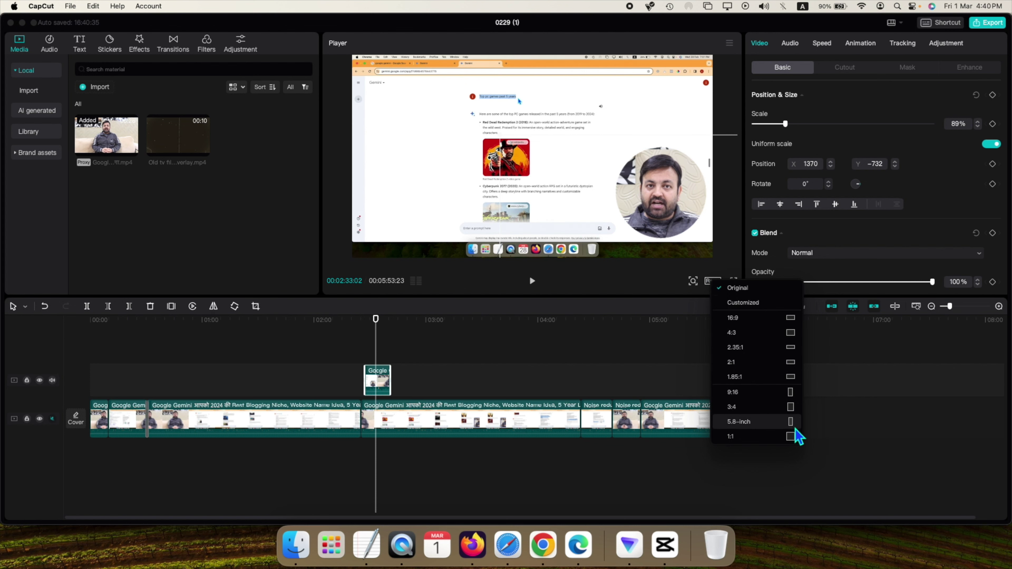
{"action": "left_click", "coordinate": [792, 394]}
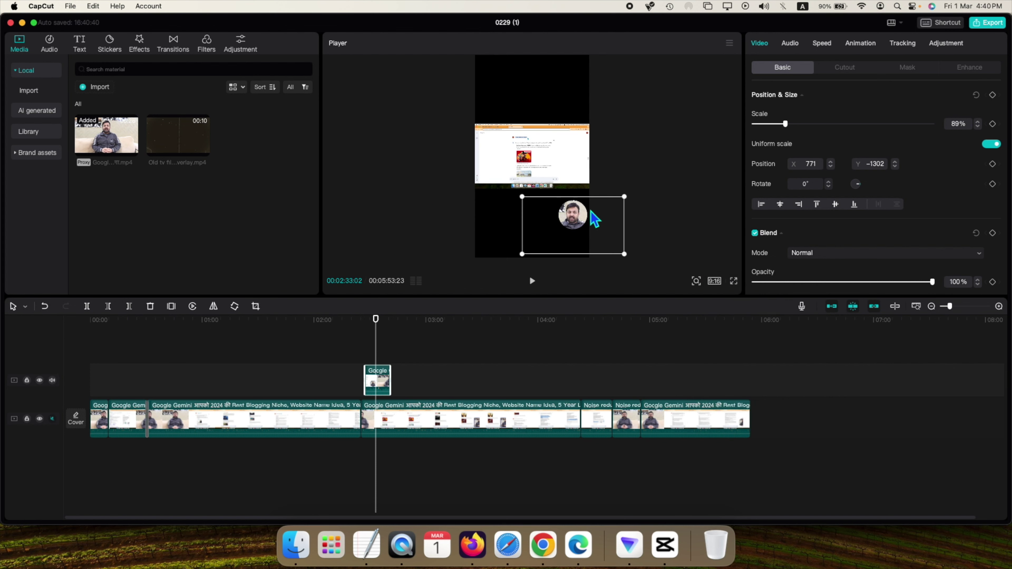
{"action": "left_click", "coordinate": [524, 191]}
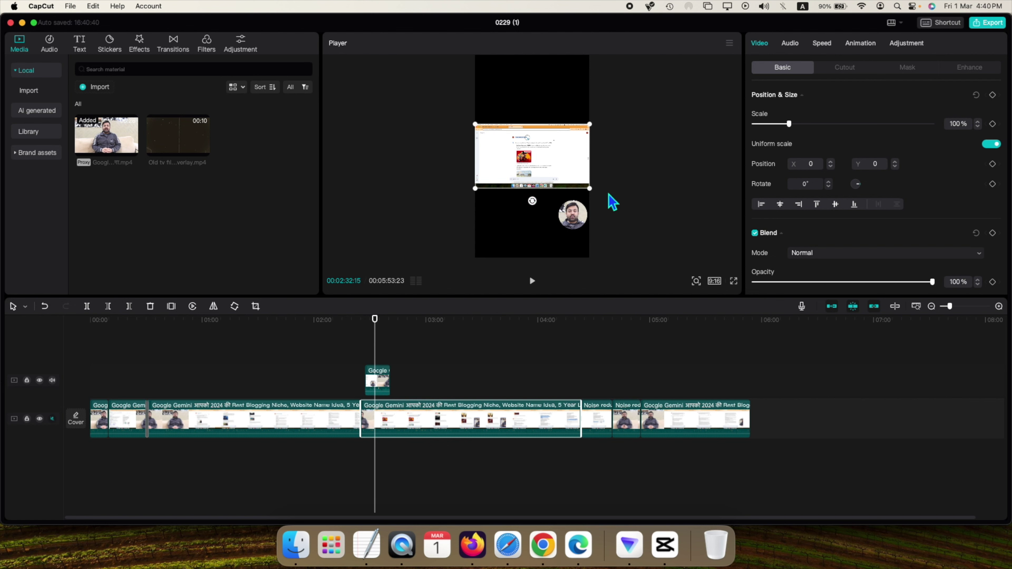
{"action": "left_click_drag", "start_coordinate": [591, 189], "coordinate": [703, 347]}
- Move the circular overlay to the upper part of the vertical frame and enlarge it to 165%, at X 492, Y 633
{"action": "left_click", "coordinate": [378, 388]}
{"action": "left_click_drag", "start_coordinate": [572, 217], "coordinate": [574, 108]}
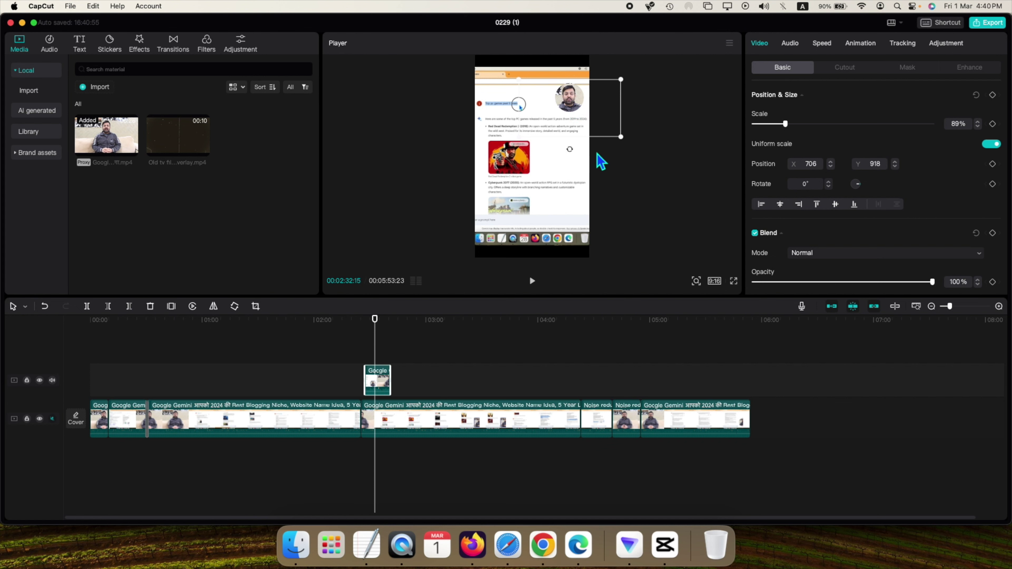
{"action": "left_click_drag", "start_coordinate": [521, 136], "coordinate": [463, 175]}
{"action": "left_click_drag", "start_coordinate": [564, 116], "coordinate": [564, 117]}
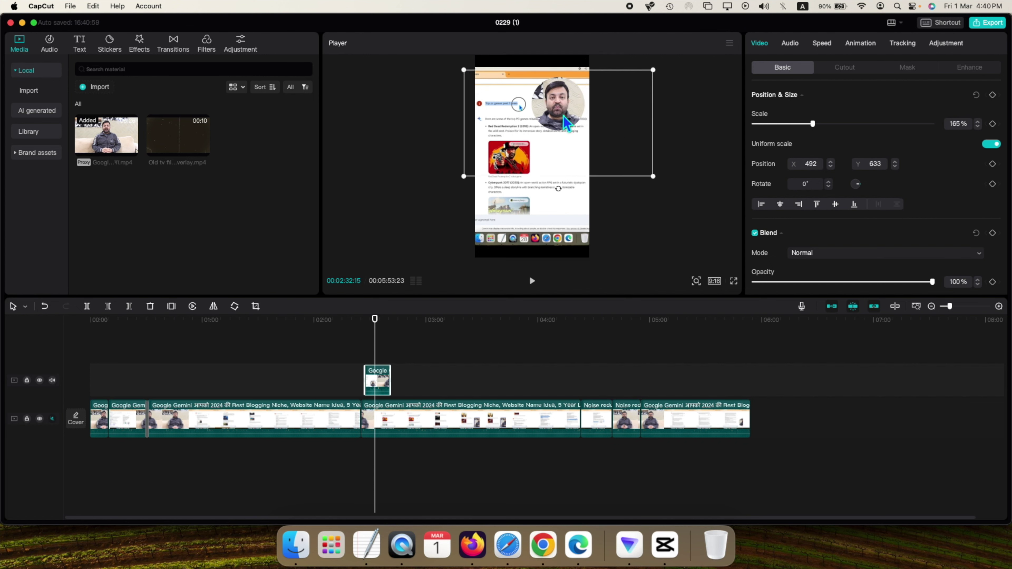
- Undo the overlay and main clip resizing together with the 9:16 ratio change
{"action": "key", "text": "super+z"}
{"action": "key", "text": "super+z"}
{"action": "key", "text": "super+z"}
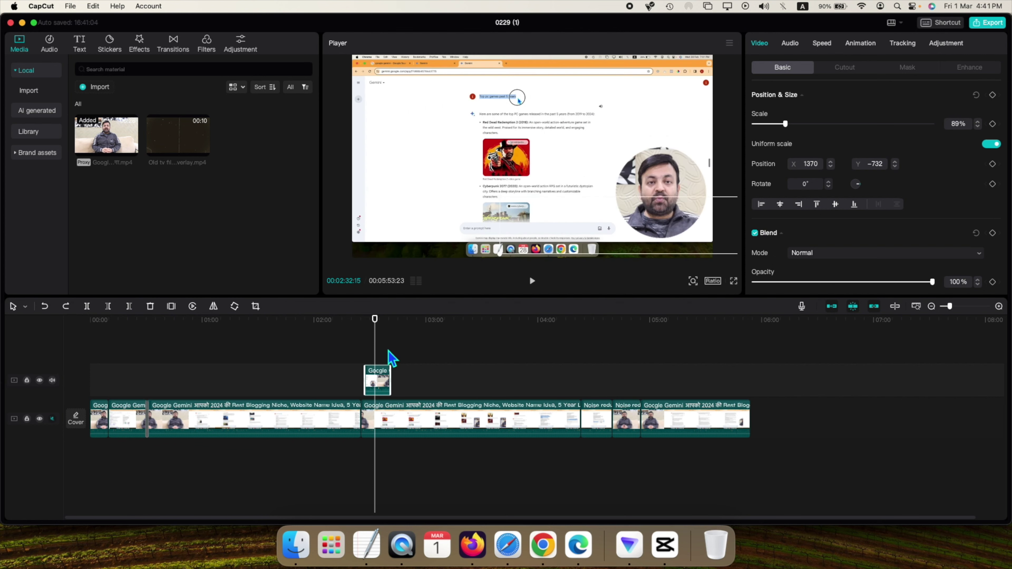
- Undo the overlay's repositioning, scaling and circle mask so the overlay clip fills the frame
{"action": "key", "text": "super+z"}
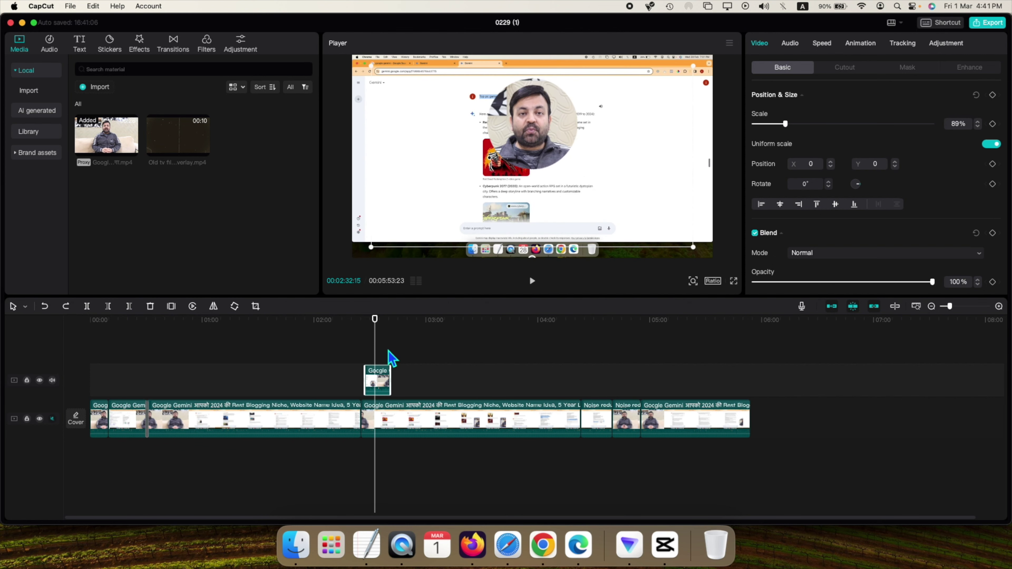
{"action": "key", "text": "super+z"}
{"action": "key", "text": "super+z"}
{"action": "key", "text": "super+z"}
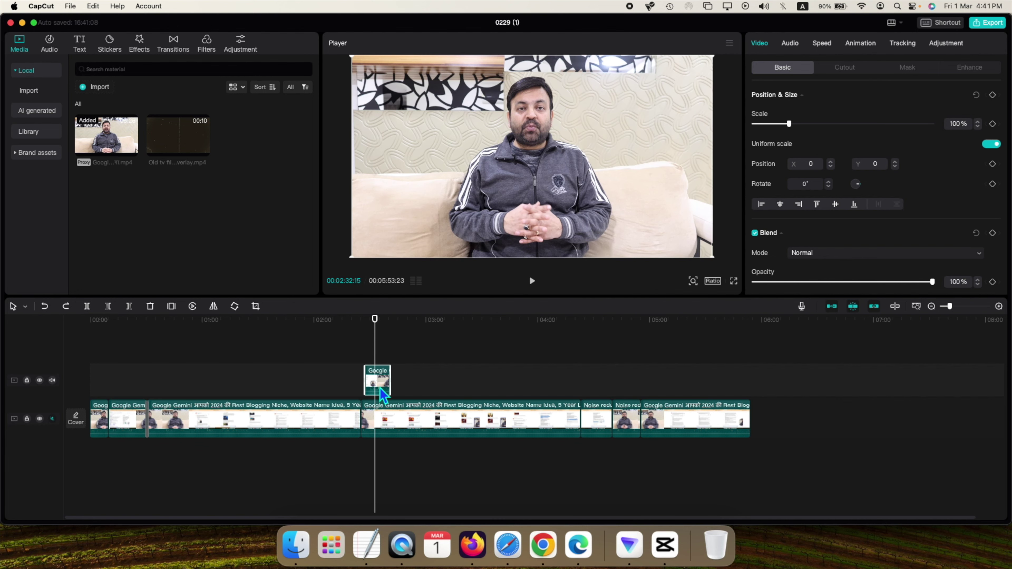
- Split the main screen-recording clip where the overlay clip ends, and select the overlay clip
{"action": "mouse_move", "coordinate": [382, 348]}
{"action": "left_mouse_down"}
{"action": "mouse_move", "coordinate": [384, 336]}
{"action": "mouse_move", "coordinate": [396, 350]}
{"action": "left_mouse_up"}
{"action": "left_click", "coordinate": [407, 403]}
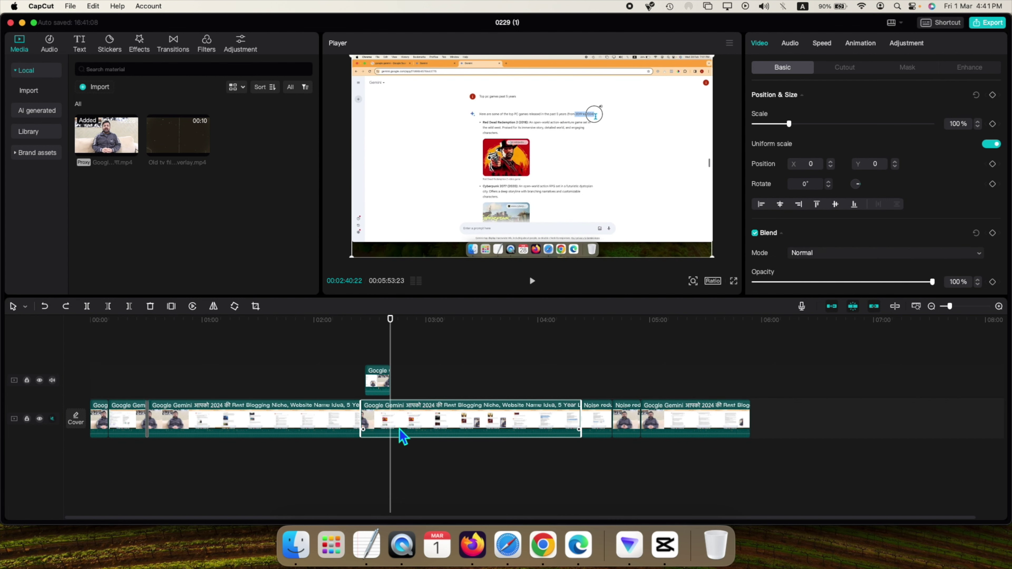
{"action": "key", "text": "super+b"}
{"action": "left_click", "coordinate": [381, 384]}
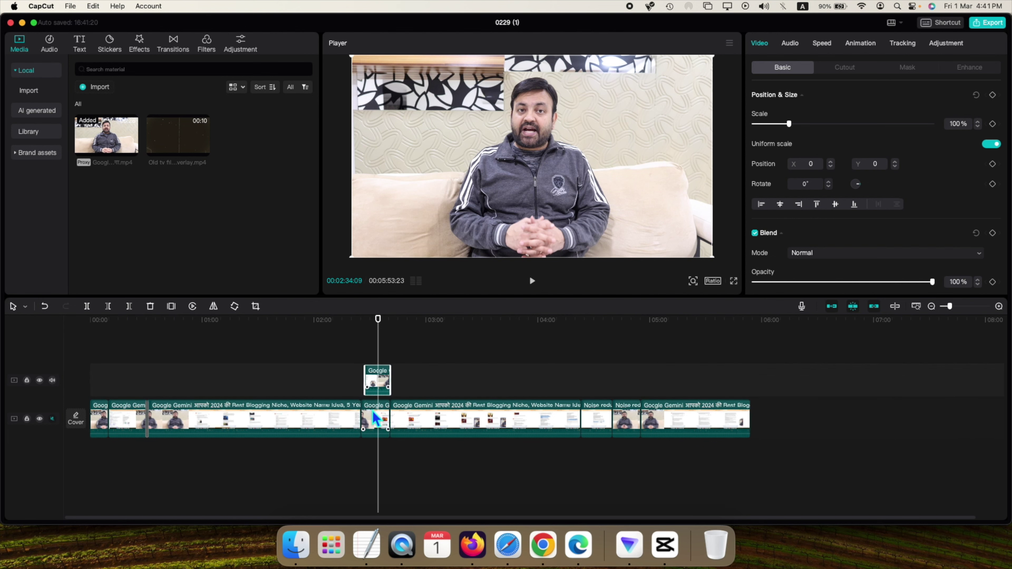
- Apply a Horizontal mask to the overlay clip, rotated -90° with a feather of 70
{"action": "left_click", "coordinate": [907, 68]}
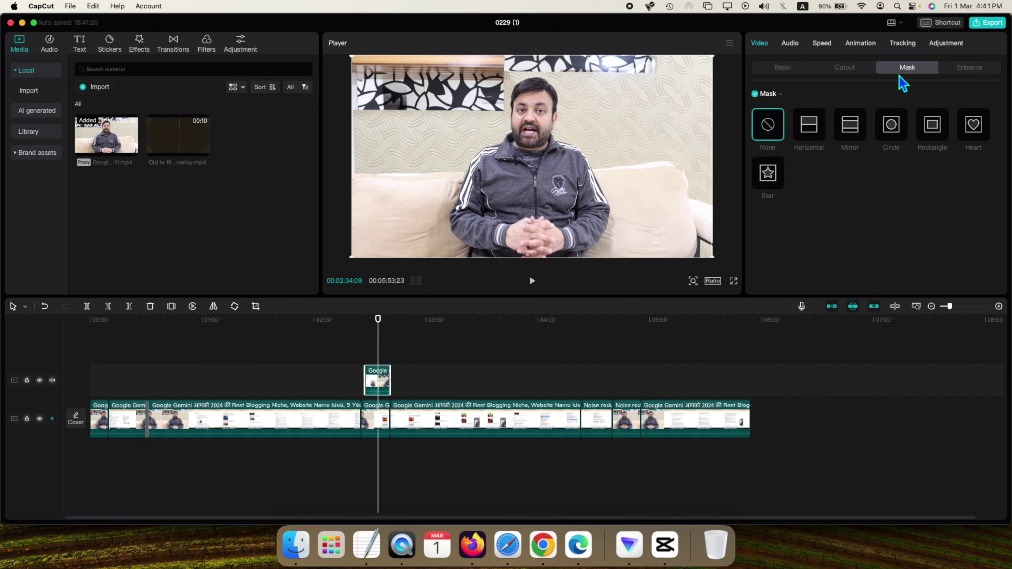
{"action": "left_click", "coordinate": [813, 138]}
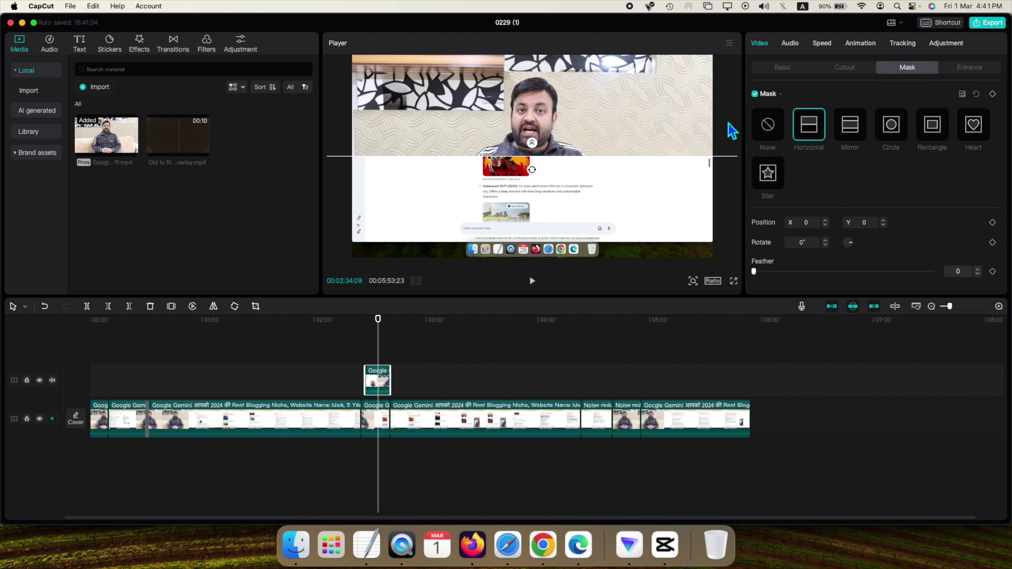
{"action": "left_click_drag", "start_coordinate": [533, 174], "coordinate": [554, 163]}
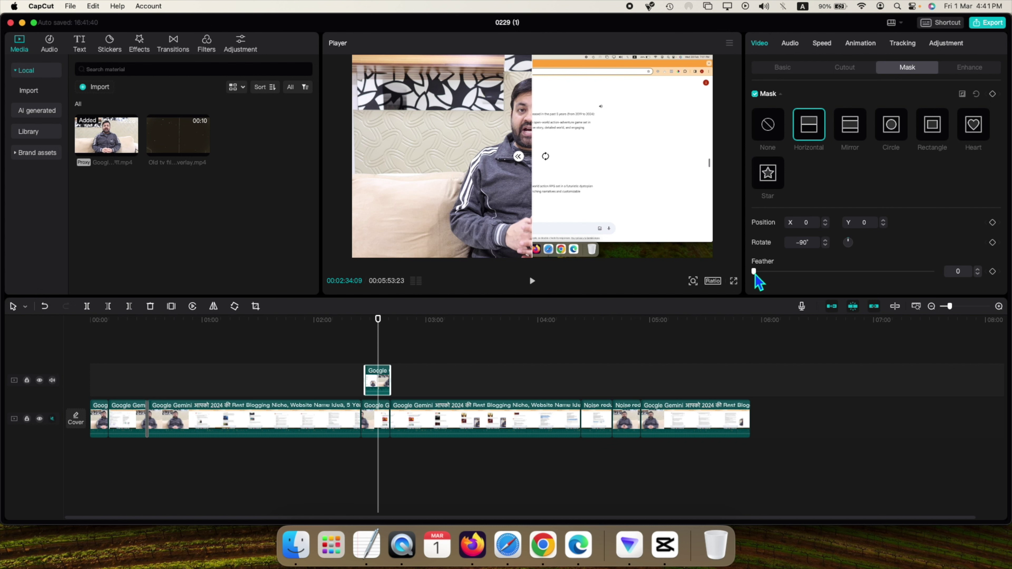
{"action": "left_click_drag", "start_coordinate": [759, 274], "coordinate": [880, 274]}
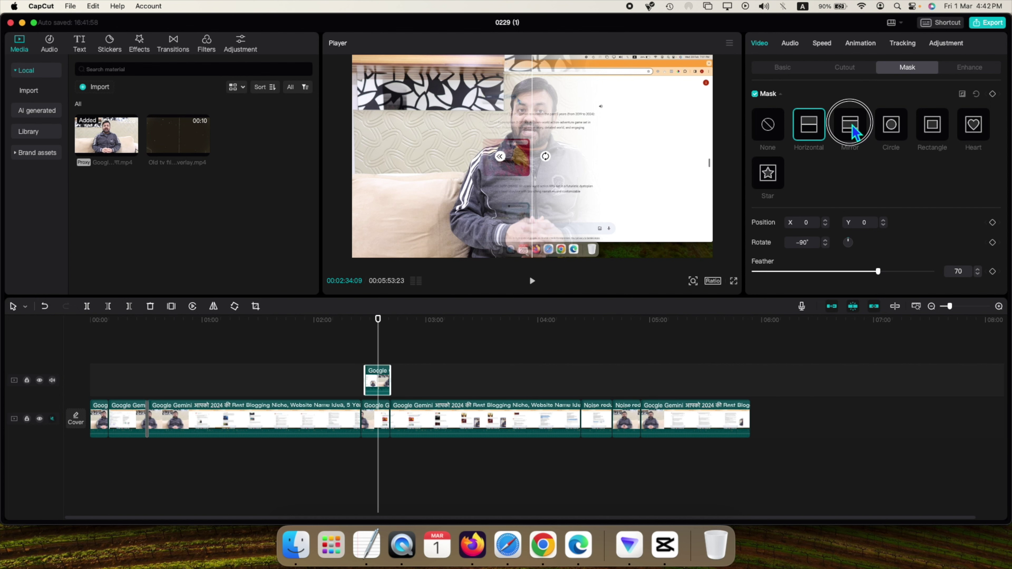
- Try the Mirror, Circle, Rectangle, Heart and Star masks on the overlay clip, ending with Circle
{"action": "left_click", "coordinate": [898, 134]}
{"action": "left_click", "coordinate": [941, 137]}
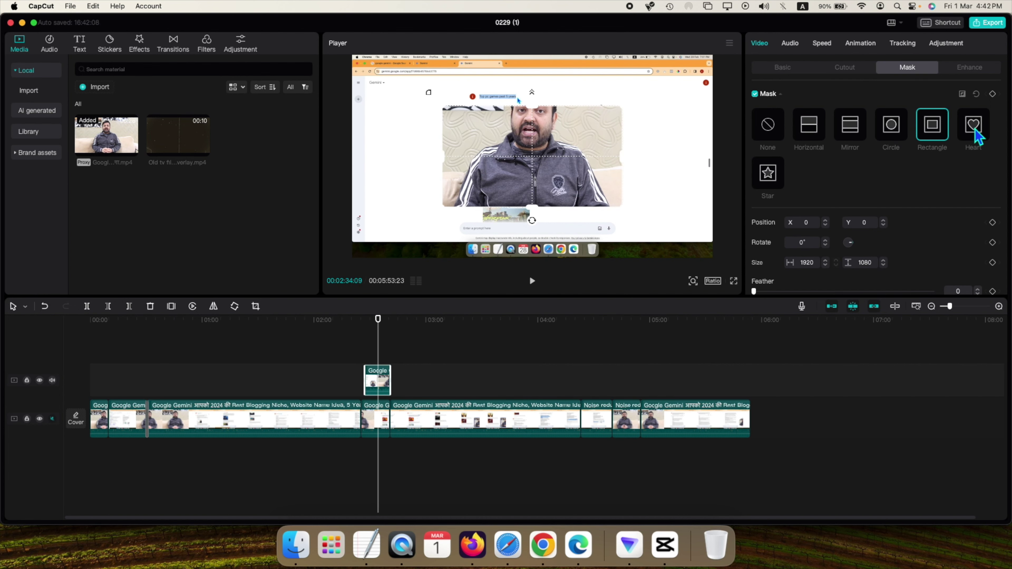
{"action": "left_click", "coordinate": [975, 135]}
{"action": "left_click", "coordinate": [769, 184]}
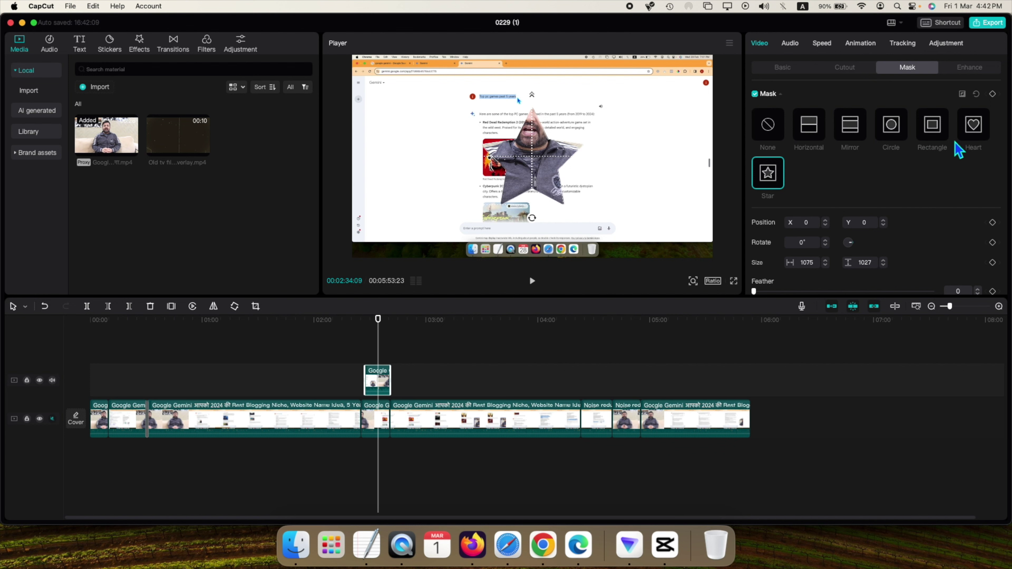
{"action": "left_click", "coordinate": [889, 130]}
- Undo the mask trials, the main clip split and the separate overlay clip, restoring the single-track timeline
{"action": "key", "text": "super+z"}
{"action": "key", "text": "super+z"}
{"action": "key", "text": "super+z"}
{"action": "key", "text": "super+z"}
{"action": "key", "text": "super+z"}
{"action": "key", "text": "super+z"}
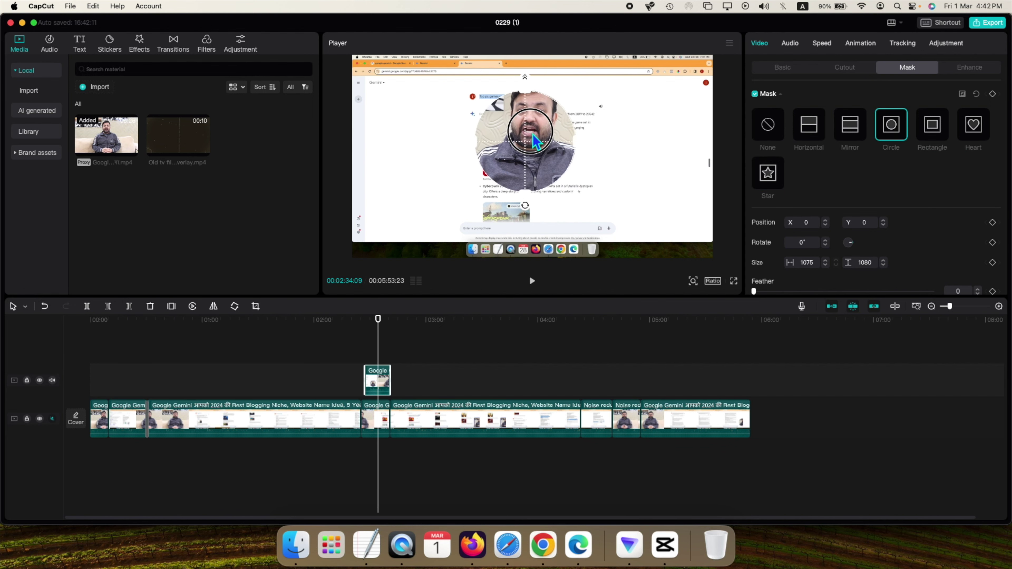
- Enable the Face enhancement on the speaker clip, and scale the clip to 158%, lowered to keep the head in frame
{"action": "left_click", "coordinate": [965, 69]}
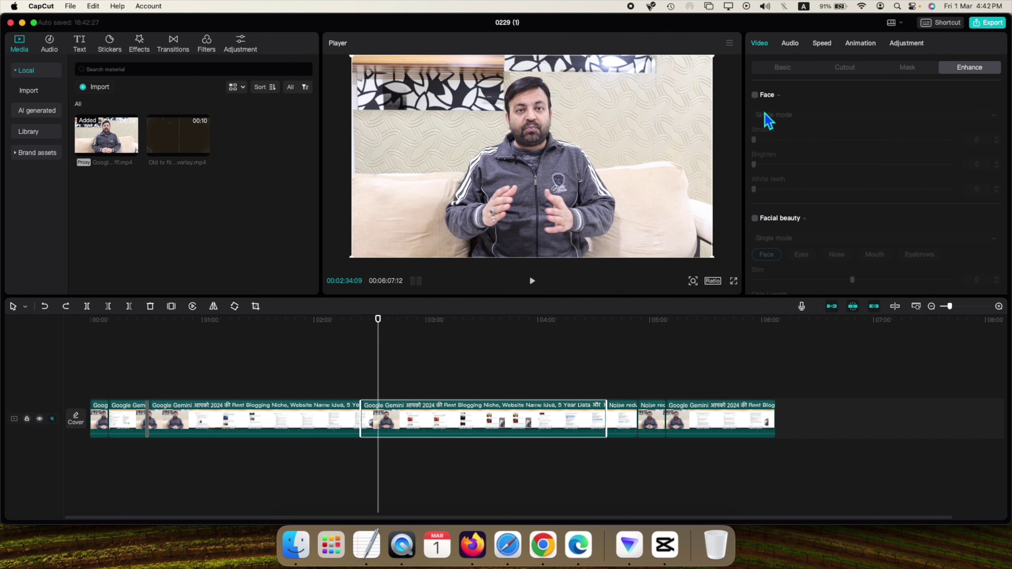
{"action": "left_click", "coordinate": [755, 95]}
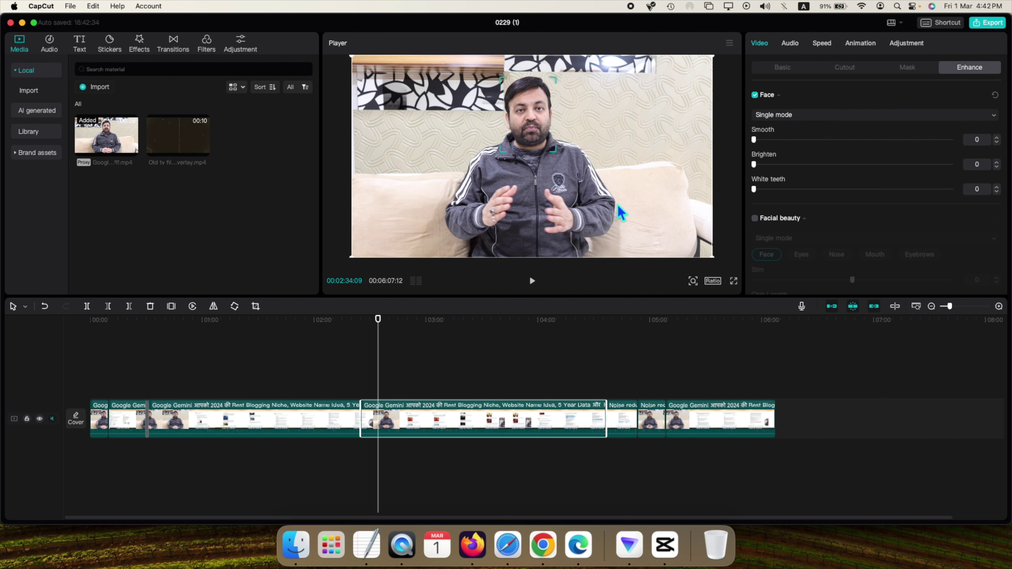
{"action": "left_click", "coordinate": [783, 69]}
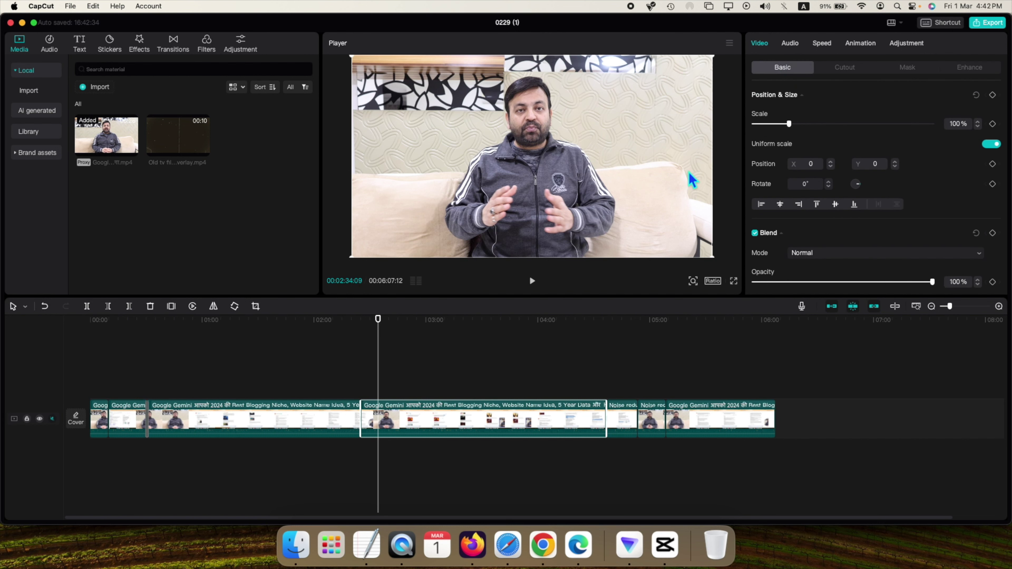
{"action": "left_click_drag", "start_coordinate": [795, 124], "coordinate": [811, 123]}
{"action": "left_click_drag", "start_coordinate": [563, 130], "coordinate": [571, 158]}
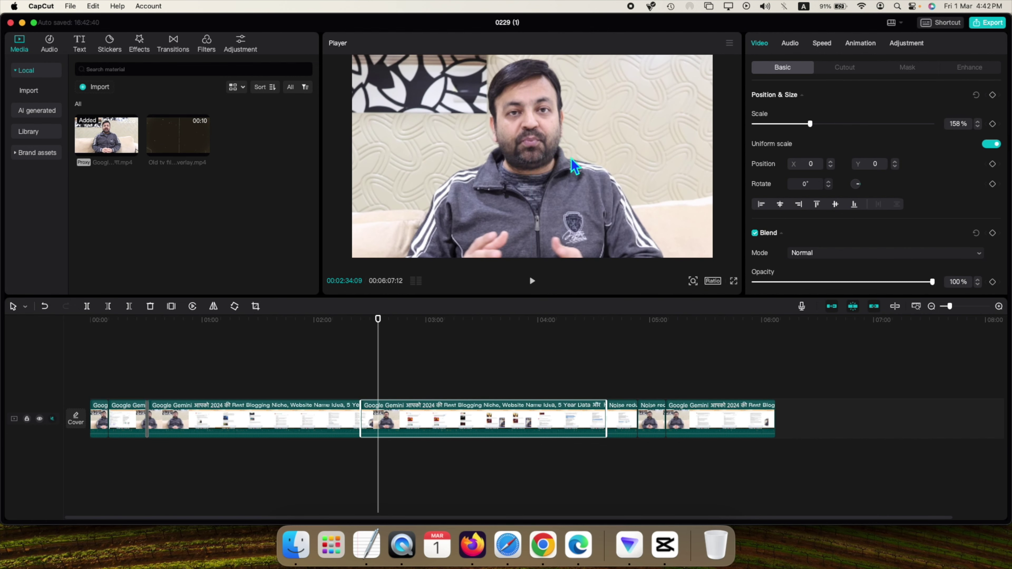
- Try Multiple mode for the Face enhancement and switch back to Single mode
{"action": "left_click", "coordinate": [972, 69]}
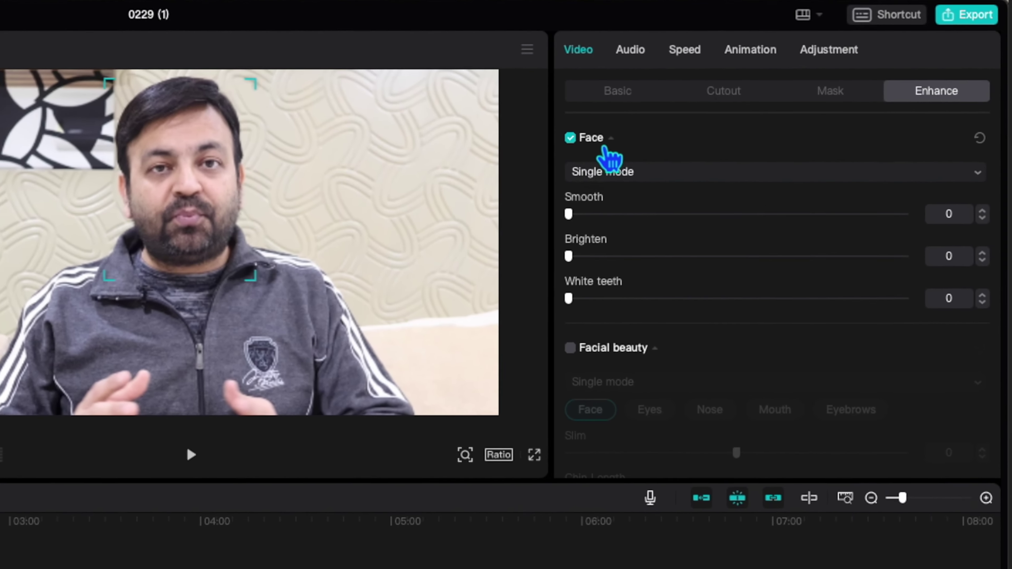
{"action": "left_click", "coordinate": [658, 174]}
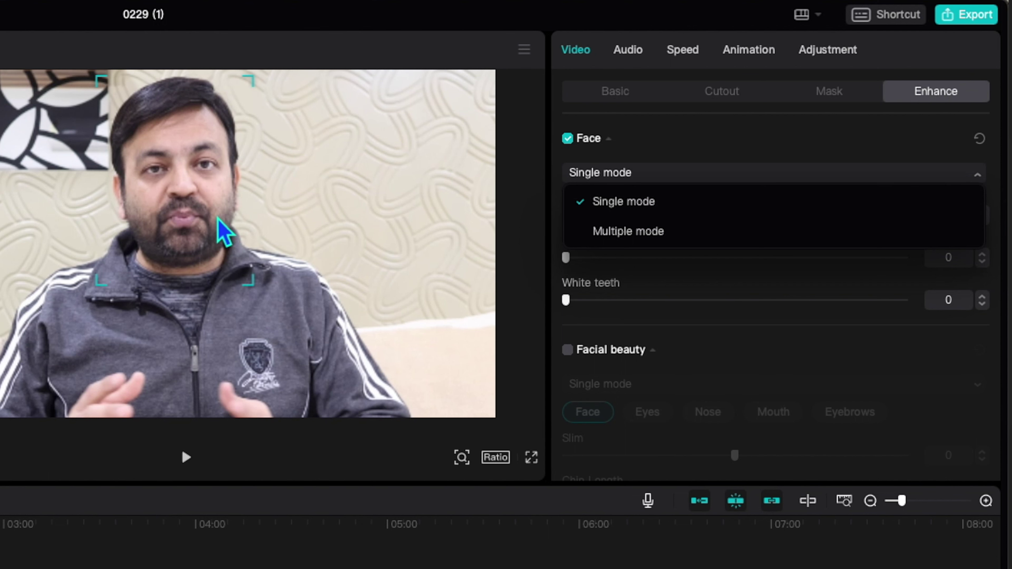
{"action": "left_click", "coordinate": [616, 239]}
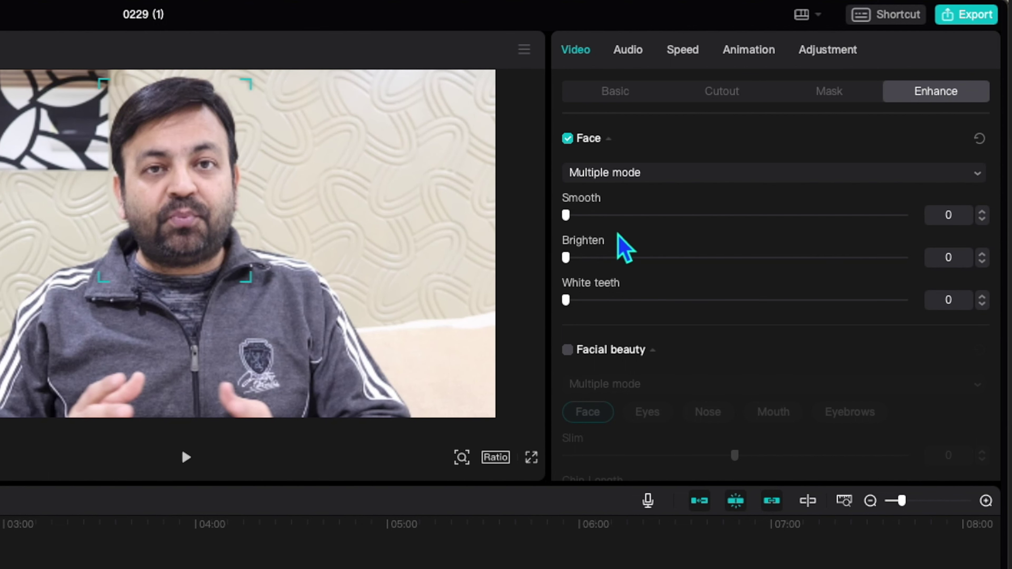
{"action": "left_click", "coordinate": [670, 181]}
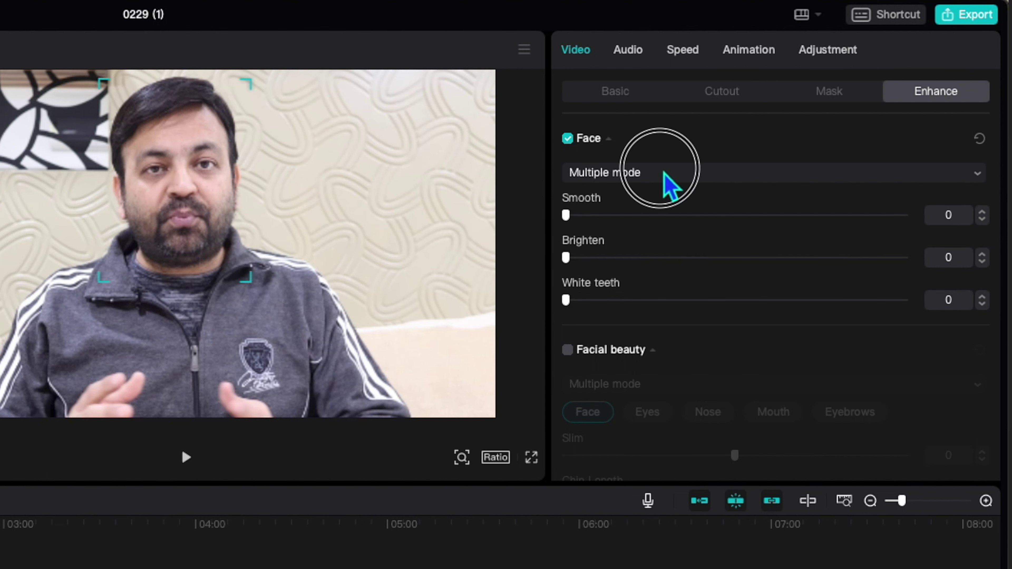
{"action": "left_click", "coordinate": [639, 220]}
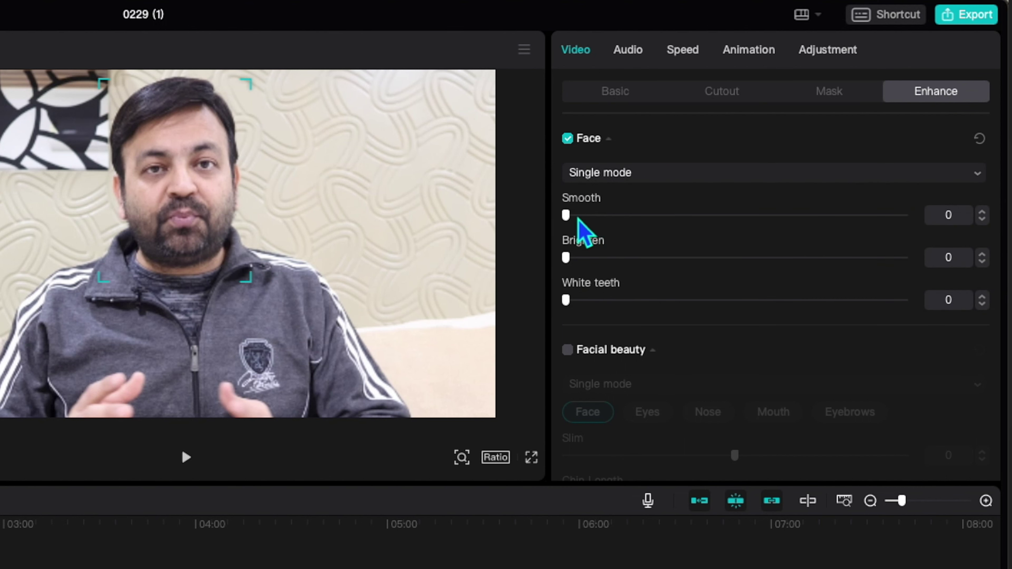
- Try the Smooth adjustment and a White teeth value of 25, and return both to 0
{"action": "left_click_drag", "start_coordinate": [570, 216], "coordinate": [518, 263]}
{"action": "left_click_drag", "start_coordinate": [573, 303], "coordinate": [652, 302]}
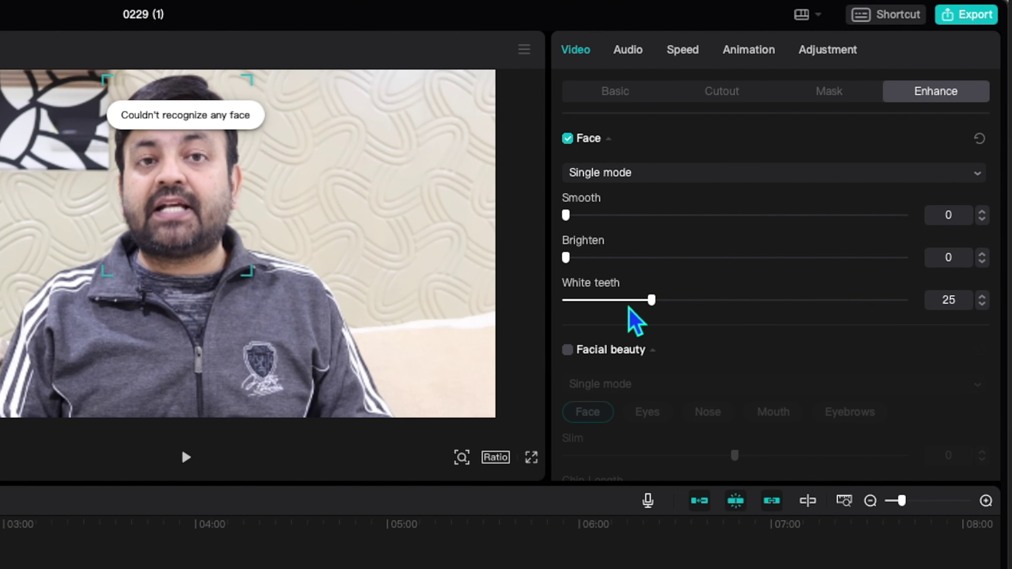
{"action": "left_click_drag", "start_coordinate": [660, 303], "coordinate": [564, 303]}
- Enable Facial beauty and set the face's Slim to 50 and Chin Length to -7
{"action": "left_click", "coordinate": [568, 350]}
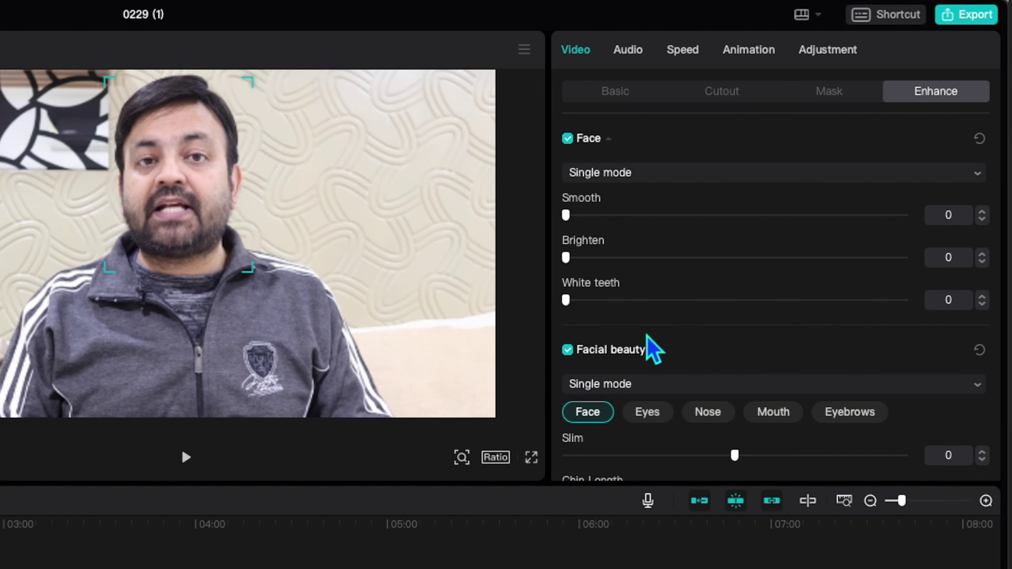
{"action": "scroll", "coordinate": [629, 299], "scroll_direction": "down", "scroll_amount": 5}
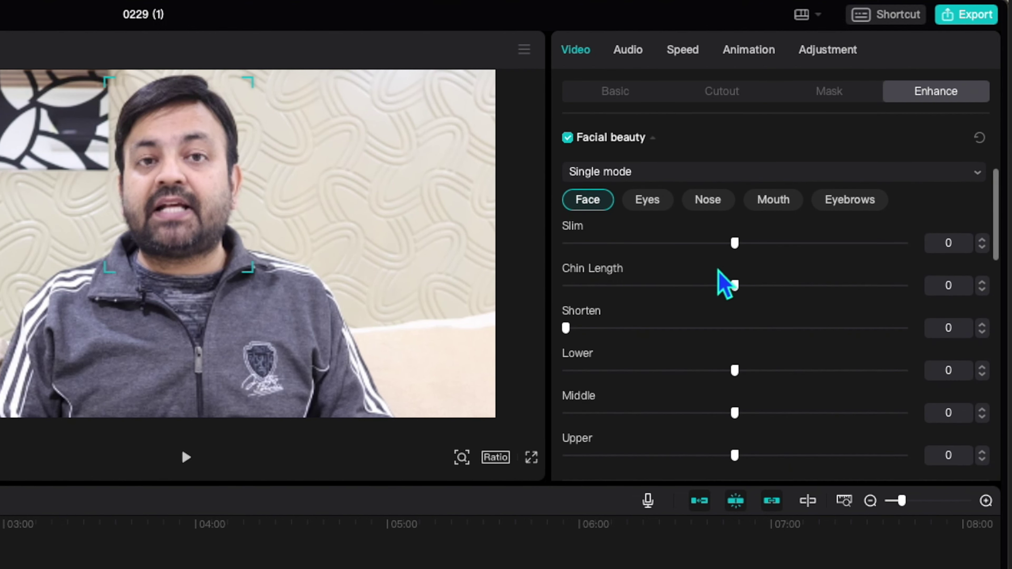
{"action": "left_click_drag", "start_coordinate": [735, 245], "coordinate": [1001, 275]}
{"action": "left_click_drag", "start_coordinate": [740, 291], "coordinate": [704, 294]}
- Try the Shorten, Lower, Middle and Upper face adjustments, leaving each at 0
{"action": "left_click_drag", "start_coordinate": [569, 330], "coordinate": [525, 329]}
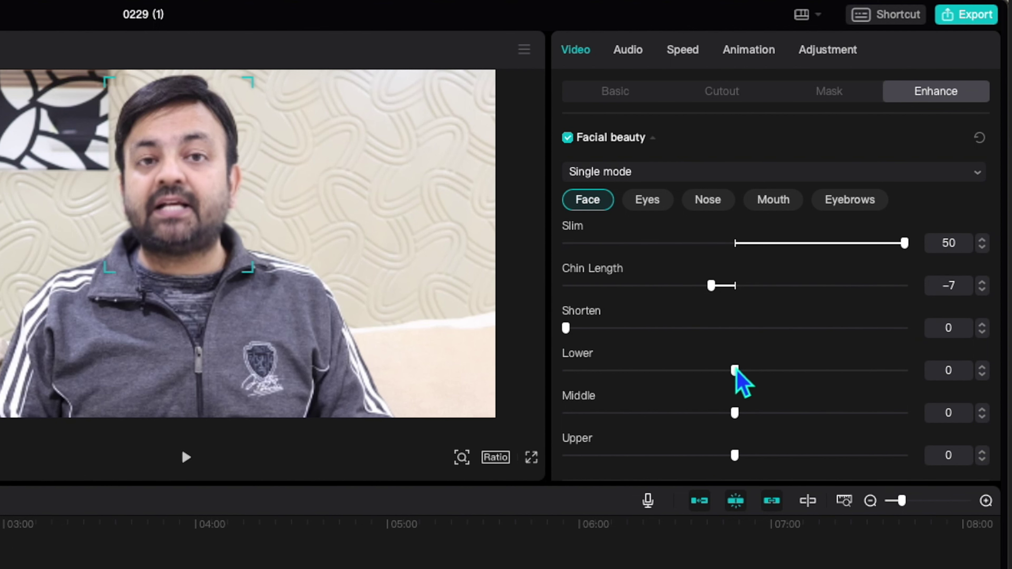
{"action": "mouse_move", "coordinate": [740, 375]}
{"action": "left_mouse_down"}
{"action": "mouse_move", "coordinate": [802, 375]}
{"action": "mouse_move", "coordinate": [641, 375]}
{"action": "mouse_move", "coordinate": [766, 375]}
{"action": "mouse_move", "coordinate": [734, 371]}
{"action": "left_mouse_up"}
{"action": "mouse_move", "coordinate": [735, 413]}
{"action": "left_mouse_down"}
{"action": "mouse_move", "coordinate": [840, 412]}
{"action": "mouse_move", "coordinate": [671, 414]}
{"action": "mouse_move", "coordinate": [736, 415]}
{"action": "left_mouse_up"}
{"action": "mouse_move", "coordinate": [735, 456]}
{"action": "left_mouse_down"}
{"action": "mouse_move", "coordinate": [888, 459]}
{"action": "mouse_move", "coordinate": [670, 449]}
{"action": "mouse_move", "coordinate": [912, 448]}
{"action": "mouse_move", "coordinate": [734, 453]}
{"action": "left_mouse_up"}
- Enable the Manual retouching and Makeup enhancements for the speaker clip
{"action": "scroll", "coordinate": [770, 373], "scroll_direction": "down", "scroll_amount": 4}
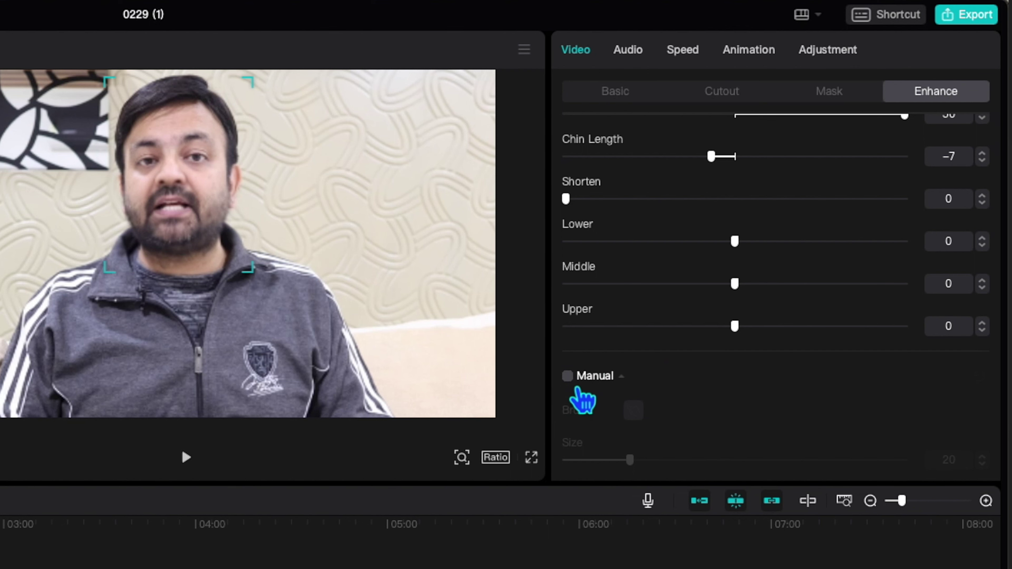
{"action": "left_click", "coordinate": [580, 379]}
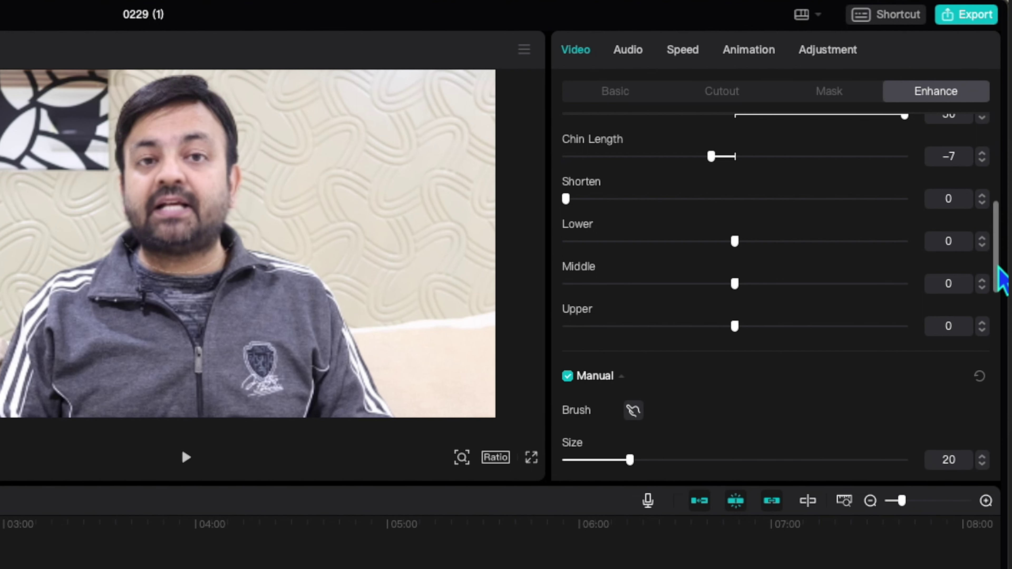
{"action": "left_click_drag", "start_coordinate": [998, 264], "coordinate": [995, 337]}
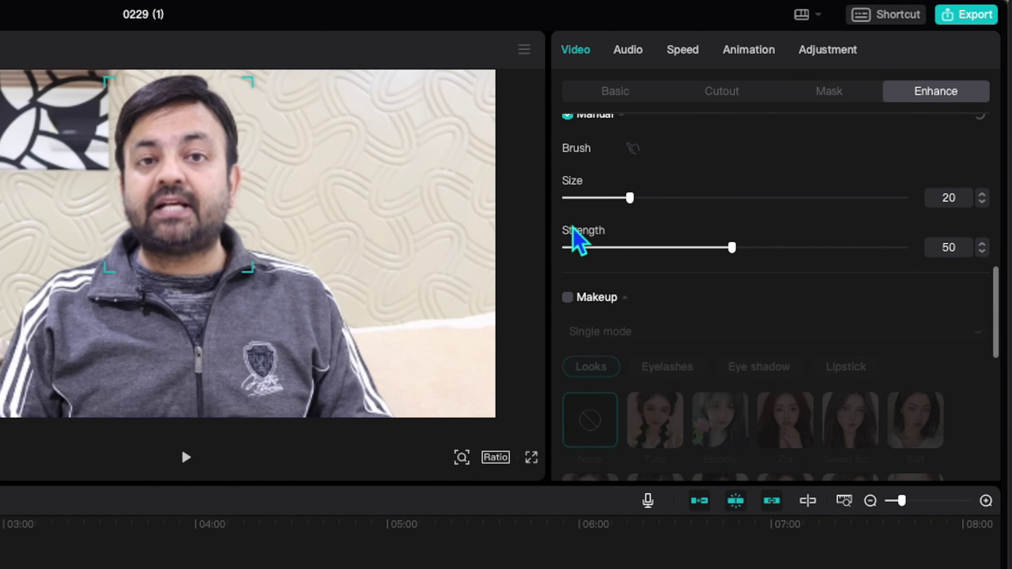
{"action": "left_click", "coordinate": [568, 298]}
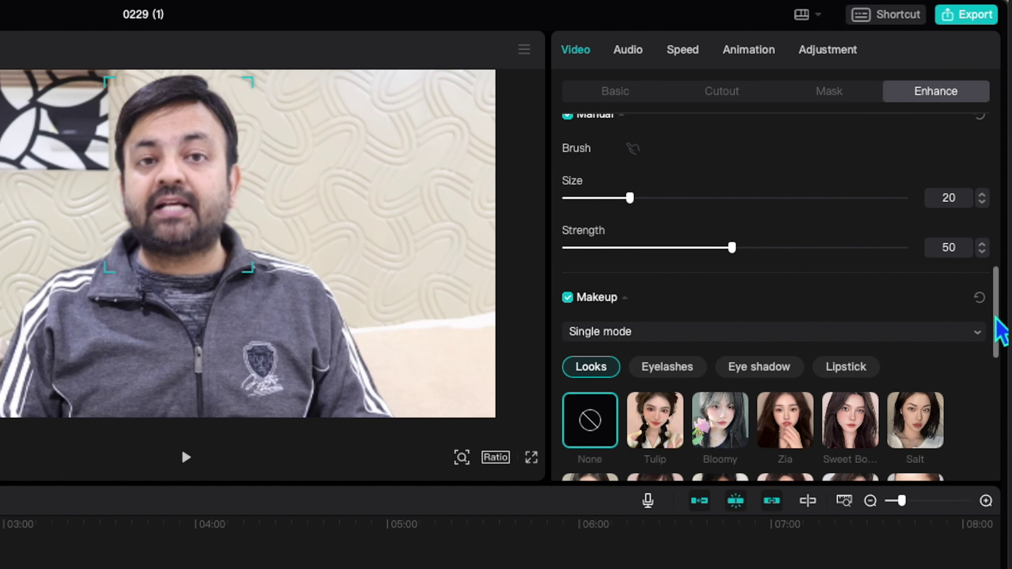
- Try the smoky-eyed makeup look at the end of the second row, and apply the Plain Water look
{"action": "left_click", "coordinate": [995, 337]}
{"action": "left_click_drag", "start_coordinate": [998, 340], "coordinate": [998, 357]}
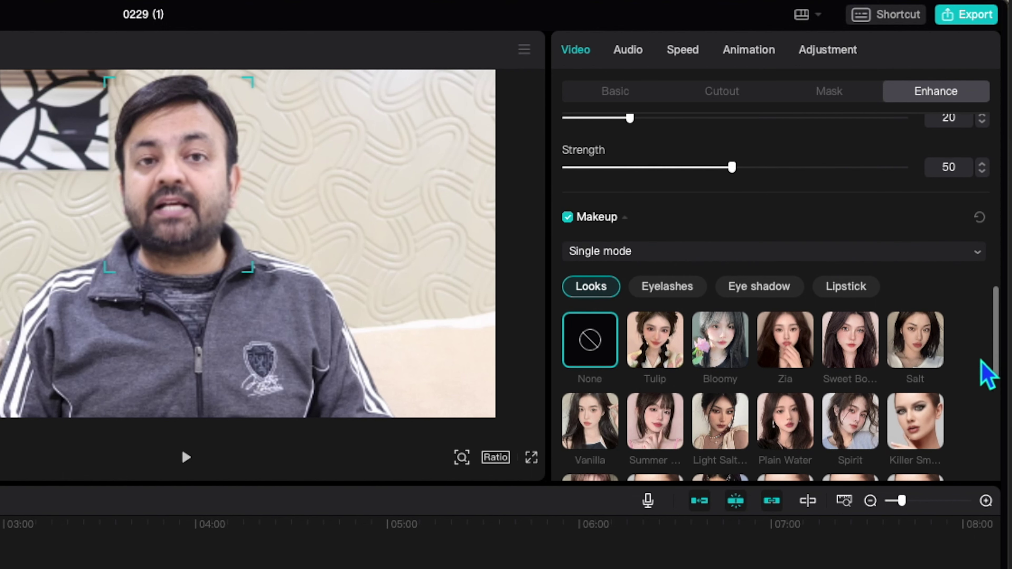
{"action": "left_click", "coordinate": [919, 426]}
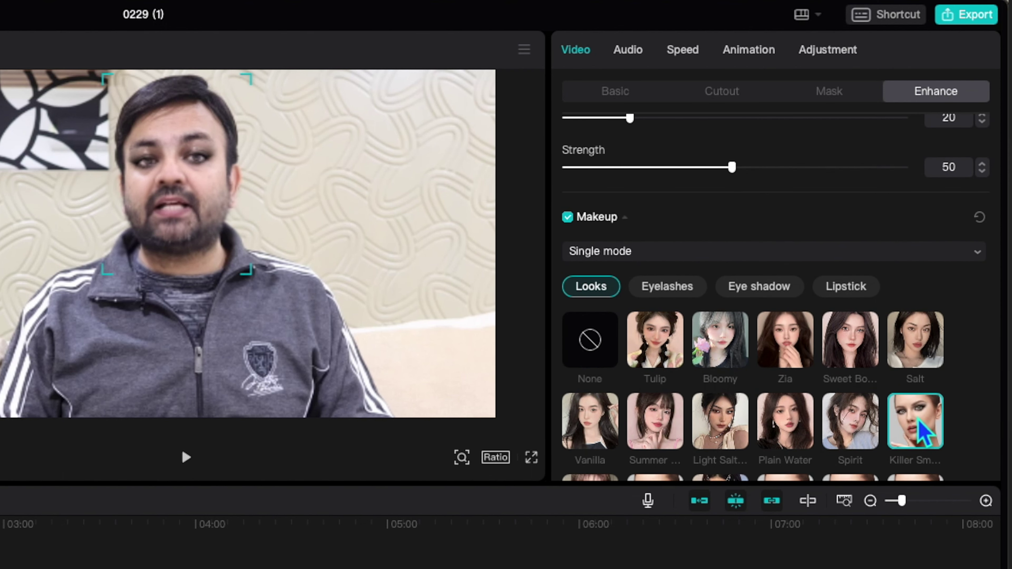
{"action": "left_click", "coordinate": [870, 433]}
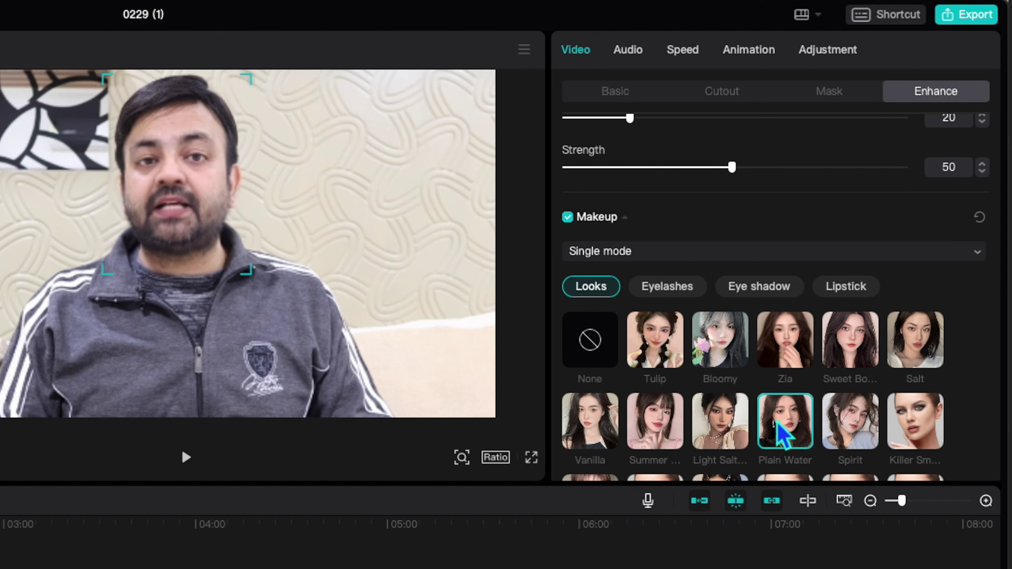
- Look through the Eyelashes, Eye shadow and Lipstick makeup categories and return to Looks
{"action": "left_click", "coordinate": [675, 295]}
{"action": "left_click", "coordinate": [771, 293]}
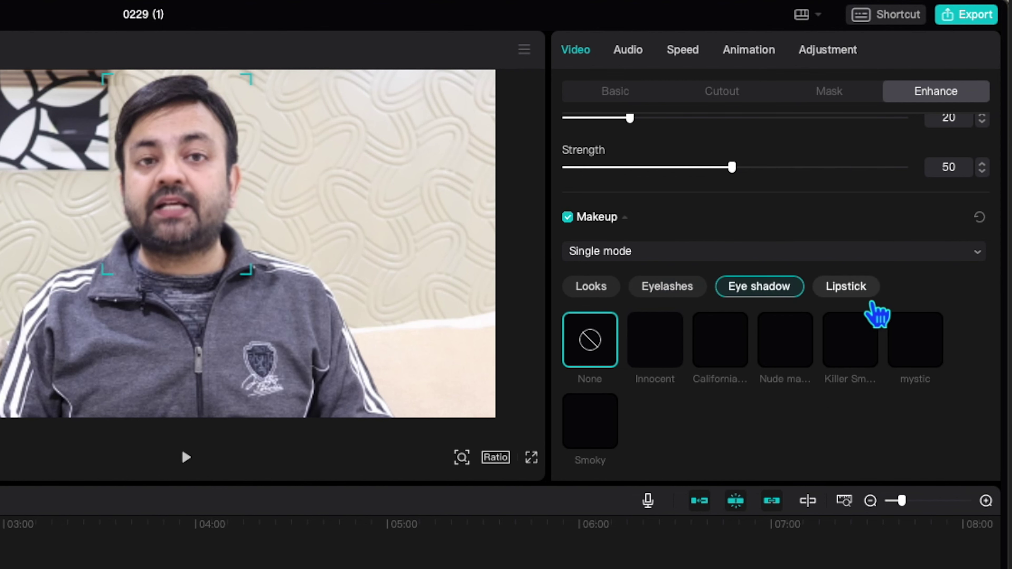
{"action": "left_click", "coordinate": [861, 297]}
{"action": "left_click", "coordinate": [608, 291]}
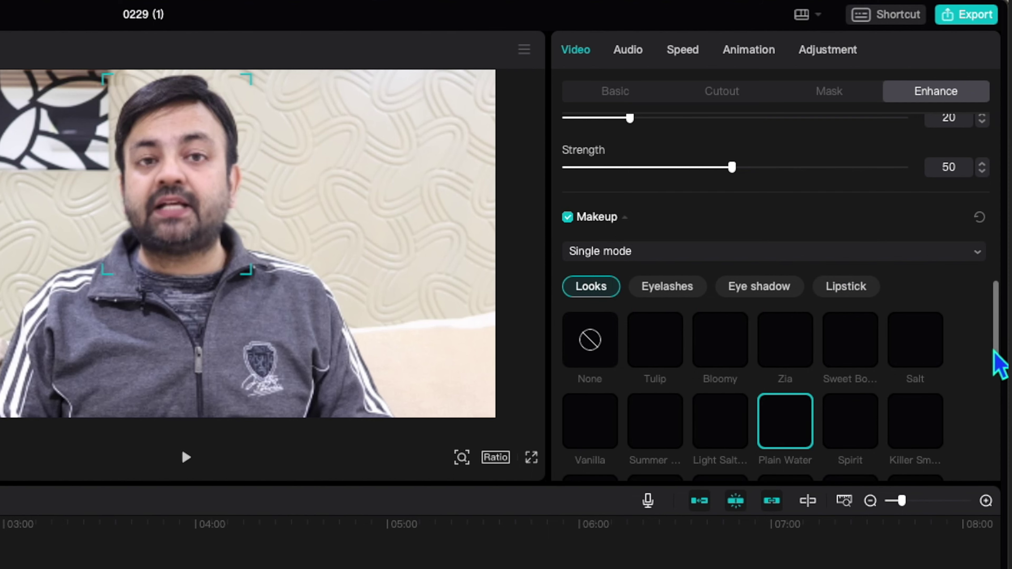
- Enable the Body enhancement for the speaker clip
{"action": "left_click_drag", "start_coordinate": [998, 351], "coordinate": [1002, 428]}
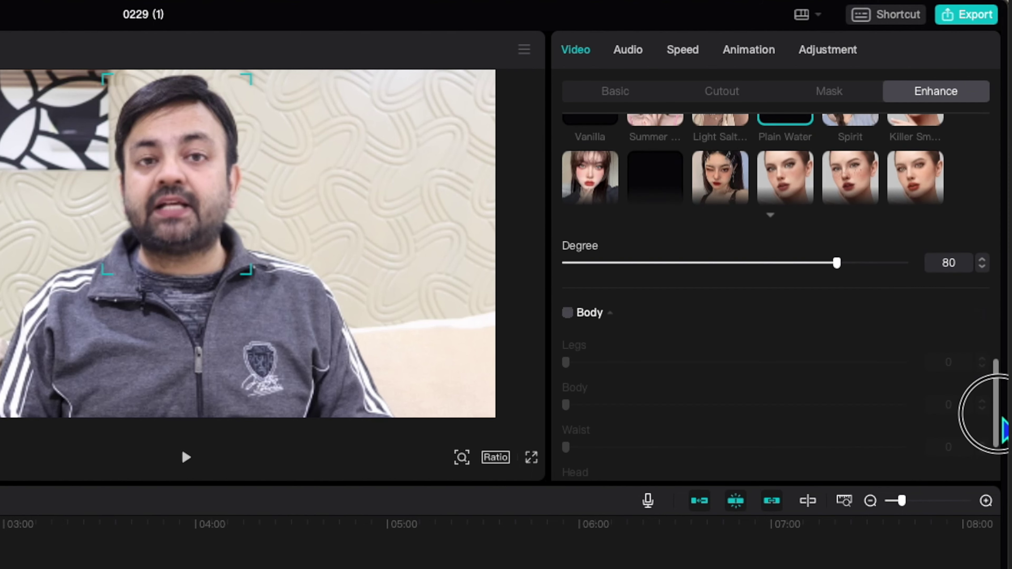
{"action": "scroll", "coordinate": [1002, 428], "scroll_direction": "down", "scroll_amount": 1}
{"action": "scroll", "coordinate": [662, 278], "scroll_direction": "down", "scroll_amount": 2}
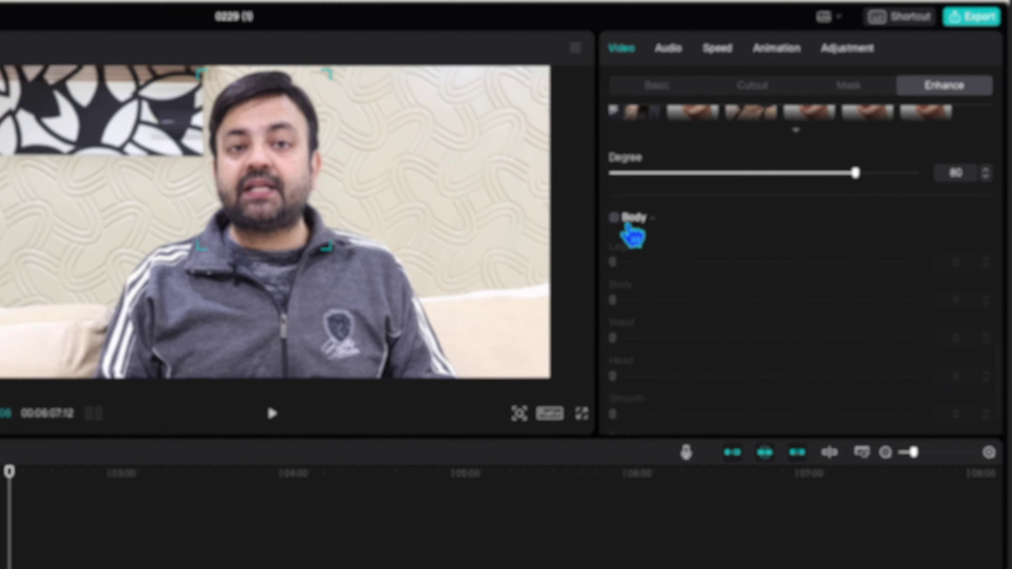
{"action": "left_click", "coordinate": [628, 223]}
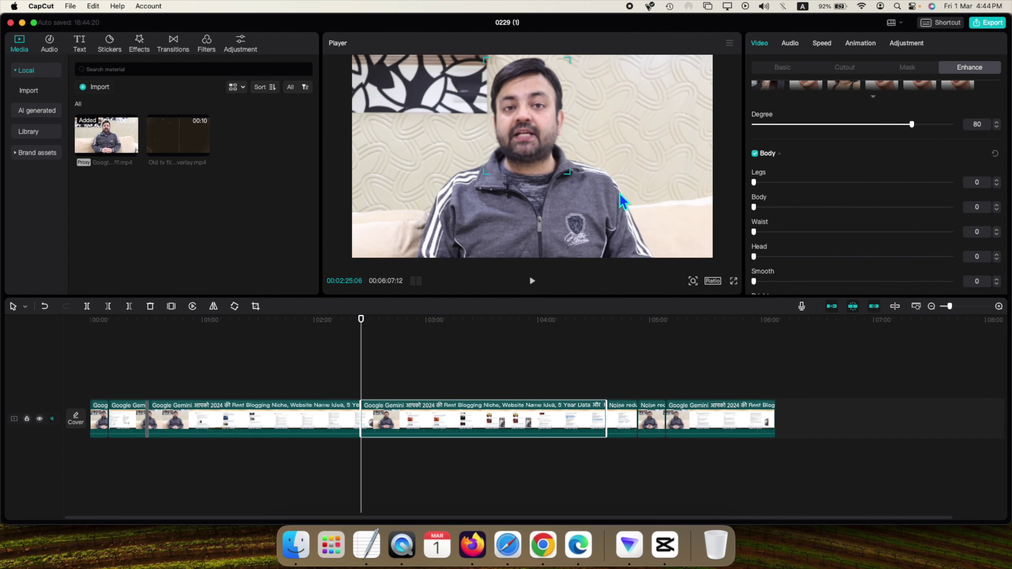
- Reset the clip's position and size, and set the facial beauty Chin Length to 24
{"action": "left_click", "coordinate": [781, 68]}
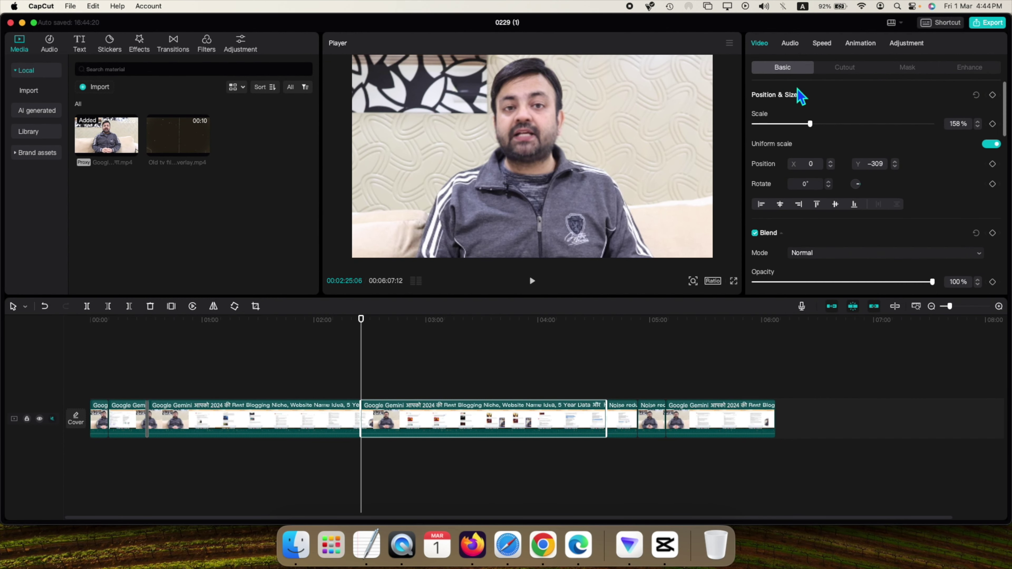
{"action": "left_click", "coordinate": [977, 97]}
{"action": "left_click", "coordinate": [978, 68]}
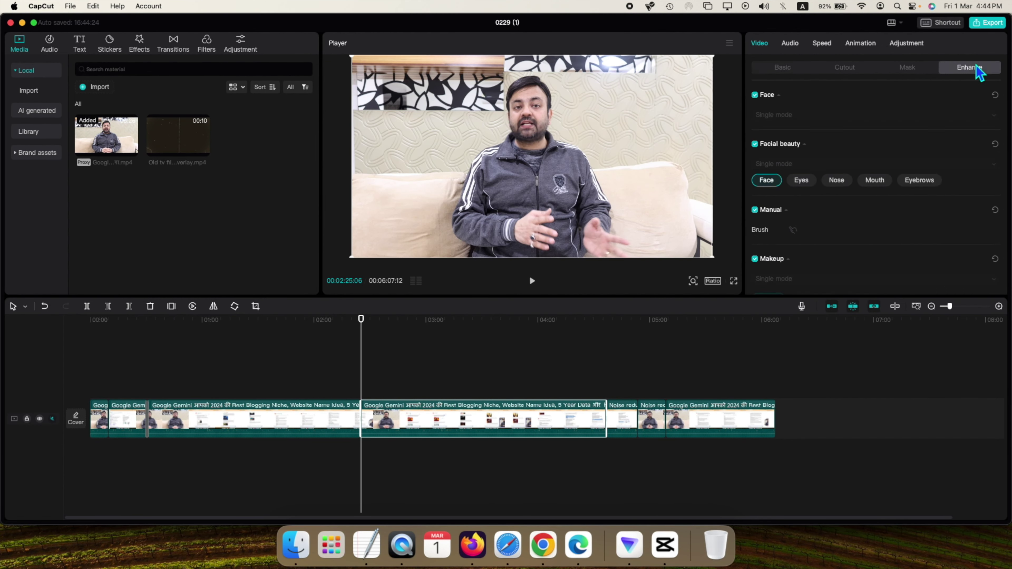
{"action": "scroll", "coordinate": [875, 213], "scroll_direction": "down", "scroll_amount": 5}
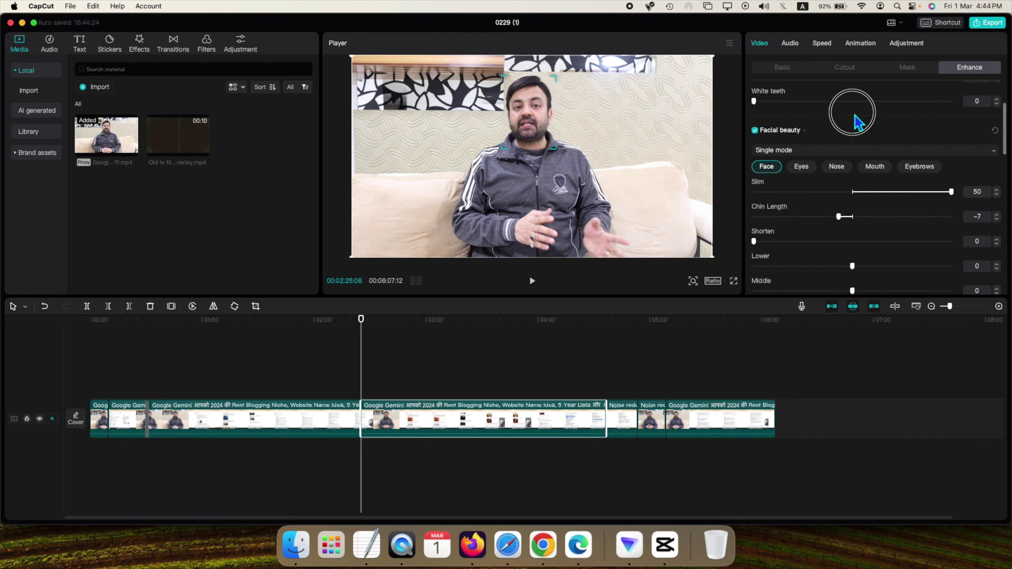
{"action": "left_click", "coordinate": [835, 213]}
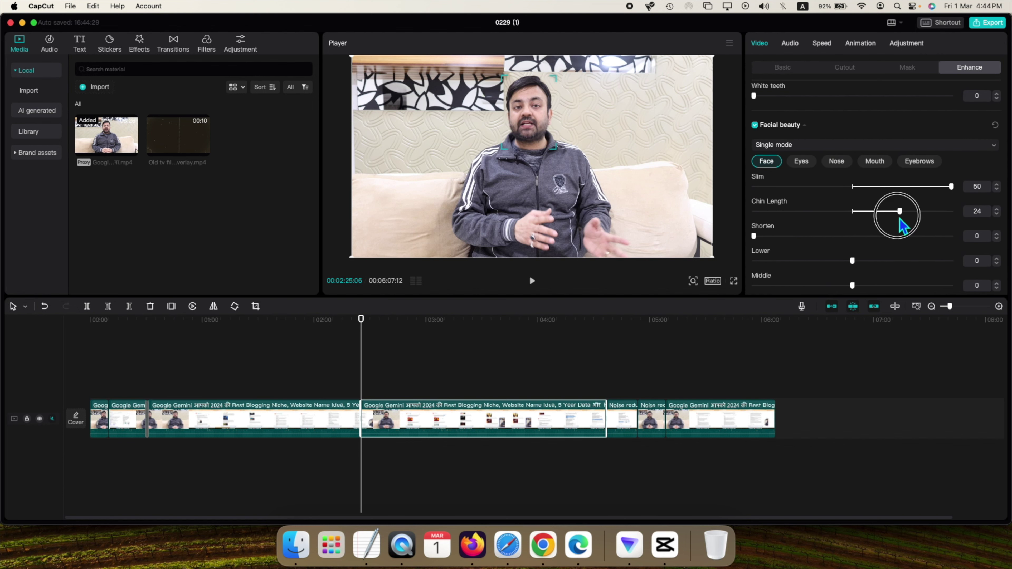
- Try the Legs body adjustment, leaving it at 0, and raise the Waist adjustment
{"action": "scroll", "coordinate": [893, 212], "scroll_direction": "down", "scroll_amount": 10}
{"action": "left_click_drag", "start_coordinate": [779, 148], "coordinate": [717, 180]}
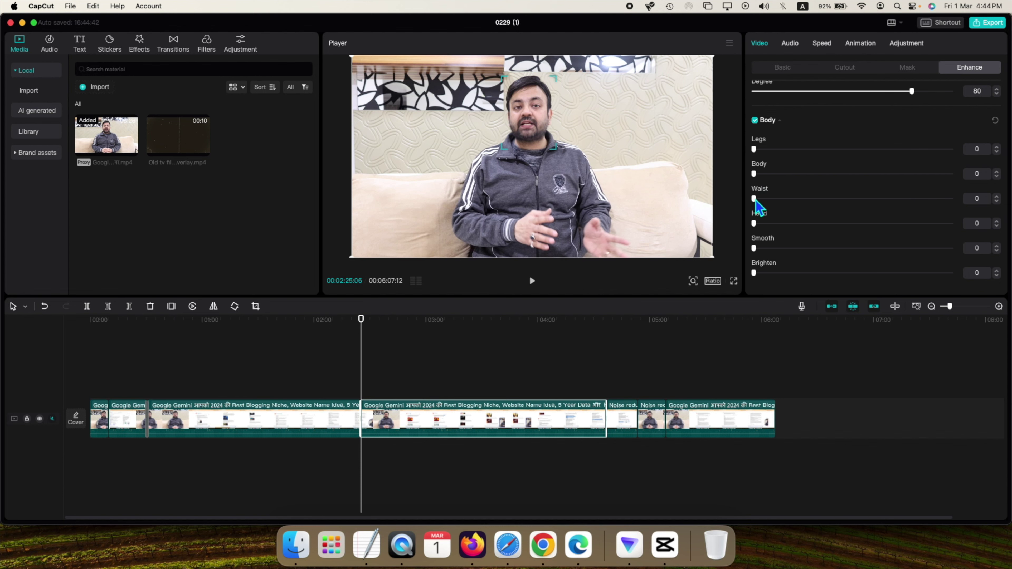
{"action": "left_click_drag", "start_coordinate": [762, 204], "coordinate": [979, 230]}
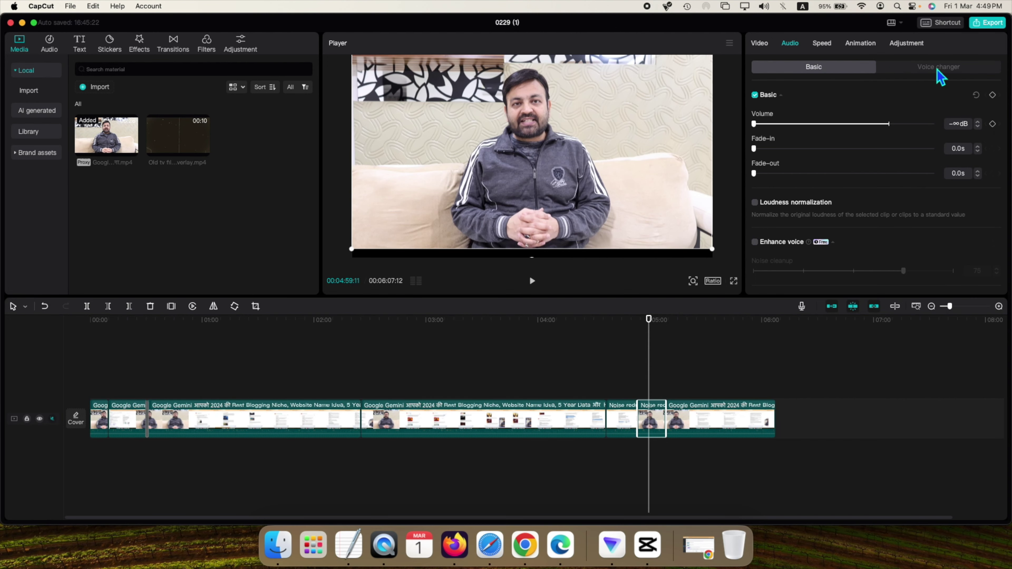
- Look through the Voice filters, Voice characters and Speech to song categories of the clip's voice changer
{"action": "left_click", "coordinate": [940, 68]}
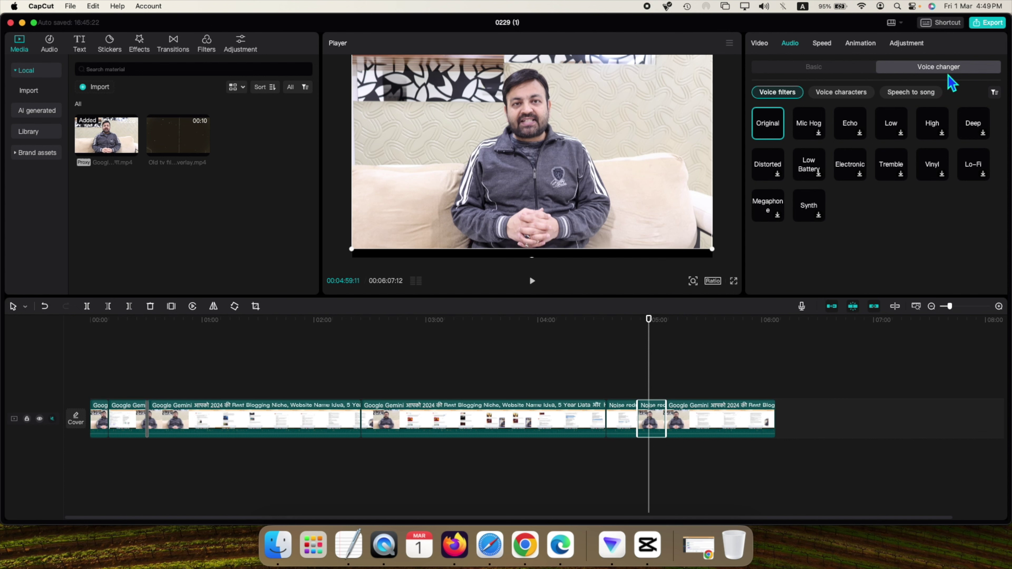
{"action": "left_click", "coordinate": [849, 98]}
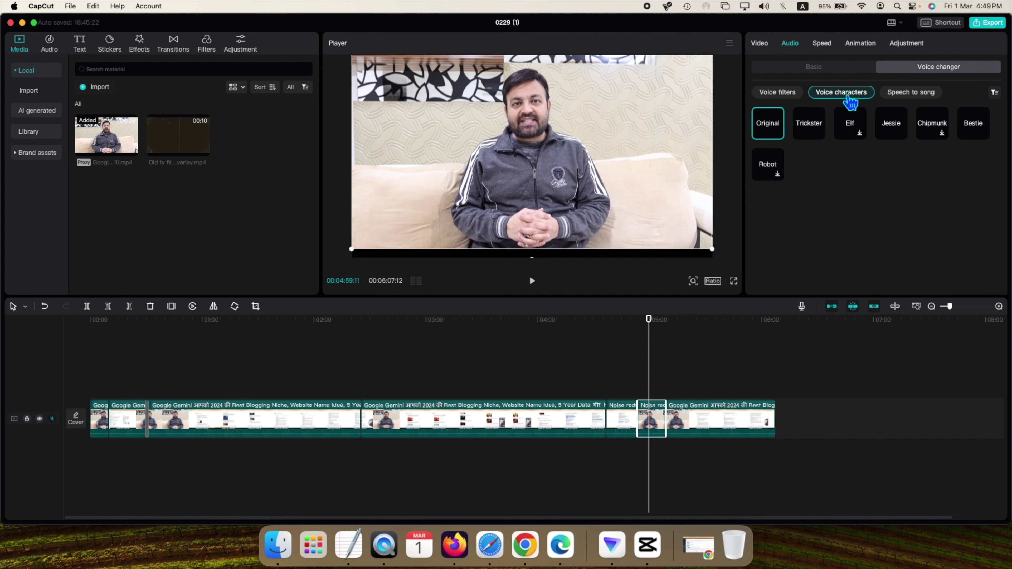
{"action": "left_click", "coordinate": [919, 96]}
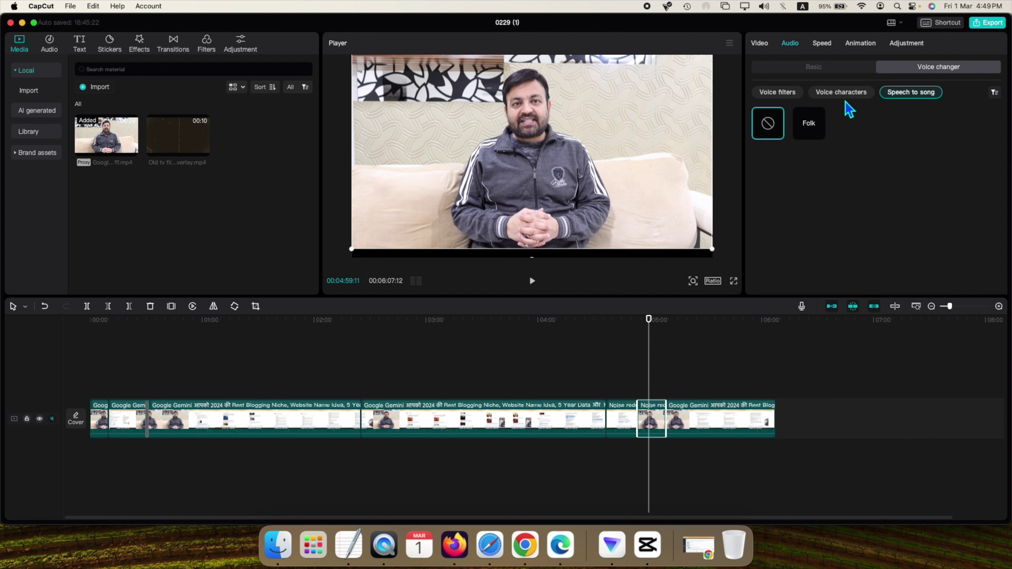
{"action": "left_click", "coordinate": [782, 96]}
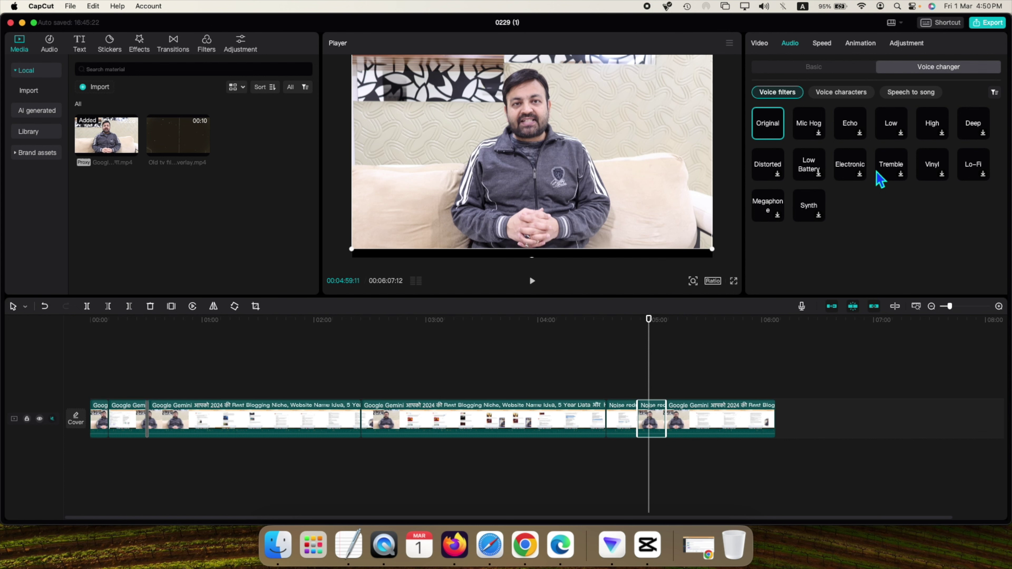
{"action": "left_click", "coordinate": [855, 105]}
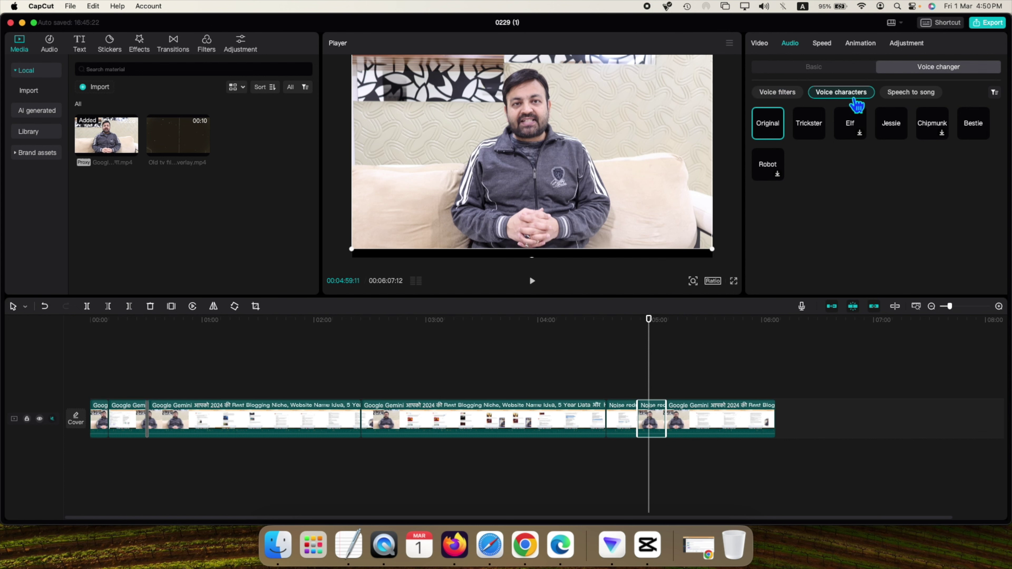
{"action": "left_click", "coordinate": [912, 98]}
{"action": "left_click", "coordinate": [837, 95]}
{"action": "left_click", "coordinate": [793, 96]}
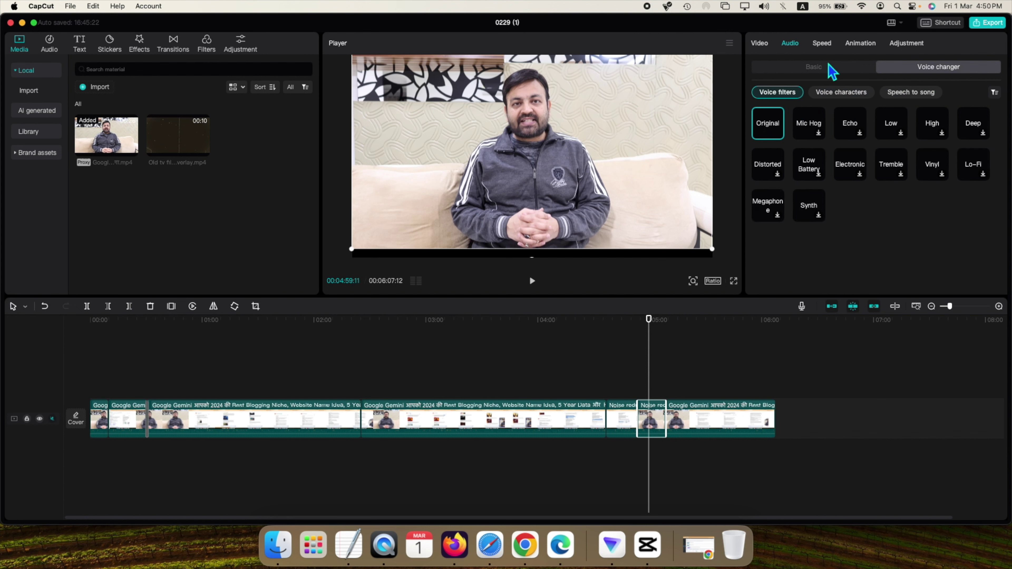
- Try the volume adjustment in the clip's basic audio settings, returning it to the minimum
{"action": "left_click", "coordinate": [826, 71]}
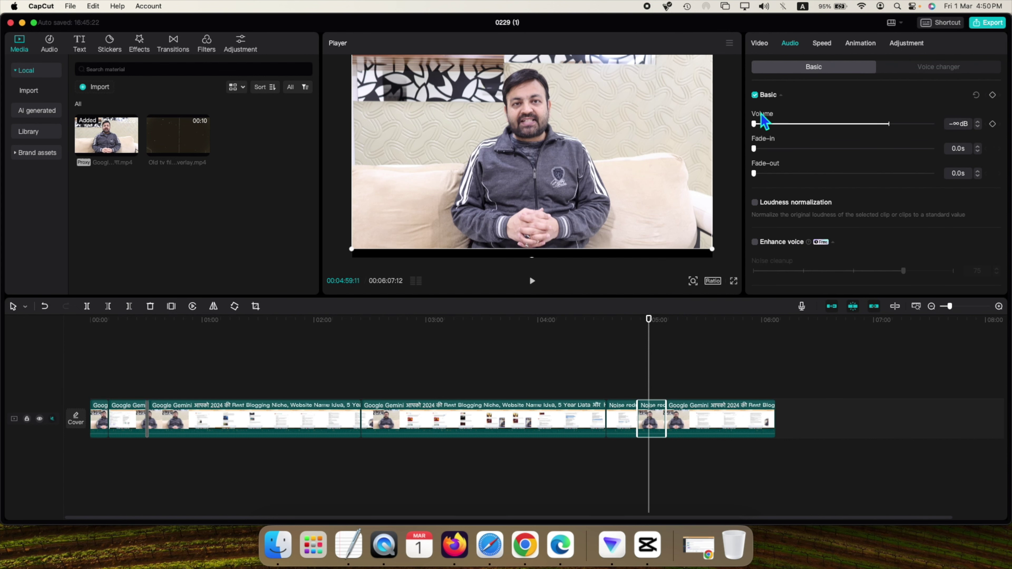
{"action": "mouse_move", "coordinate": [763, 123]}
{"action": "left_mouse_down"}
{"action": "mouse_move", "coordinate": [849, 124]}
{"action": "mouse_move", "coordinate": [754, 124]}
{"action": "left_mouse_up"}
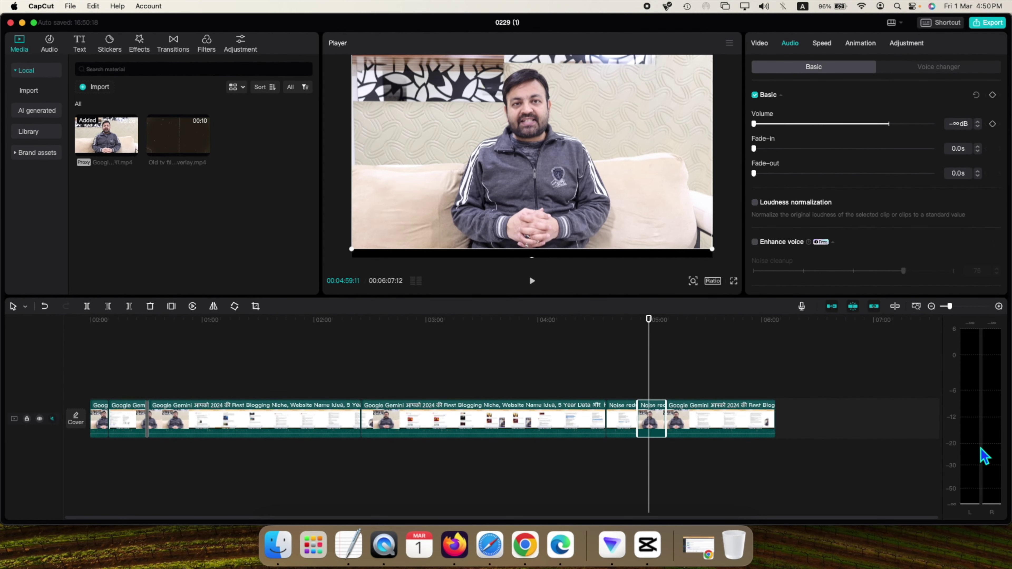
- Play the timeline from about 3:50, unmute the main track during playback, and pause
{"action": "left_click", "coordinate": [525, 460]}
{"action": "key", "text": "space"}
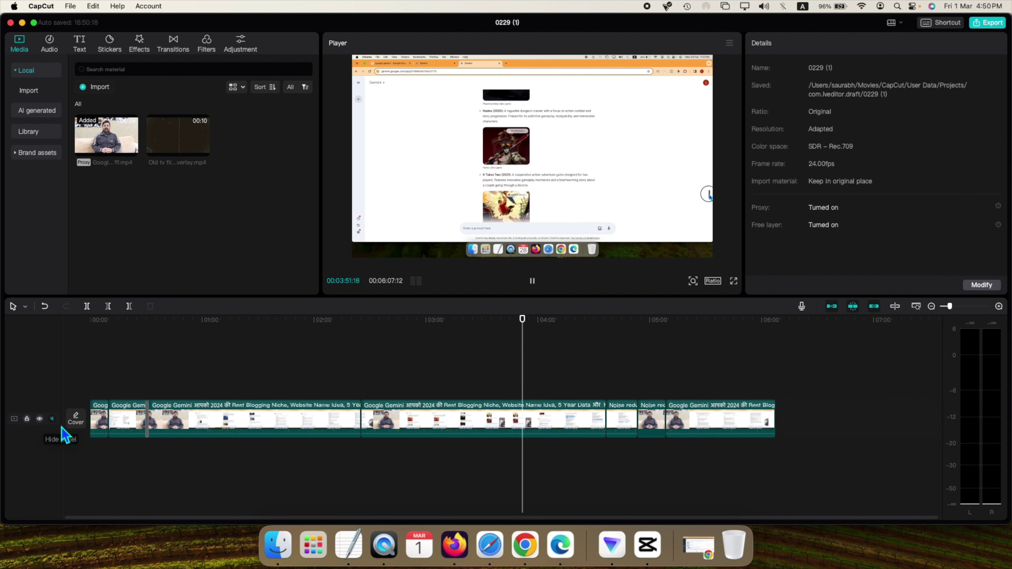
{"action": "left_click", "coordinate": [54, 419]}
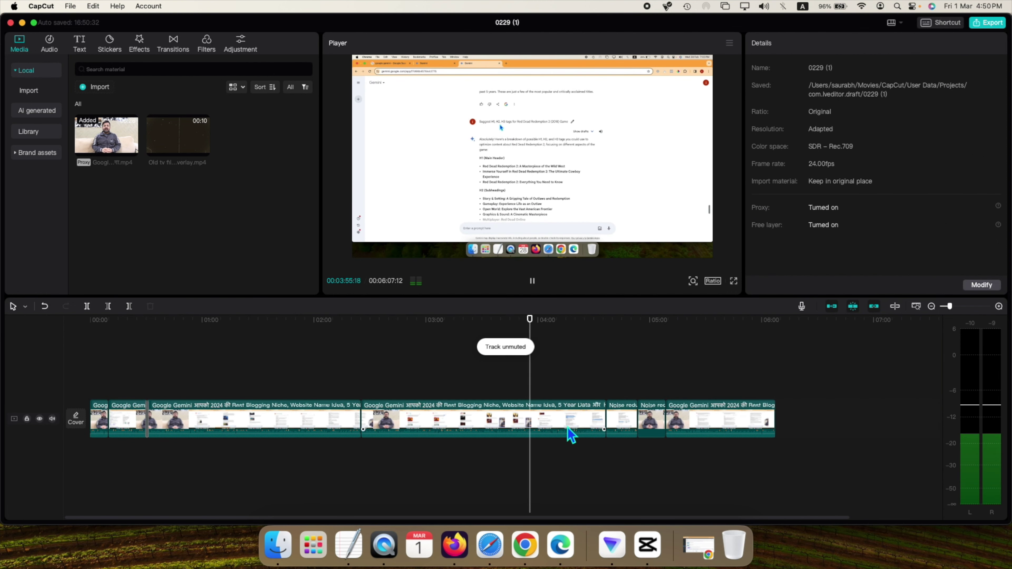
{"action": "left_click", "coordinate": [532, 281]}
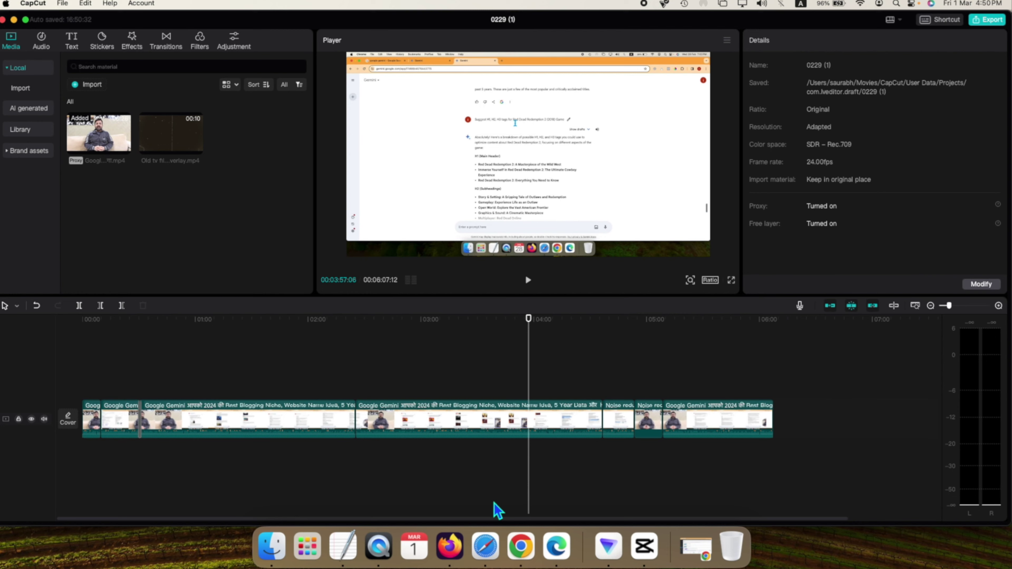
- Raise the audio volume of the long fourth clip and play it to check the audio meter levels
{"action": "left_click", "coordinate": [564, 426]}
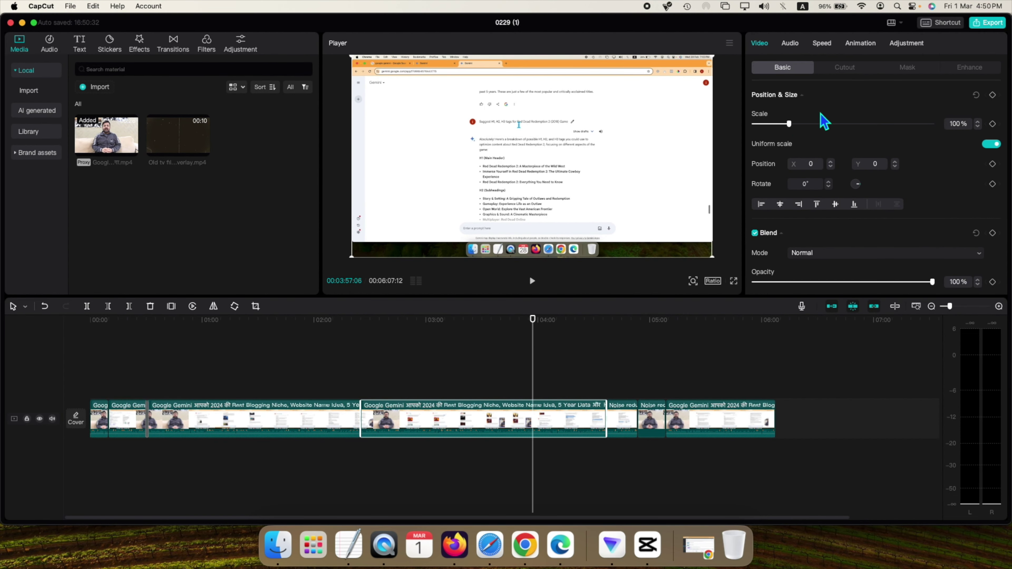
{"action": "left_click", "coordinate": [790, 44]}
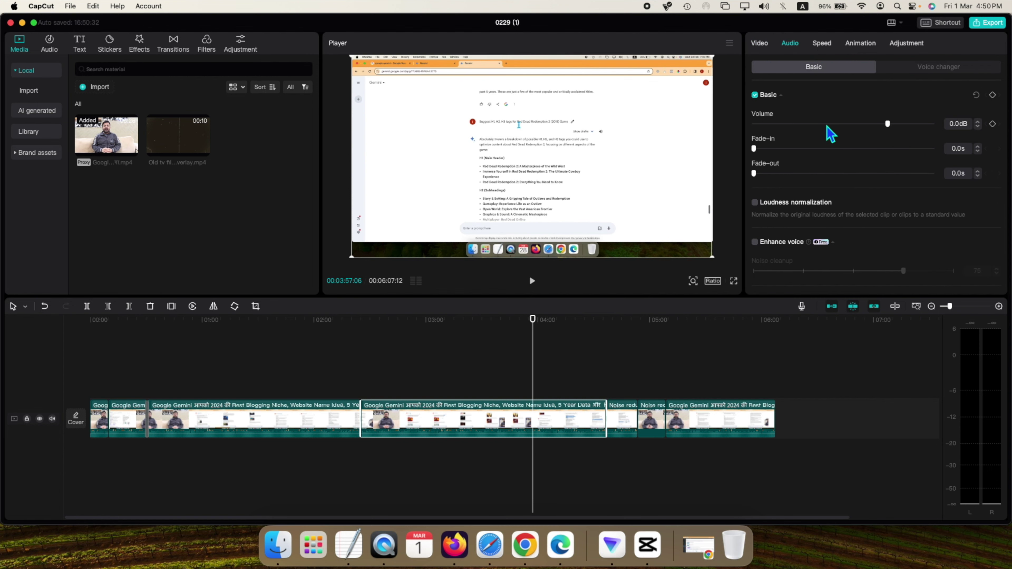
{"action": "left_click_drag", "start_coordinate": [892, 125], "coordinate": [925, 125]}
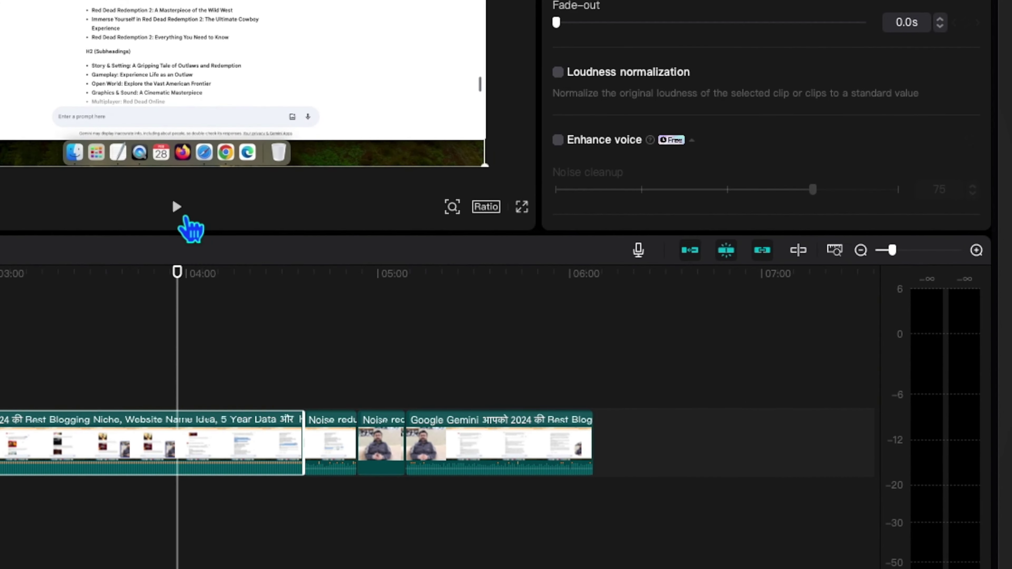
{"action": "left_click", "coordinate": [177, 207]}
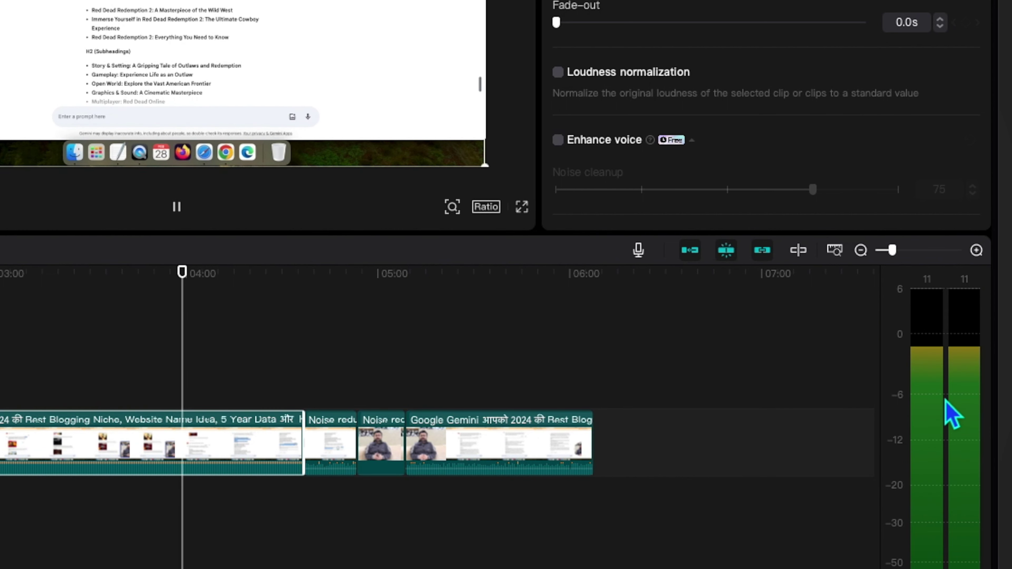
{"action": "left_click", "coordinate": [180, 208]}
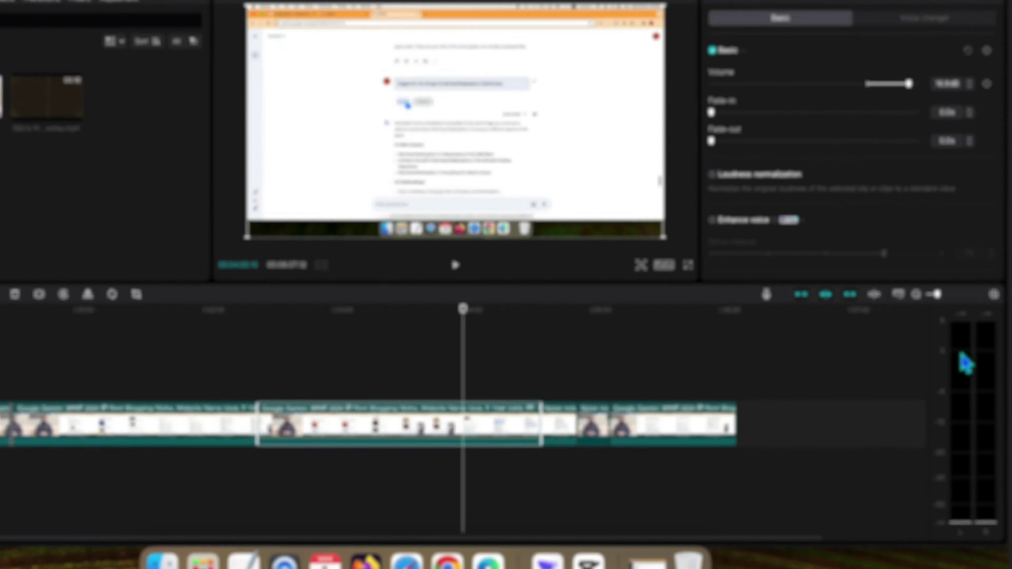
- Return the long fourth clip's audio volume to 0.0 dB
{"action": "key", "text": "XF86MonBrightnessUp"}
{"action": "left_click", "coordinate": [891, 84]}
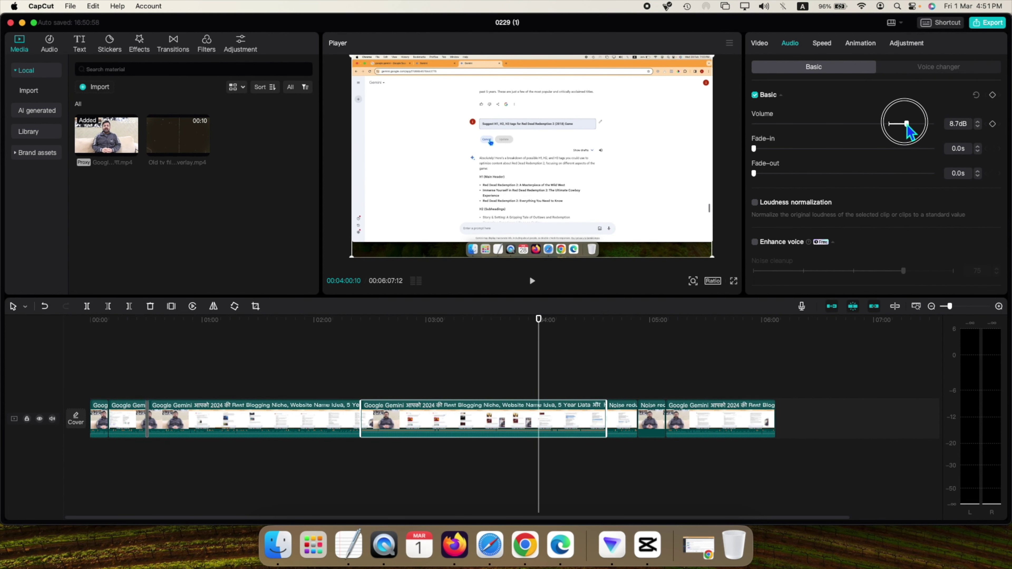
{"action": "left_click_drag", "start_coordinate": [907, 125], "coordinate": [891, 125]}
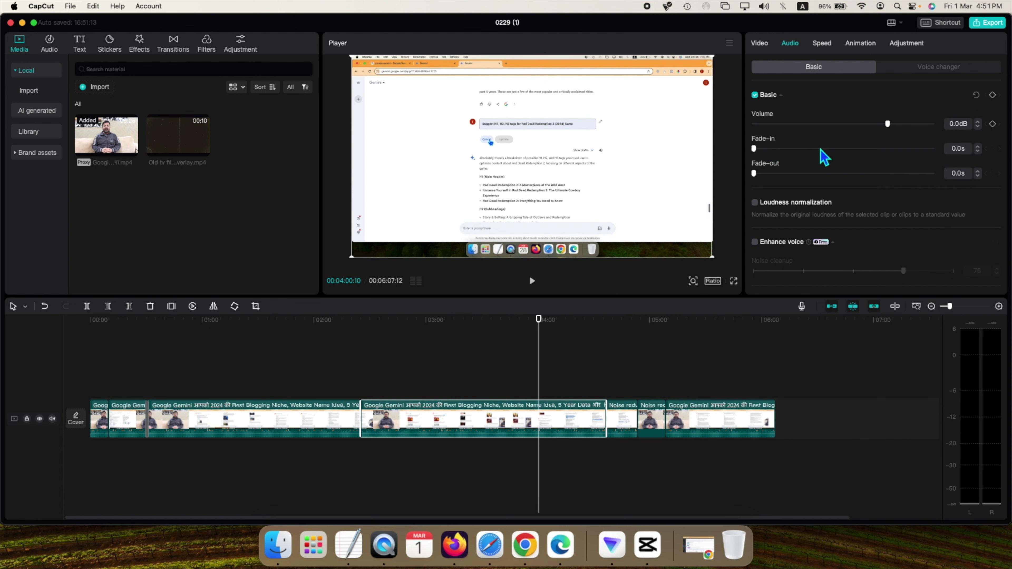
- Bring background music.mp3 from Finder onto an audio track beneath the main video, starting at about 2:23
{"action": "left_click", "coordinate": [357, 463]}
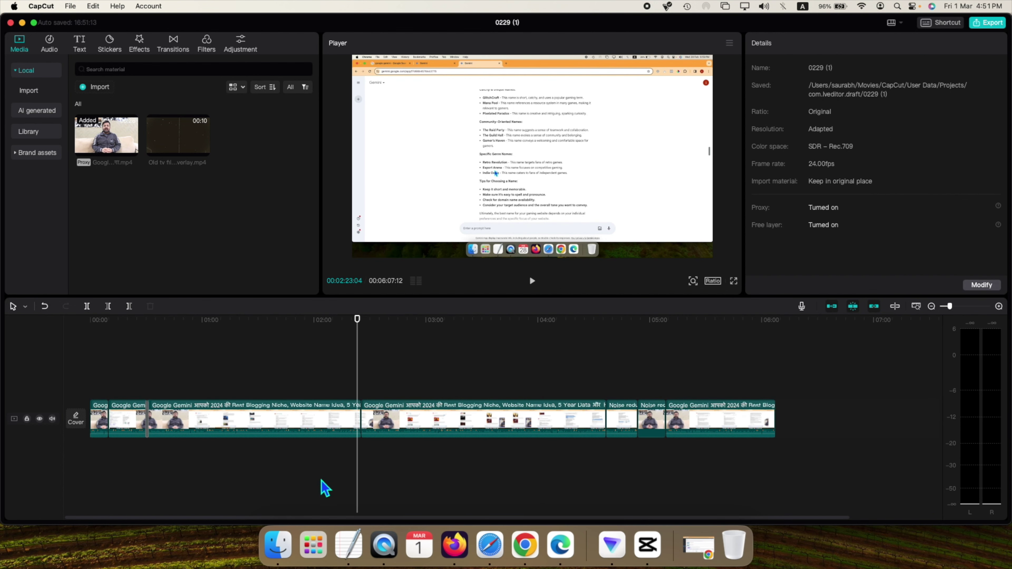
{"action": "left_click", "coordinate": [278, 545]}
{"action": "left_click_drag", "start_coordinate": [352, 99], "coordinate": [423, 454]}
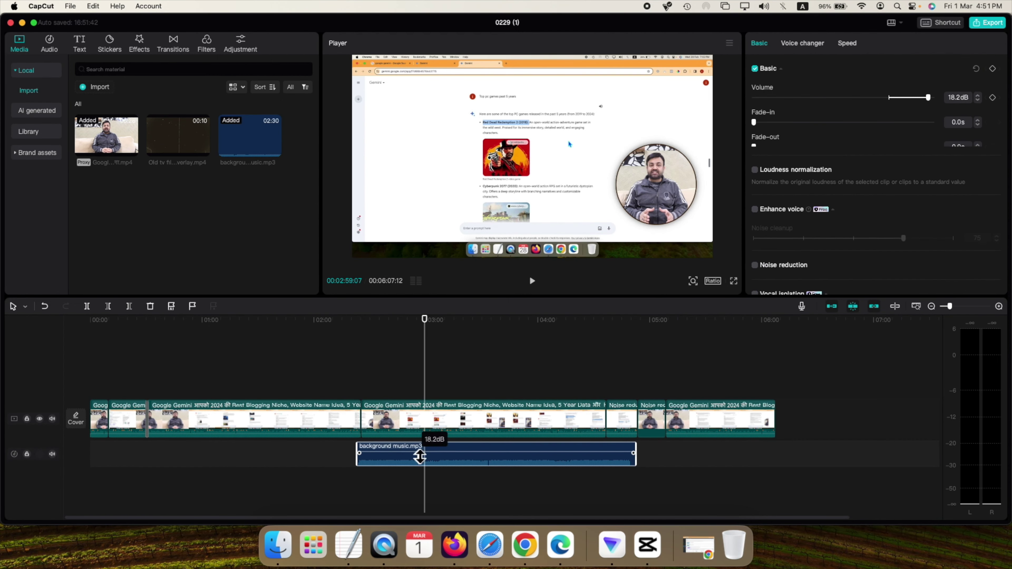
- Set the background music's volume to 15.6 dB with an 8.2 s fade-in, and check the start of the clip
{"action": "mouse_move", "coordinate": [930, 100]}
{"action": "left_mouse_down"}
{"action": "mouse_move", "coordinate": [876, 101]}
{"action": "mouse_move", "coordinate": [923, 100]}
{"action": "left_mouse_up"}
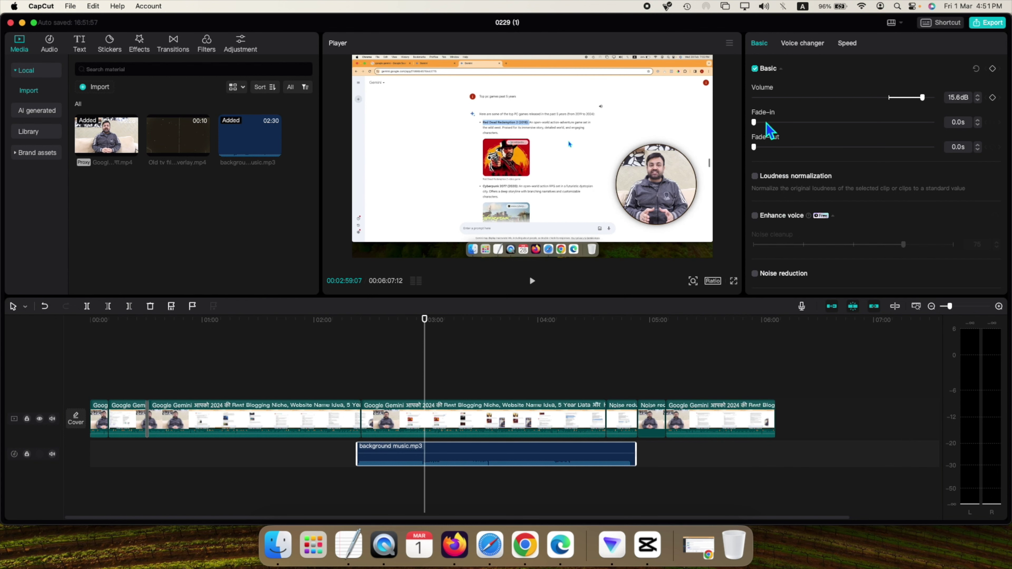
{"action": "left_click_drag", "start_coordinate": [758, 124], "coordinate": [902, 123]}
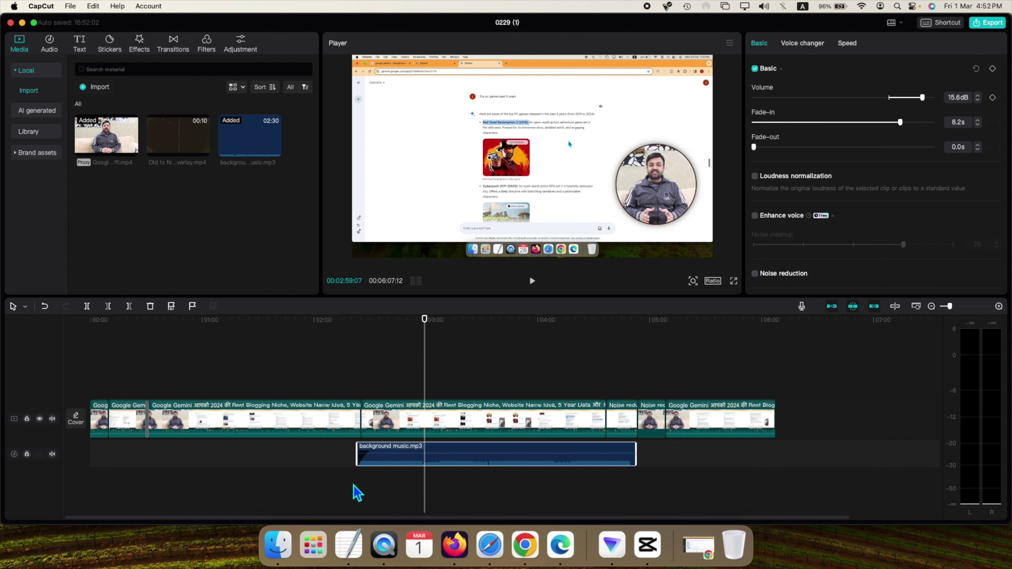
{"action": "left_click", "coordinate": [364, 480]}
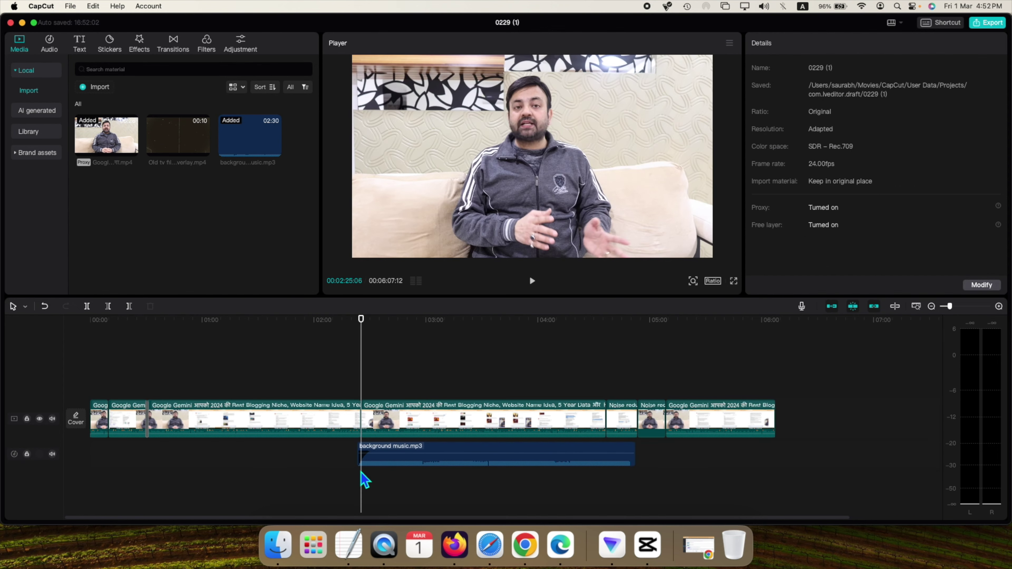
- Add an 8.1 s fade-out to the end of the background music clip
{"action": "left_click_drag", "start_coordinate": [361, 355], "coordinate": [587, 381]}
{"action": "left_click", "coordinate": [614, 476]}
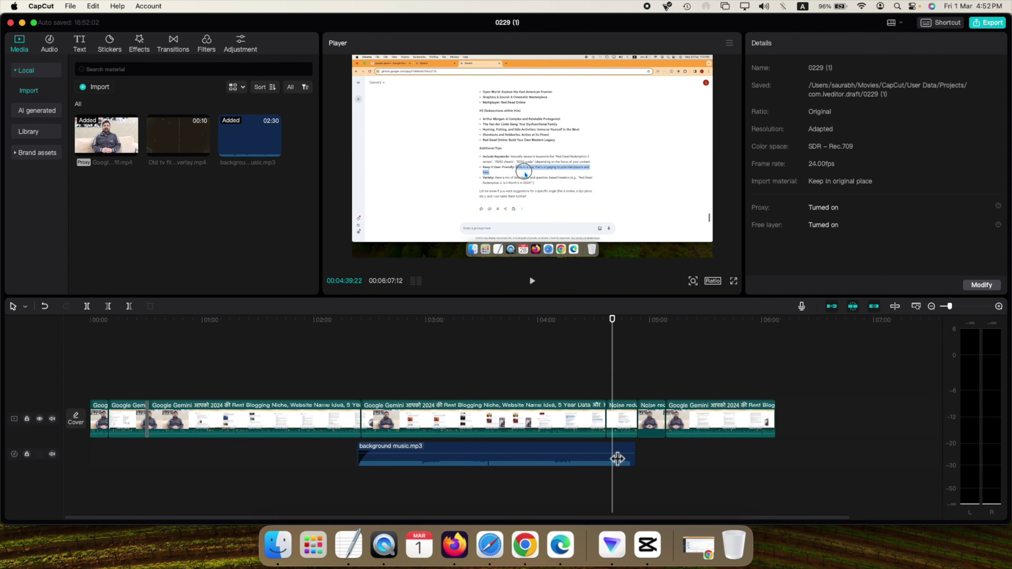
{"action": "left_click", "coordinate": [616, 453]}
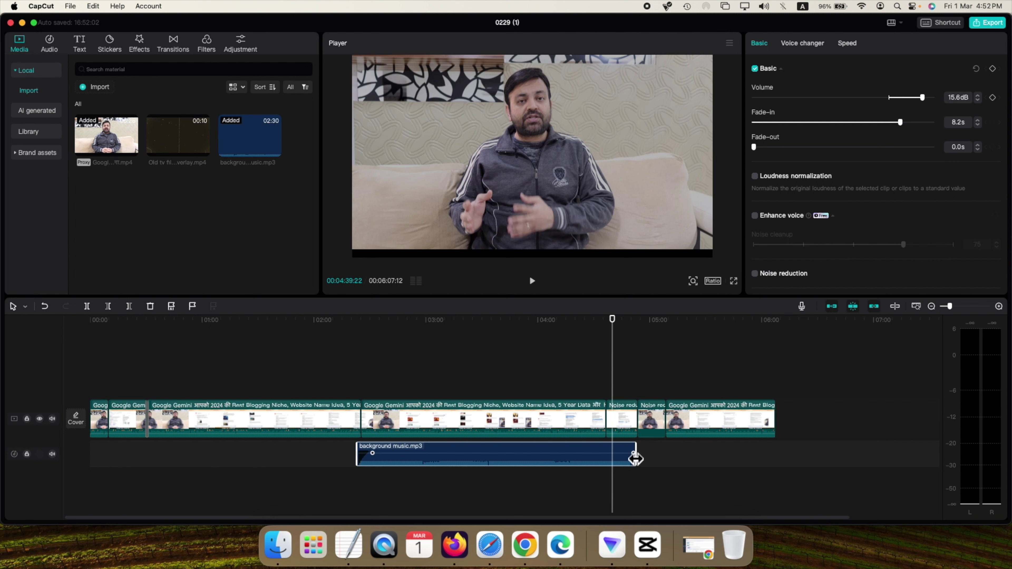
{"action": "left_click_drag", "start_coordinate": [633, 453], "coordinate": [622, 454]}
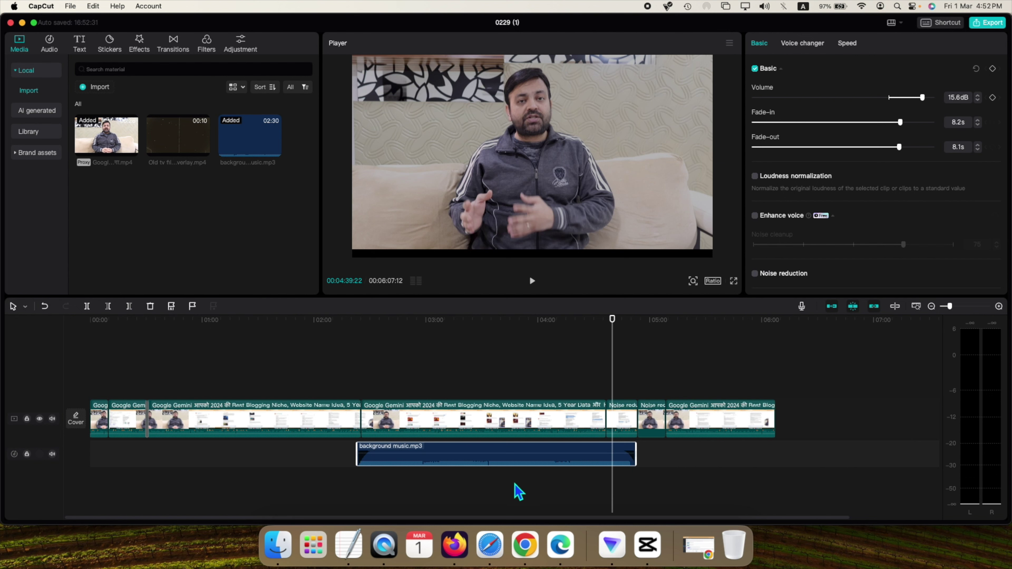
- Turn on Enhance voice, Noise reduction and Vocal isolation for the background music clip
{"action": "left_click", "coordinate": [762, 183]}
{"action": "left_click", "coordinate": [755, 216]}
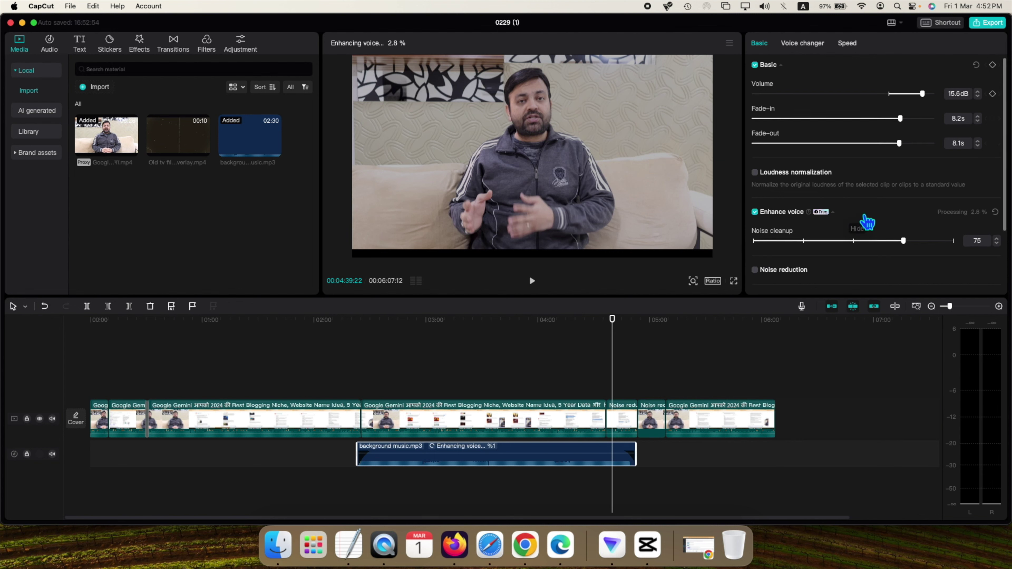
{"action": "scroll", "coordinate": [864, 220], "scroll_direction": "down", "scroll_amount": 3}
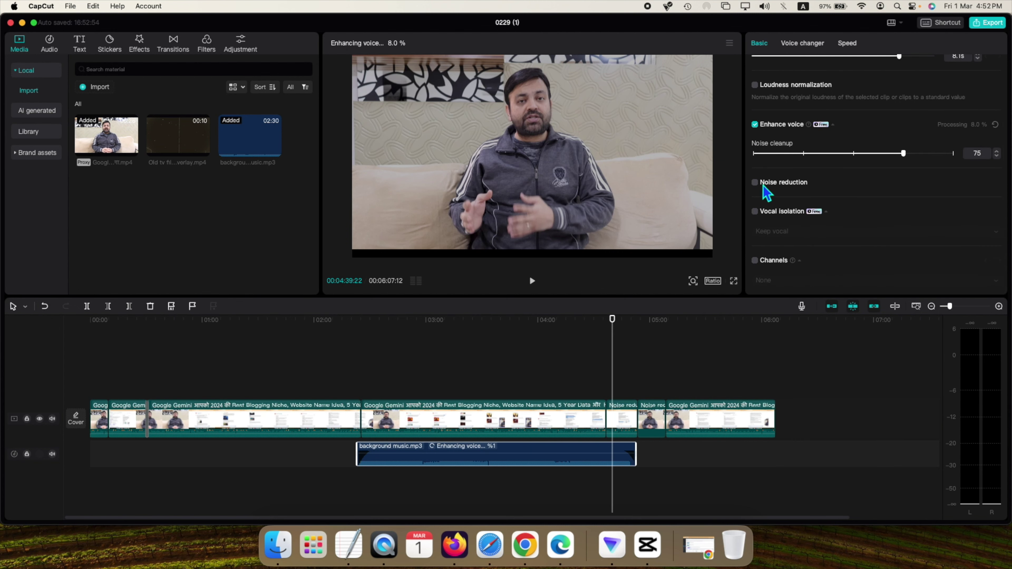
{"action": "left_click", "coordinate": [754, 183]}
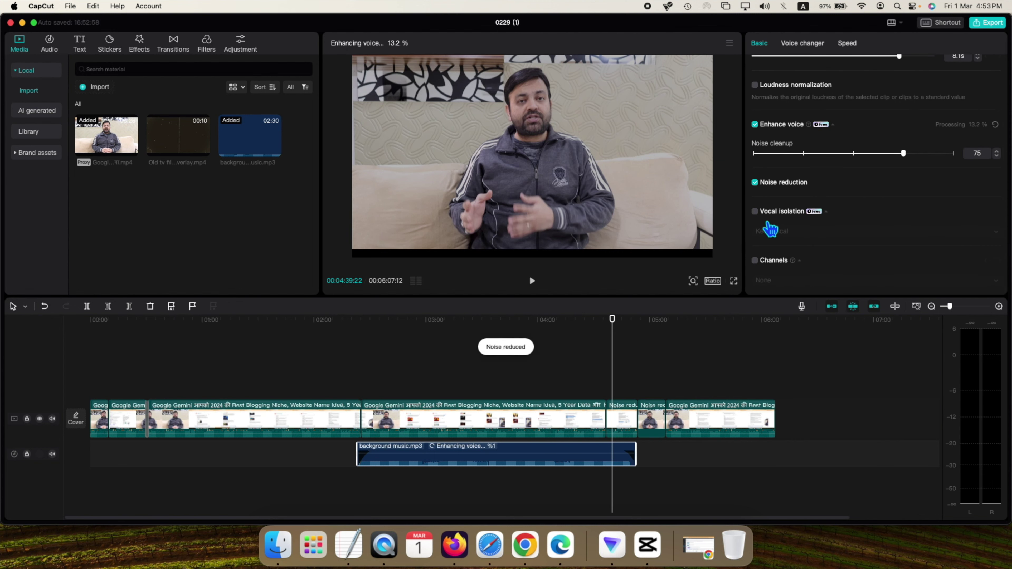
{"action": "left_click", "coordinate": [755, 212]}
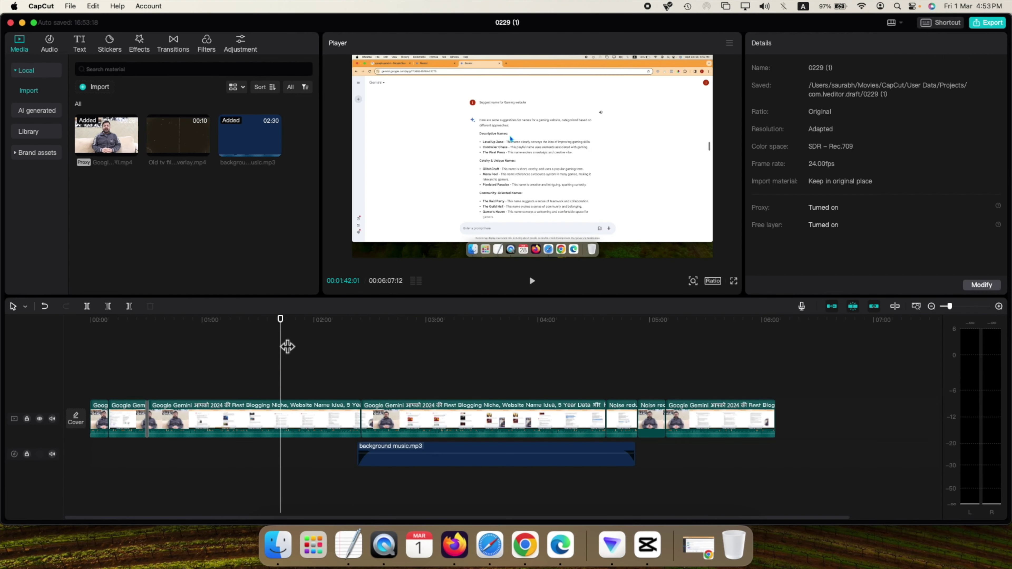
- Move the background music clip along its audio track so it starts at about 2:38
{"action": "left_click", "coordinate": [292, 418]}
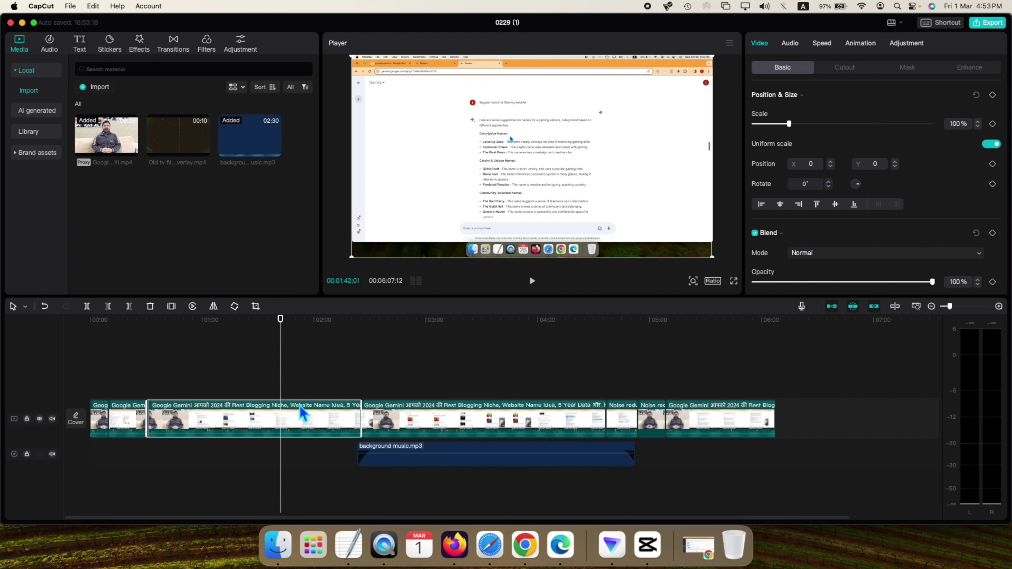
{"action": "left_click", "coordinate": [430, 461]}
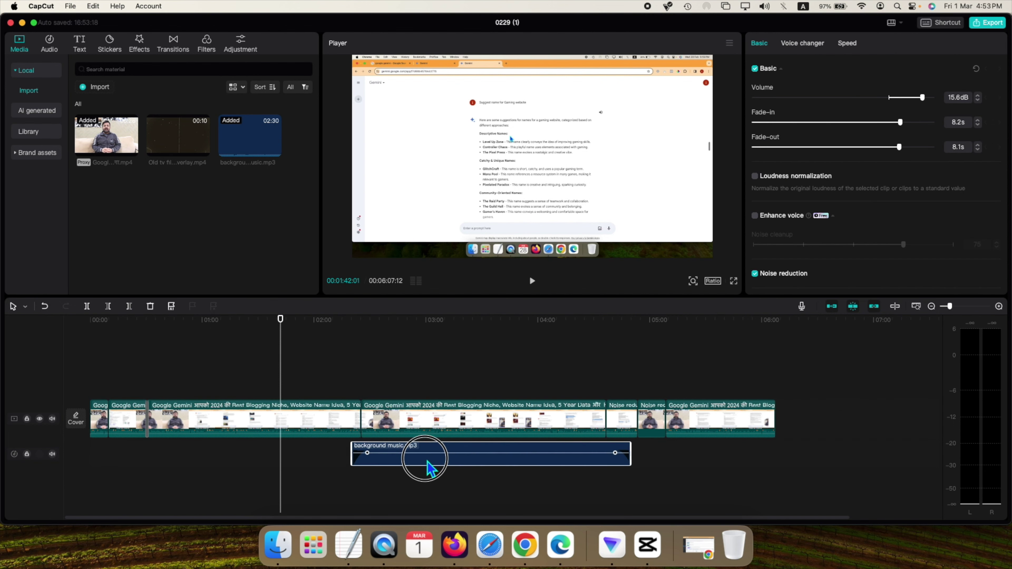
{"action": "left_click_drag", "start_coordinate": [429, 459], "coordinate": [457, 458]}
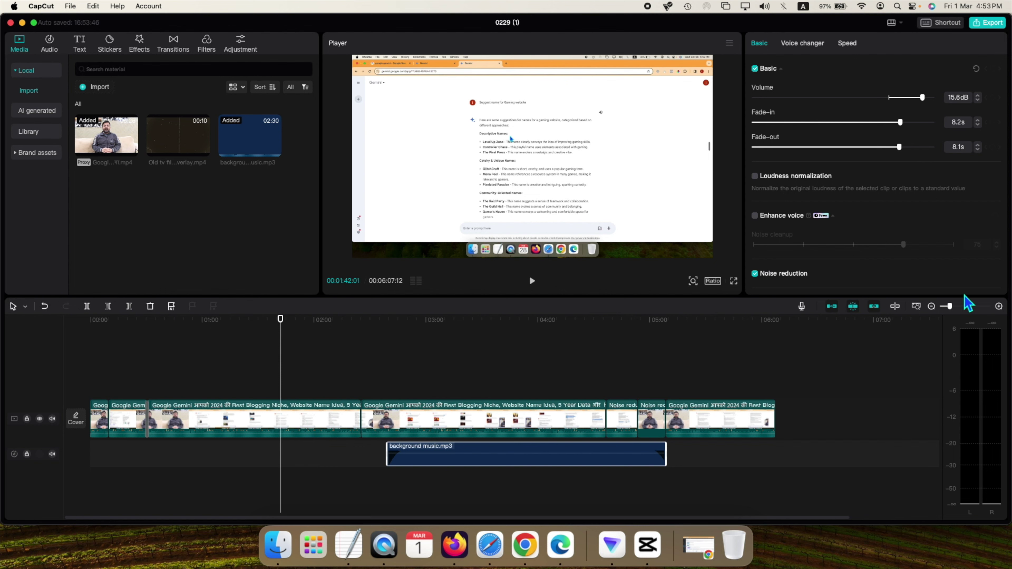
- Split the long third clip on the main video track at 00:01:42:01
{"action": "left_click", "coordinate": [956, 306]}
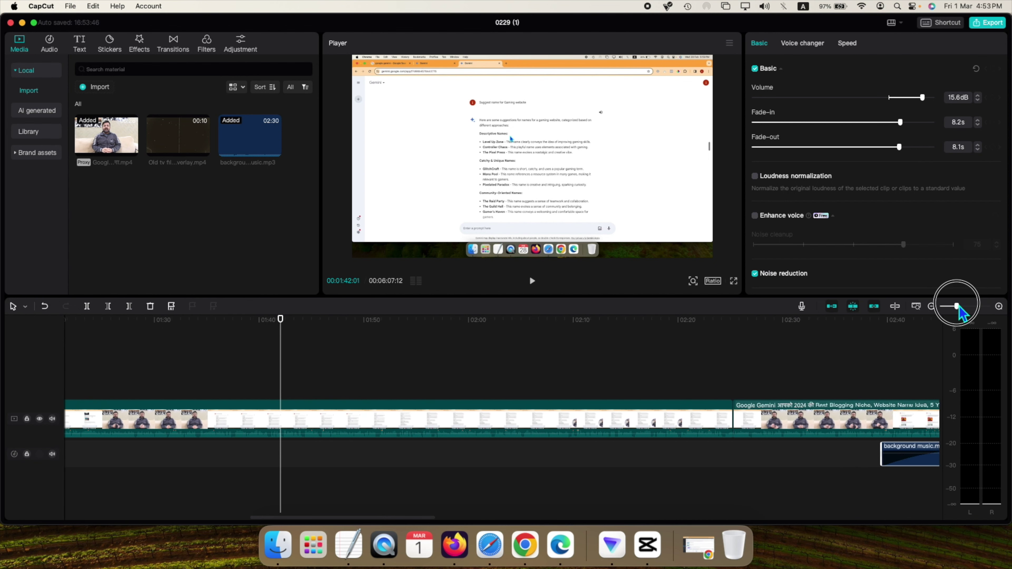
{"action": "left_click", "coordinate": [362, 433]}
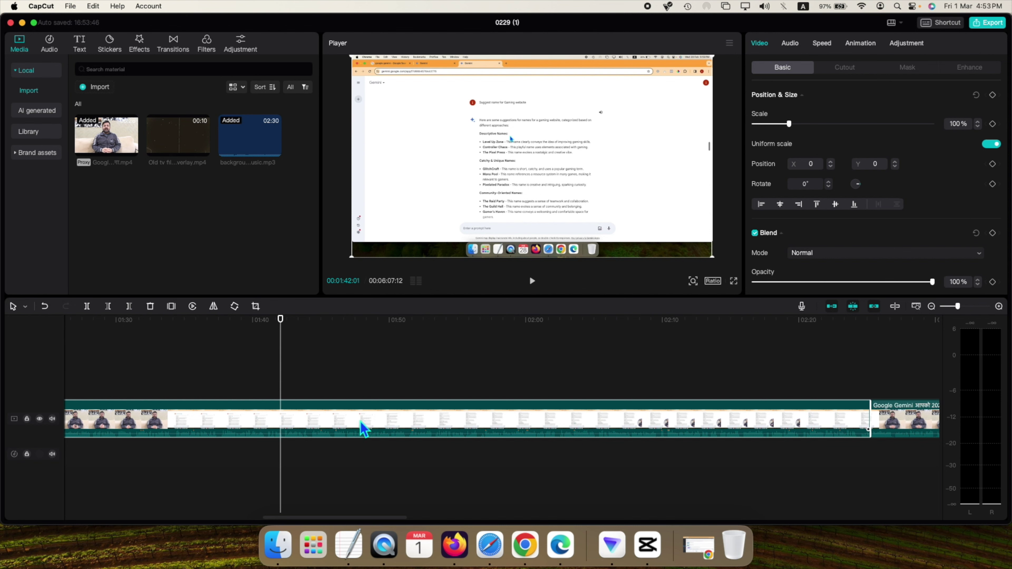
{"action": "key", "text": "super+b"}
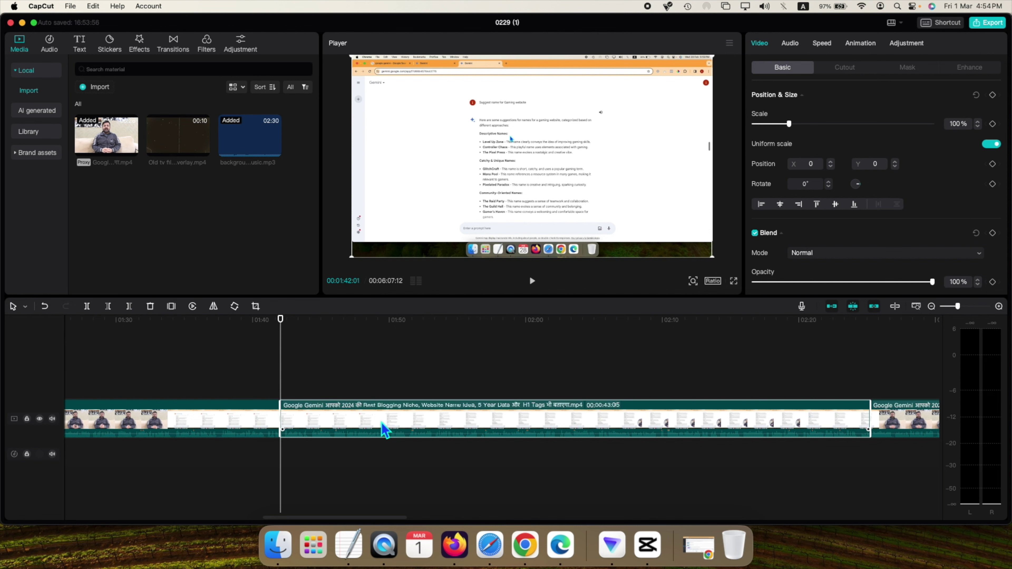
- Add background music.mp3 beneath the video from 00:01:42:01 and split both video and music at about 2:17
{"action": "left_click_drag", "start_coordinate": [259, 158], "coordinate": [289, 476]}
{"action": "left_click", "coordinate": [499, 443]}
{"action": "key", "text": "super+b"}
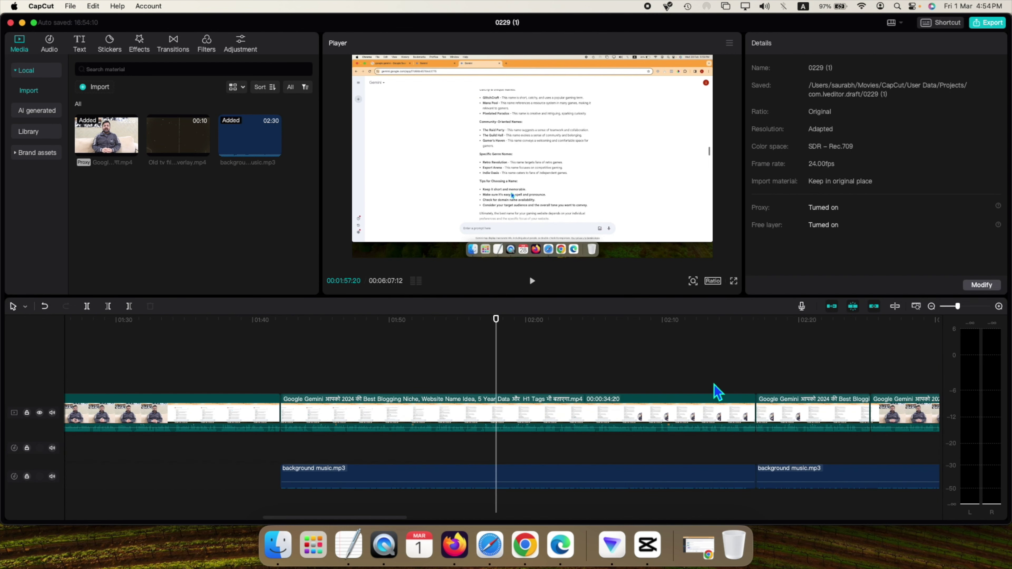
- Raise the volume of the background music segment between 1:42 and about 2:17 to 20.0 dB
{"action": "left_click_drag", "start_coordinate": [600, 359], "coordinate": [590, 477]}
{"action": "left_click", "coordinate": [438, 385]}
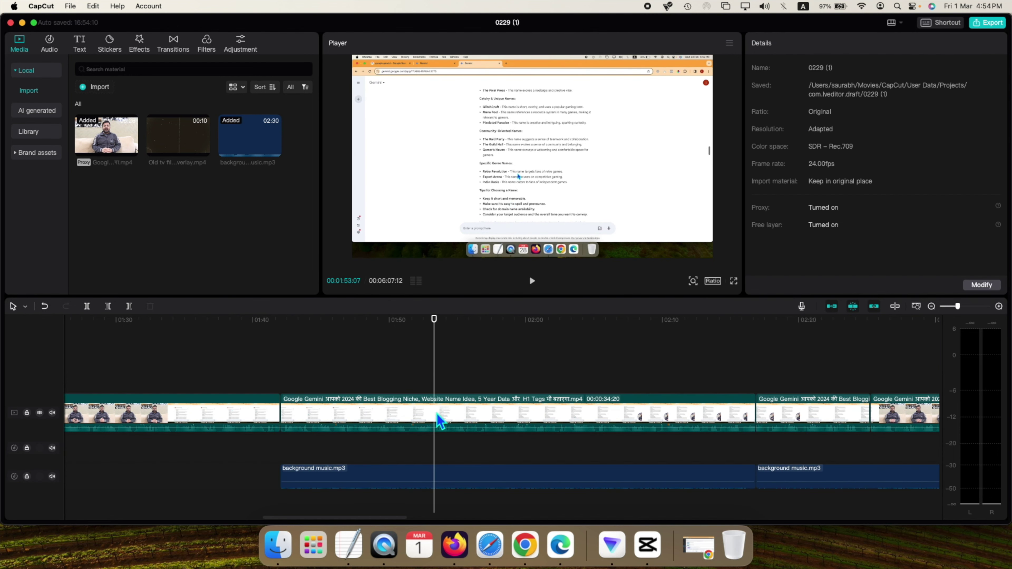
{"action": "left_click", "coordinate": [490, 414]}
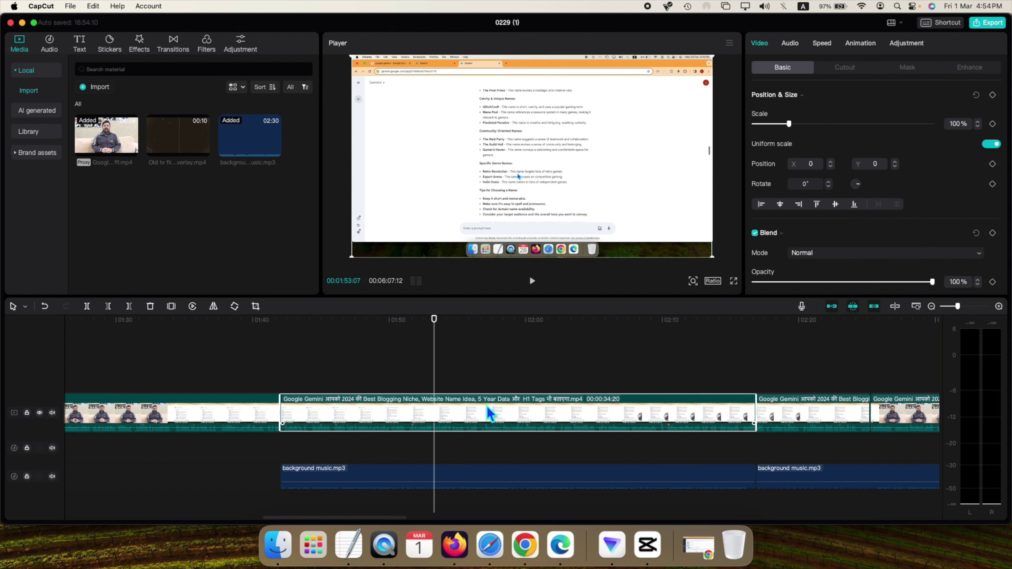
{"action": "left_click", "coordinate": [503, 474]}
{"action": "left_click", "coordinate": [380, 410]}
{"action": "left_click", "coordinate": [412, 483]}
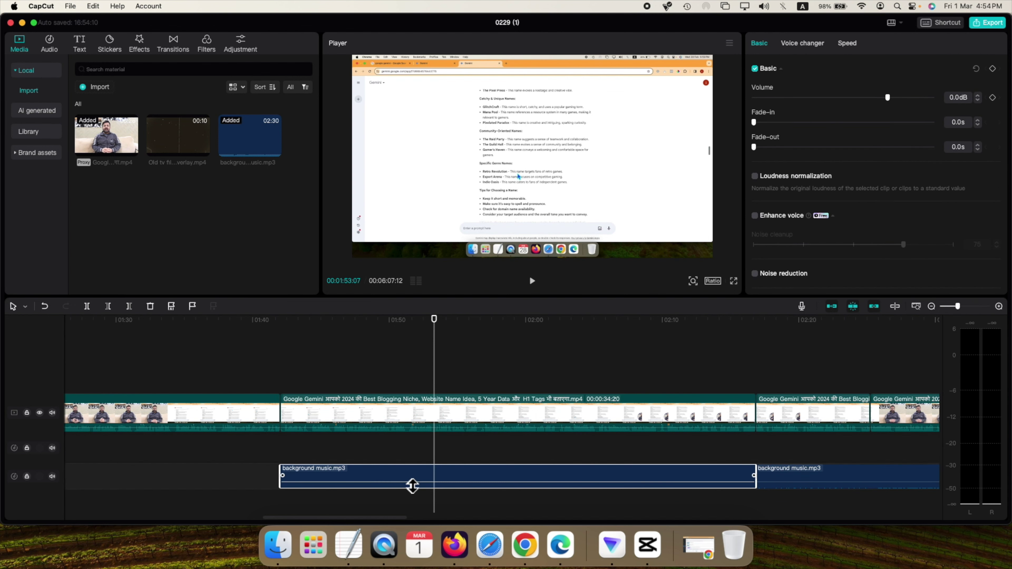
{"action": "mouse_move", "coordinate": [413, 485]}
{"action": "left_mouse_down"}
{"action": "mouse_move", "coordinate": [412, 472]}
{"action": "mouse_move", "coordinate": [415, 481]}
{"action": "left_mouse_up"}
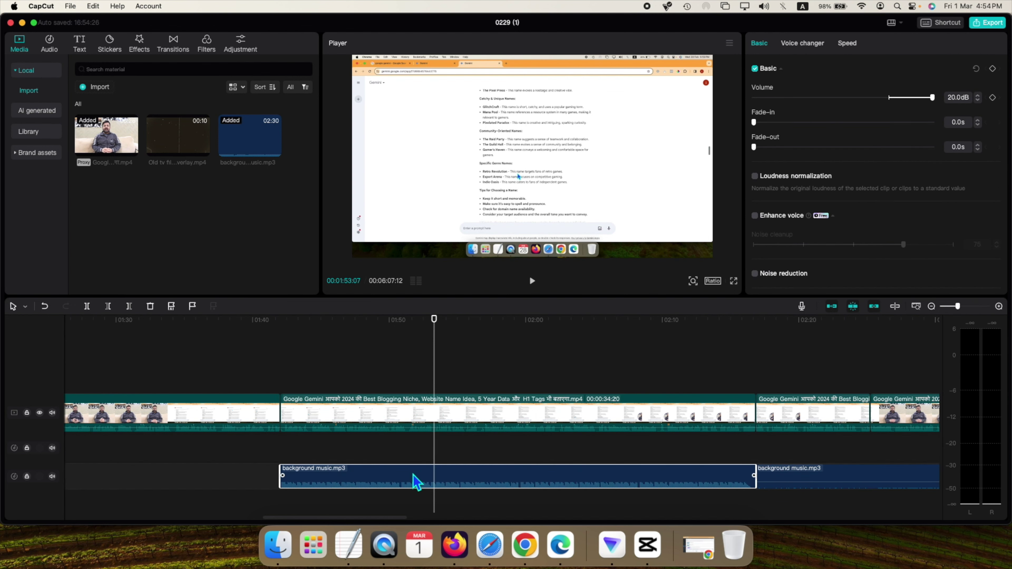
- Select the 34-second video clip together with the music beneath it and sync the video to the sound
{"action": "left_click", "coordinate": [405, 419]}
{"action": "left_click", "coordinate": [402, 480], "text": "super"}
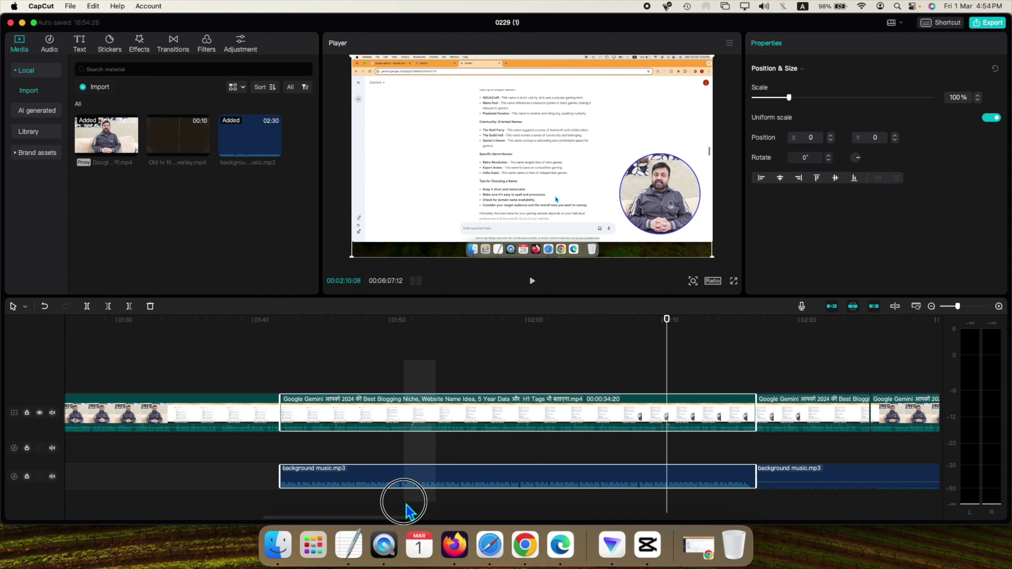
{"action": "right_click", "coordinate": [421, 420]}
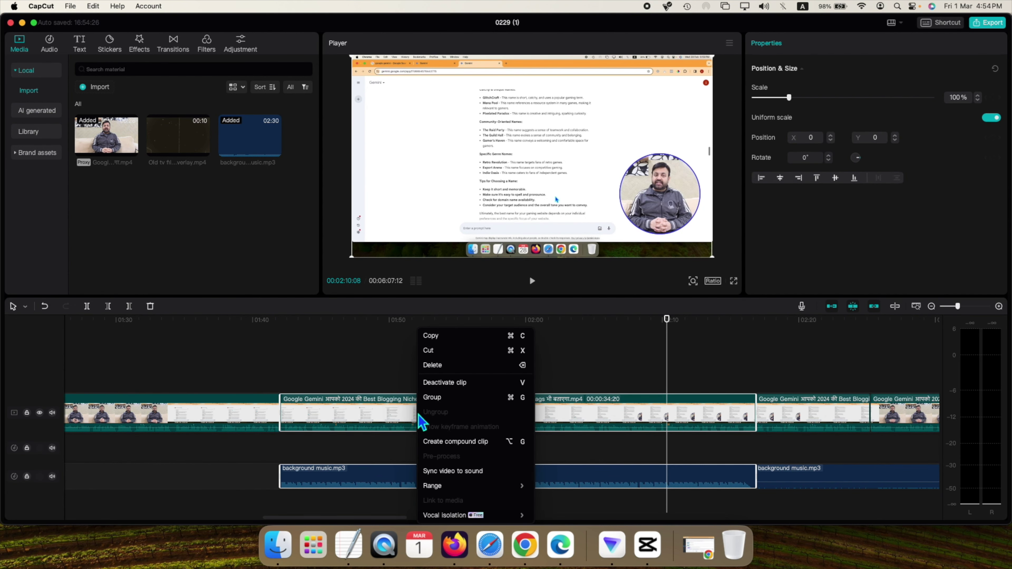
{"action": "left_click", "coordinate": [483, 472]}
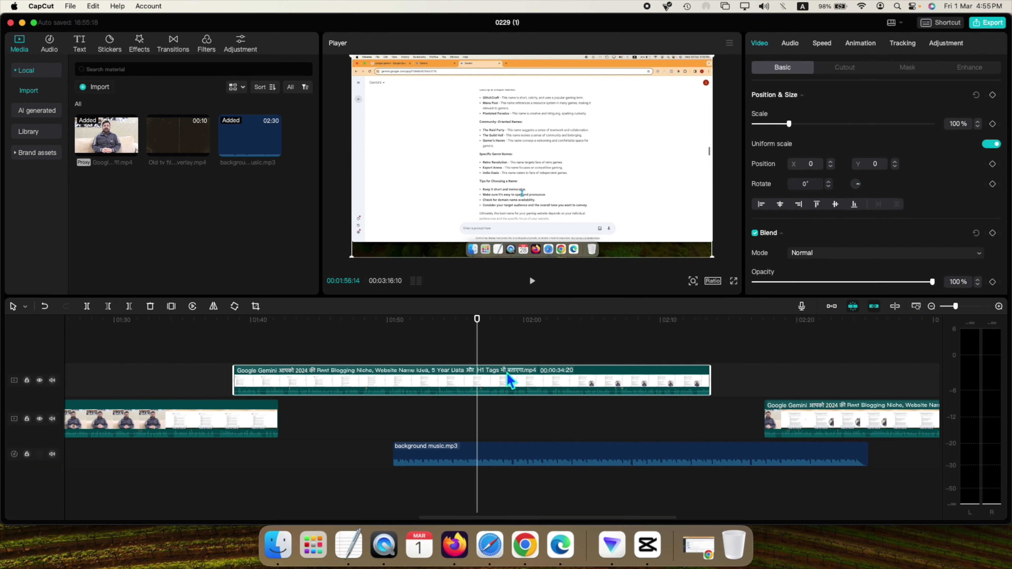
- Place the 34-second video clip on the main track at about 1:42 with the music aligned beneath, and turn on the main track magnet
{"action": "left_click_drag", "start_coordinate": [403, 386], "coordinate": [448, 417]}
{"action": "left_click_drag", "start_coordinate": [507, 464], "coordinate": [401, 455]}
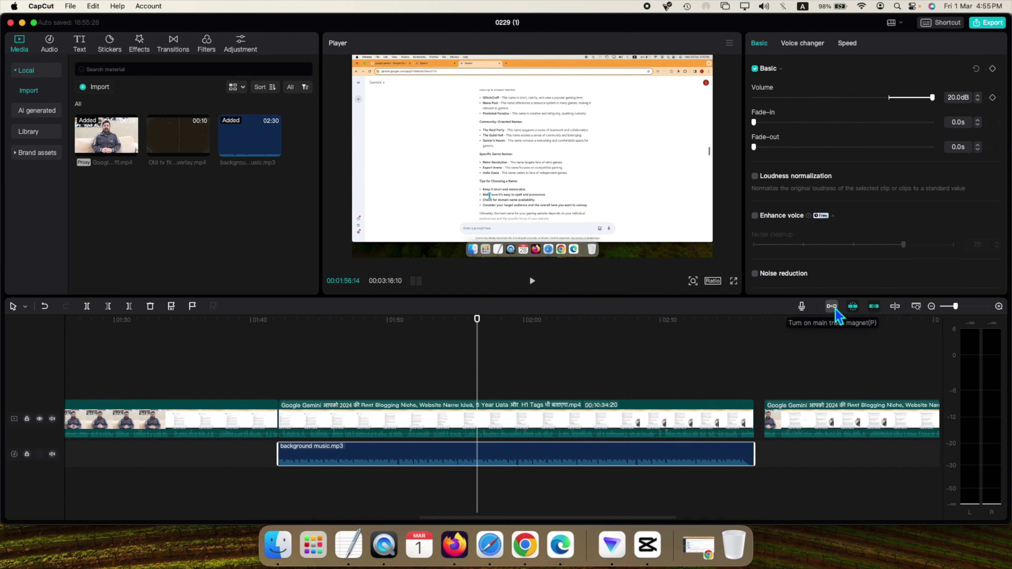
{"action": "left_click", "coordinate": [832, 307]}
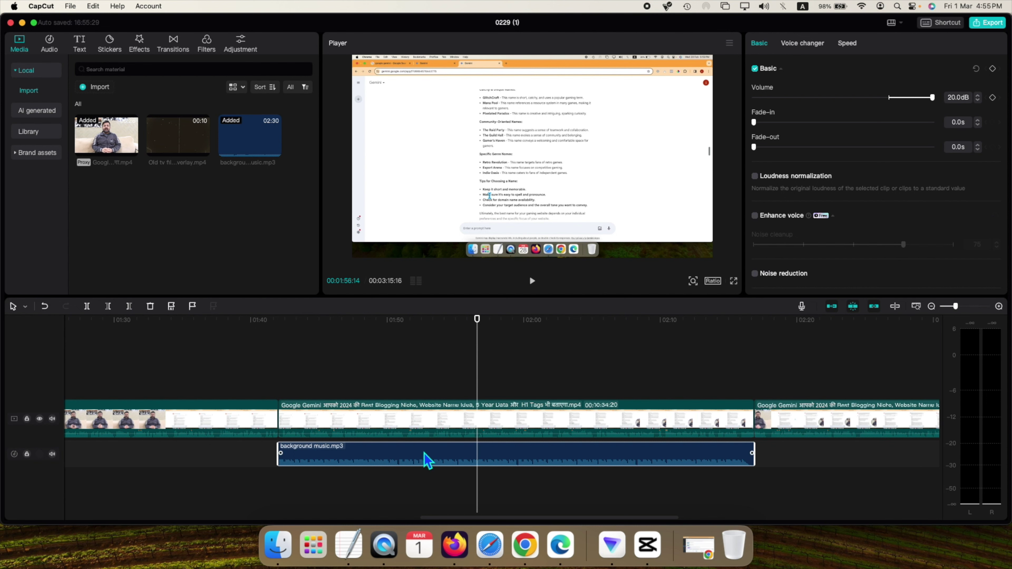
- Mute the main video track and extract the 34-second clip's audio onto its own track
{"action": "left_click", "coordinate": [416, 422]}
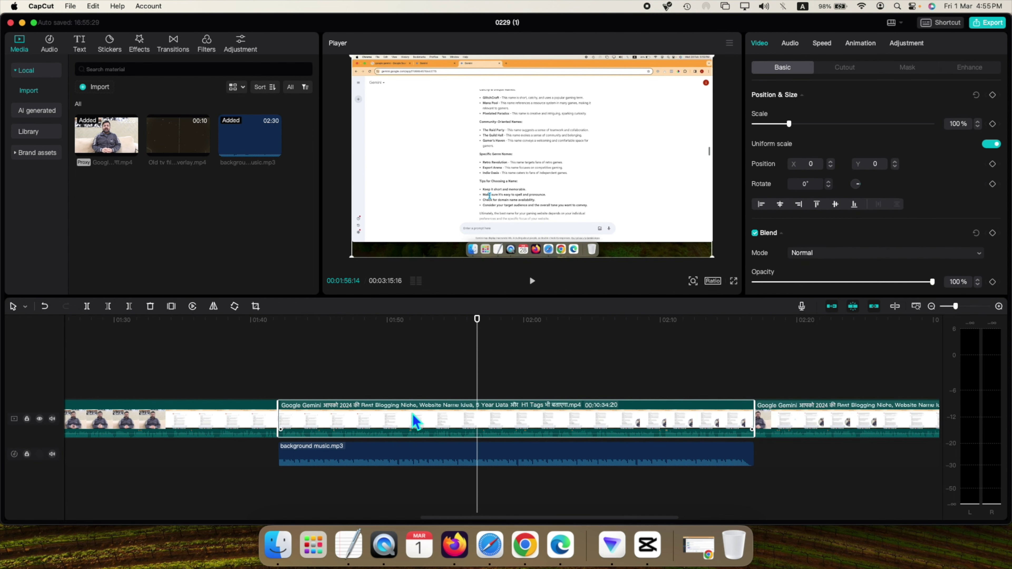
{"action": "left_click", "coordinate": [52, 418]}
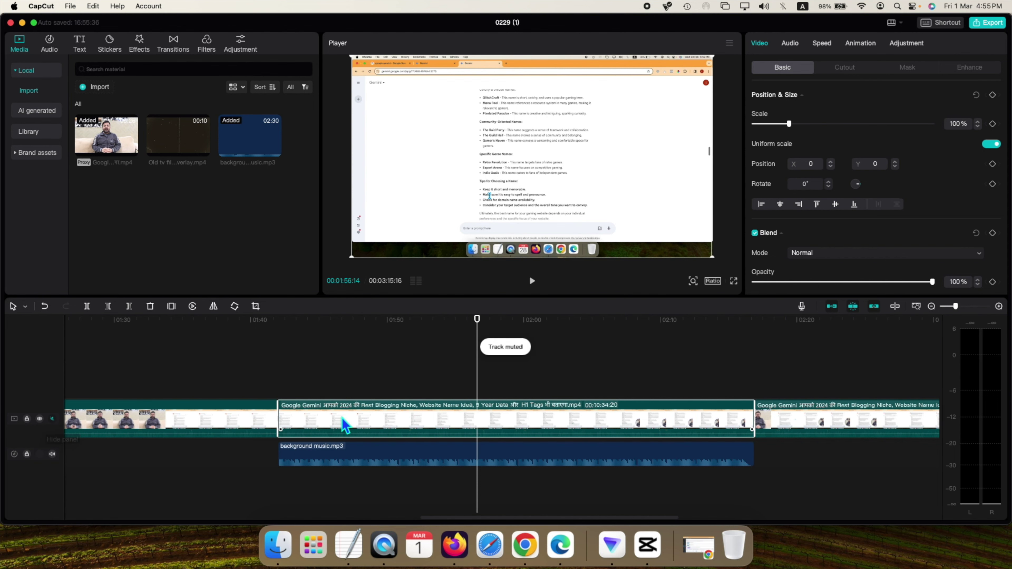
{"action": "right_click", "coordinate": [379, 426]}
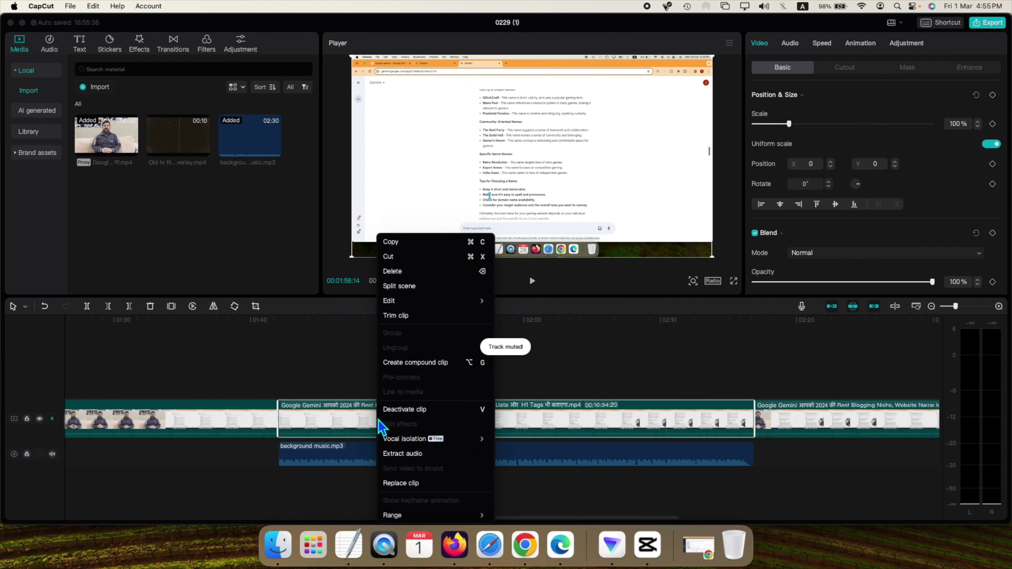
{"action": "left_click", "coordinate": [400, 453]}
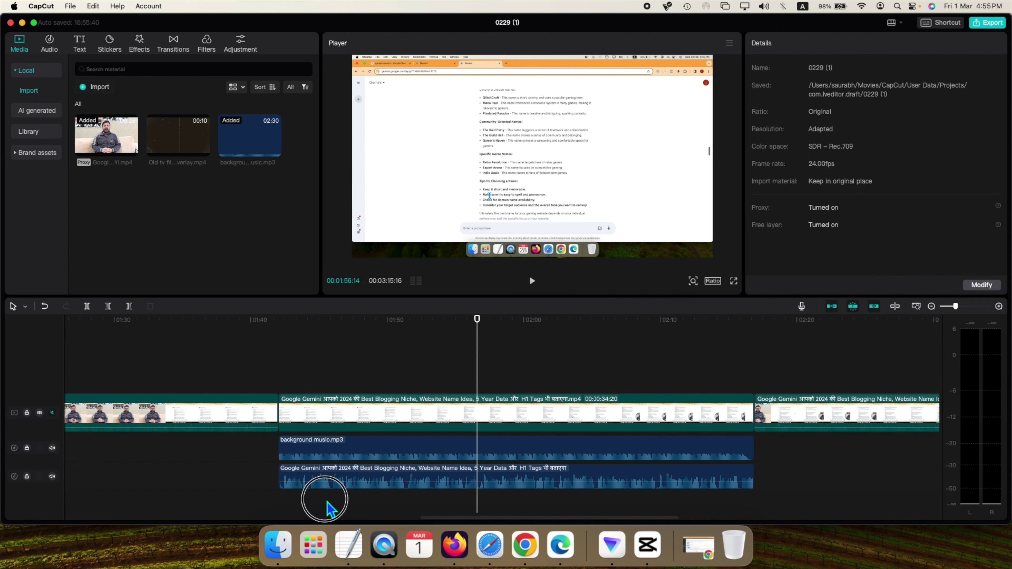
- Delete the extracted audio, keeping the background music, and select the video clip above it
{"action": "left_click", "coordinate": [345, 481]}
{"action": "key", "text": "Delete"}
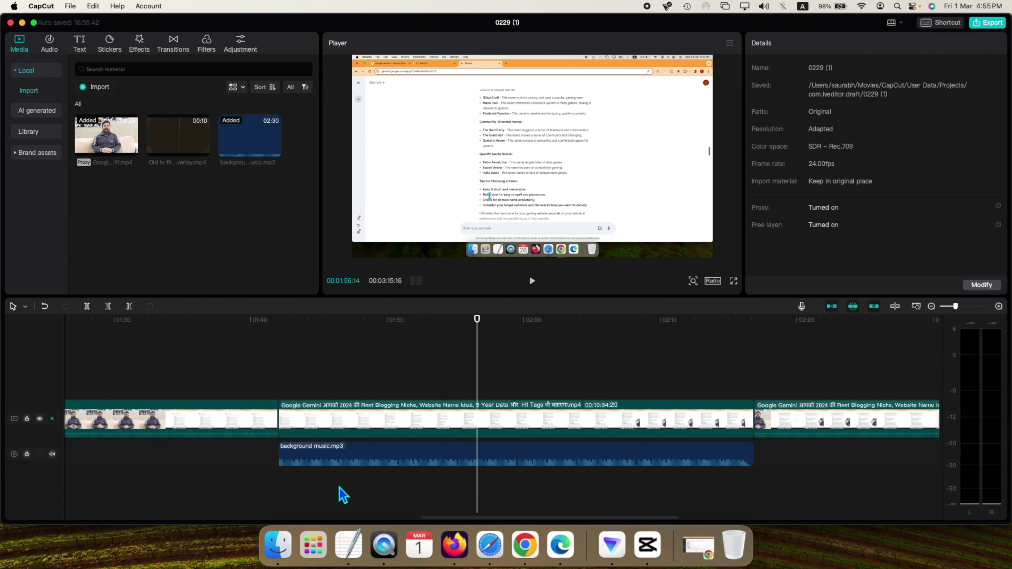
{"action": "left_click", "coordinate": [338, 452]}
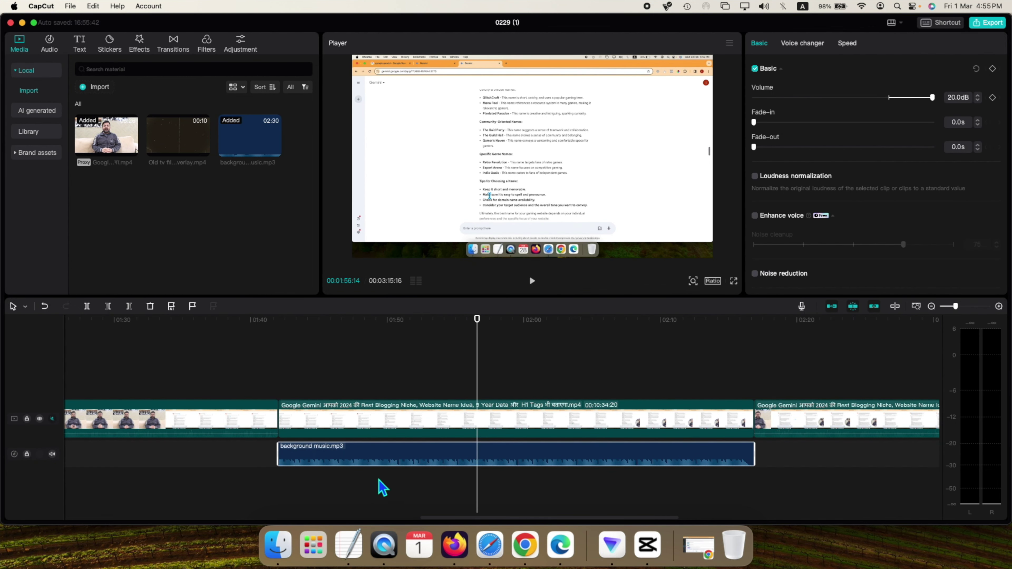
{"action": "left_click", "coordinate": [369, 420]}
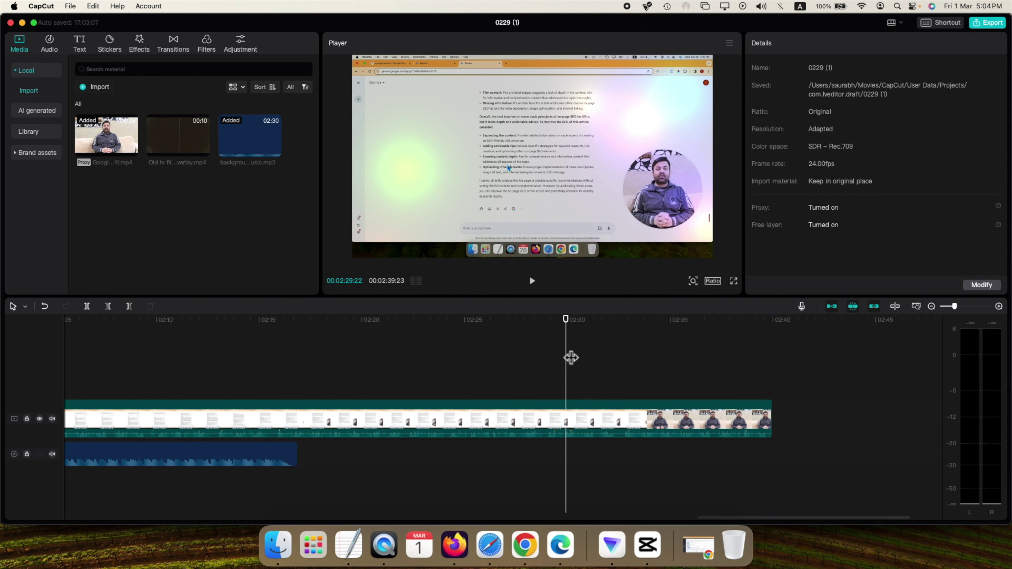
- Split the last video clip at 00:02:29:22 and 00:02:31:12 to isolate a short segment
{"action": "left_click", "coordinate": [628, 425]}
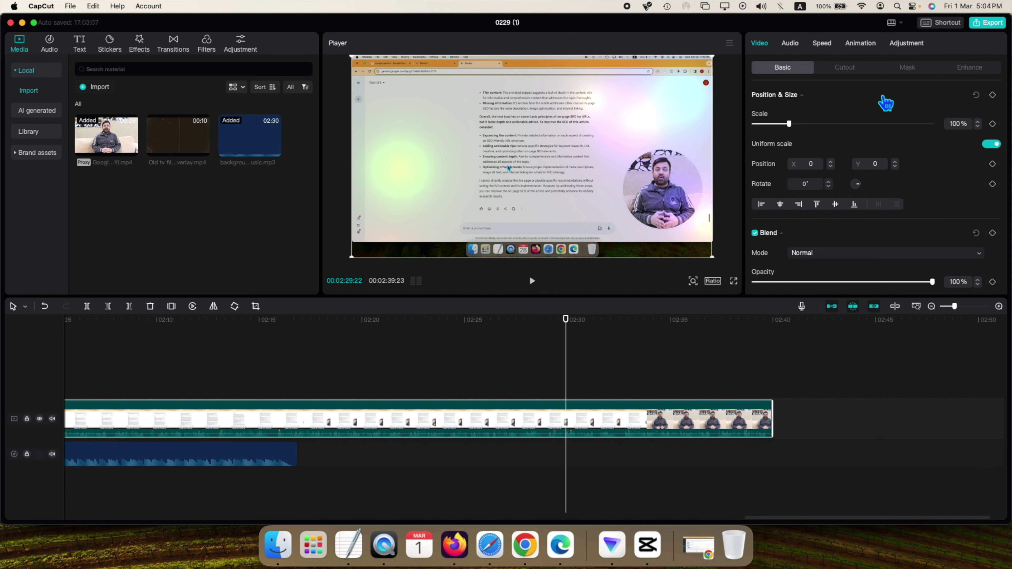
{"action": "left_click", "coordinate": [826, 44]}
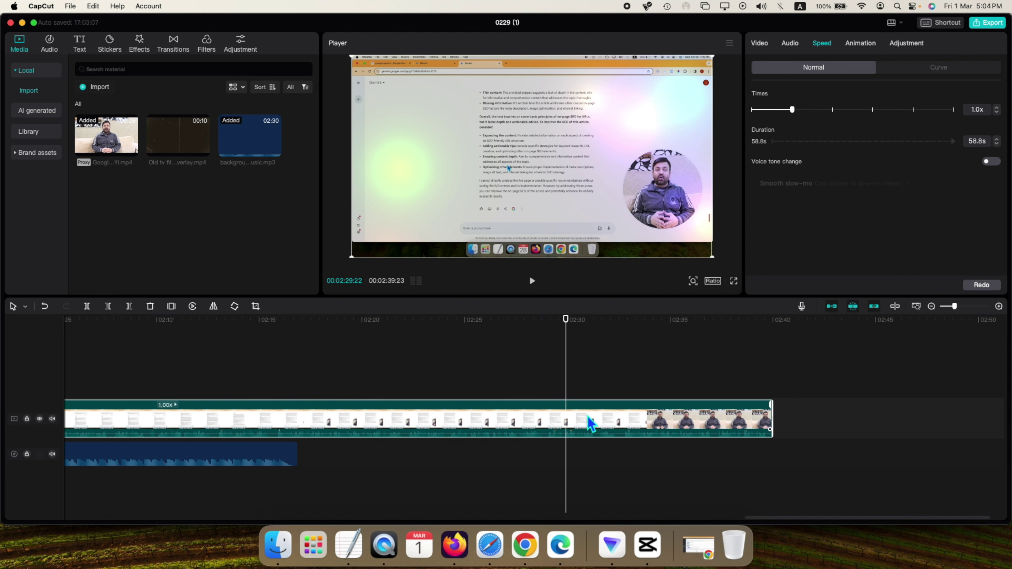
{"action": "key", "text": "super+b"}
{"action": "left_click", "coordinate": [600, 339]}
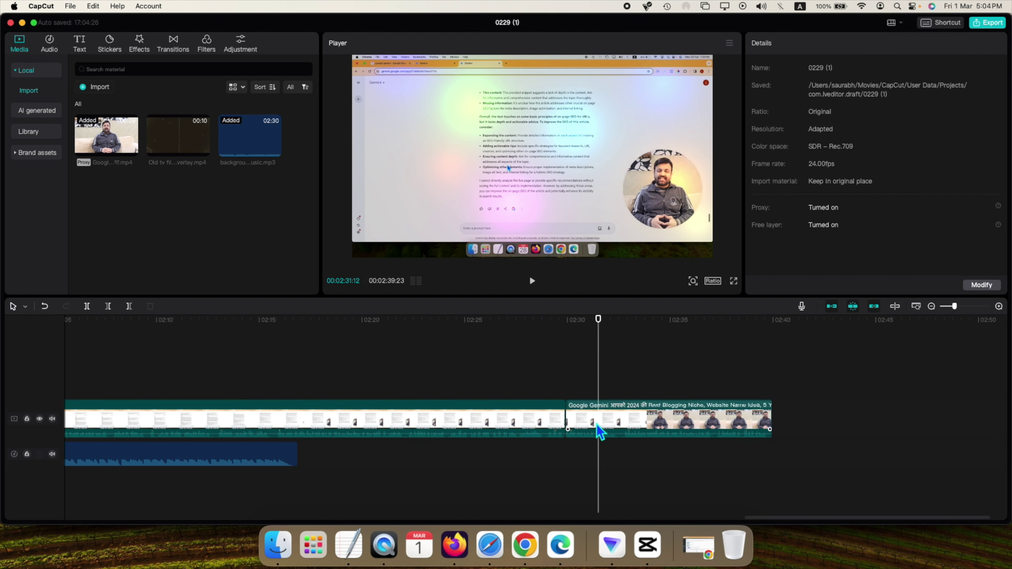
{"action": "left_click", "coordinate": [604, 430]}
{"action": "key", "text": "super+b"}
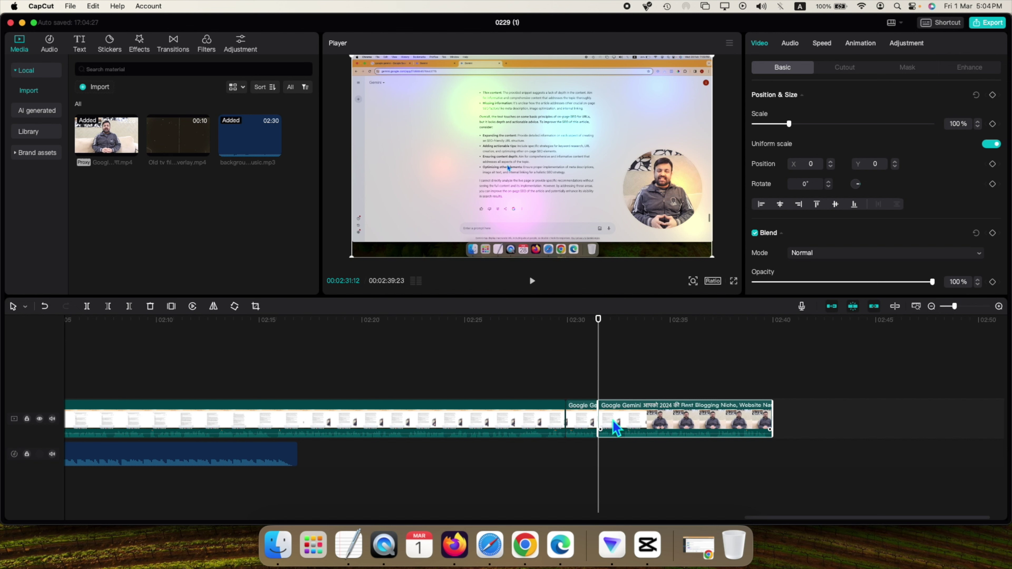
- Set the speed of the short segment to 4.7x and return the playhead to its start at 00:02:29:22
{"action": "left_click", "coordinate": [566, 455]}
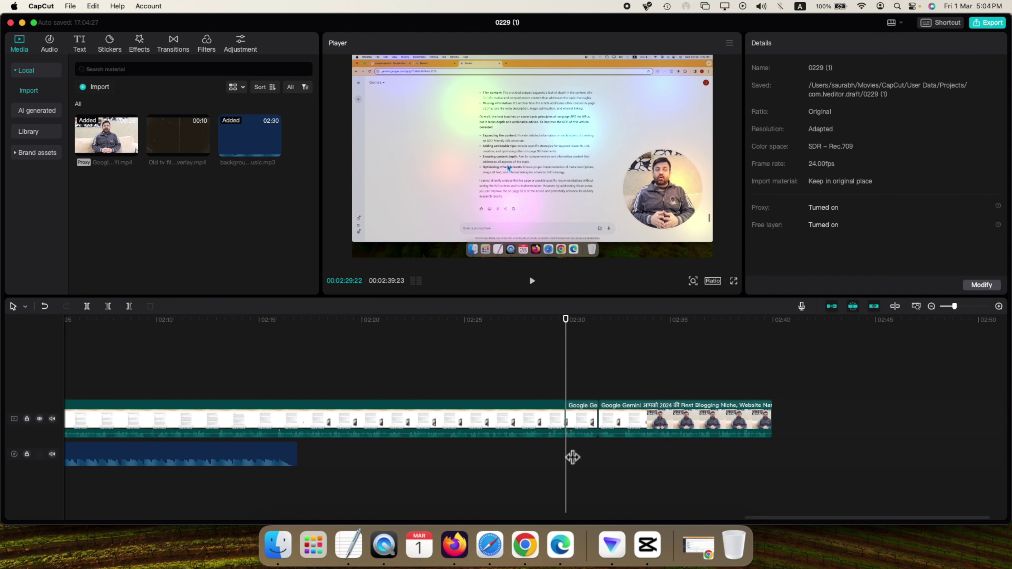
{"action": "left_click", "coordinate": [582, 420]}
{"action": "left_click", "coordinate": [580, 384]}
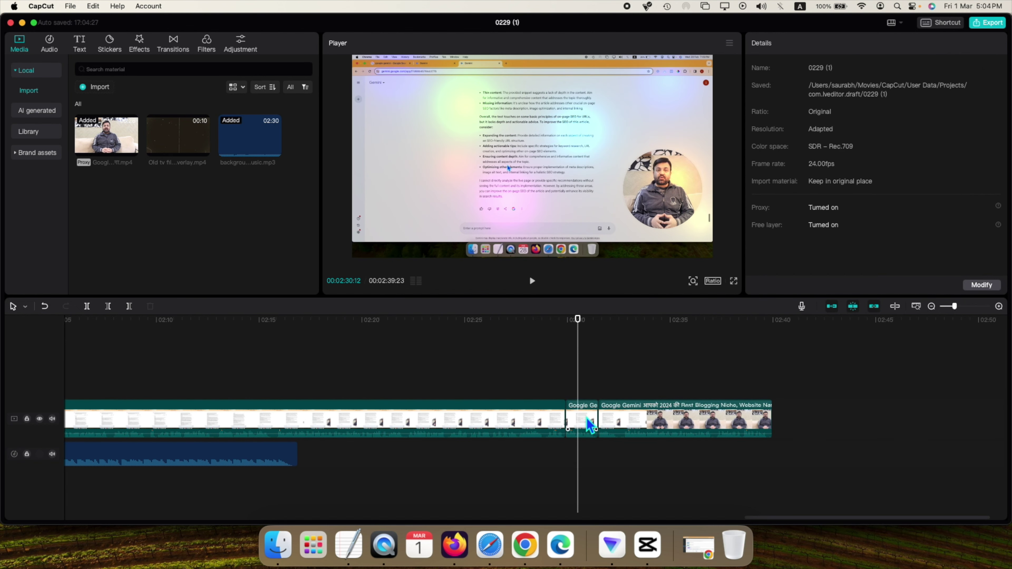
{"action": "left_click", "coordinate": [583, 426]}
{"action": "left_click", "coordinate": [821, 43]}
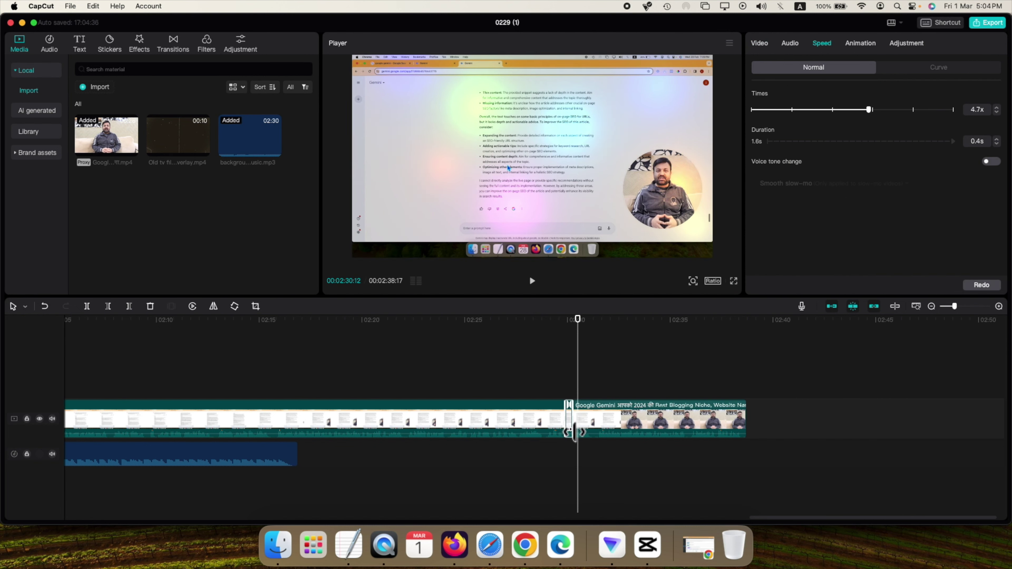
{"action": "left_click", "coordinate": [570, 454]}
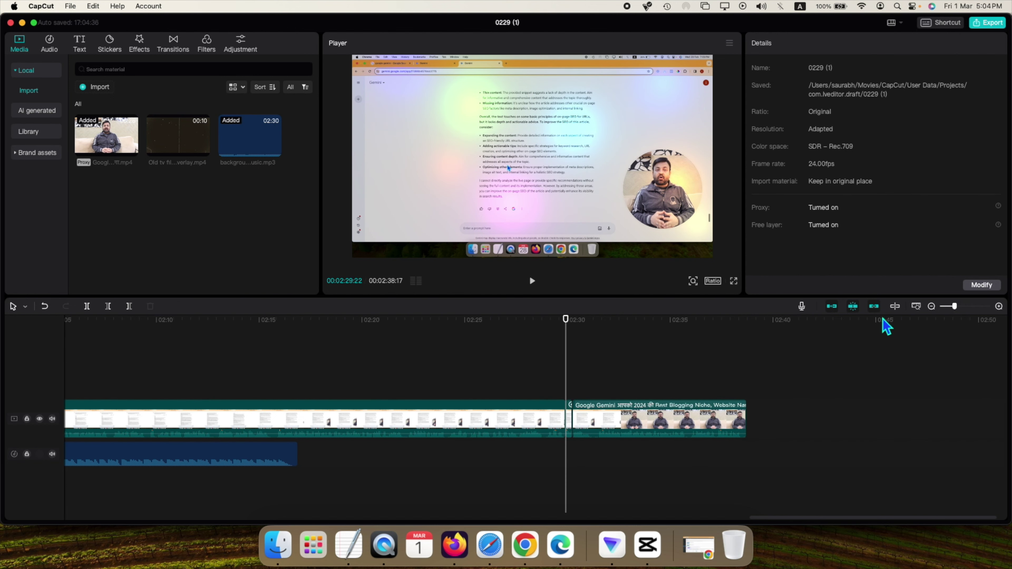
- Extract the audio from the sped-up short segment and delete the extracted audio
{"action": "left_click", "coordinate": [961, 306]}
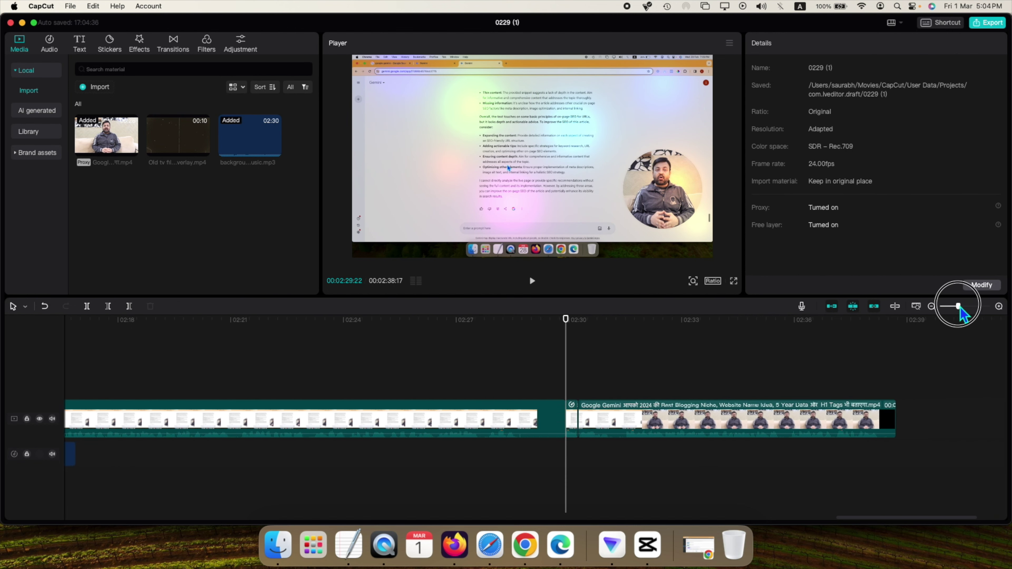
{"action": "right_click", "coordinate": [581, 429]}
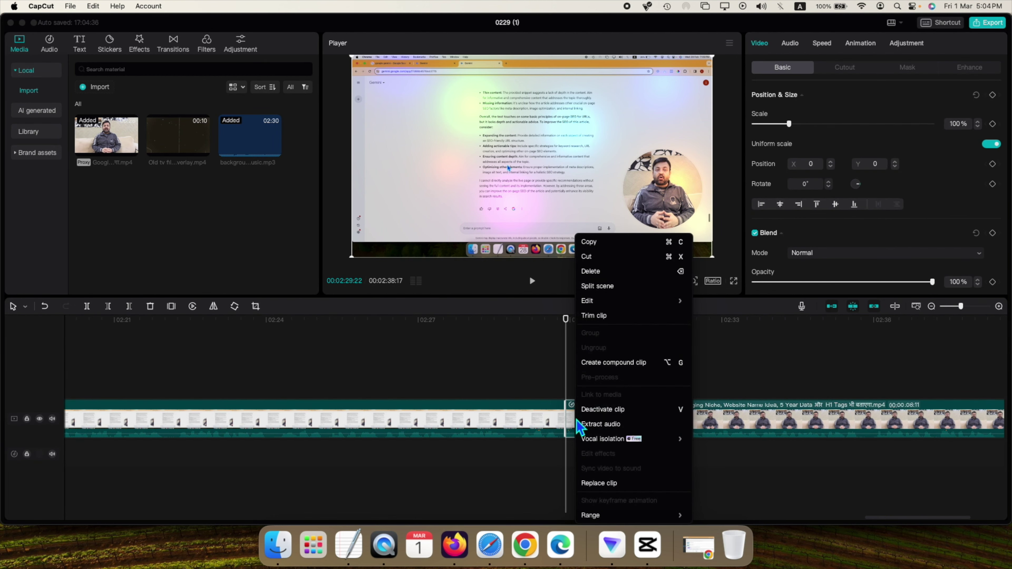
{"action": "left_click", "coordinate": [604, 424]}
{"action": "left_click", "coordinate": [580, 459]}
{"action": "key", "text": "Delete"}
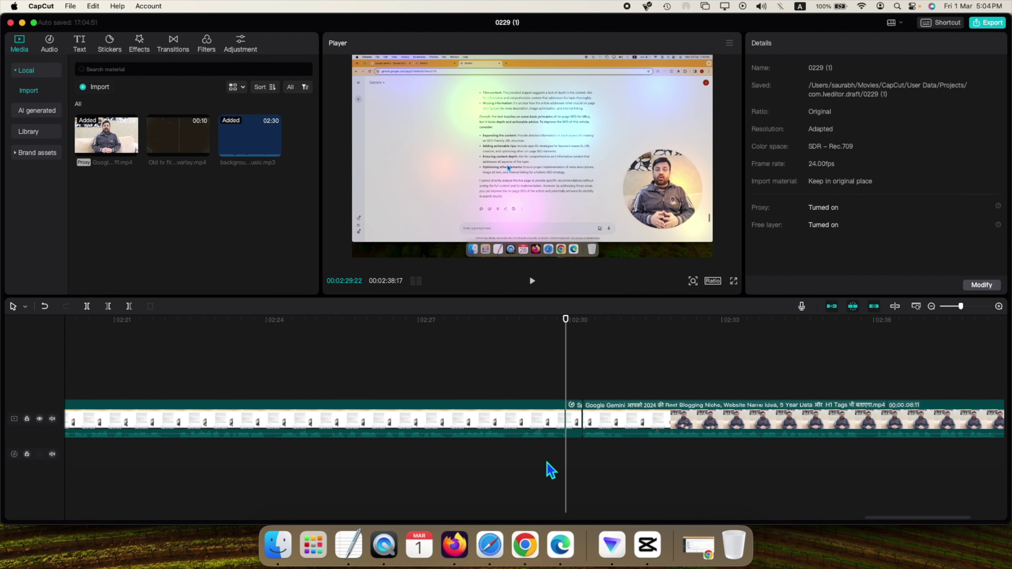
- Place the playhead just before the sped-up segment, and open the speed settings of the clip following it
{"action": "left_click", "coordinate": [571, 460]}
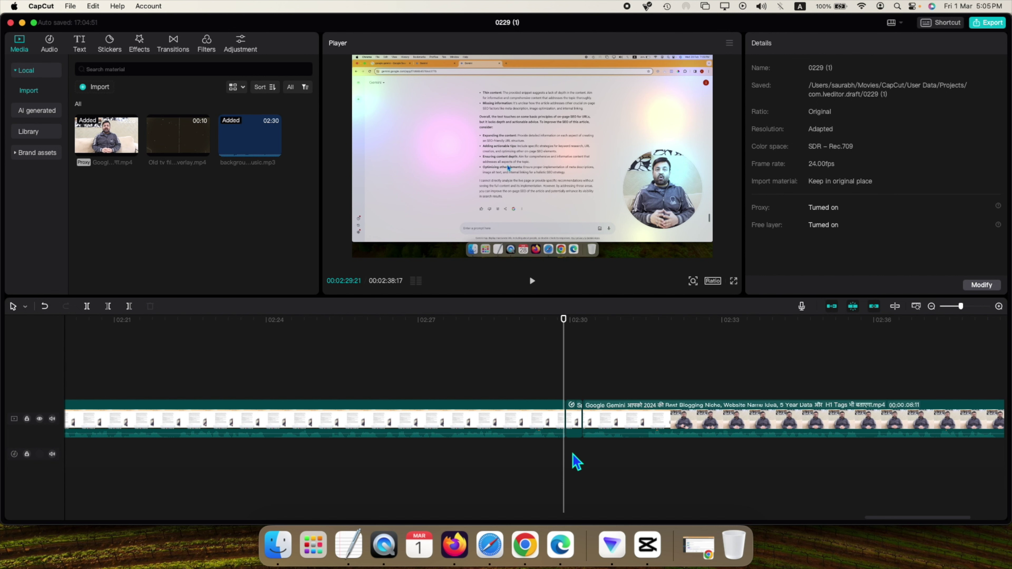
{"action": "key", "text": "Left"}
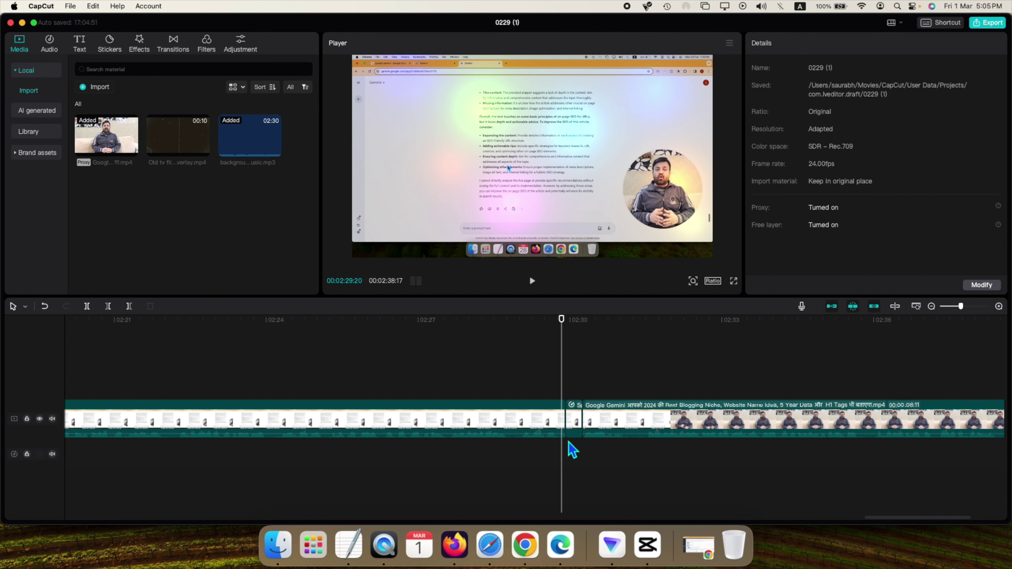
{"action": "left_click", "coordinate": [631, 418]}
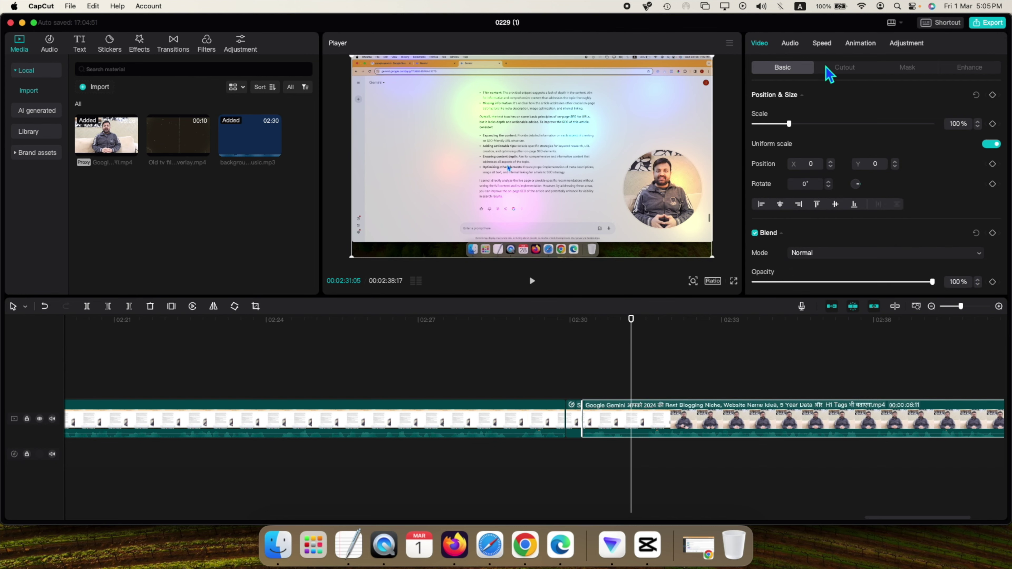
{"action": "left_click", "coordinate": [827, 44]}
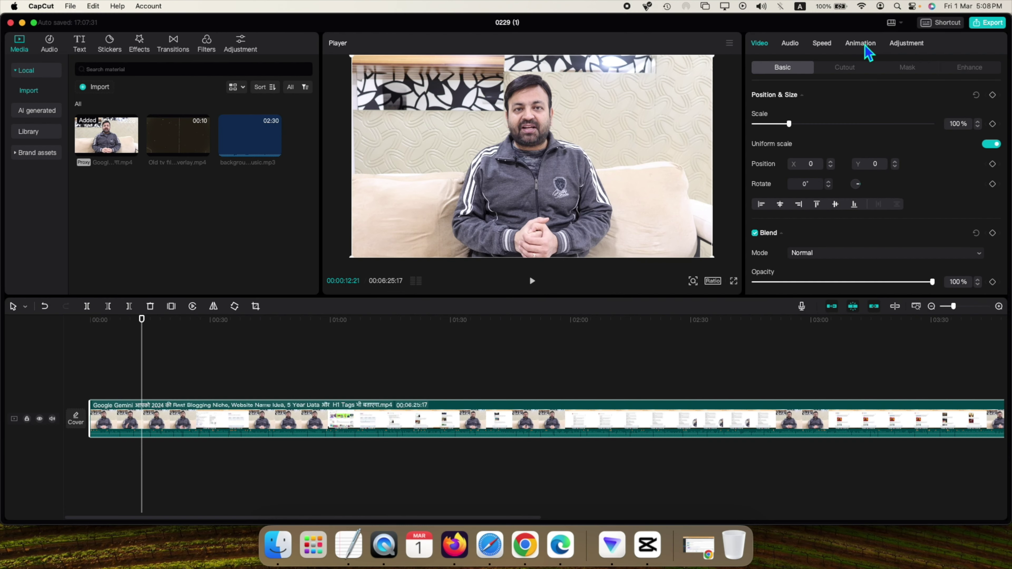
- Review the In, Out and Combo animation presets available for the full-length video clip
{"action": "left_click", "coordinate": [861, 43]}
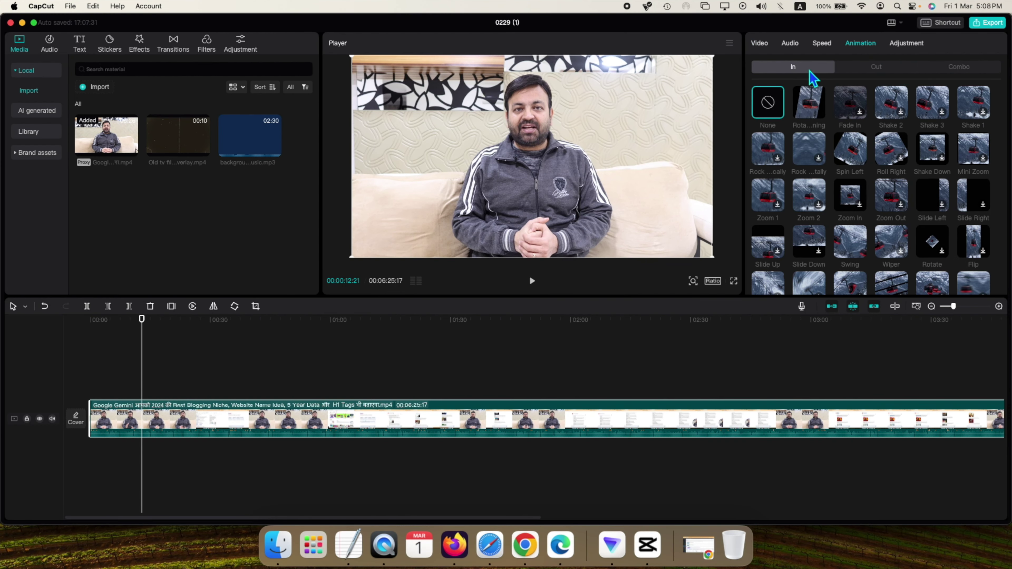
{"action": "left_click", "coordinate": [900, 67]}
{"action": "left_click", "coordinate": [960, 68]}
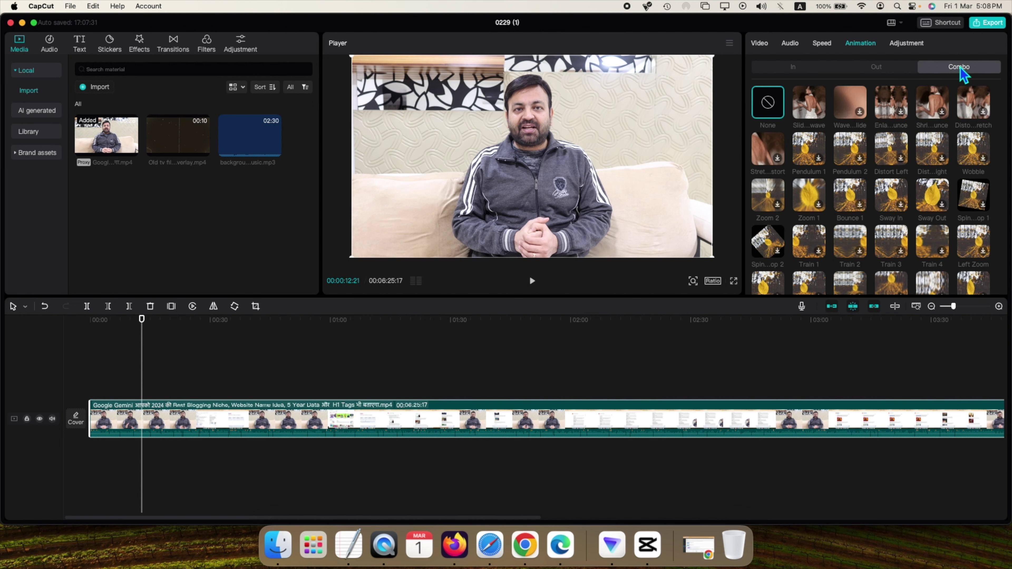
{"action": "left_click", "coordinate": [803, 71]}
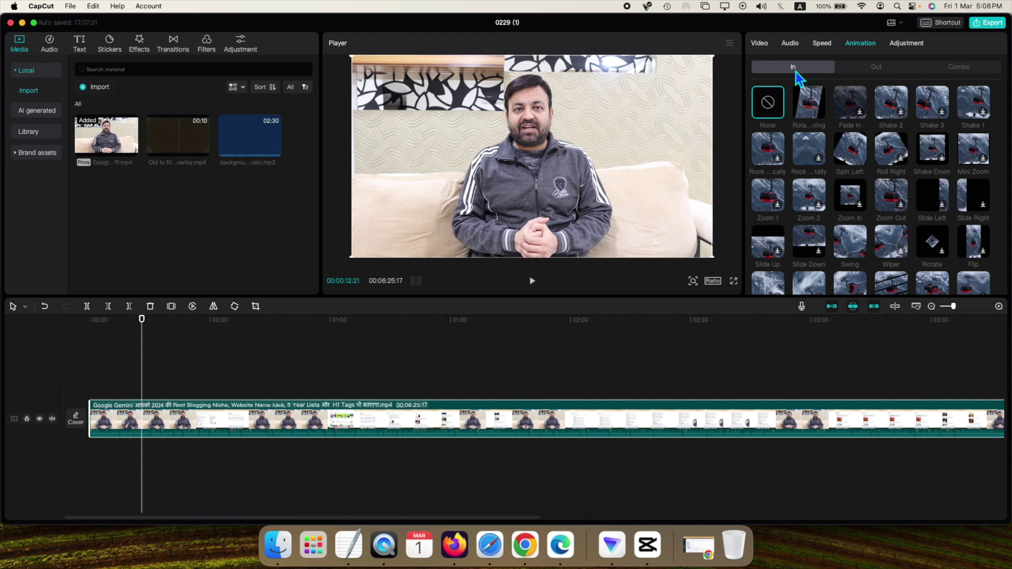
- Split the video clip at 00:00:19:07 and select the first part
{"action": "left_click", "coordinate": [95, 460]}
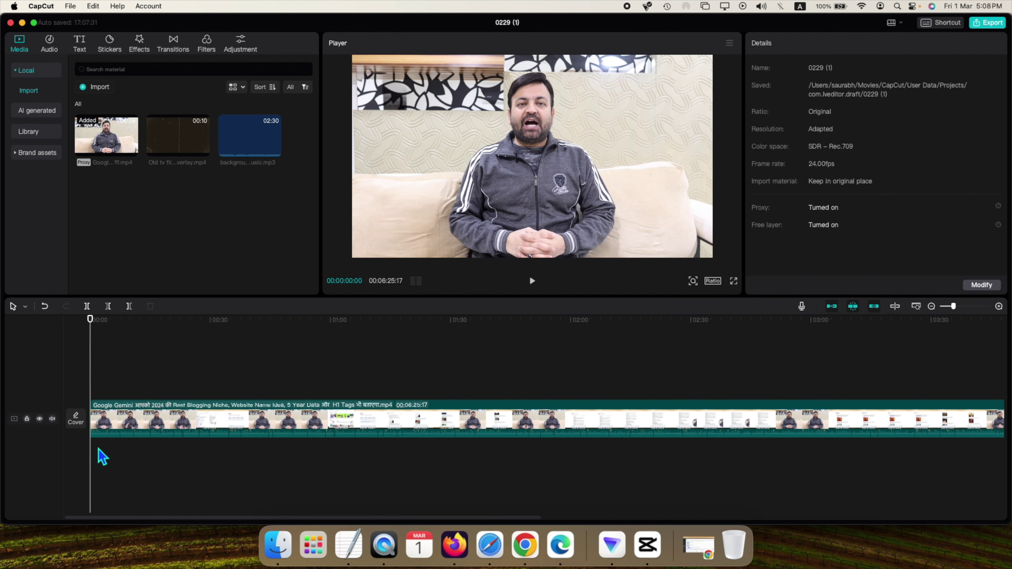
{"action": "left_click", "coordinate": [168, 449]}
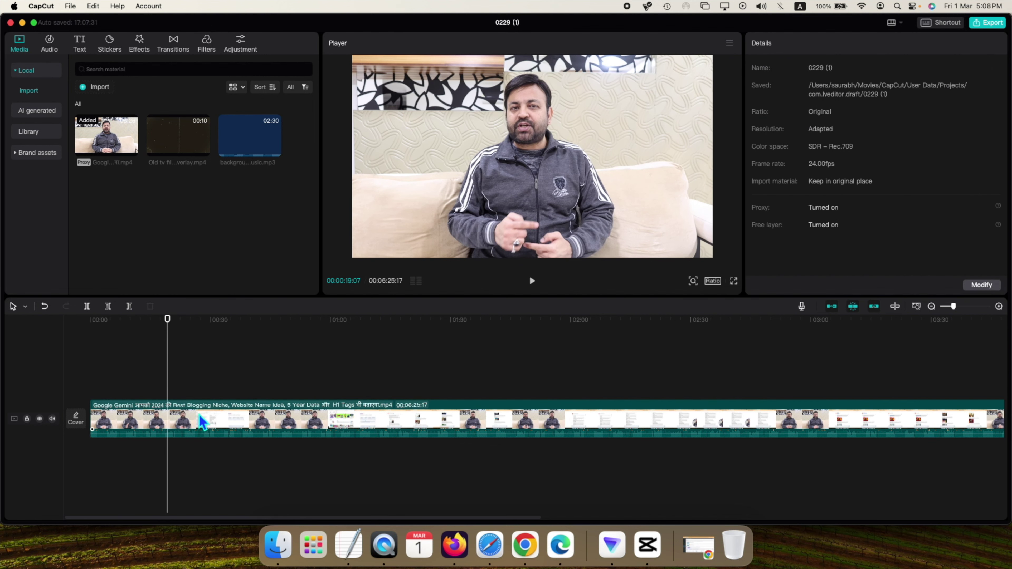
{"action": "key", "text": "super+b"}
{"action": "left_click", "coordinate": [155, 427]}
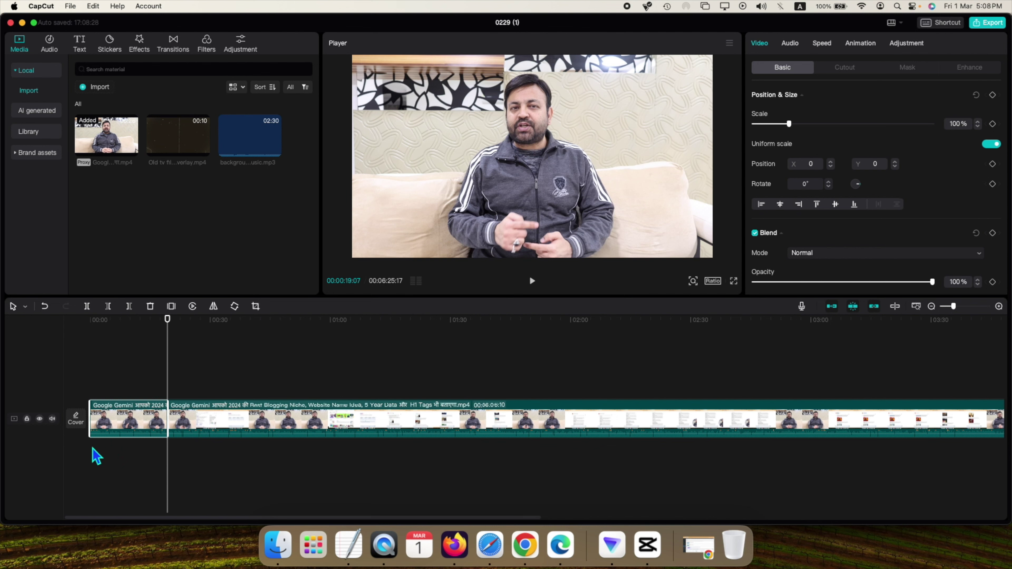
- Apply the Spin Left entrance animation and the Slide Left exit animation to the first clip, with the video track muted
{"action": "left_click", "coordinate": [96, 454]}
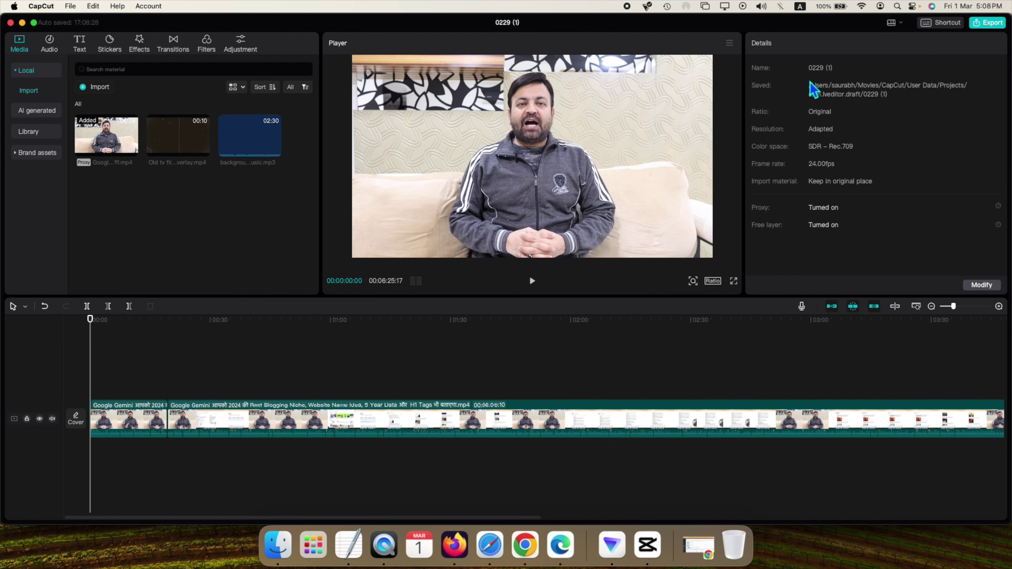
{"action": "left_click", "coordinate": [130, 434]}
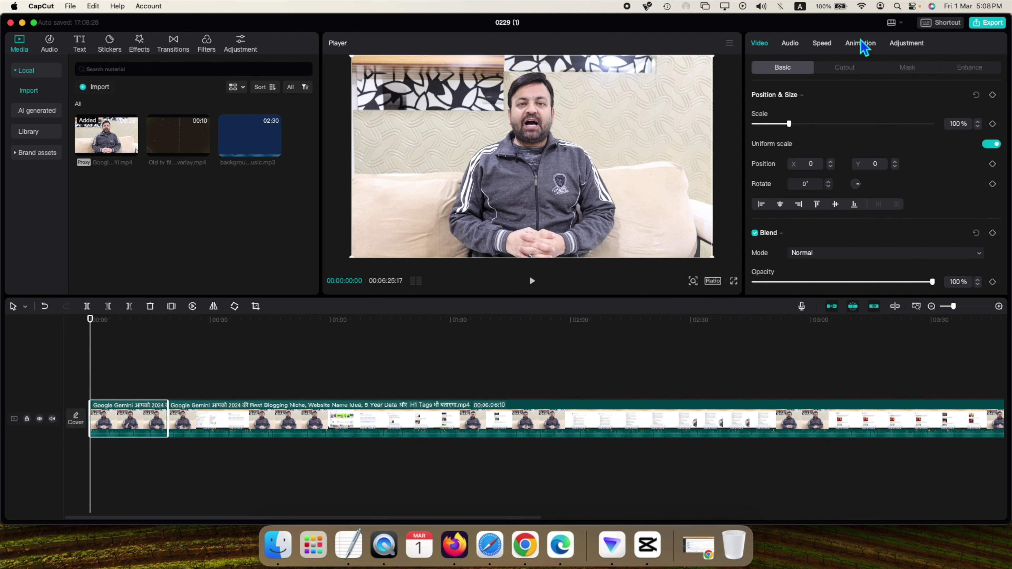
{"action": "left_click", "coordinate": [863, 47]}
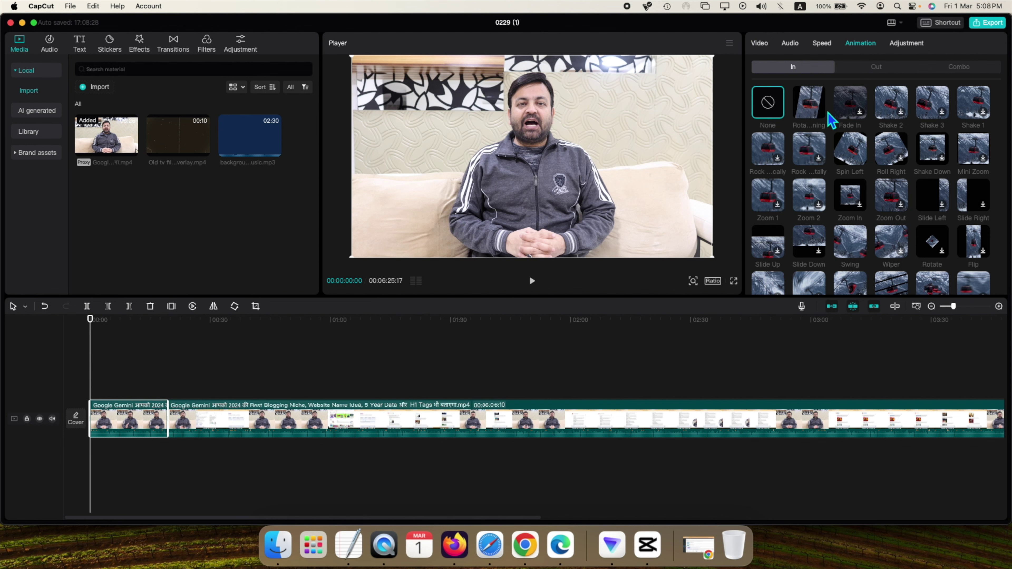
{"action": "left_click", "coordinate": [857, 154]}
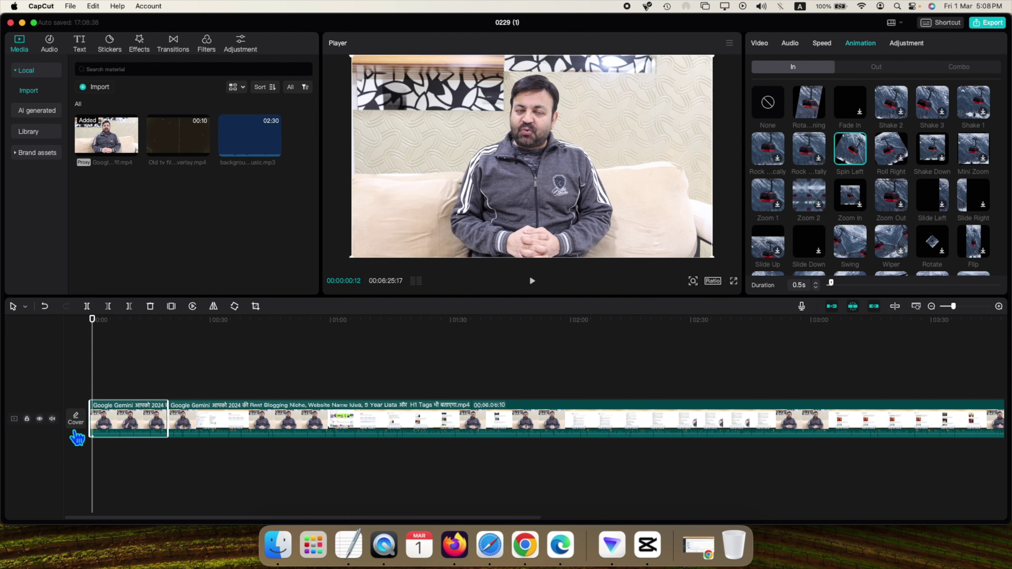
{"action": "left_click", "coordinate": [53, 419]}
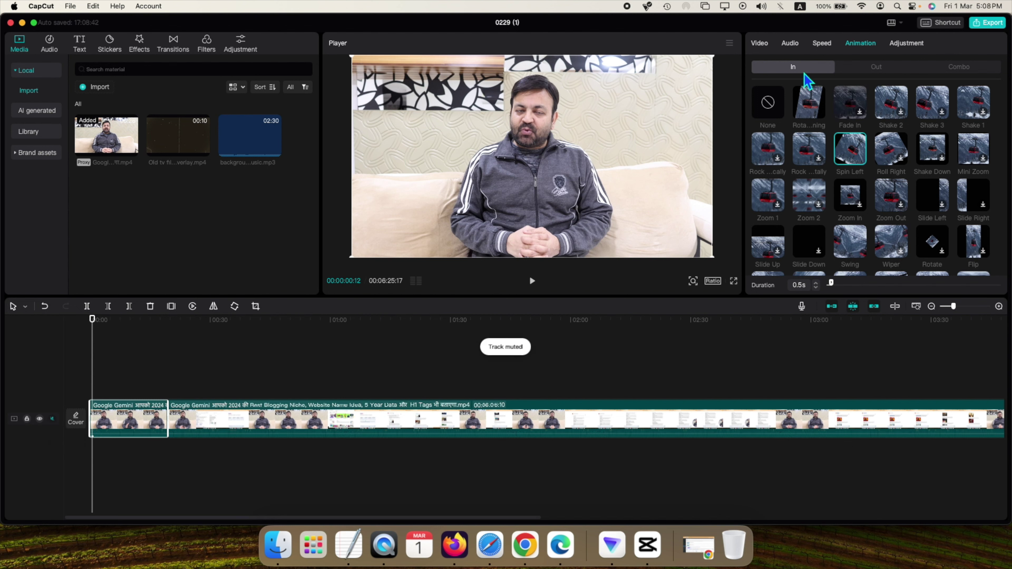
{"action": "left_click", "coordinate": [878, 68]}
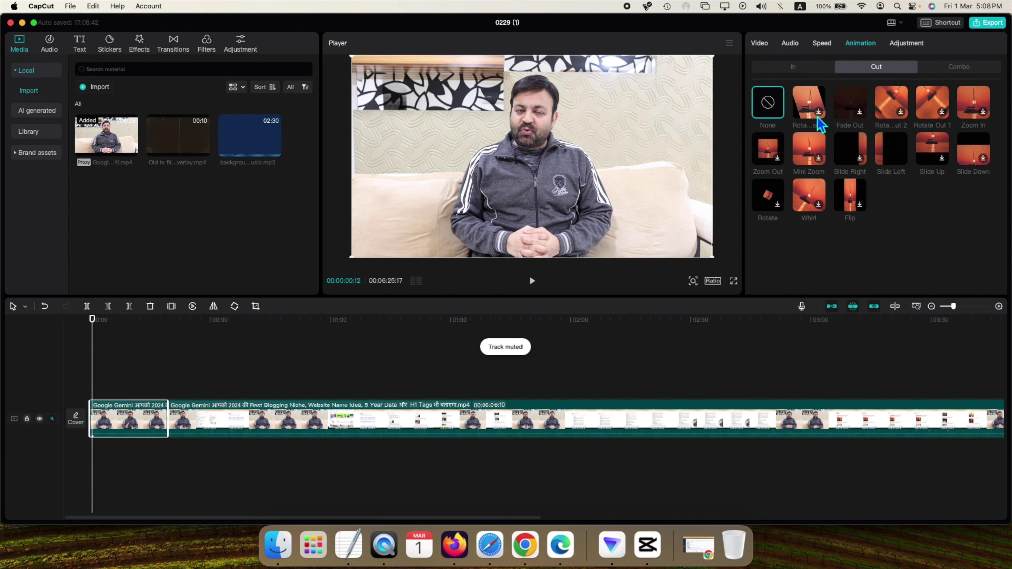
{"action": "left_click", "coordinate": [897, 151]}
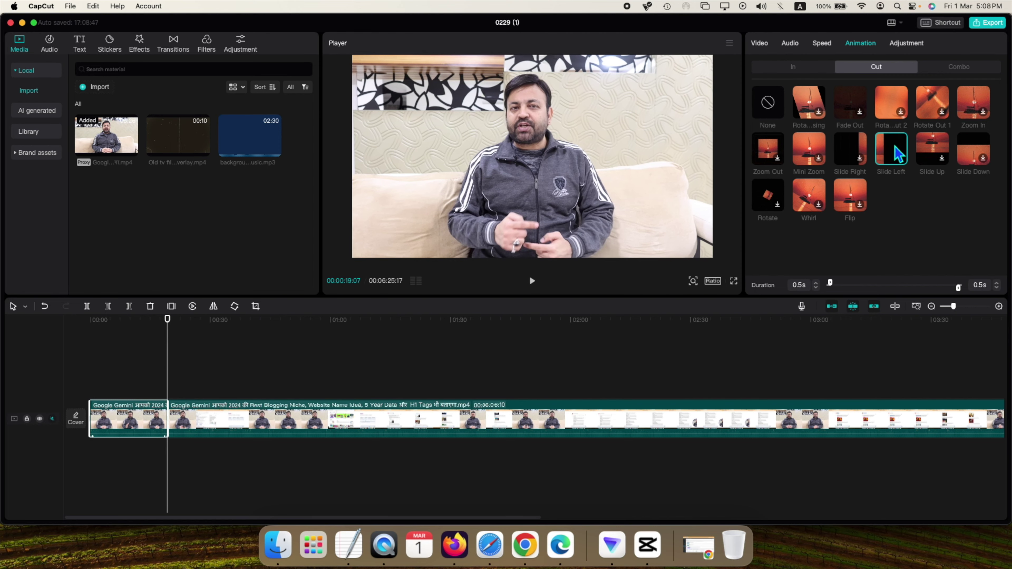
- Preview the animations at the first clip's start and end, and undo them together with the track mute
{"action": "left_click", "coordinate": [90, 472]}
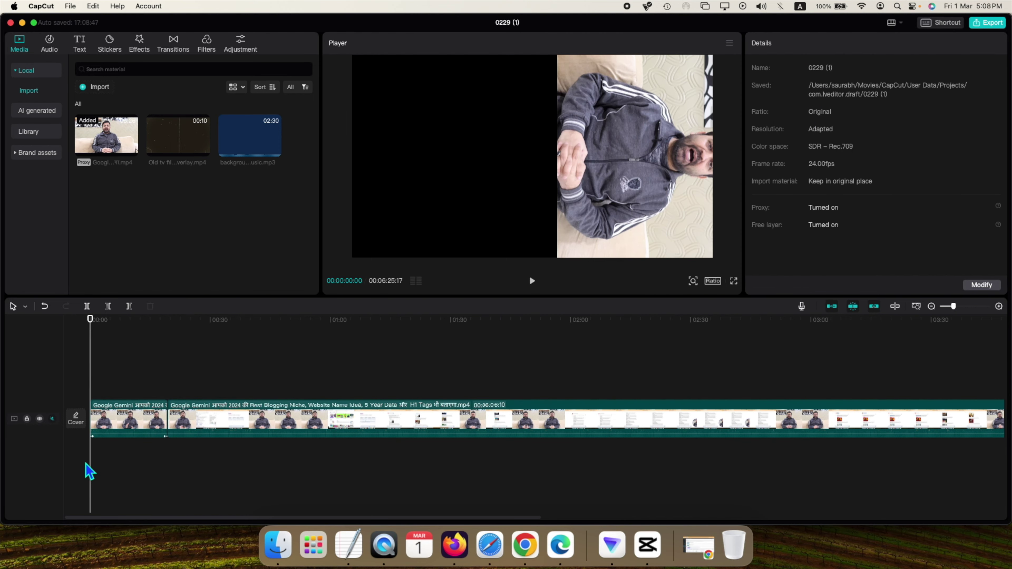
{"action": "key", "text": "space"}
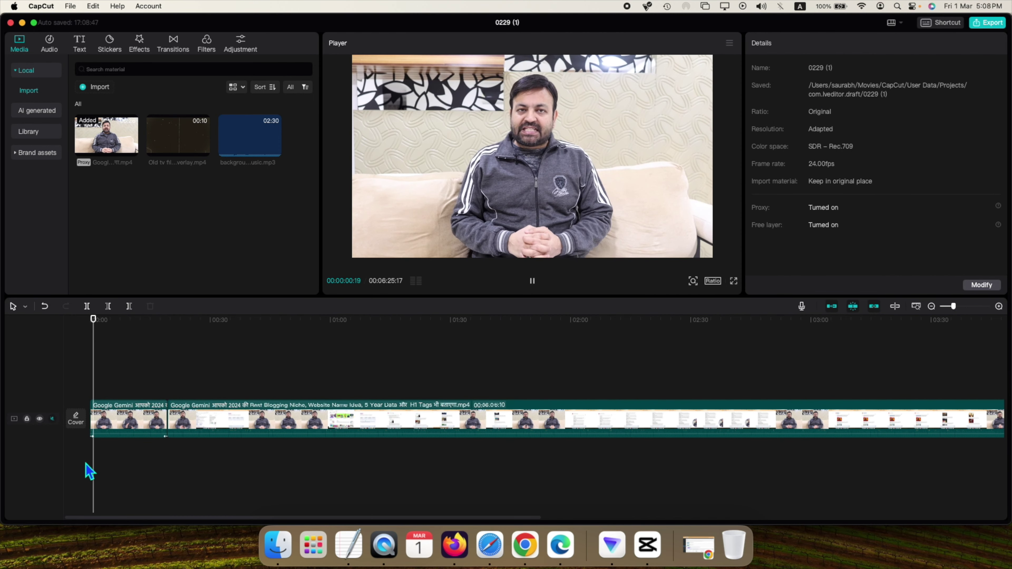
{"action": "left_click", "coordinate": [149, 447]}
{"action": "key", "text": "space"}
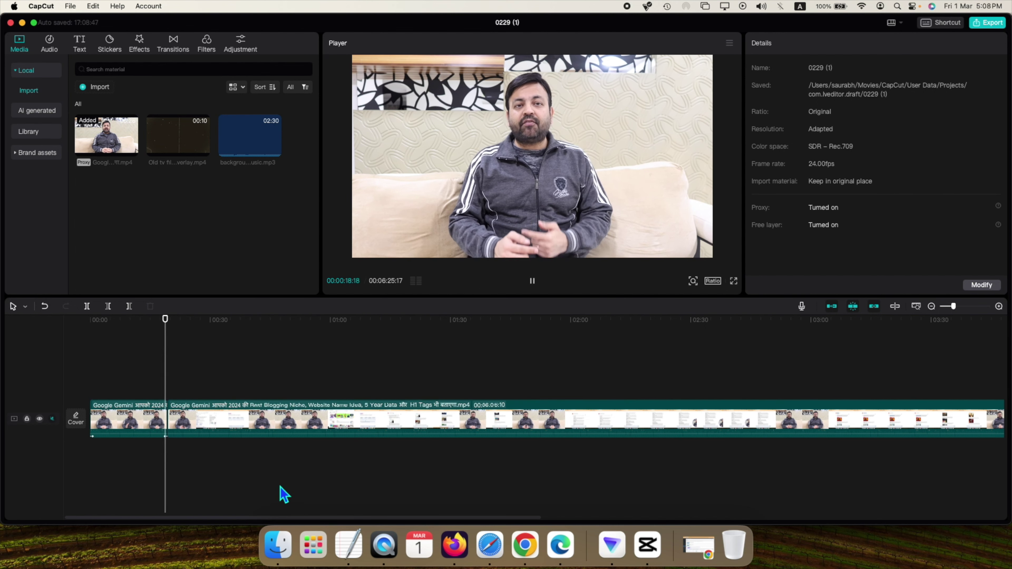
{"action": "left_click", "coordinate": [135, 423]}
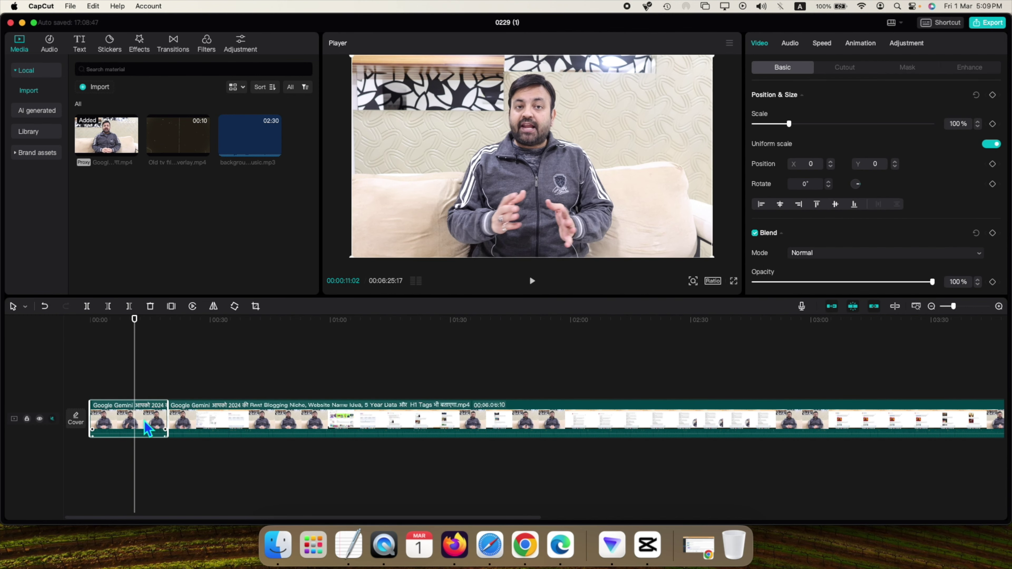
{"action": "key", "text": "super+z"}
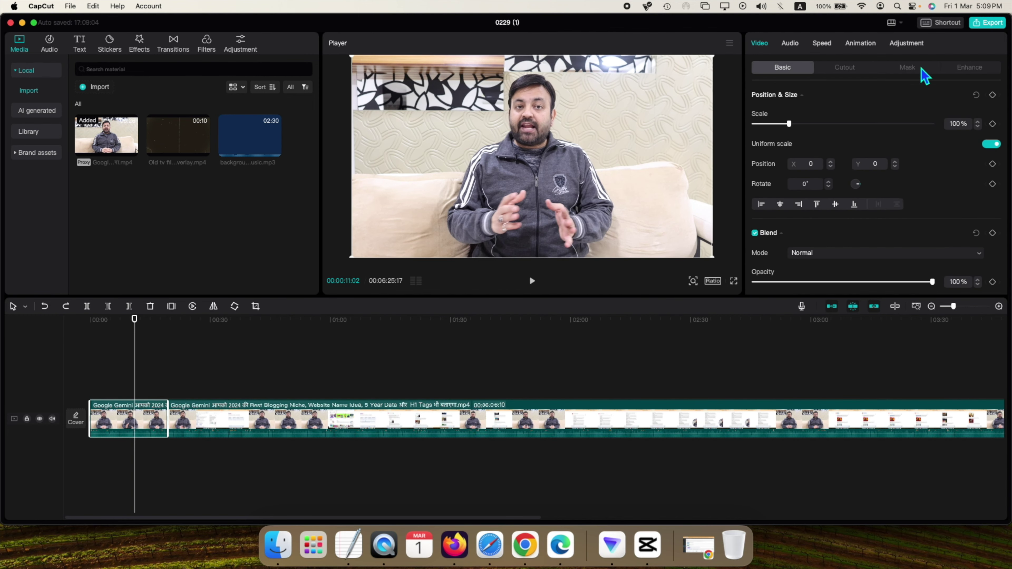
- Apply the Triplets 1 combo animation to the first clip and mute the video track
{"action": "left_click", "coordinate": [870, 44]}
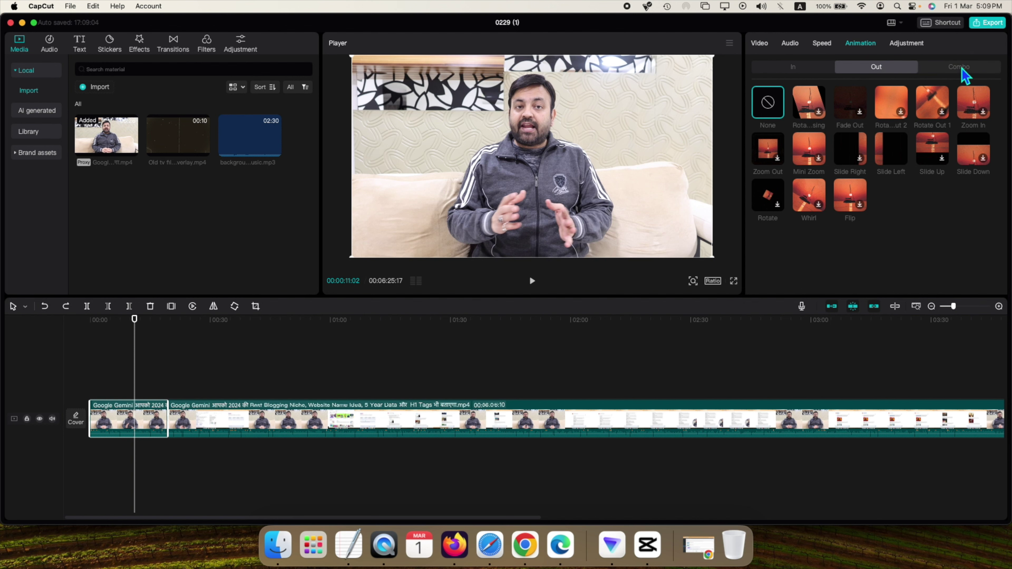
{"action": "left_click", "coordinate": [962, 68]}
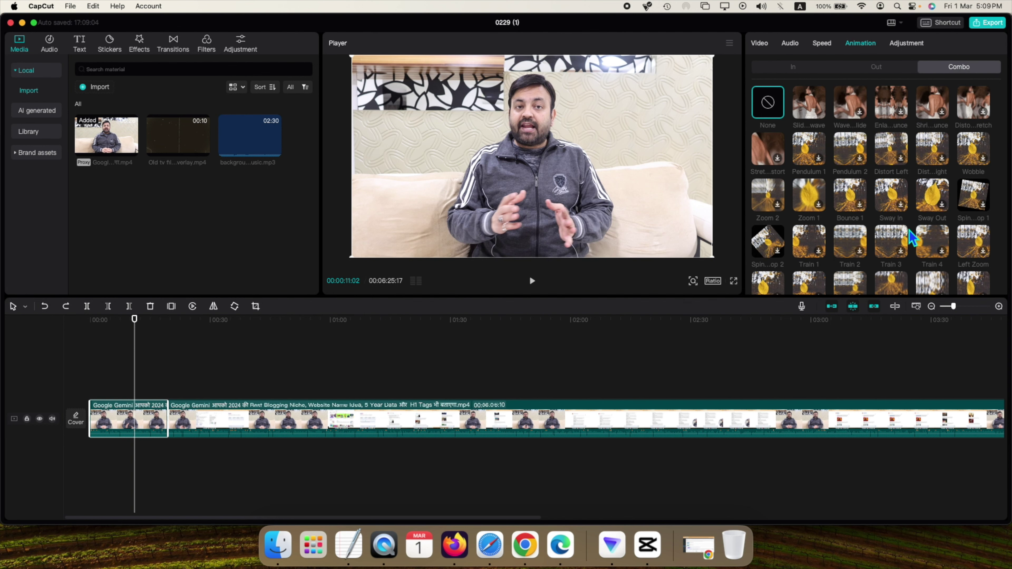
{"action": "scroll", "coordinate": [896, 224], "scroll_direction": "down", "scroll_amount": 10}
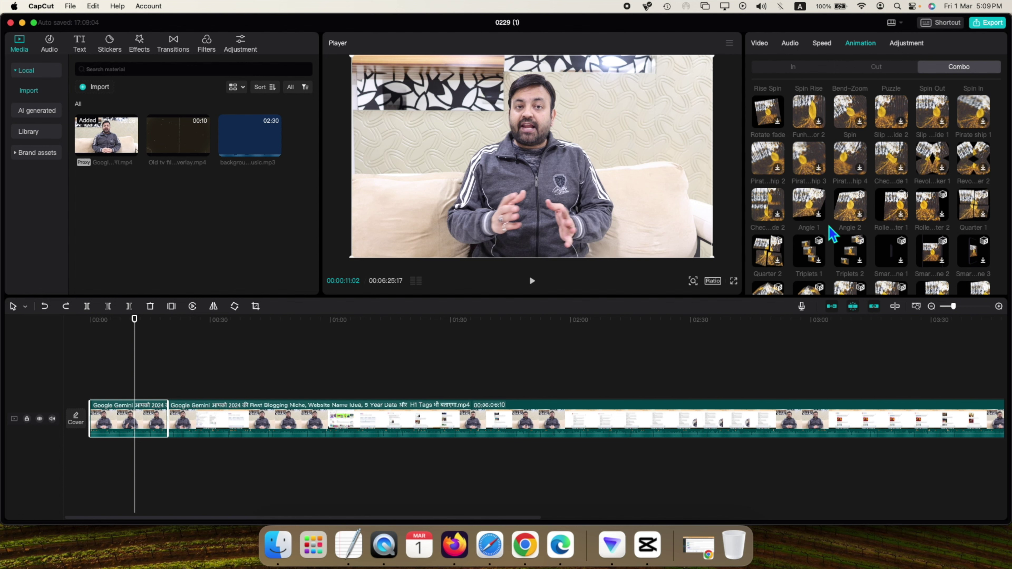
{"action": "left_click", "coordinate": [814, 252]}
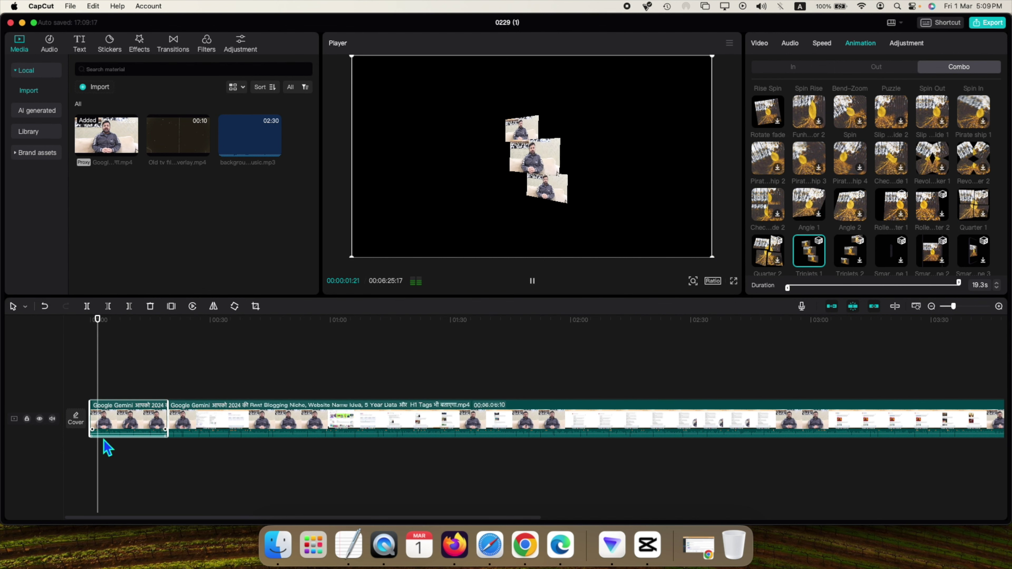
{"action": "left_click", "coordinate": [52, 418]}
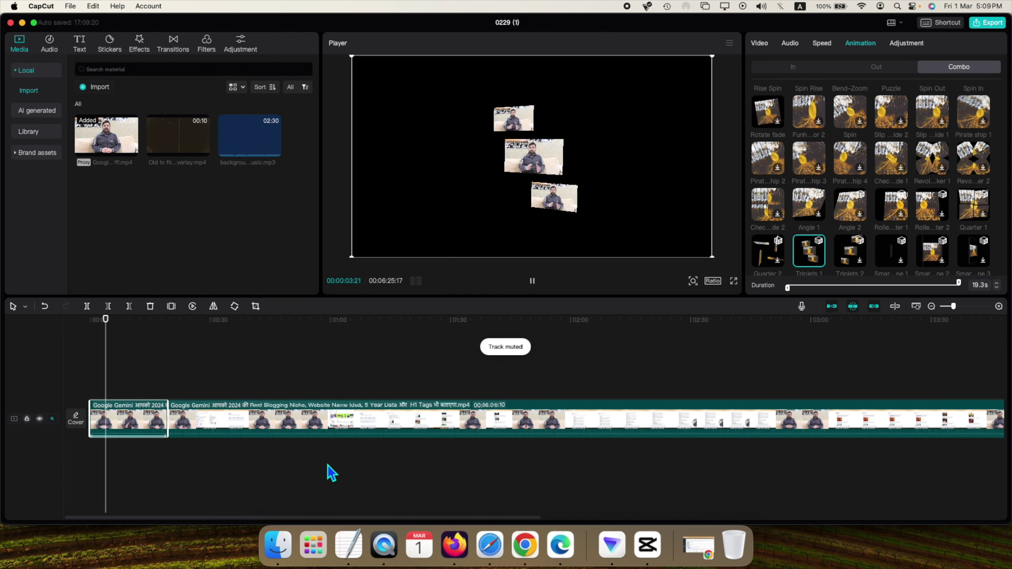
- Preview the combo animation through the end of the first clip, and undo it together with the track mute
{"action": "left_click", "coordinate": [152, 452]}
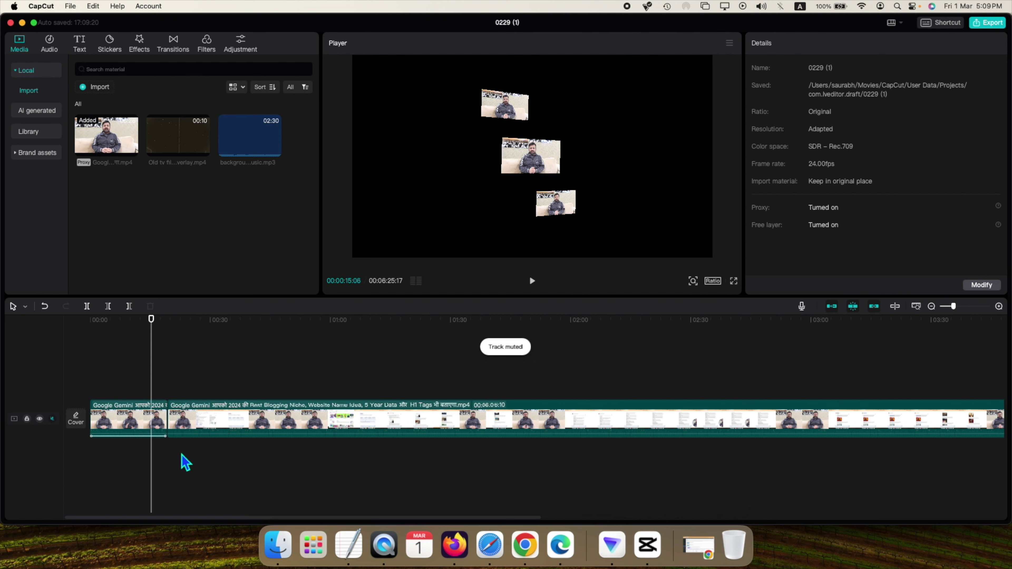
{"action": "left_click", "coordinate": [533, 281]}
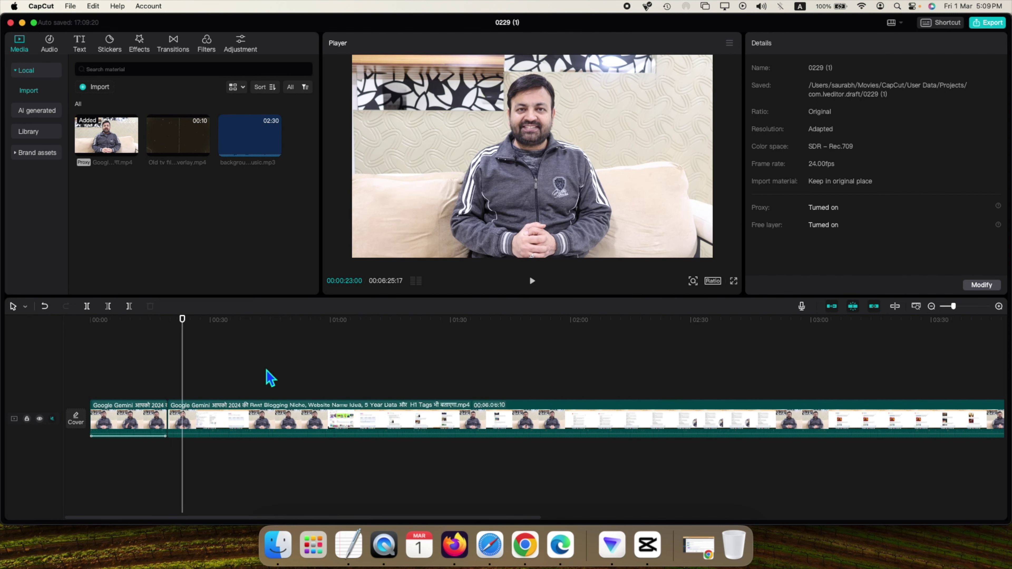
{"action": "key", "text": "super+z"}
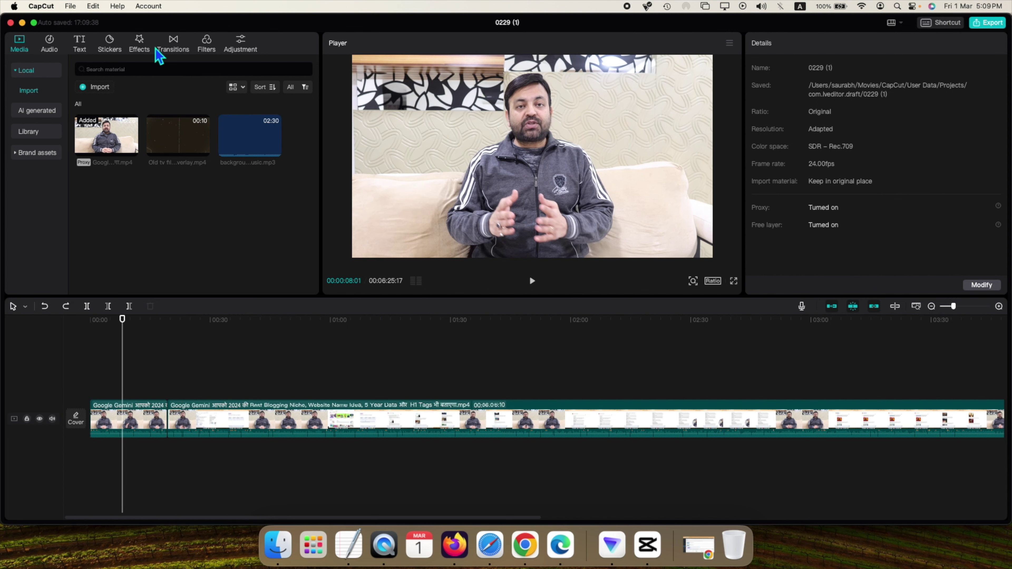
- Browse the trending text templates and pick the "SUBSCRIBE BELL NOTIFICATION" template
{"action": "left_click", "coordinate": [83, 47]}
{"action": "scroll", "coordinate": [160, 229], "scroll_direction": "down", "scroll_amount": 5}
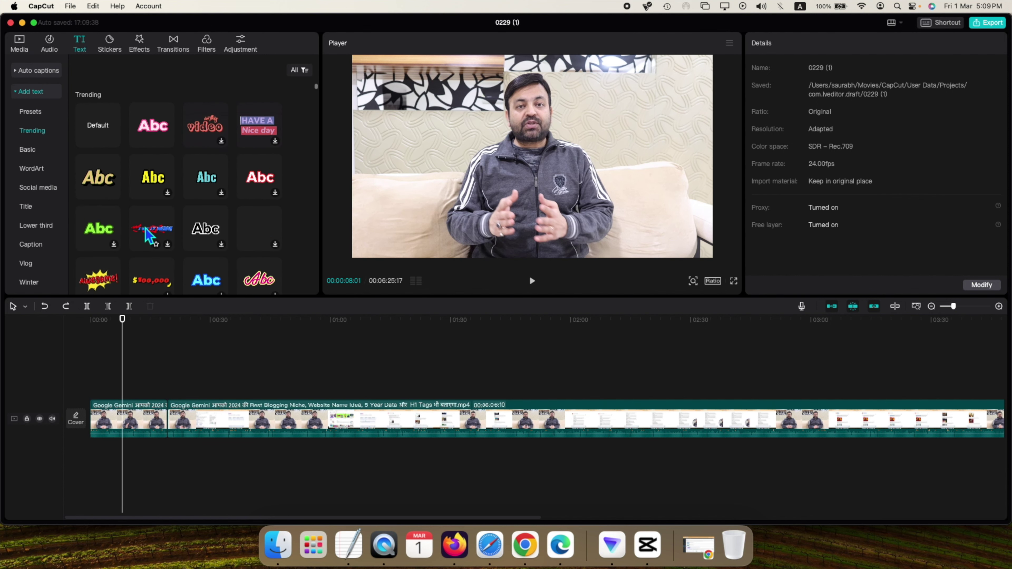
{"action": "scroll", "coordinate": [159, 235], "scroll_direction": "down", "scroll_amount": 3}
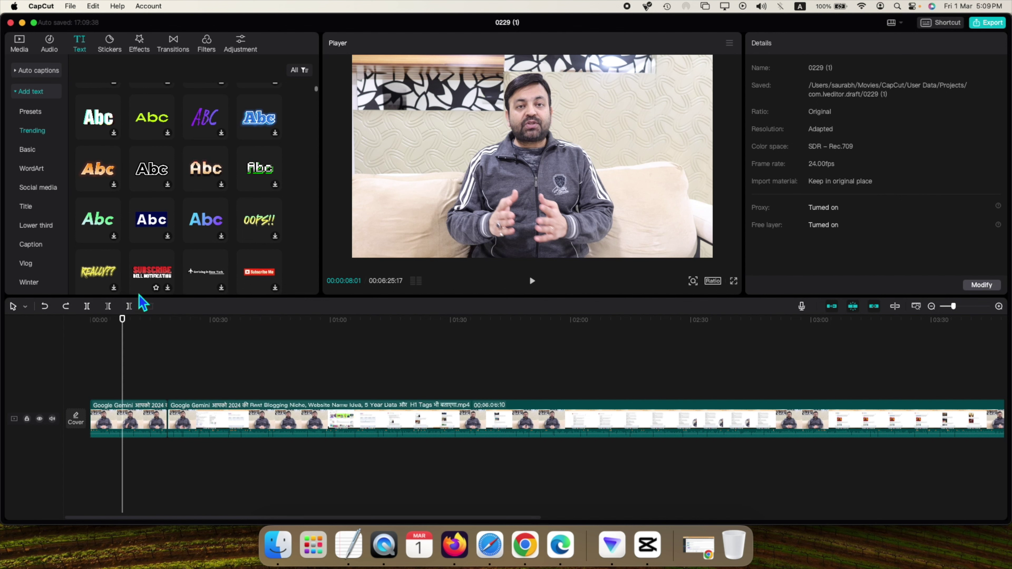
{"action": "left_click", "coordinate": [153, 276]}
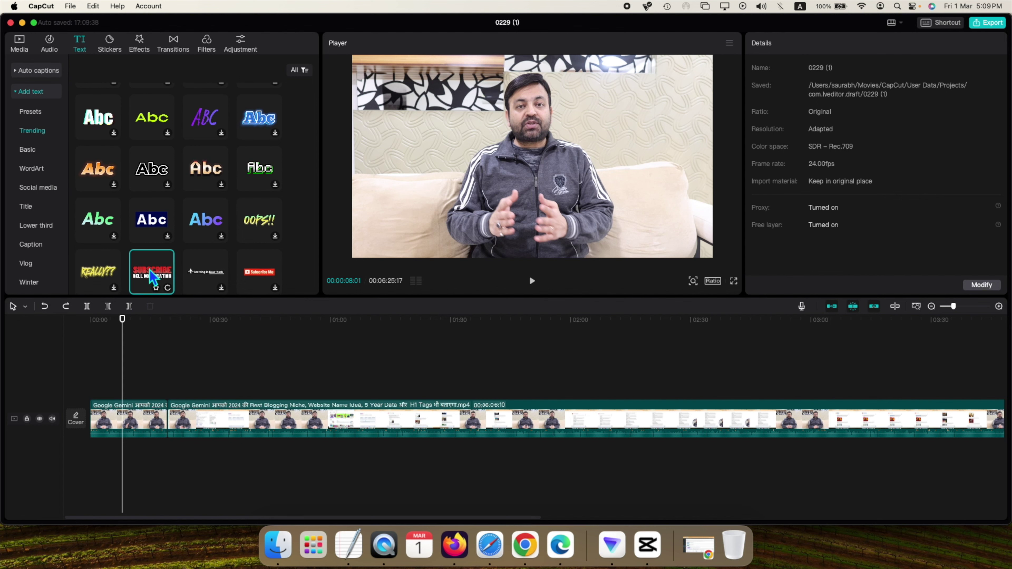